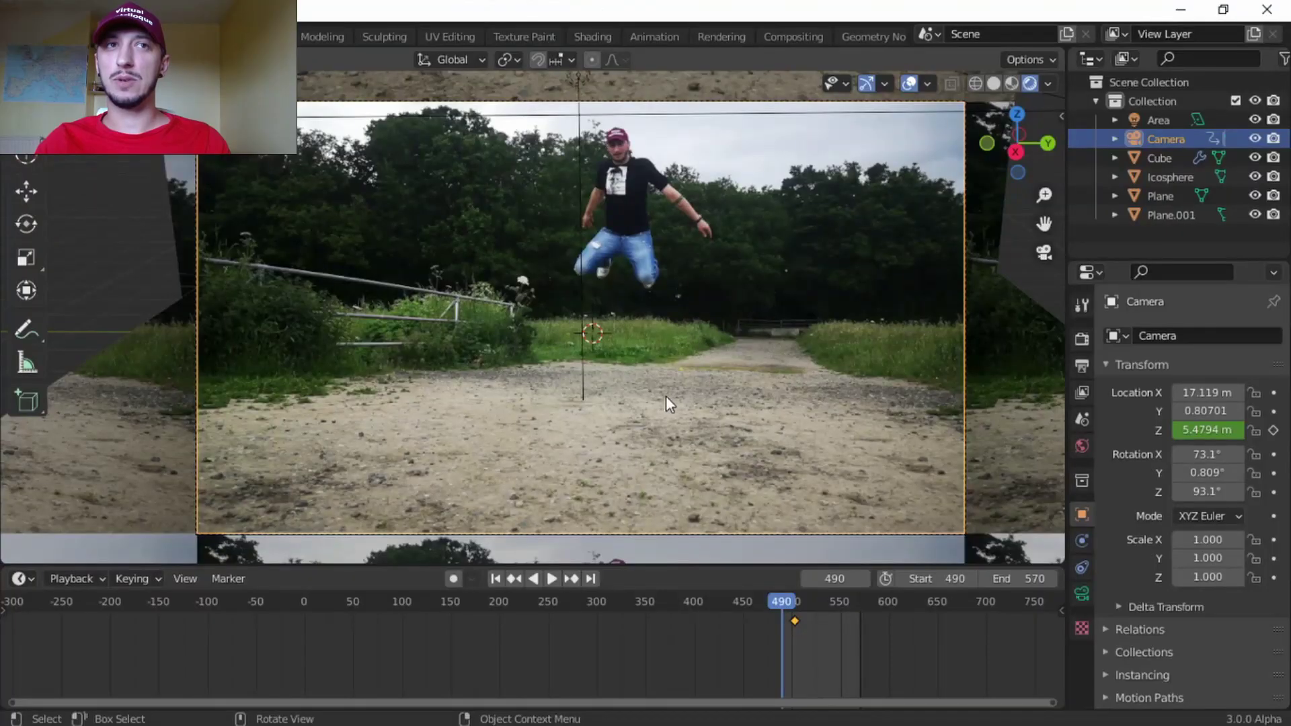
Play and stop the landing shot, then replay it from frame 490 to check the rock particles
{"action": "key", "text": "space"}
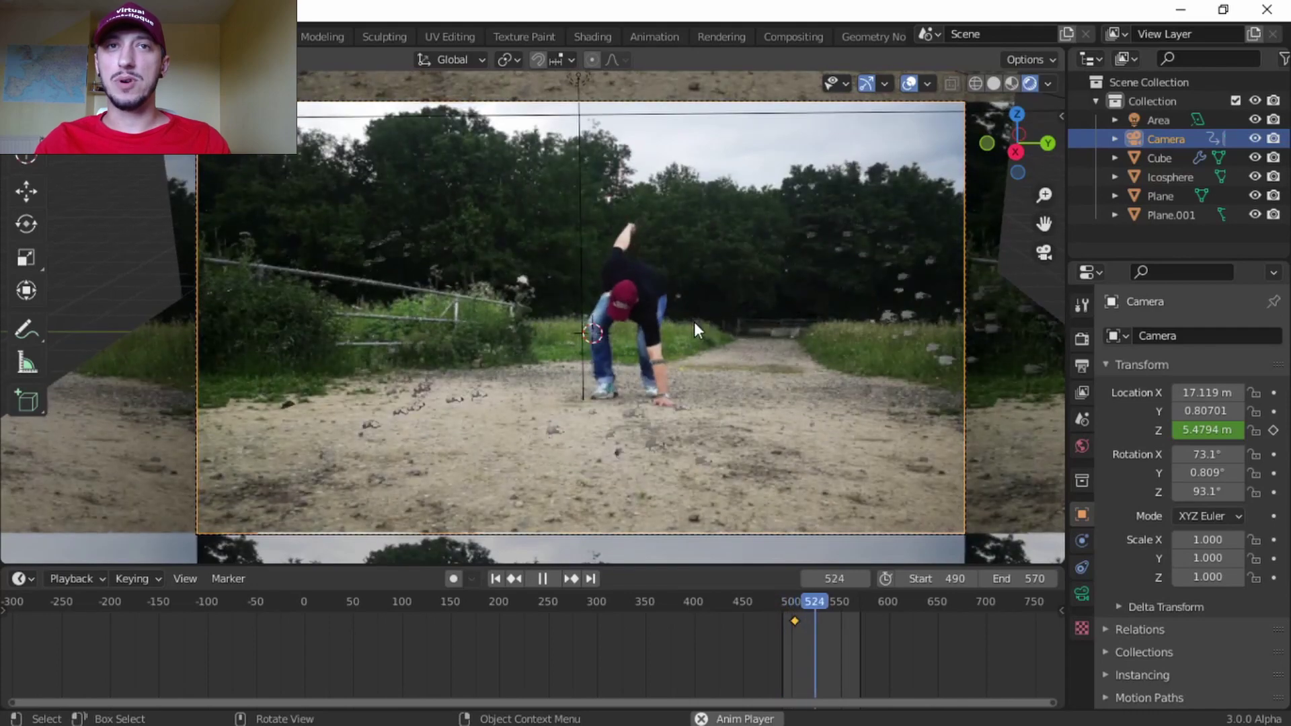
{"action": "key", "text": "space"}
{"action": "key", "text": "space"}
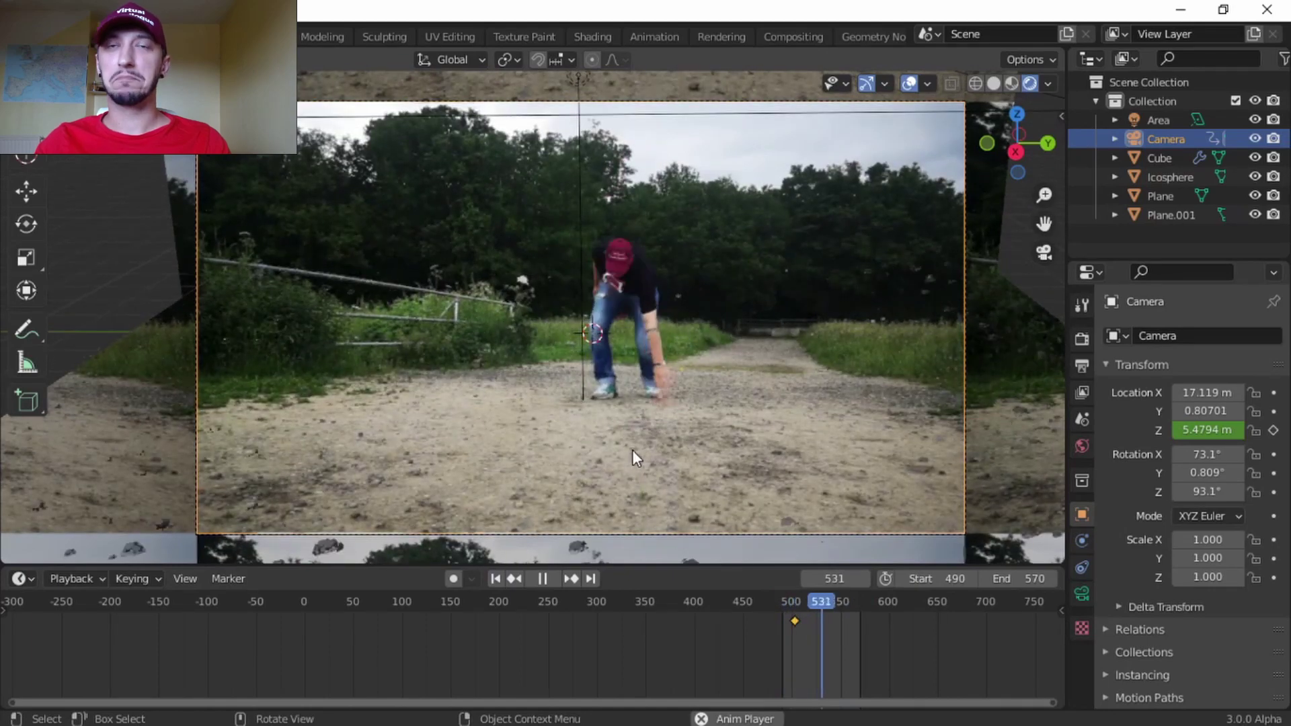
{"action": "left_click", "coordinate": [495, 579]}
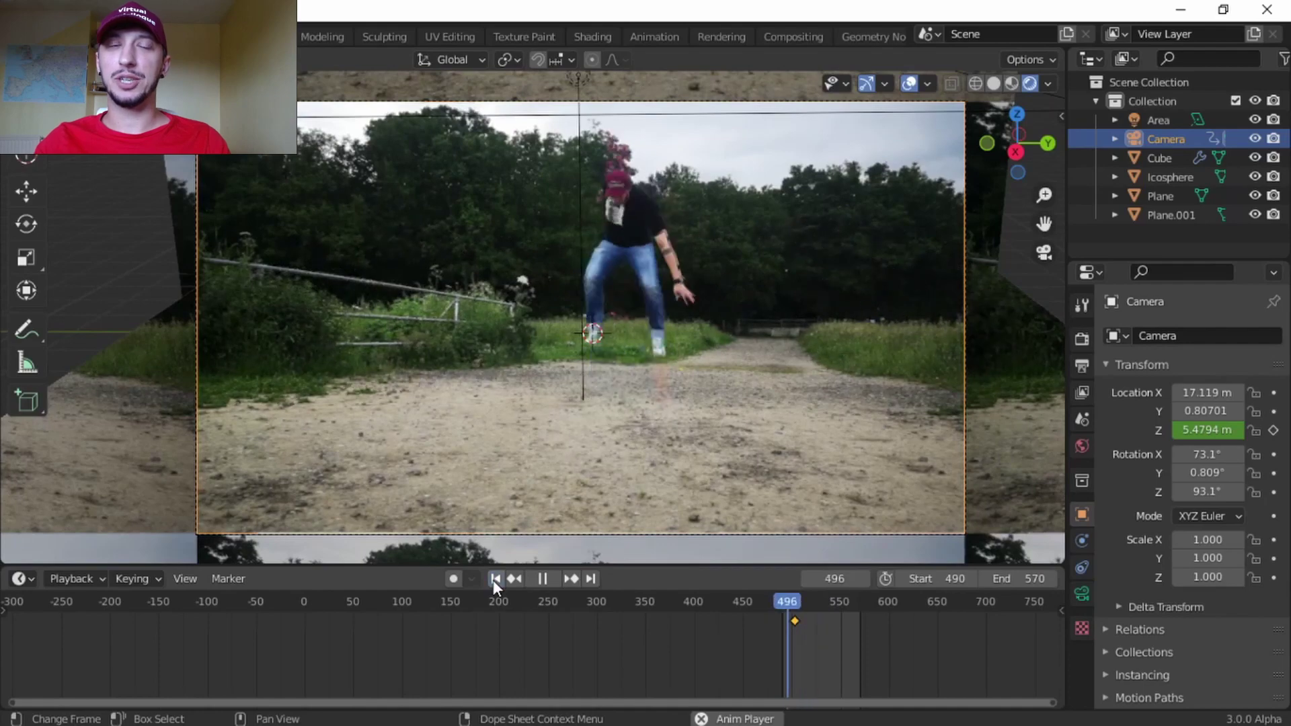
{"action": "left_click", "coordinate": [495, 579]}
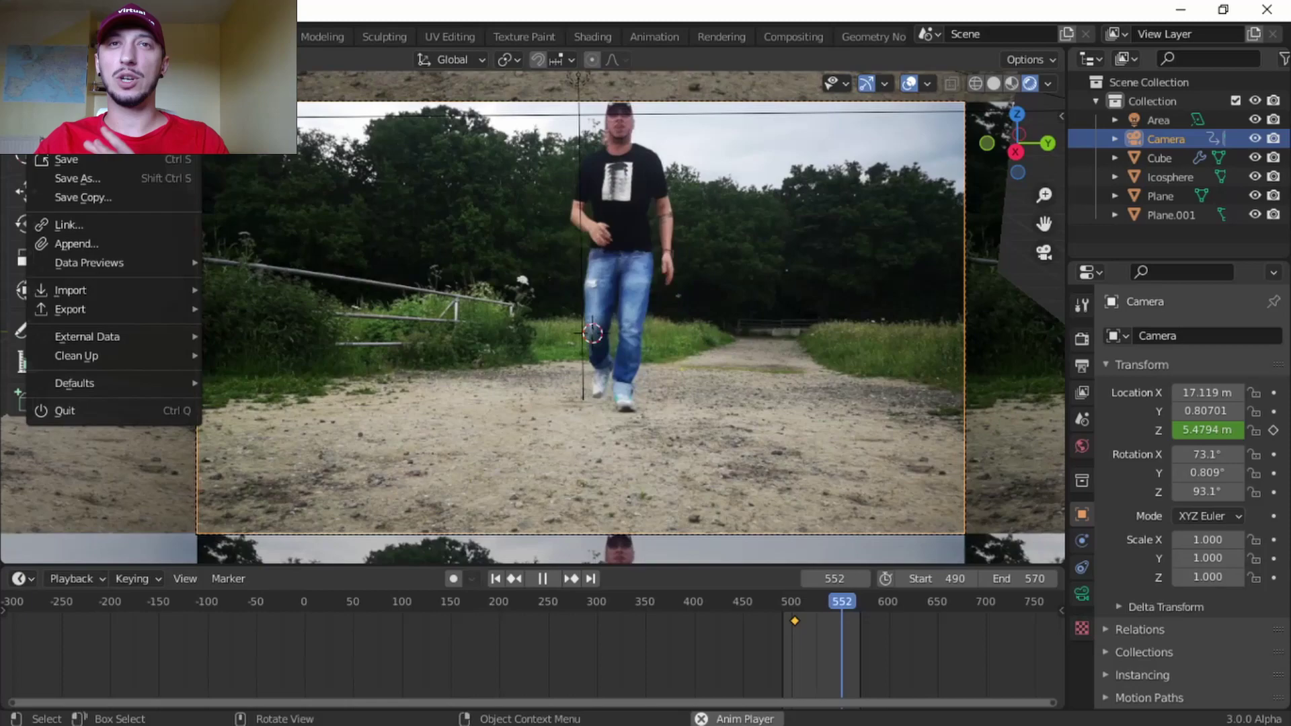
Start a new General file without saving the old one, and delete the default light
{"action": "left_click", "coordinate": [269, 55]}
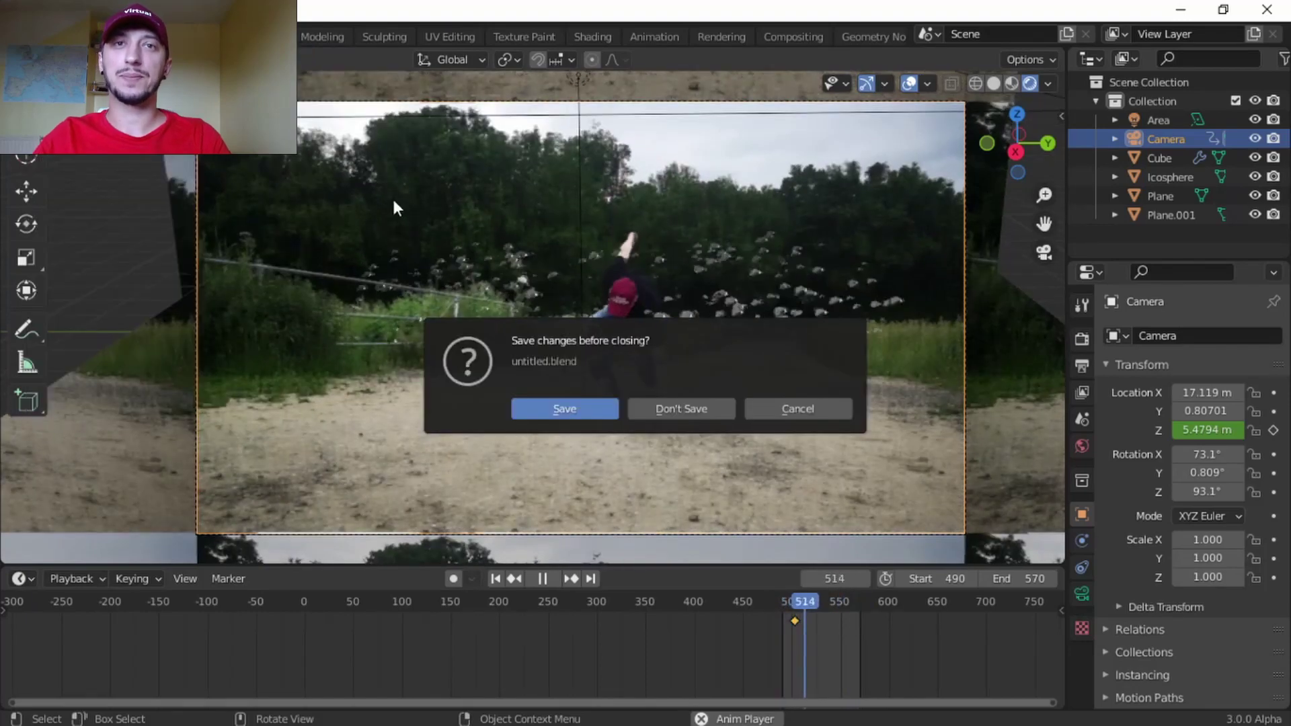
{"action": "left_click", "coordinate": [686, 407]}
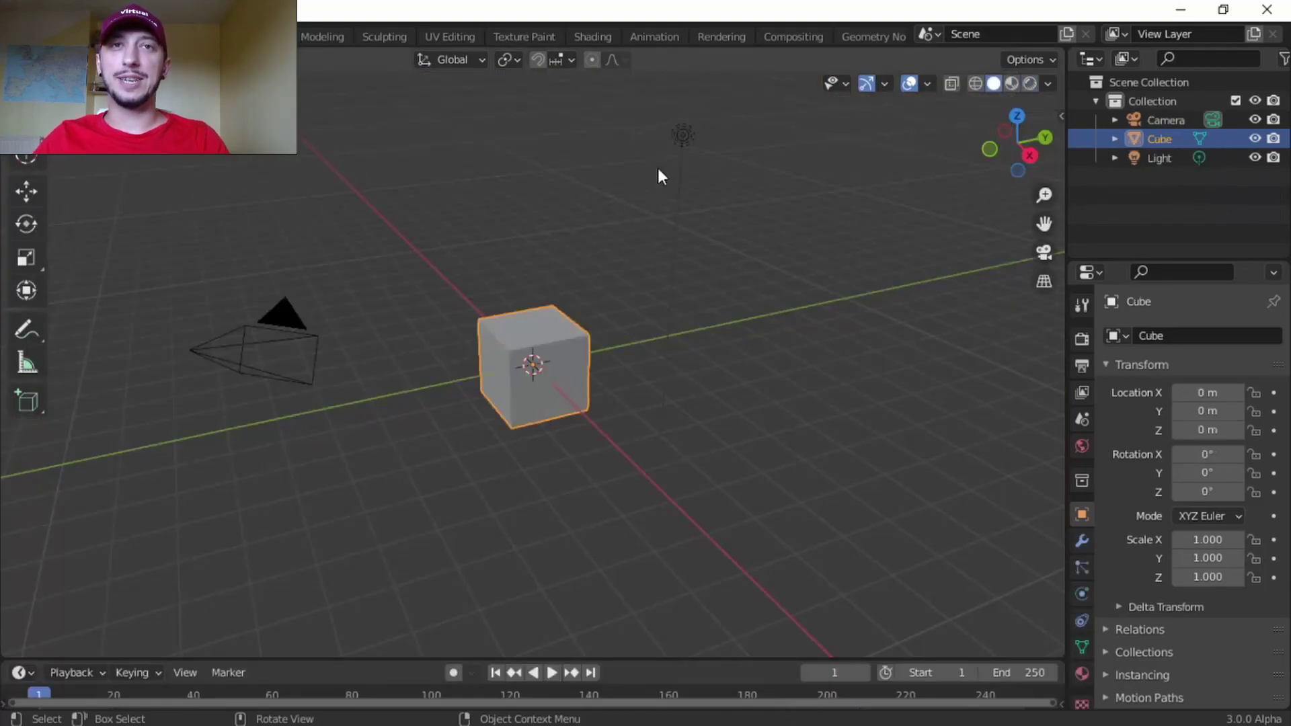
{"action": "left_click", "coordinate": [683, 137]}
{"action": "key", "text": "x"}
{"action": "left_click", "coordinate": [669, 269]}
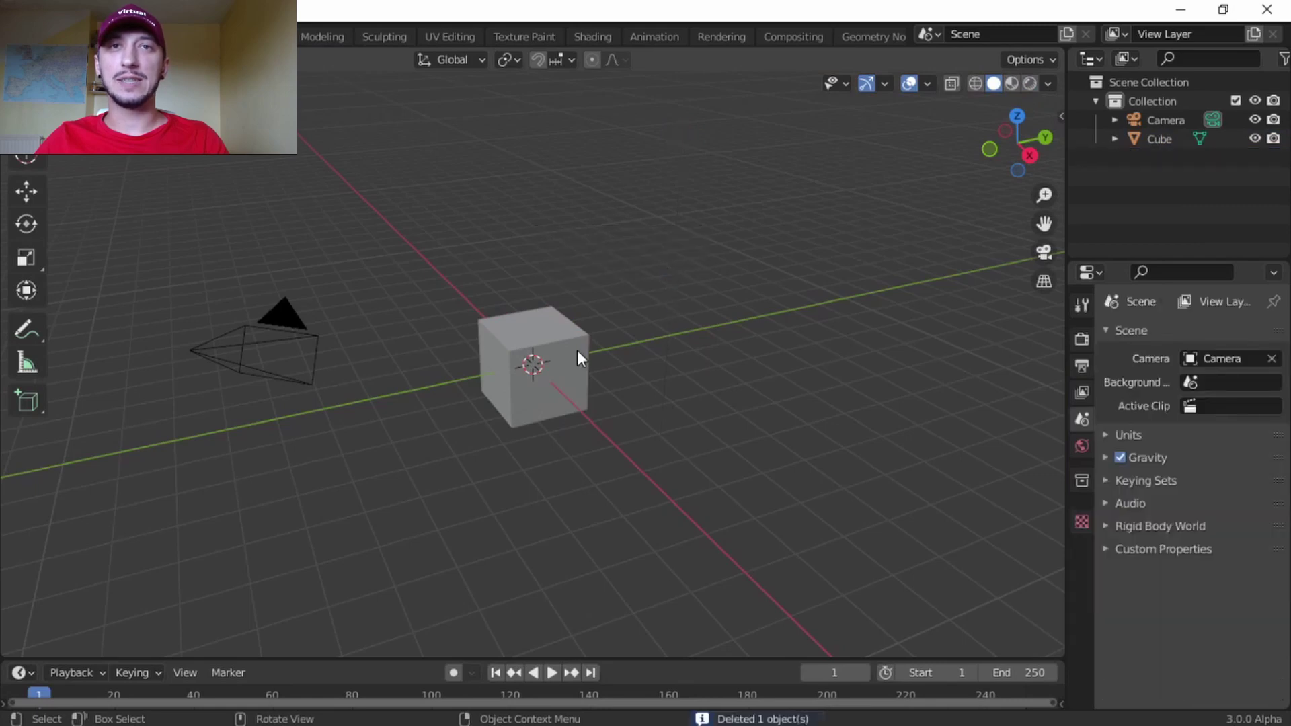
Align the camera to a front-on view of the cube
{"action": "middle_click_drag", "start_coordinate": [603, 380], "coordinate": [651, 392]}
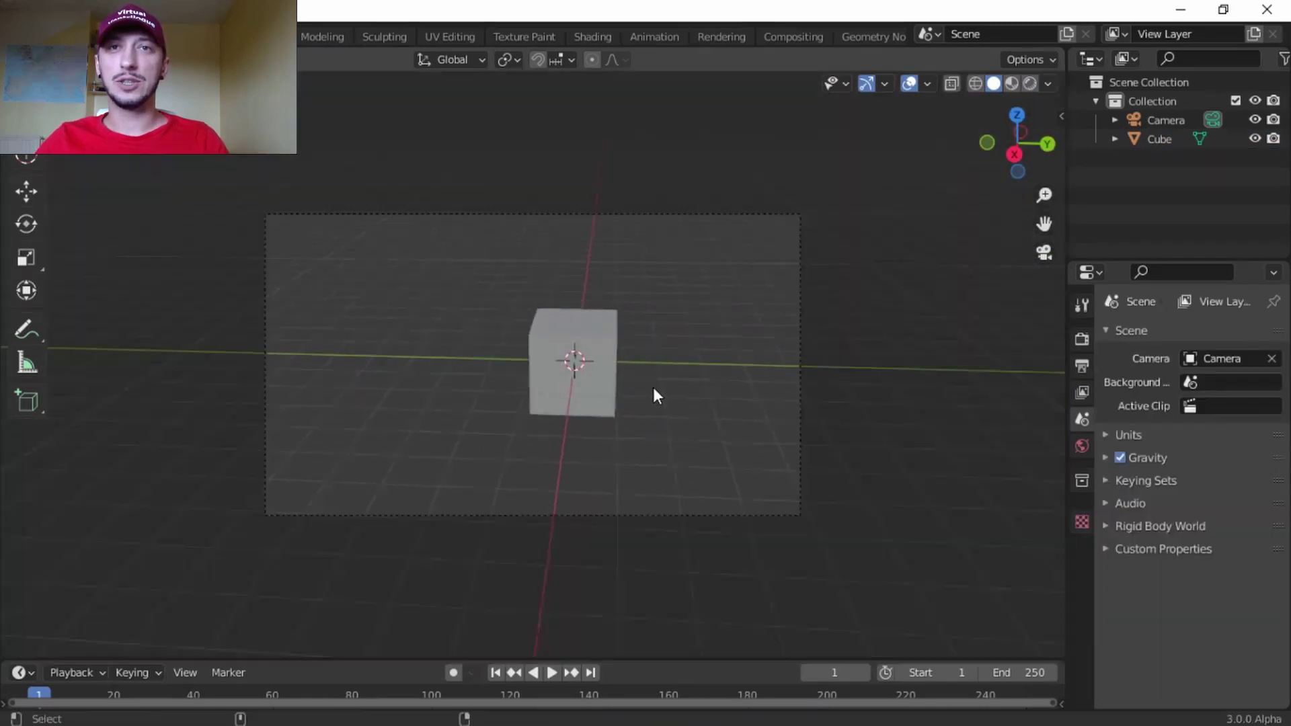
{"action": "key", "text": "KP_0"}
{"action": "left_click", "coordinate": [799, 396]}
{"action": "key", "text": "g"}
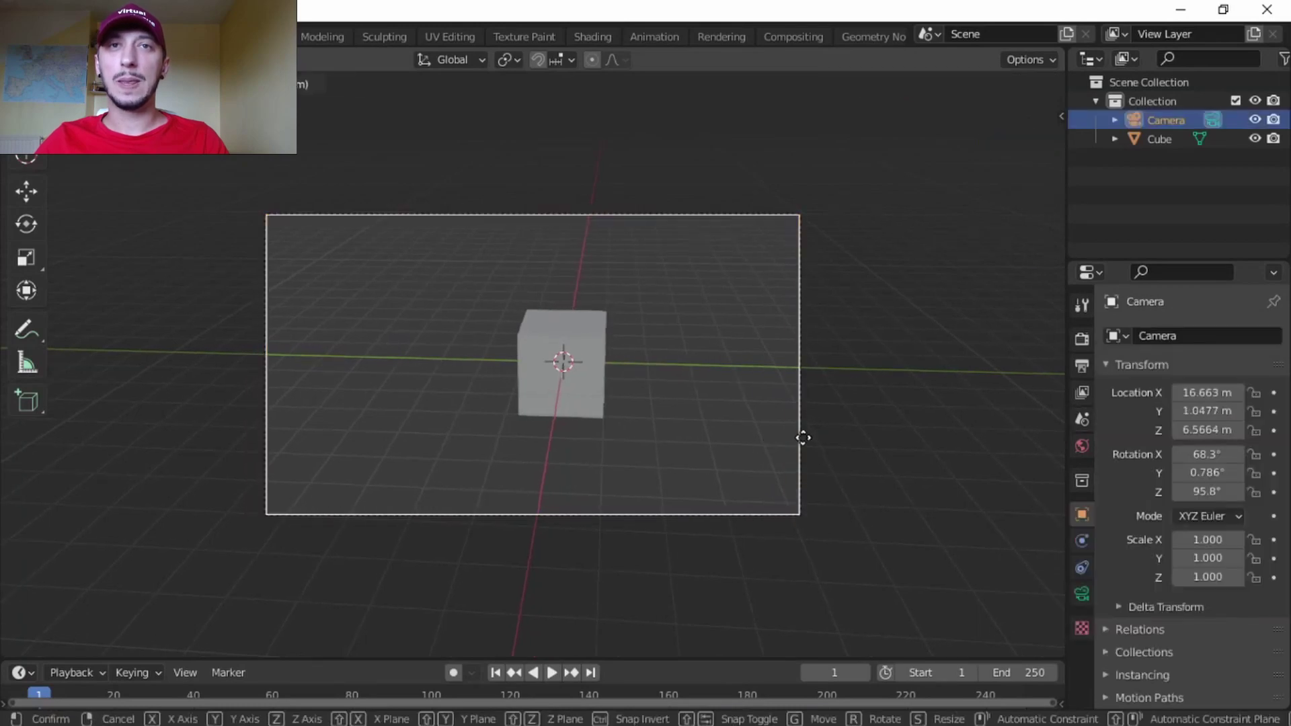
{"action": "left_click", "coordinate": [699, 475]}
{"action": "middle_click_drag", "start_coordinate": [699, 474], "coordinate": [708, 465]}
{"action": "key", "text": "ctrl+alt+KP_0"}
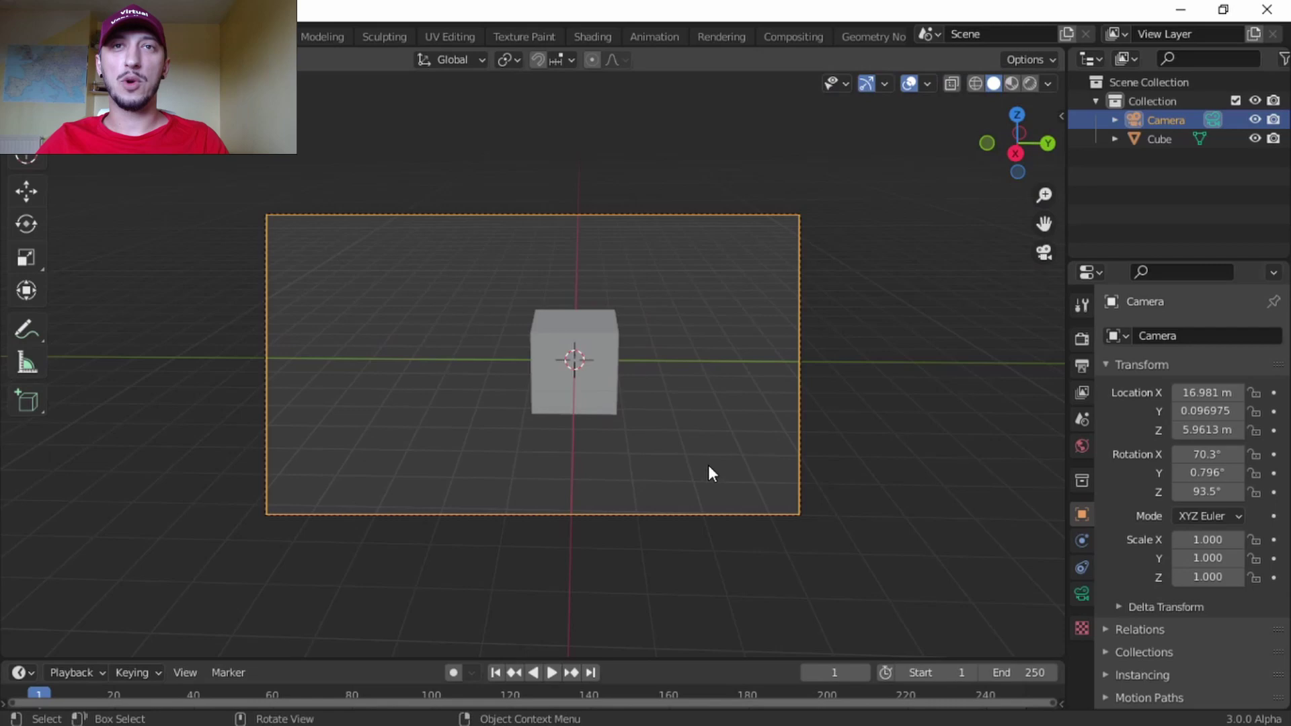
Centre the camera on the cube and flatten the cube to Scale Z 0.010
{"action": "key", "text": "g"}
{"action": "left_click", "coordinate": [861, 460]}
{"action": "left_click", "coordinate": [568, 389]}
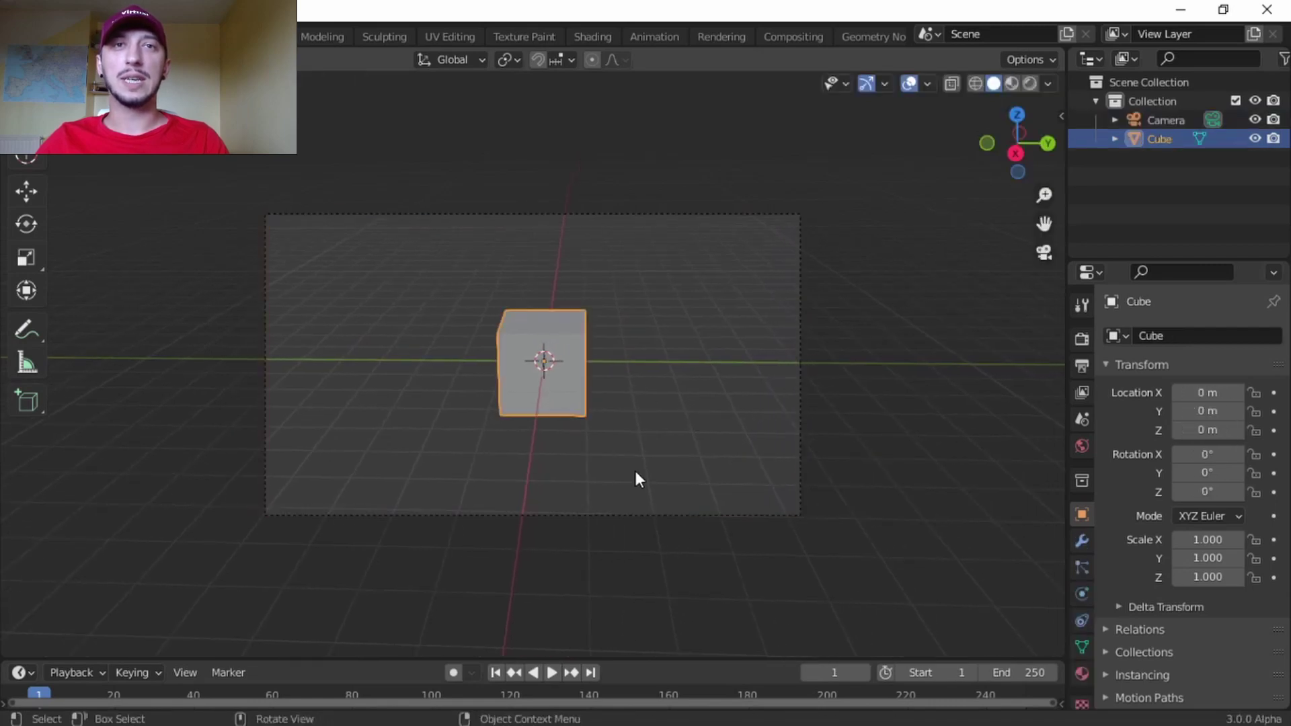
{"action": "key", "text": "s"}
{"action": "key", "text": "z"}
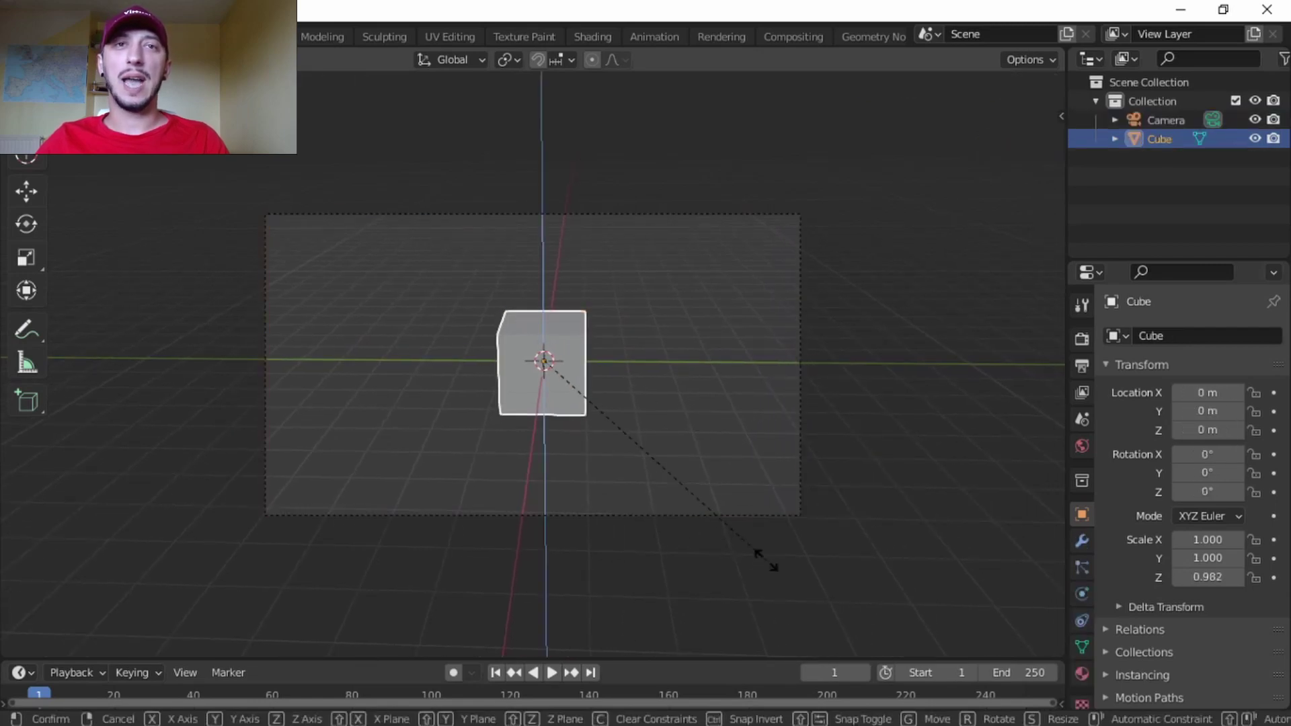
{"action": "left_click", "coordinate": [579, 388]}
{"action": "key", "text": "KP_Decimal"}
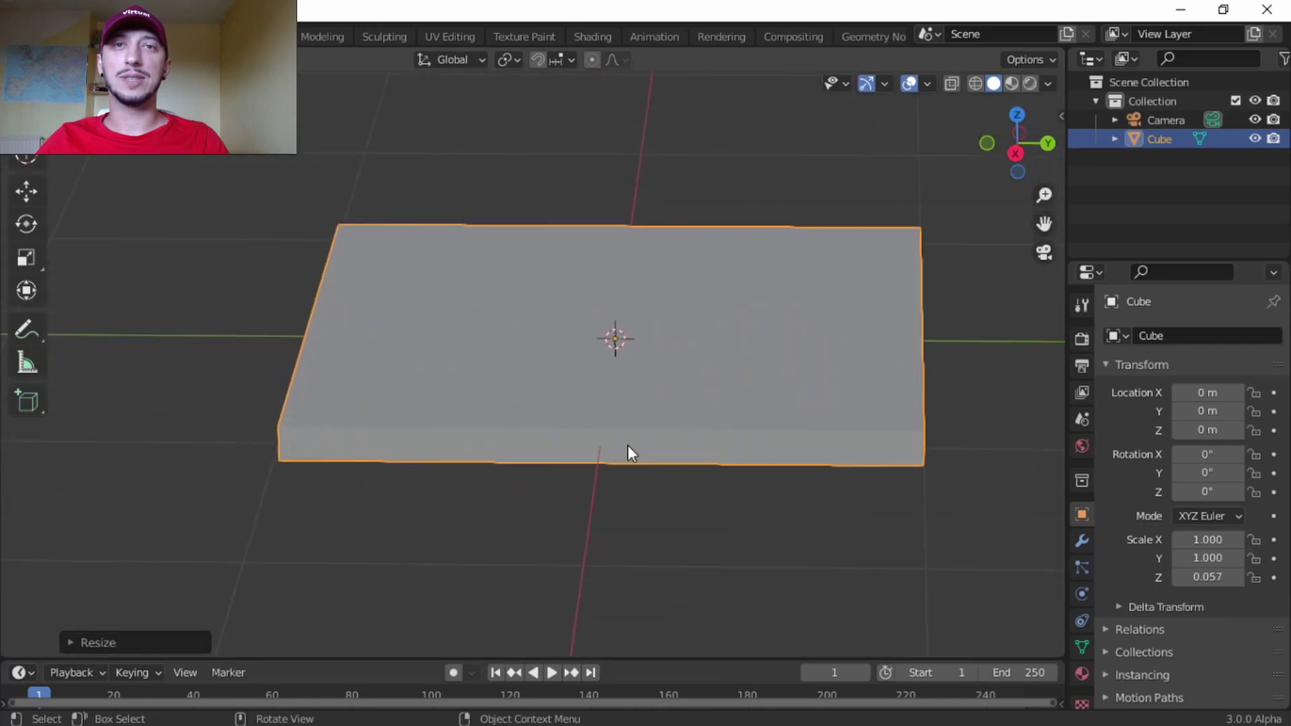
{"action": "key", "text": "s"}
{"action": "key", "text": "z"}
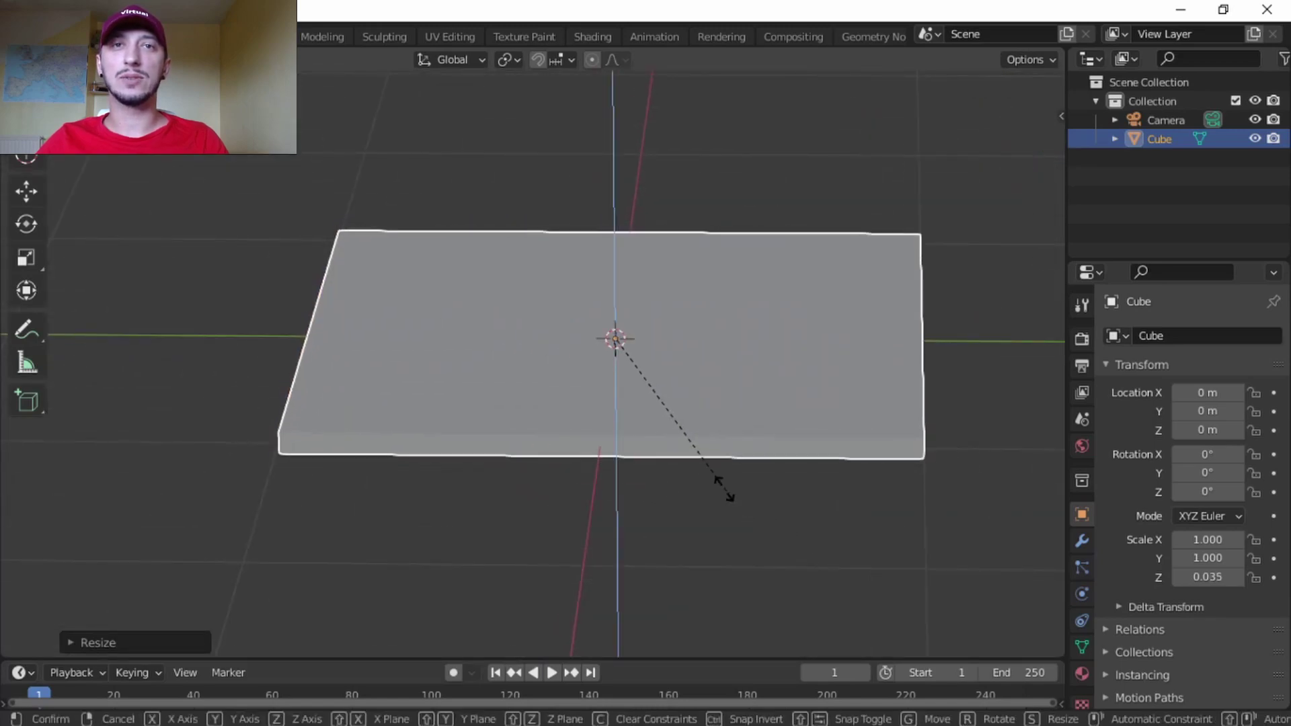
{"action": "left_click", "coordinate": [641, 385]}
Lower the flattened cube slightly along Z and return to the camera view
{"action": "scroll", "coordinate": [677, 417], "scroll_direction": "down", "scroll_amount": 11}
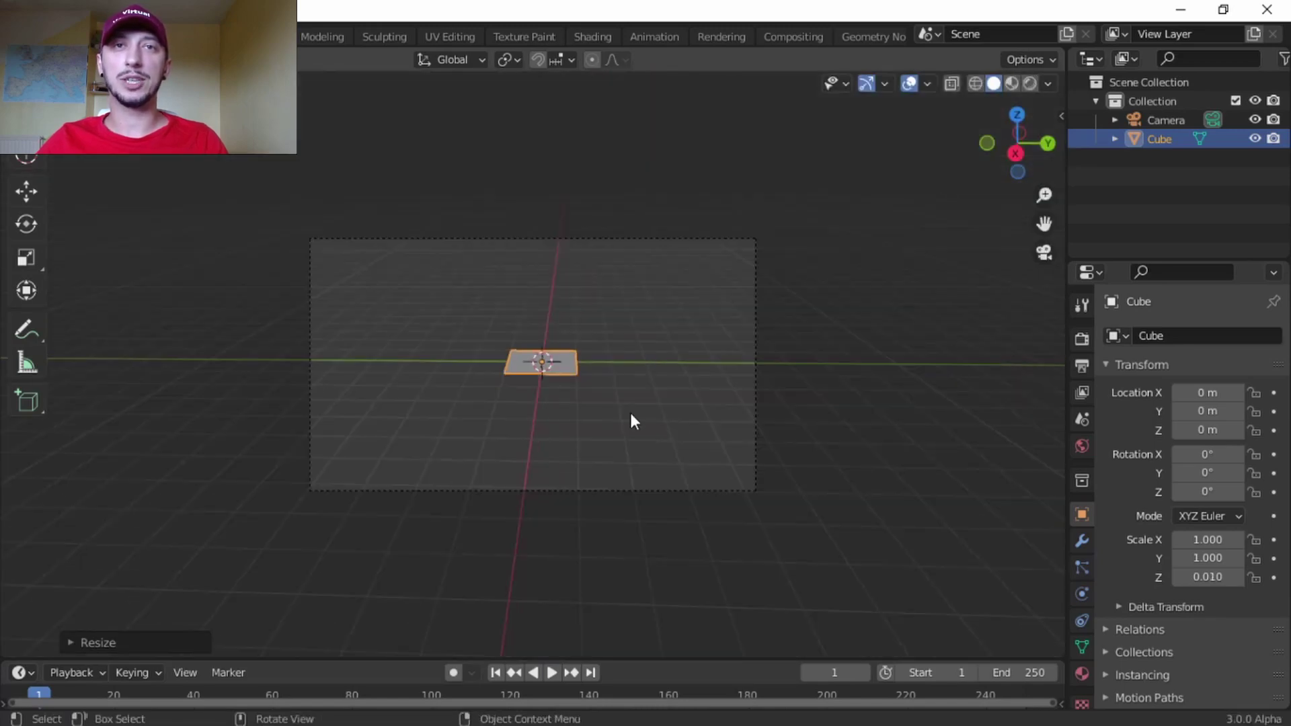
{"action": "scroll", "coordinate": [610, 410], "scroll_direction": "up", "scroll_amount": 5}
{"action": "key", "text": "g"}
{"action": "key", "text": "z"}
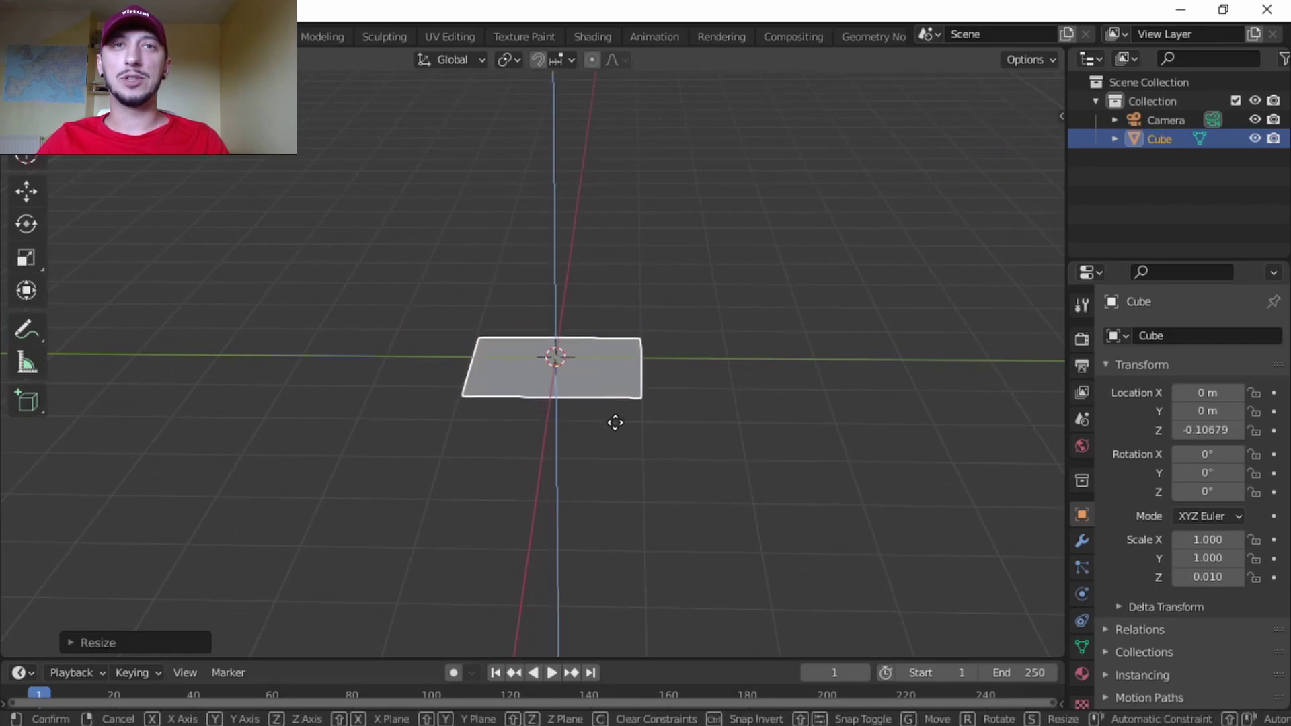
{"action": "left_click", "coordinate": [615, 422]}
{"action": "key", "text": "KP_0"}
{"action": "mouse_move", "coordinate": [629, 422]}
{"action": "middle_mouse_down", "text": "shift"}
{"action": "mouse_move", "coordinate": [671, 418]}
{"action": "mouse_move", "coordinate": [655, 425]}
{"action": "middle_mouse_up", "text": "shift"}
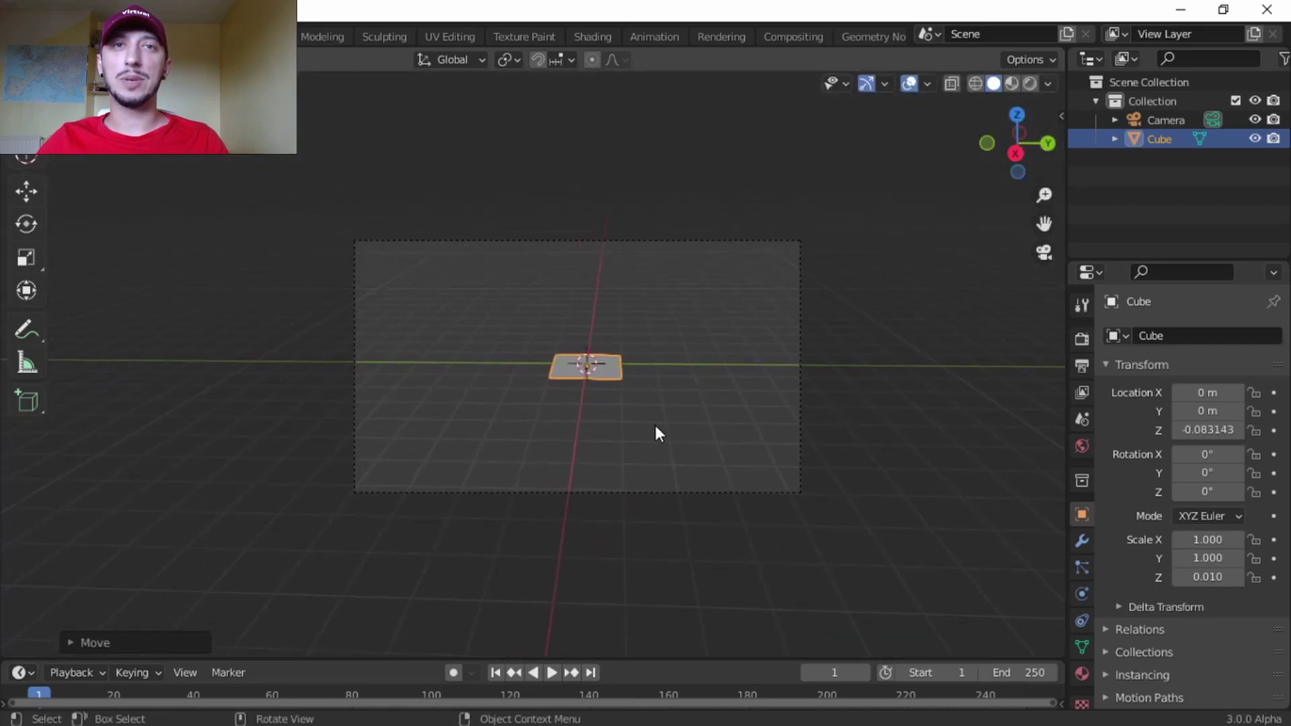
Add a ground plane and scale it up by 8
{"action": "key", "text": "shift+a"}
{"action": "mouse_move", "coordinate": [583, 341]}
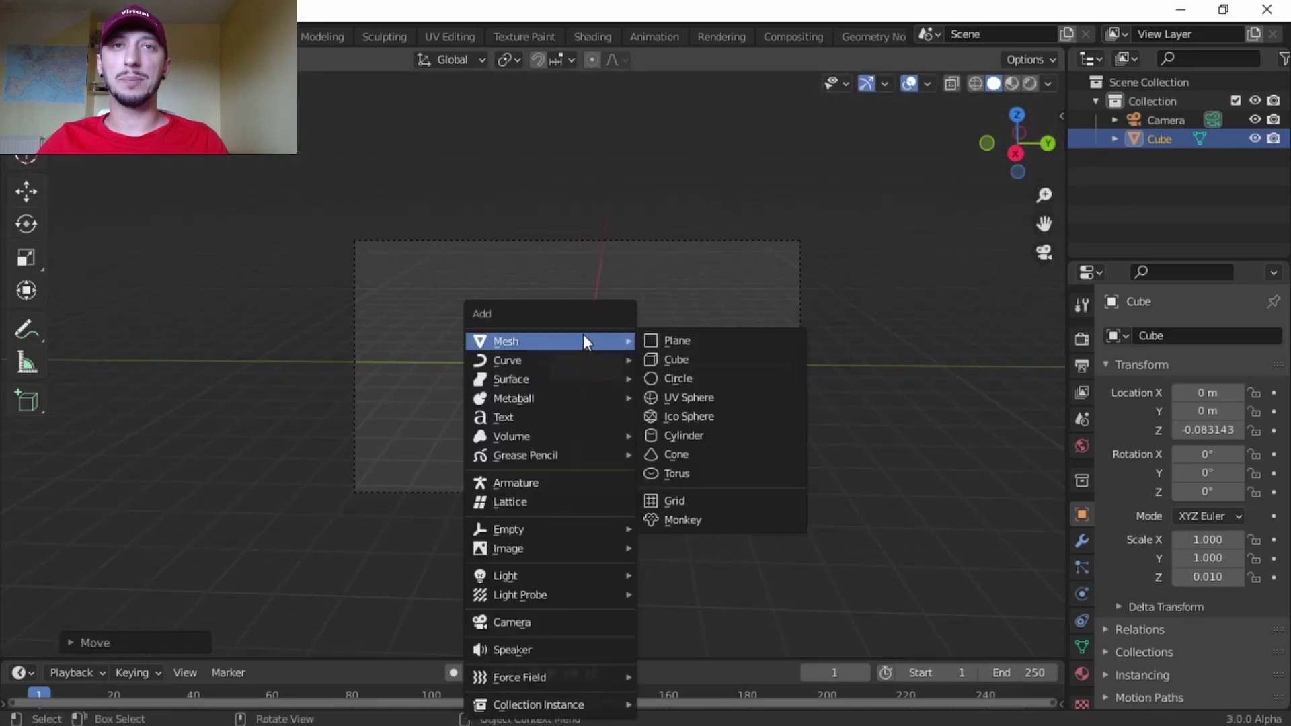
{"action": "left_click", "coordinate": [724, 342]}
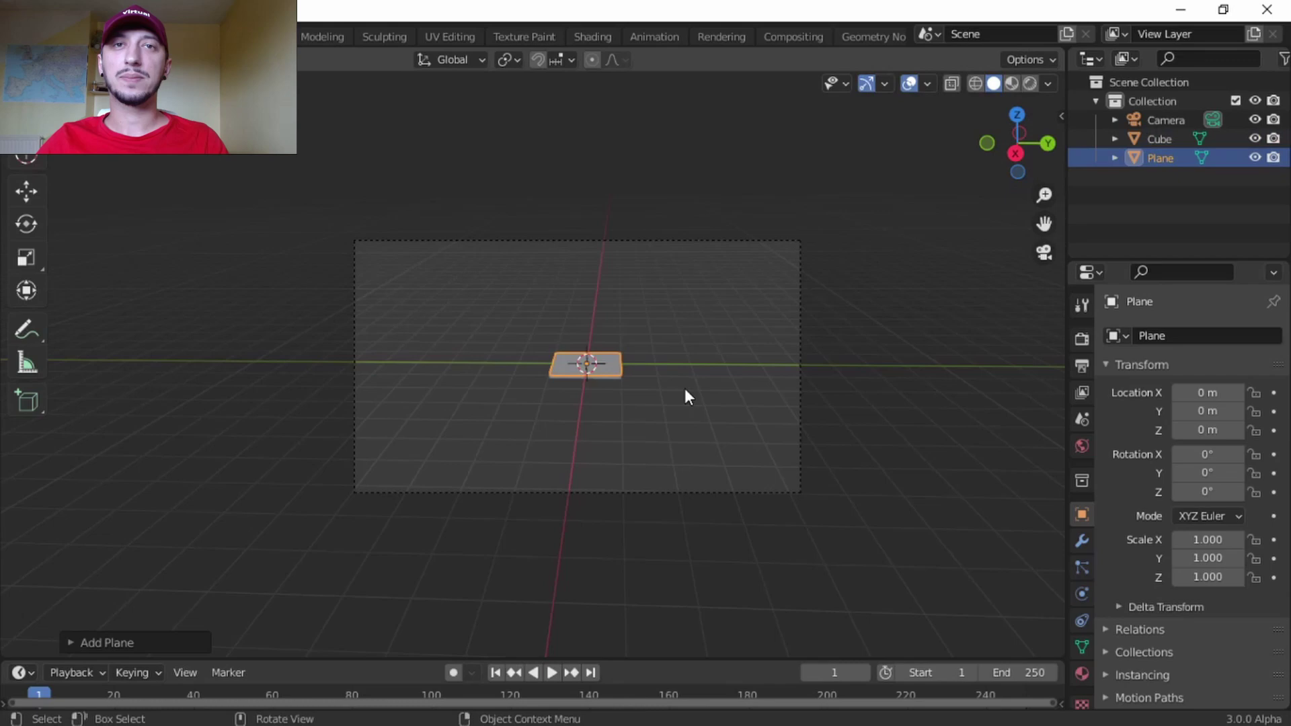
{"action": "type", "text": "s8"}
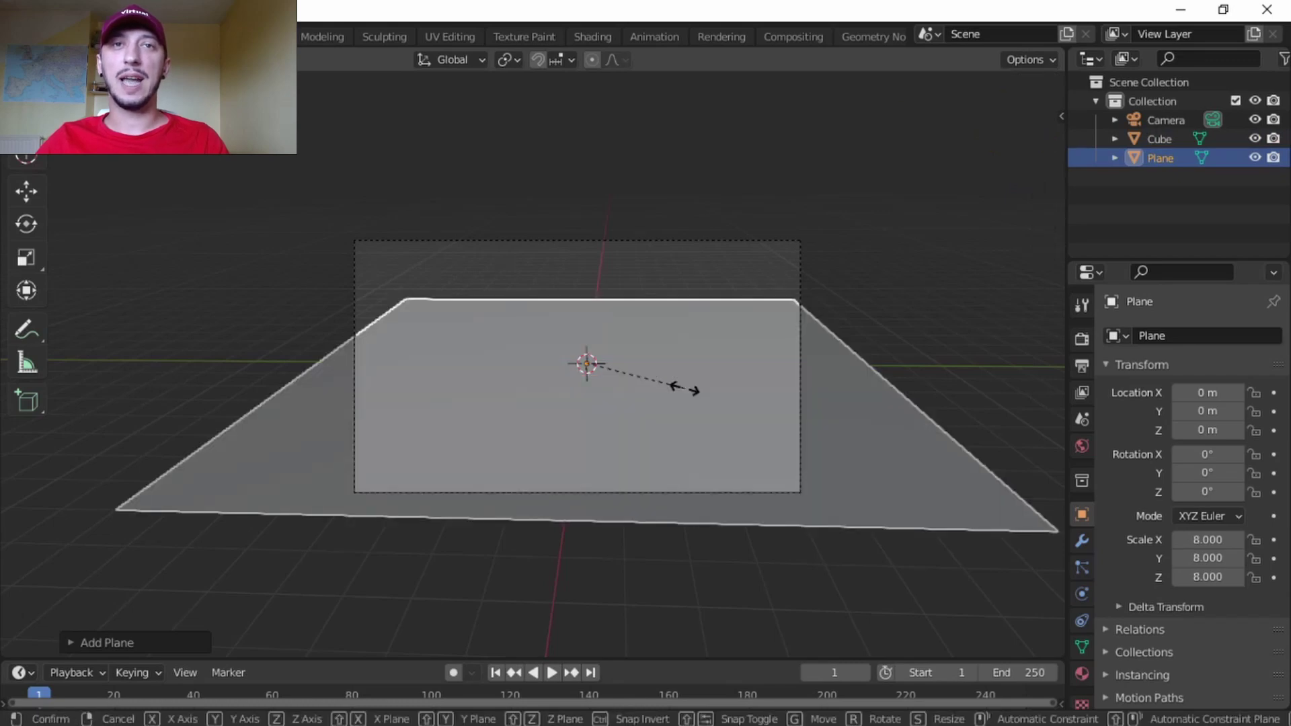
{"action": "key", "text": "Return"}
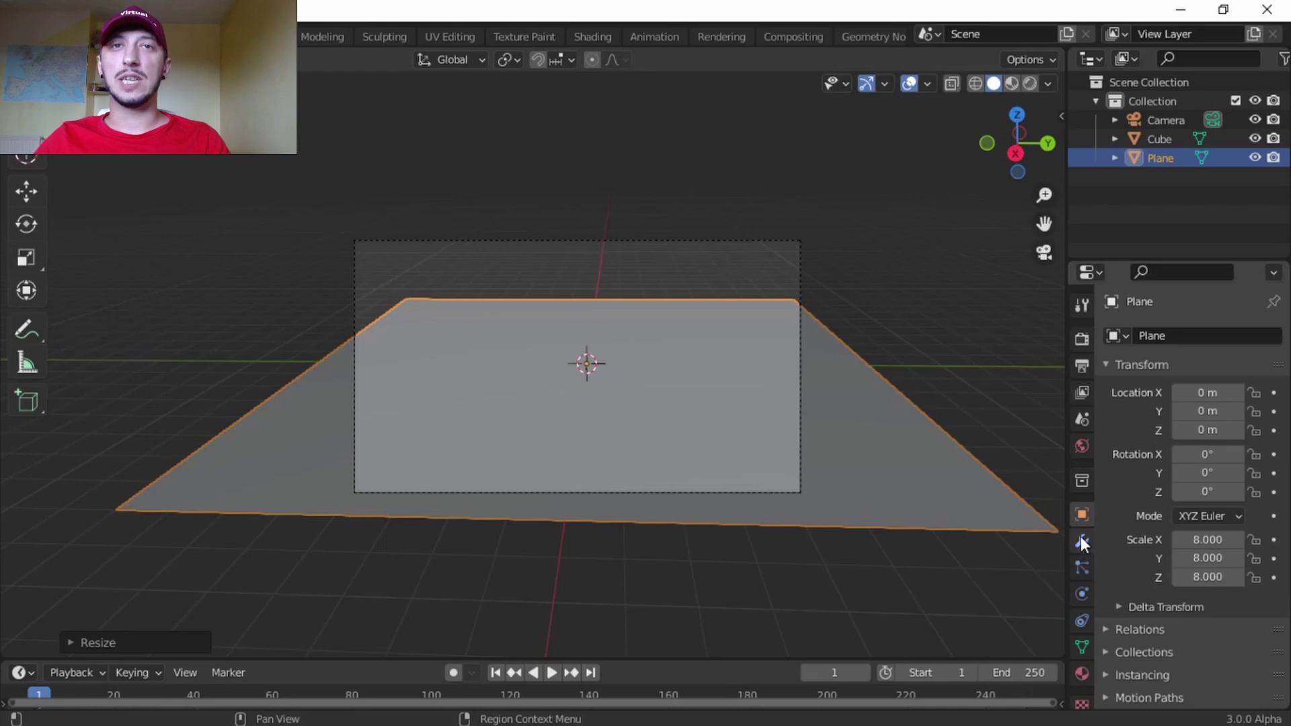
Create a new material for the plane with an Emission surface shader
{"action": "left_click", "coordinate": [1081, 673]}
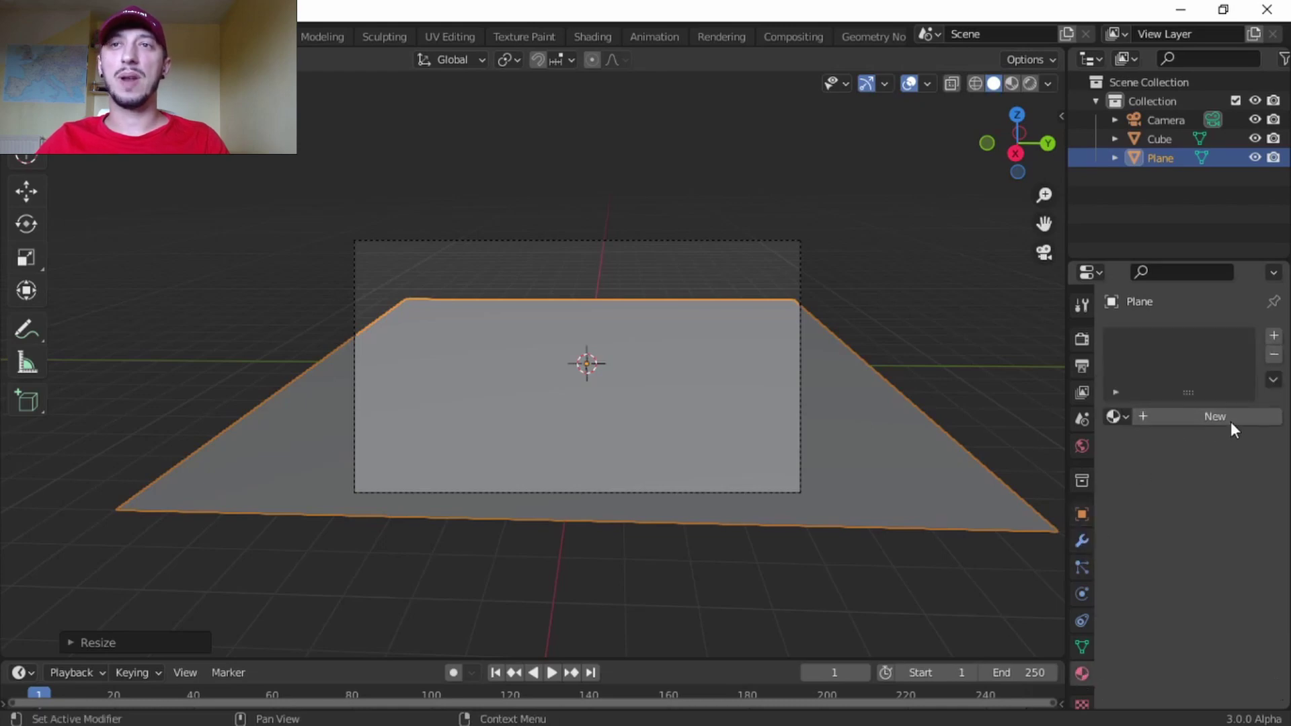
{"action": "left_click", "coordinate": [1274, 338]}
{"action": "left_click", "coordinate": [1201, 417]}
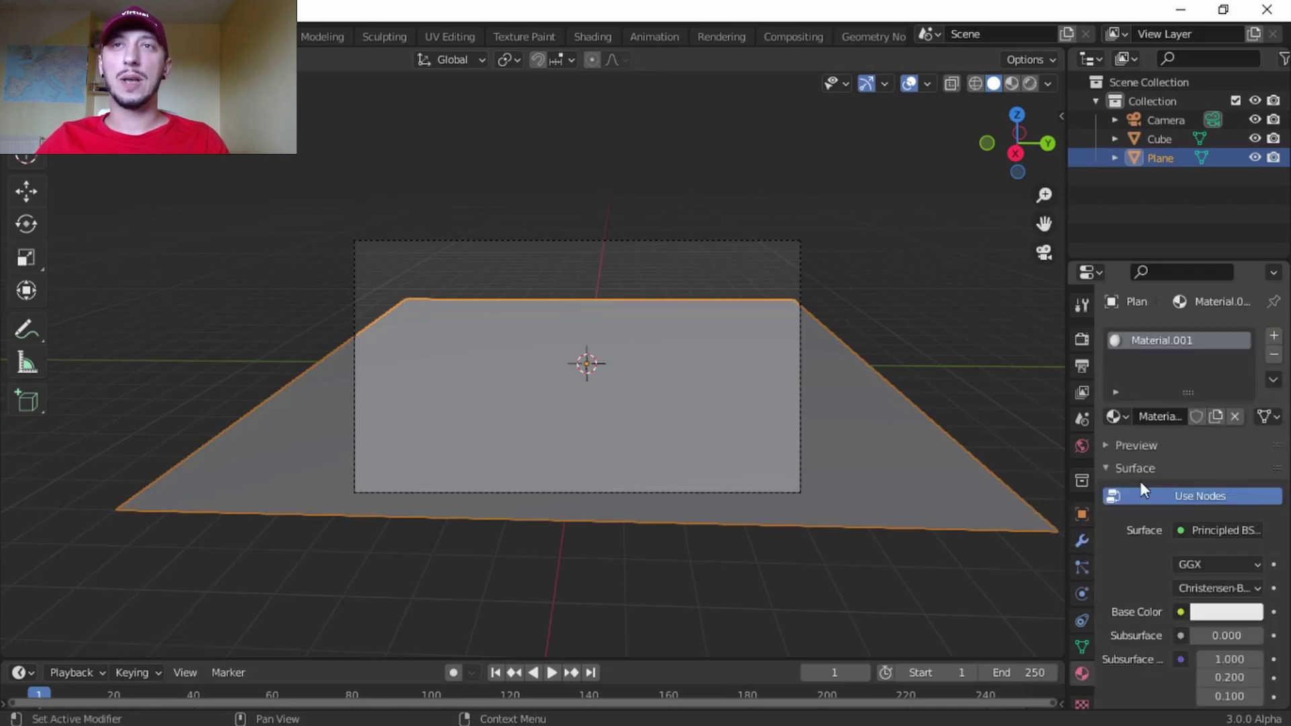
{"action": "left_click", "coordinate": [1184, 531]}
{"action": "left_click", "coordinate": [1036, 154]}
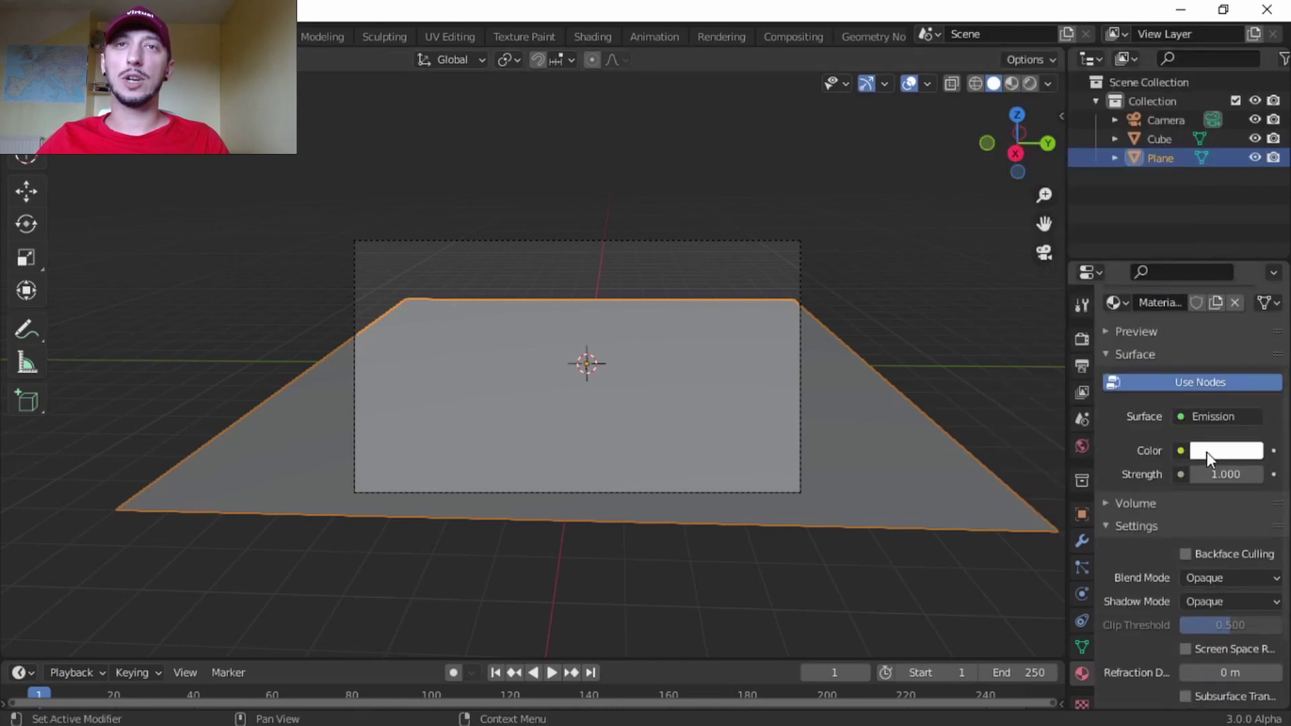
Drive the emission colour with an Image Texture loading superhero land.mp4 from the Desktop
{"action": "left_click", "coordinate": [1180, 450]}
{"action": "left_click", "coordinate": [800, 282]}
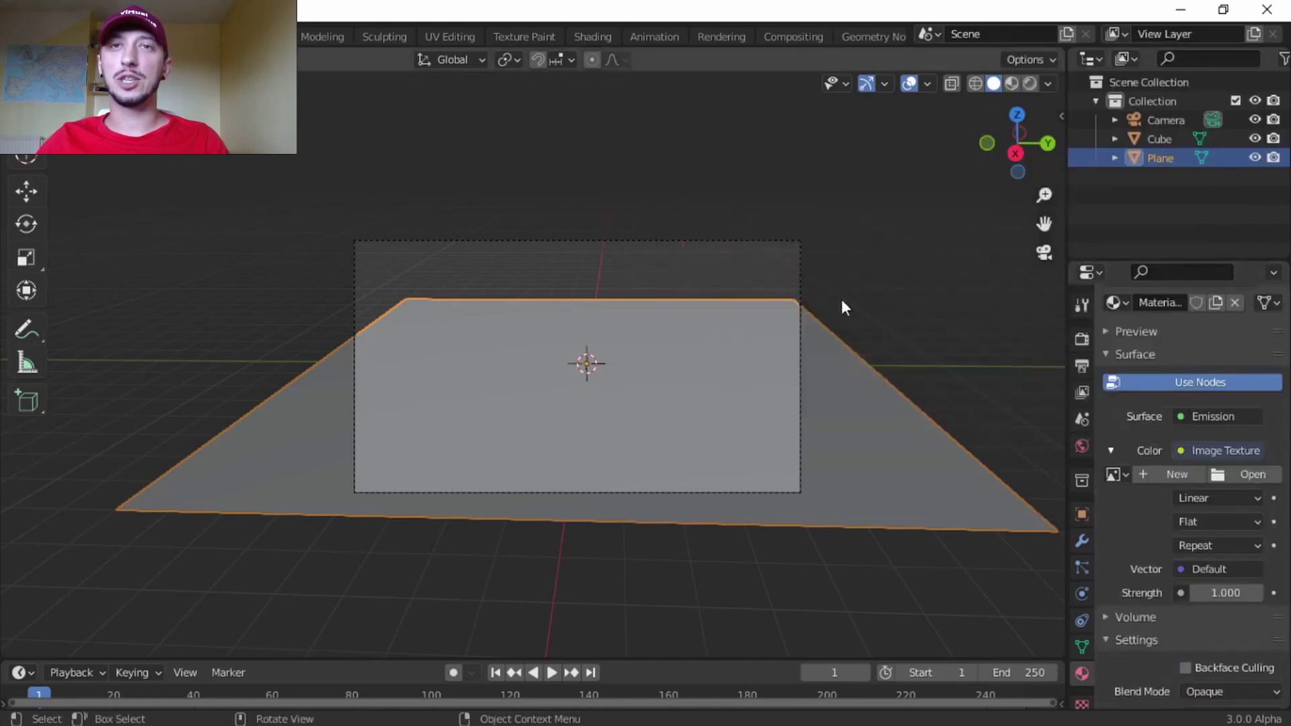
{"action": "left_click", "coordinate": [1224, 474]}
{"action": "left_click", "coordinate": [202, 532]}
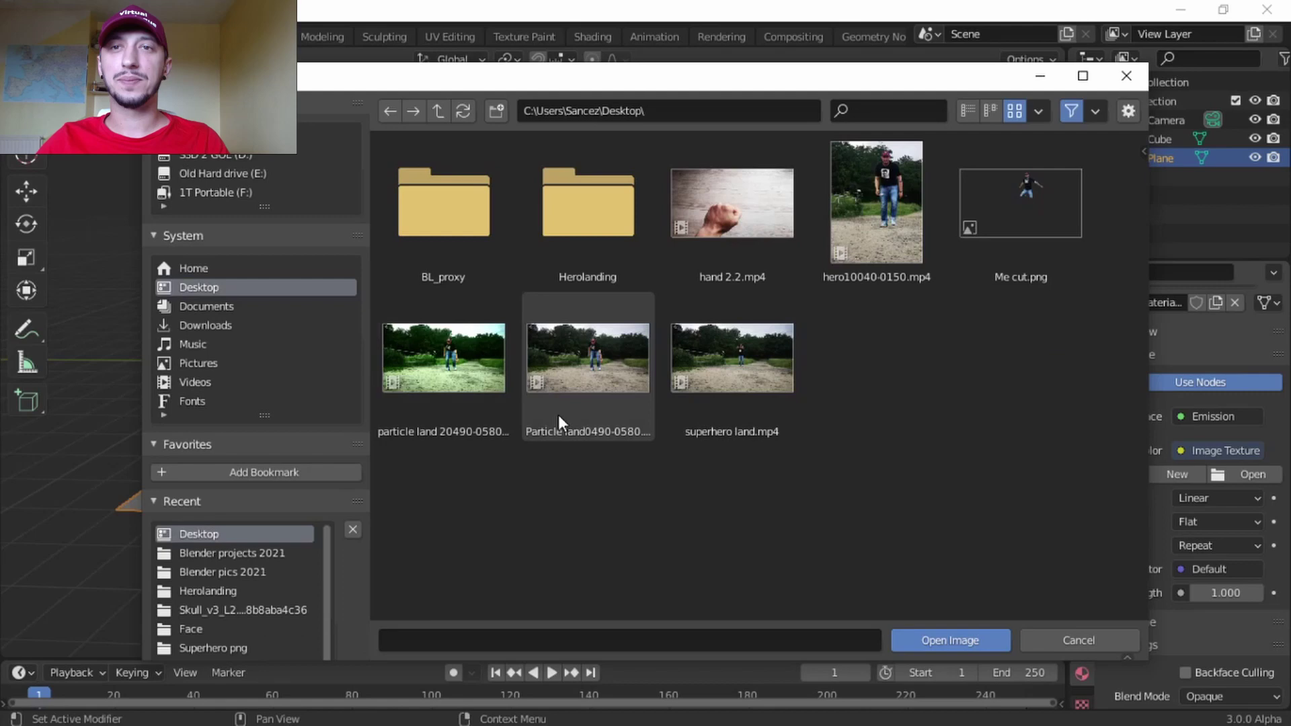
{"action": "double_click", "coordinate": [730, 356]}
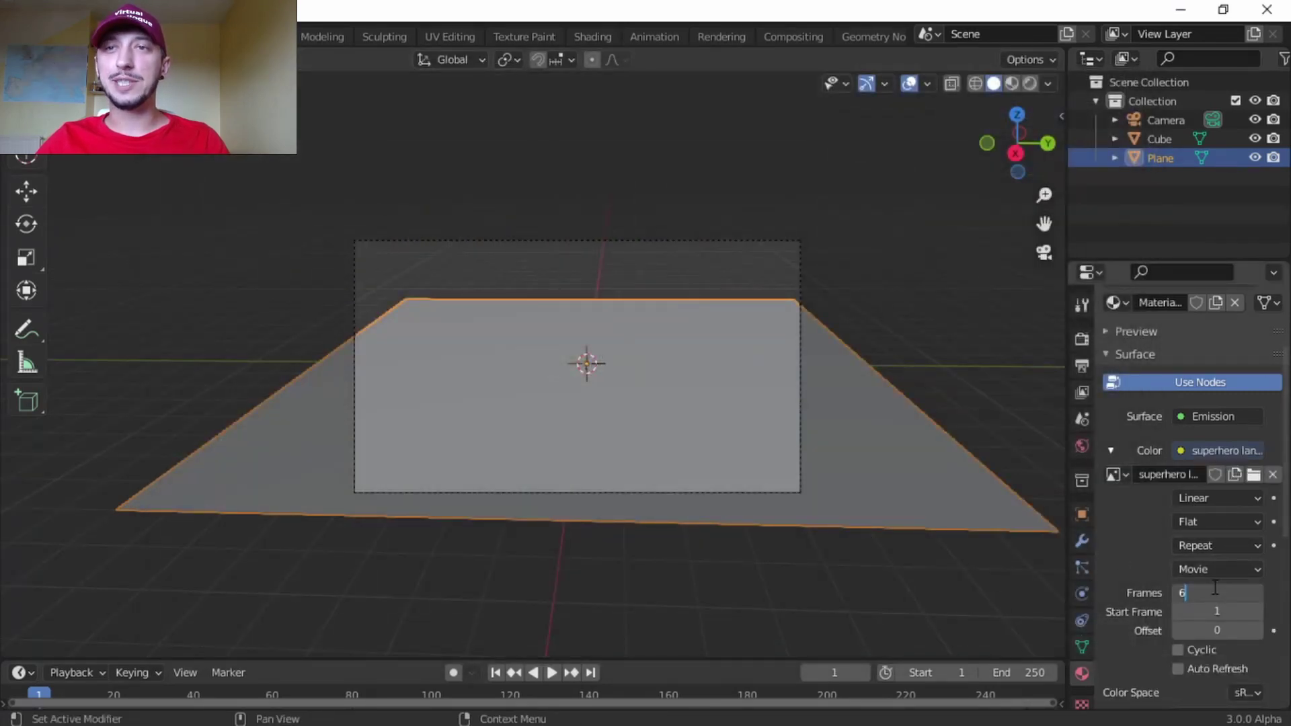
Map the footage with Window texture coordinates and preview it in Rendered shading
{"action": "scroll", "coordinate": [1190, 626], "scroll_direction": "down", "scroll_amount": 3}
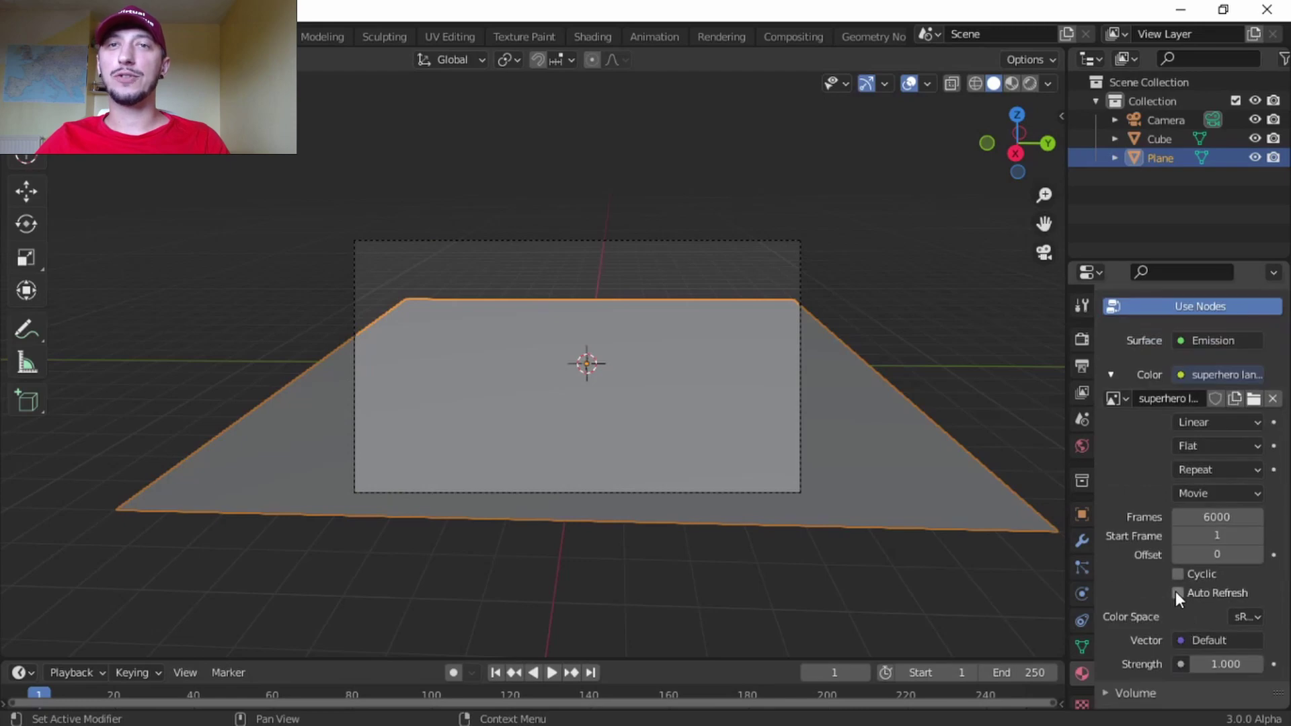
{"action": "left_click", "coordinate": [1206, 642]}
{"action": "left_click", "coordinate": [794, 577]}
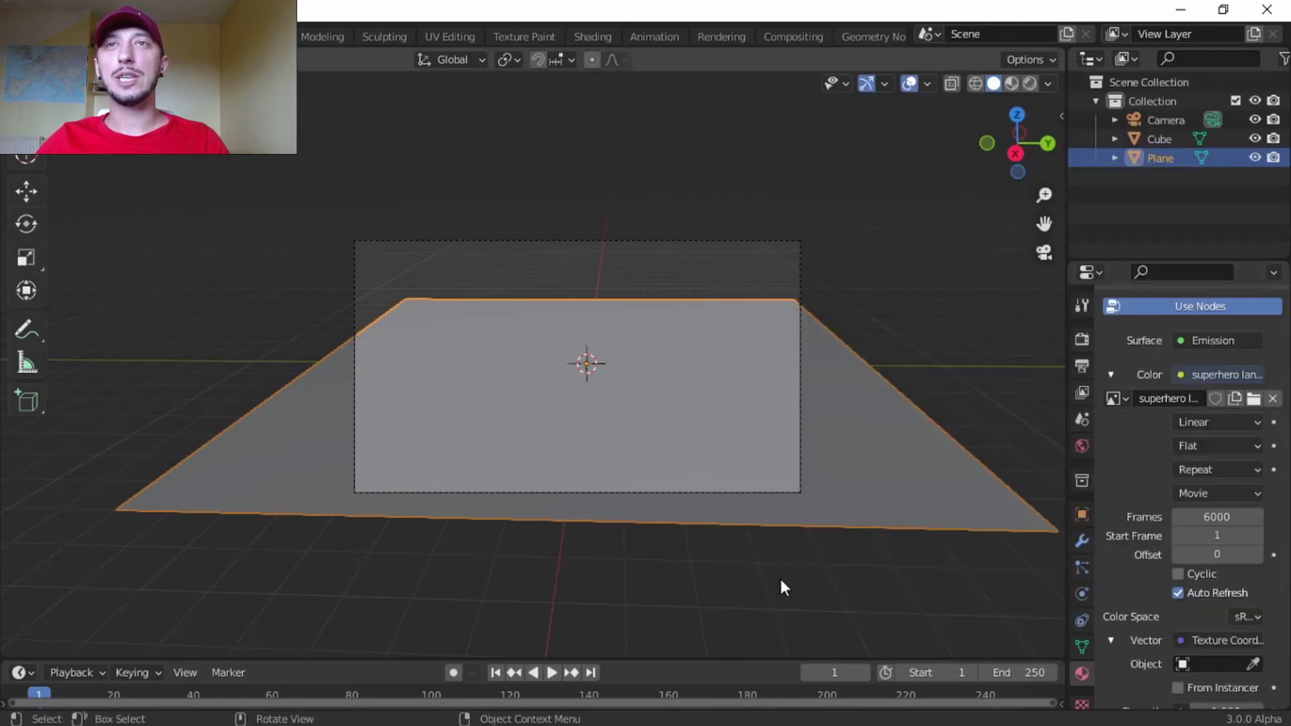
{"action": "left_click", "coordinate": [1029, 83]}
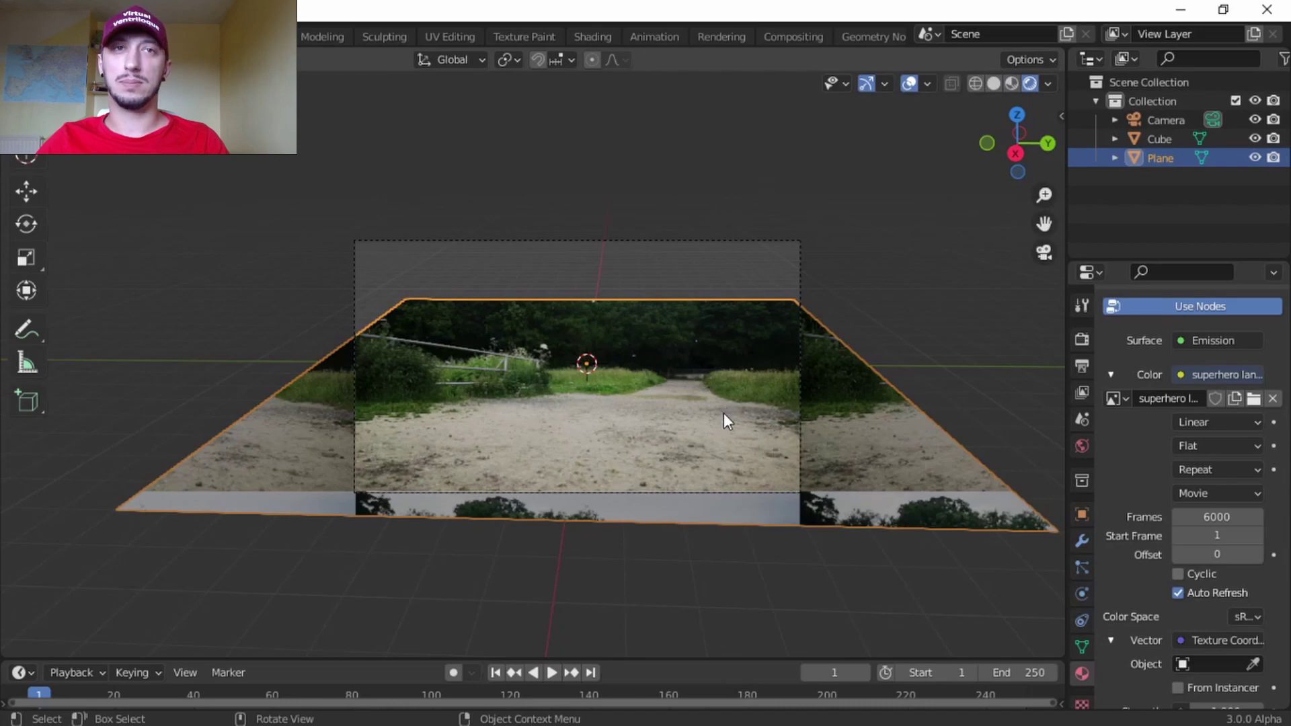
Duplicate the video plane in place and rotate the copy 90 degrees on X
{"action": "key", "text": "shift+d"}
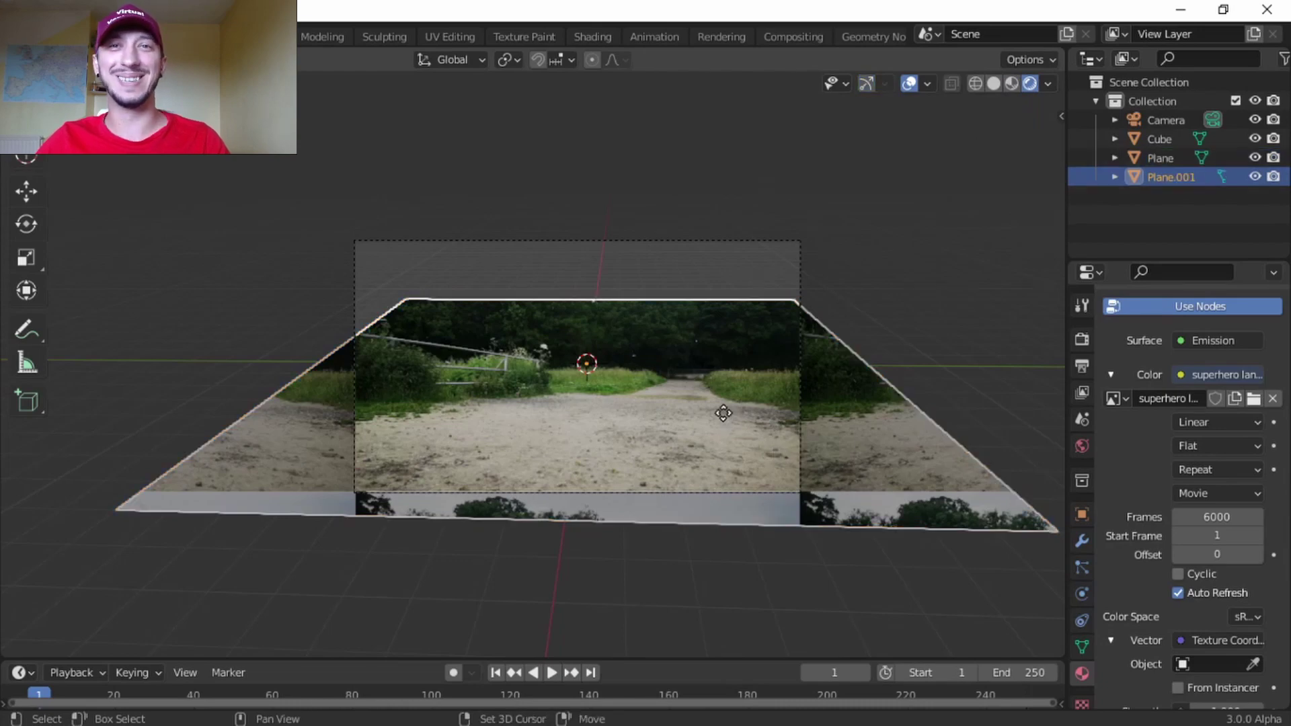
{"action": "right_click", "coordinate": [914, 296]}
{"action": "type", "text": "r"}
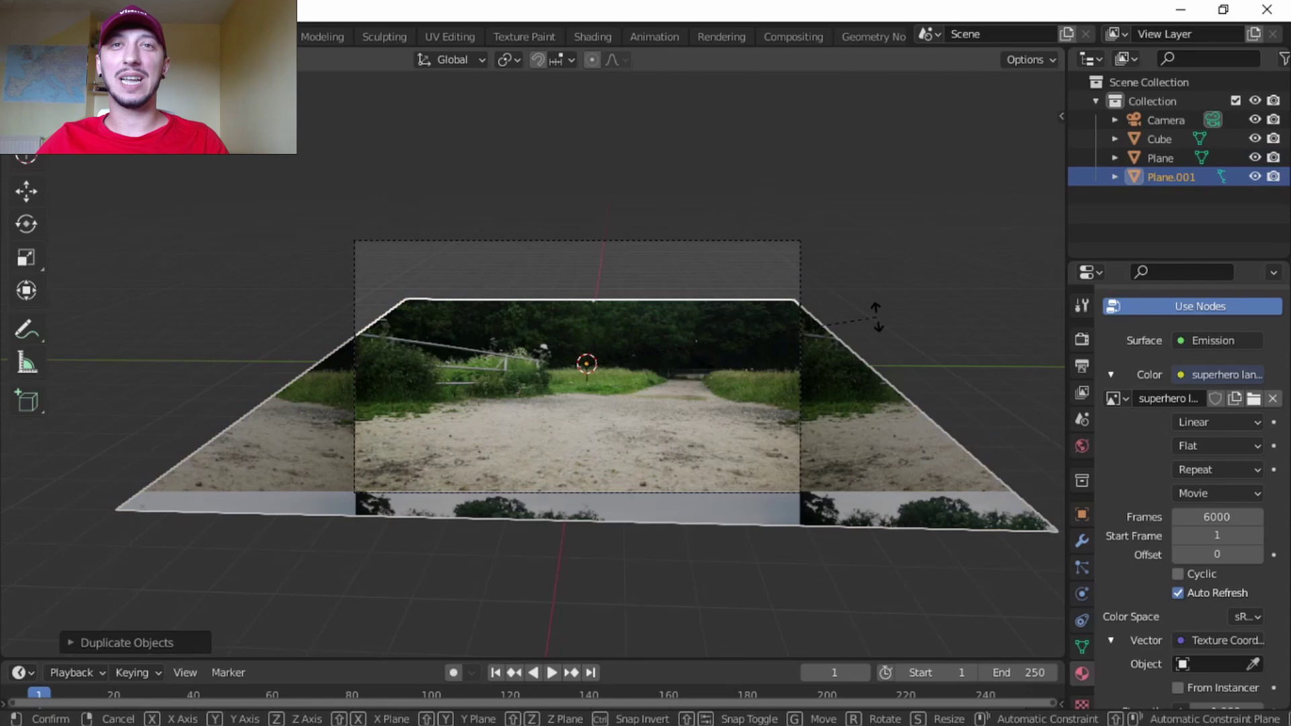
{"action": "type", "text": "x90"}
{"action": "key", "text": "Return"}
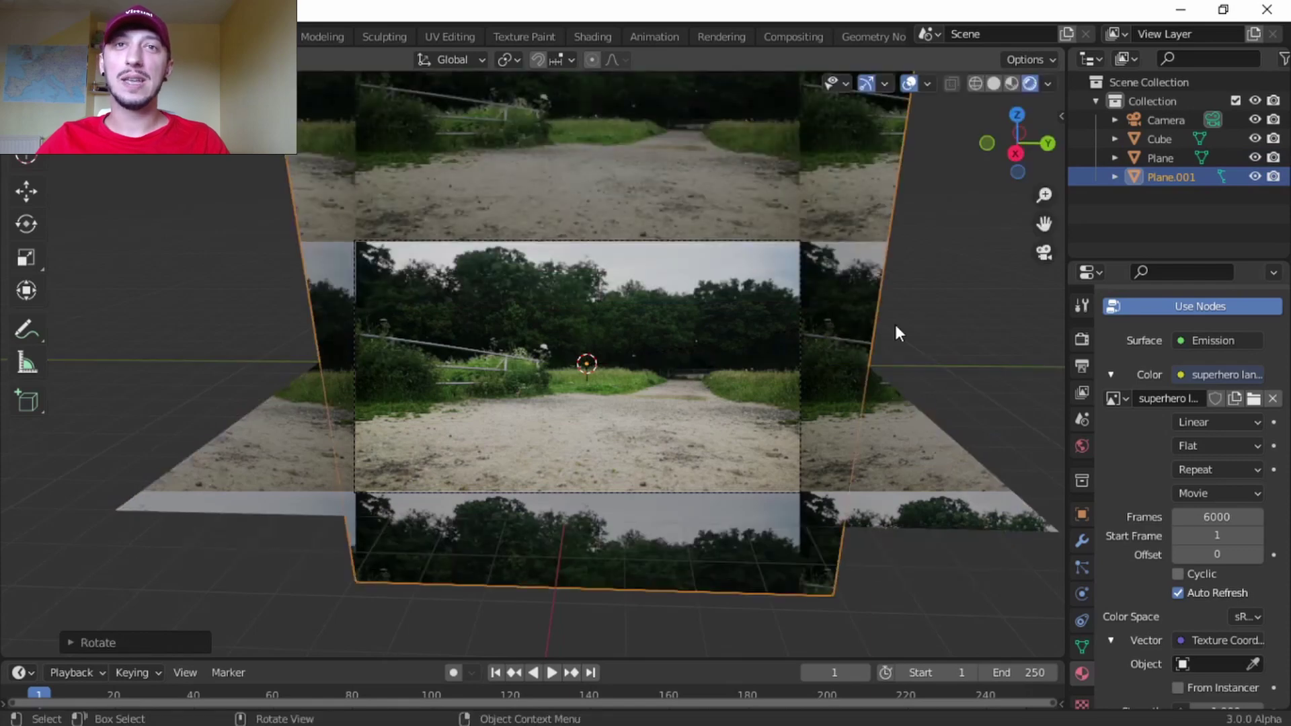
Turn the upright copy about Z, lower it into a backdrop, and play back
{"action": "key", "text": "r"}
{"action": "key", "text": "z"}
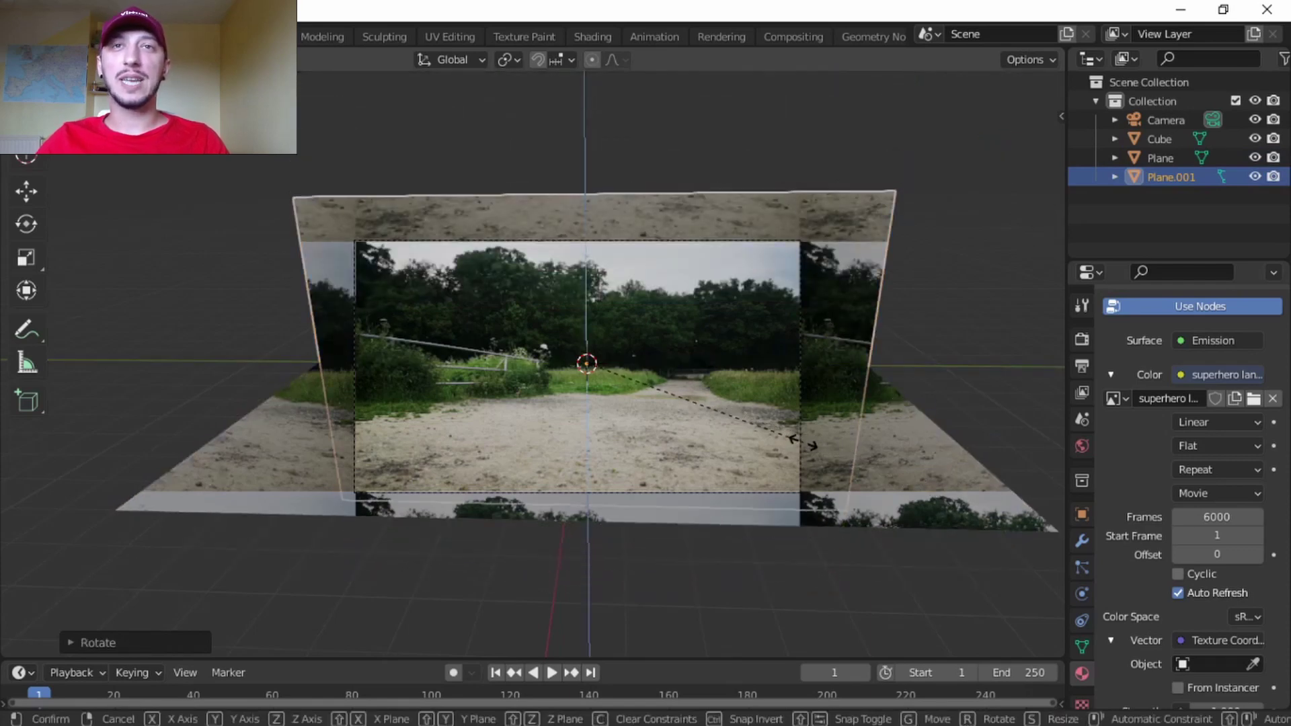
{"action": "left_click", "coordinate": [830, 437]}
{"action": "key", "text": "g"}
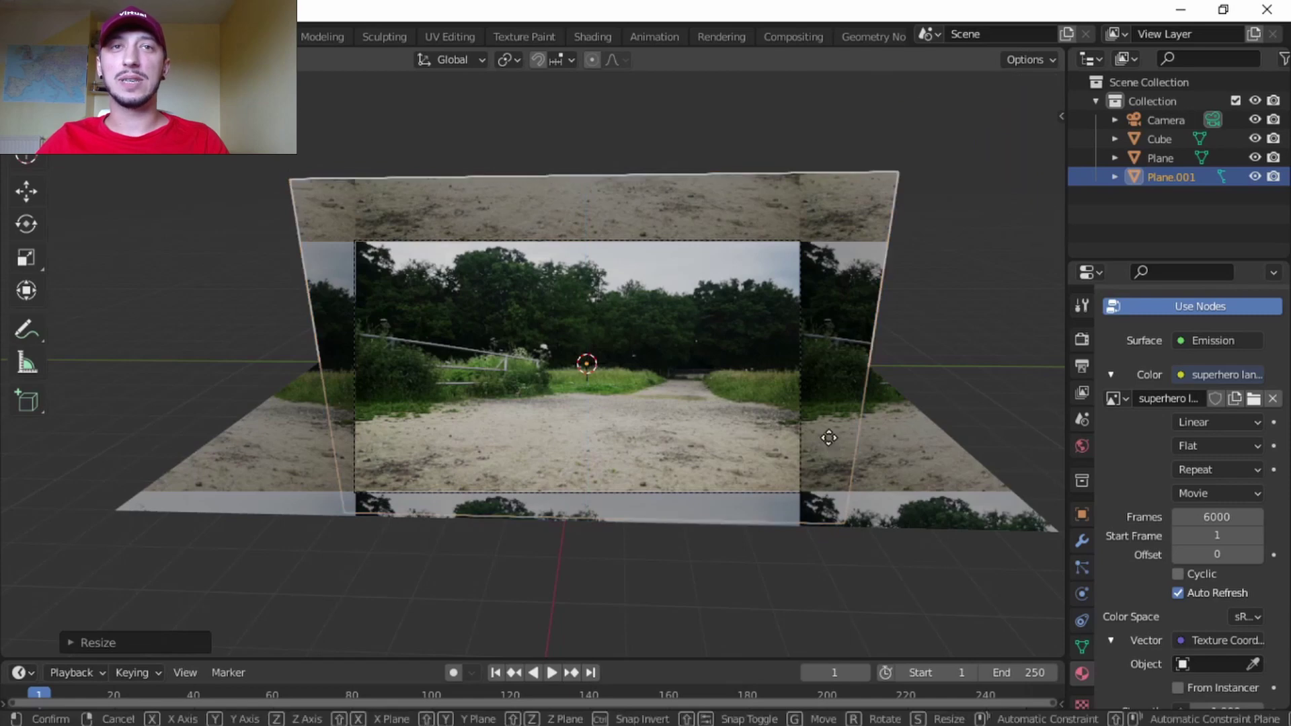
{"action": "key", "text": "z"}
{"action": "key", "text": "g"}
{"action": "left_click", "coordinate": [807, 459]}
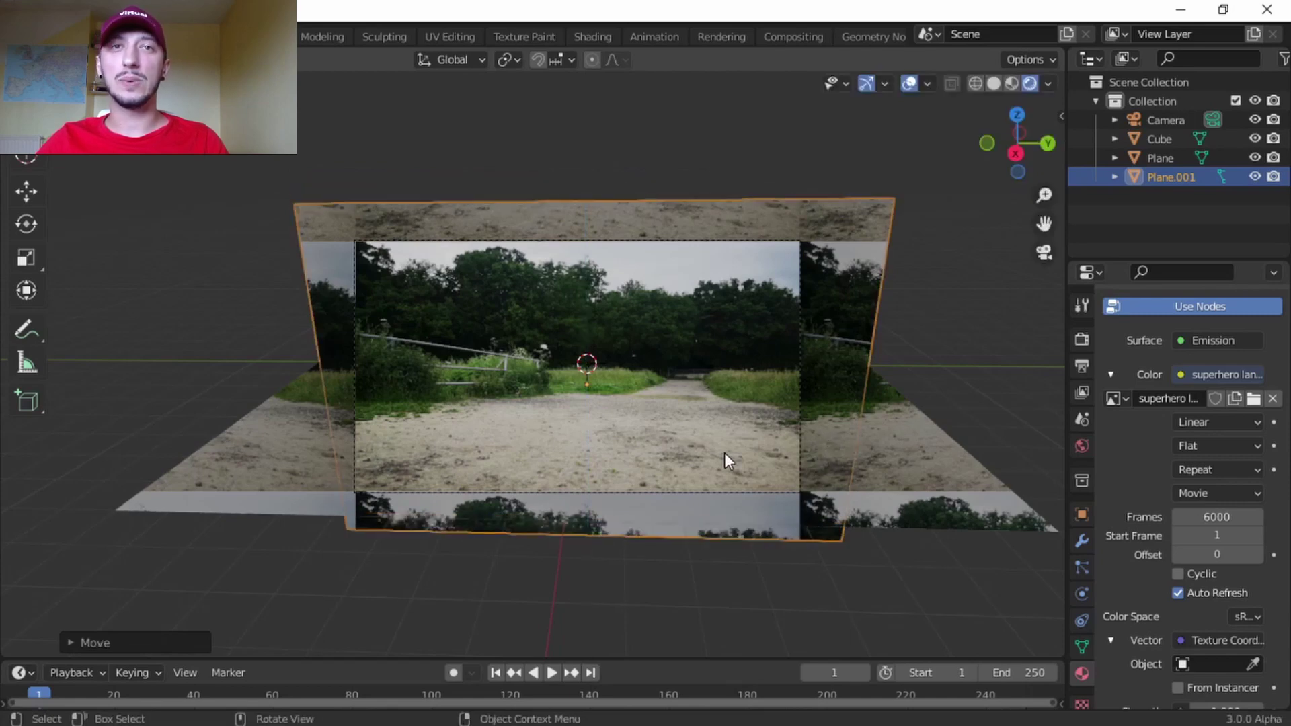
{"action": "key", "text": "space"}
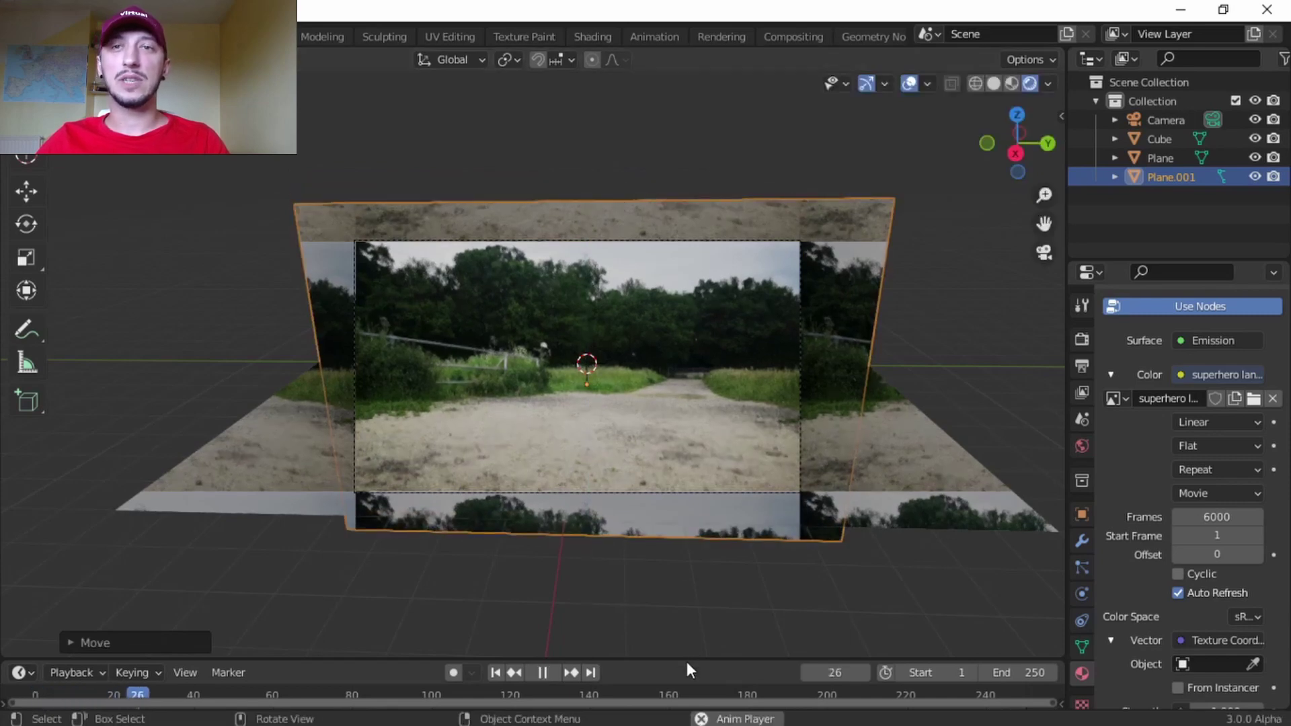
Enlarge the timeline, scrub through the footage, and set the end frame to 6000
{"action": "left_click_drag", "start_coordinate": [686, 659], "coordinate": [684, 514]}
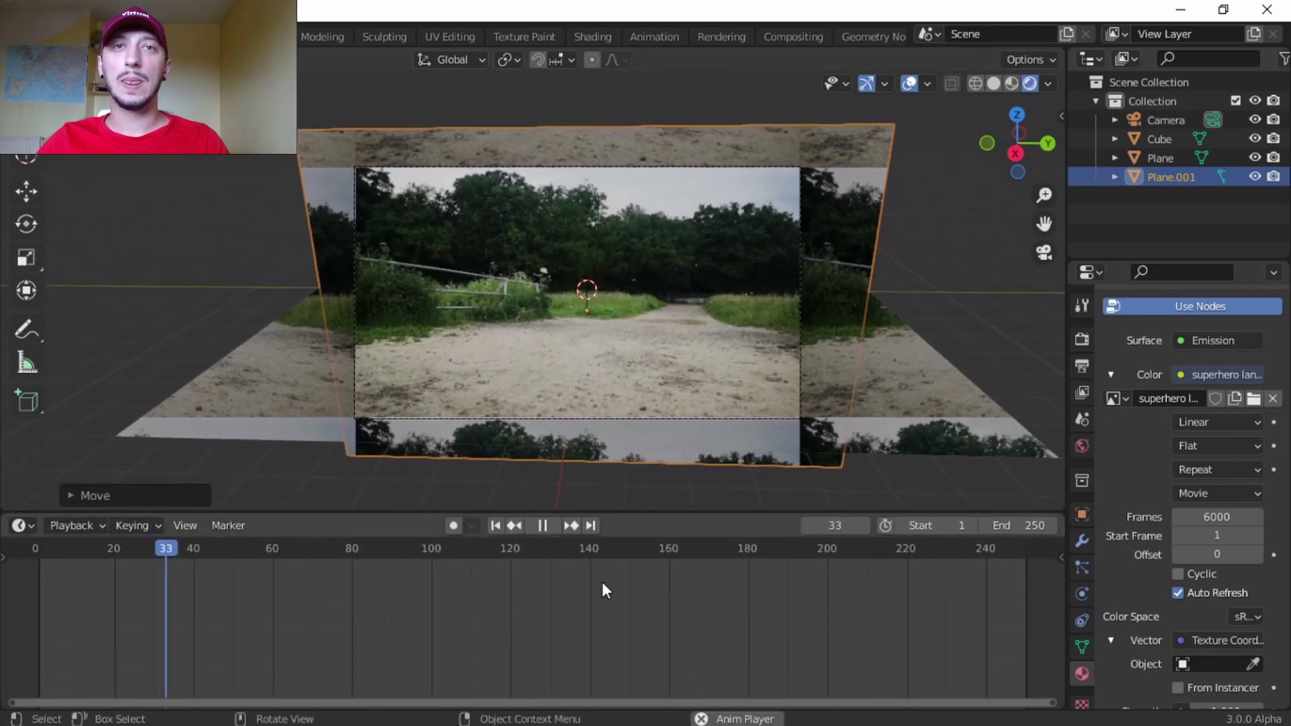
{"action": "left_click", "coordinate": [604, 545]}
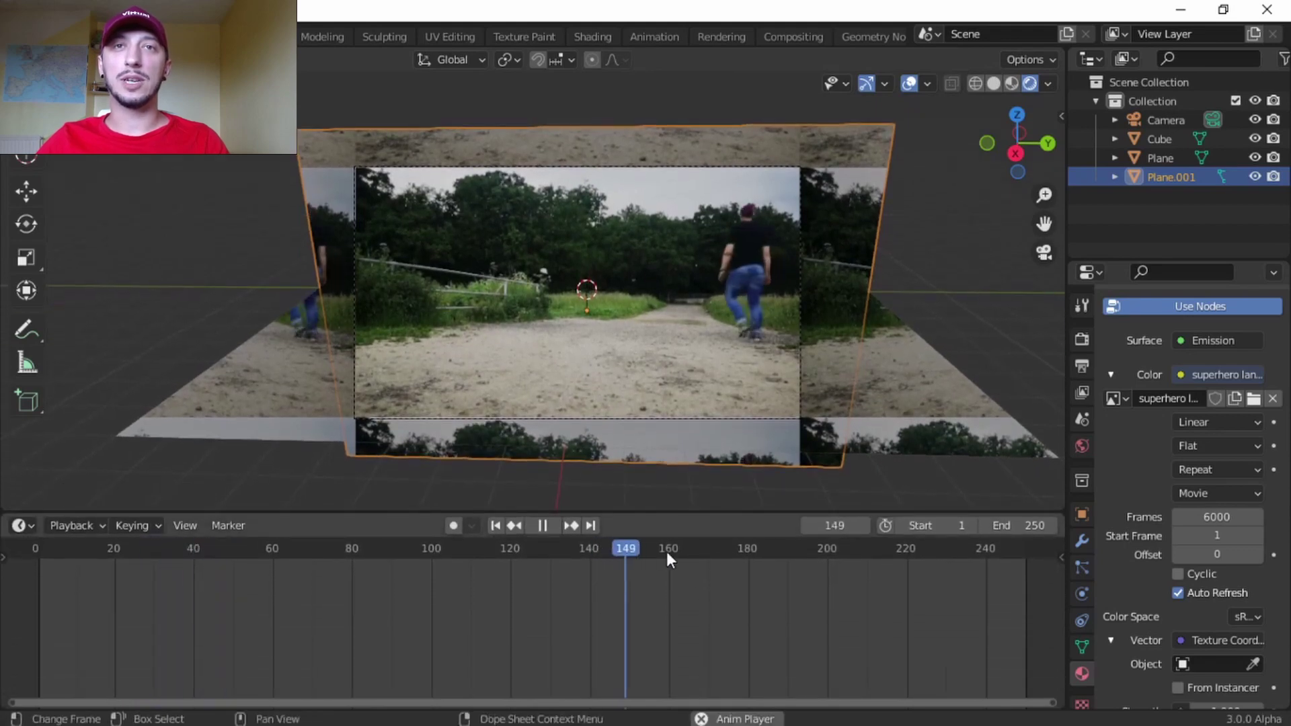
{"action": "left_click", "coordinate": [764, 552]}
{"action": "left_click", "coordinate": [885, 552]}
{"action": "key", "text": "space"}
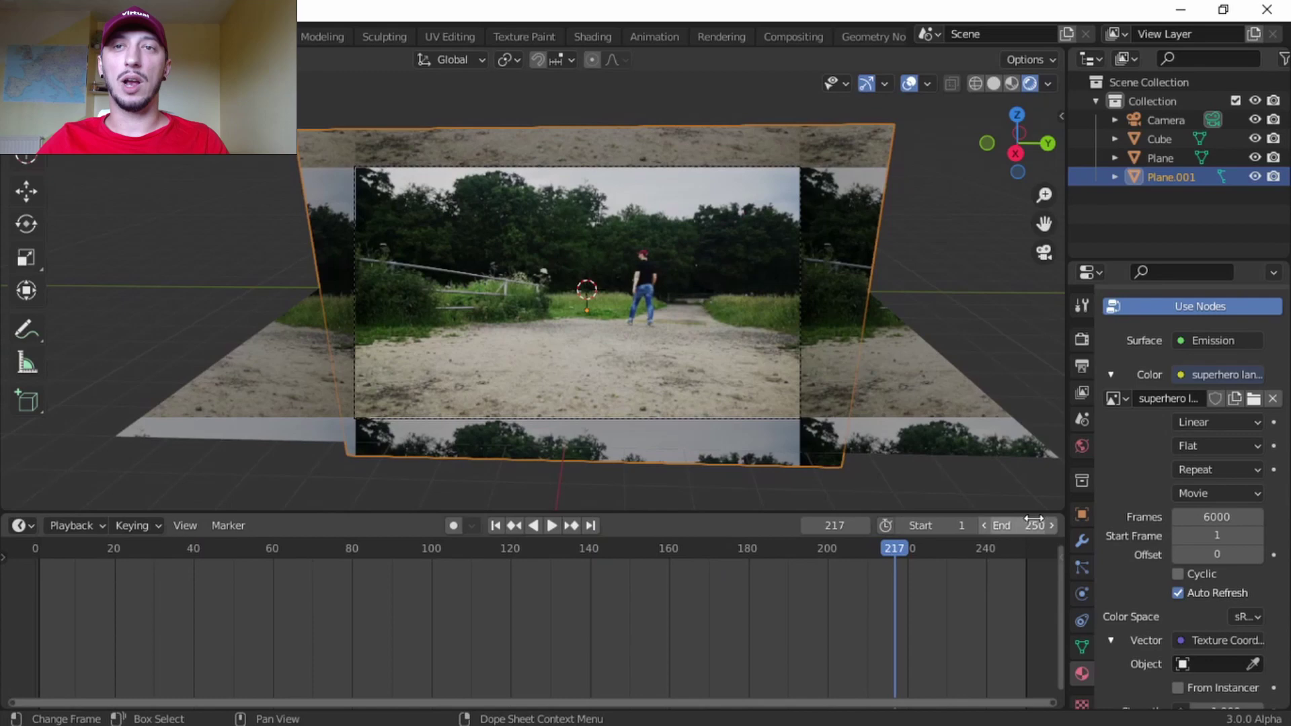
{"action": "left_click", "coordinate": [1034, 523]}
{"action": "type", "text": "6000"}
{"action": "key", "text": "Return"}
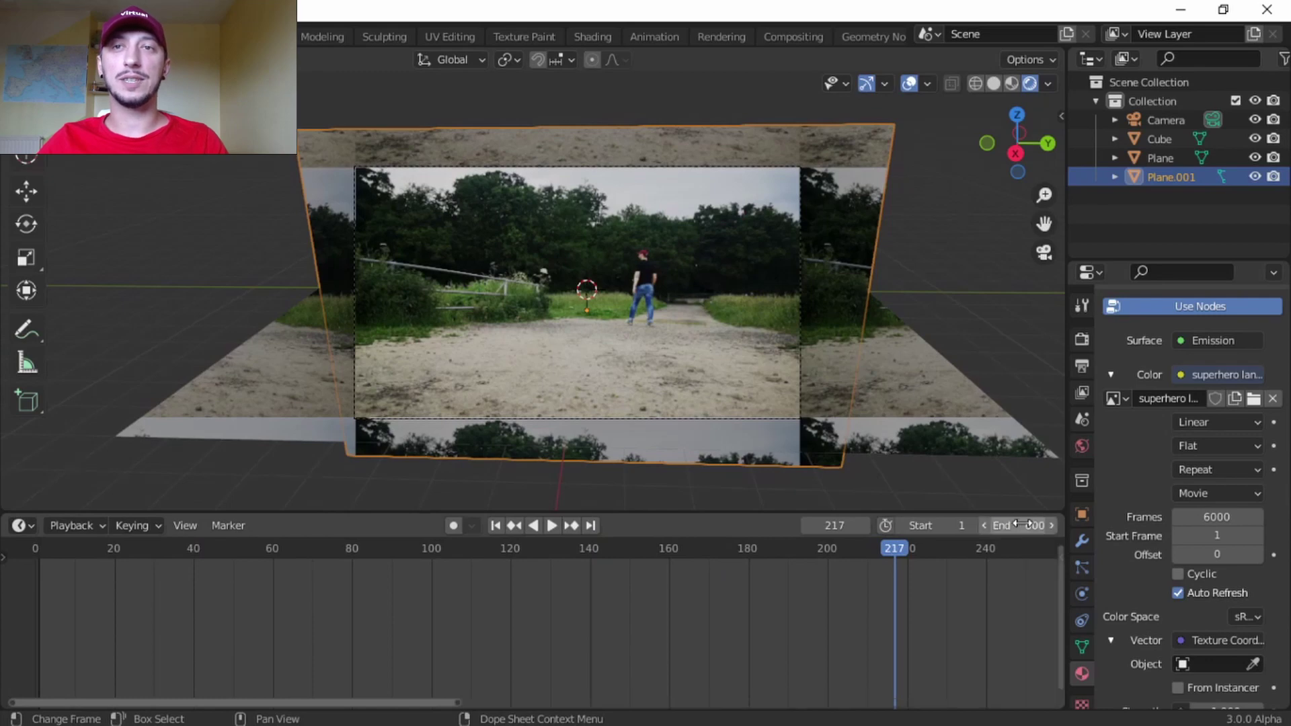
Set the start frame to 500 and preview the footage from there
{"action": "left_click", "coordinate": [936, 523]}
{"action": "type", "text": "500"}
{"action": "key", "text": "Return"}
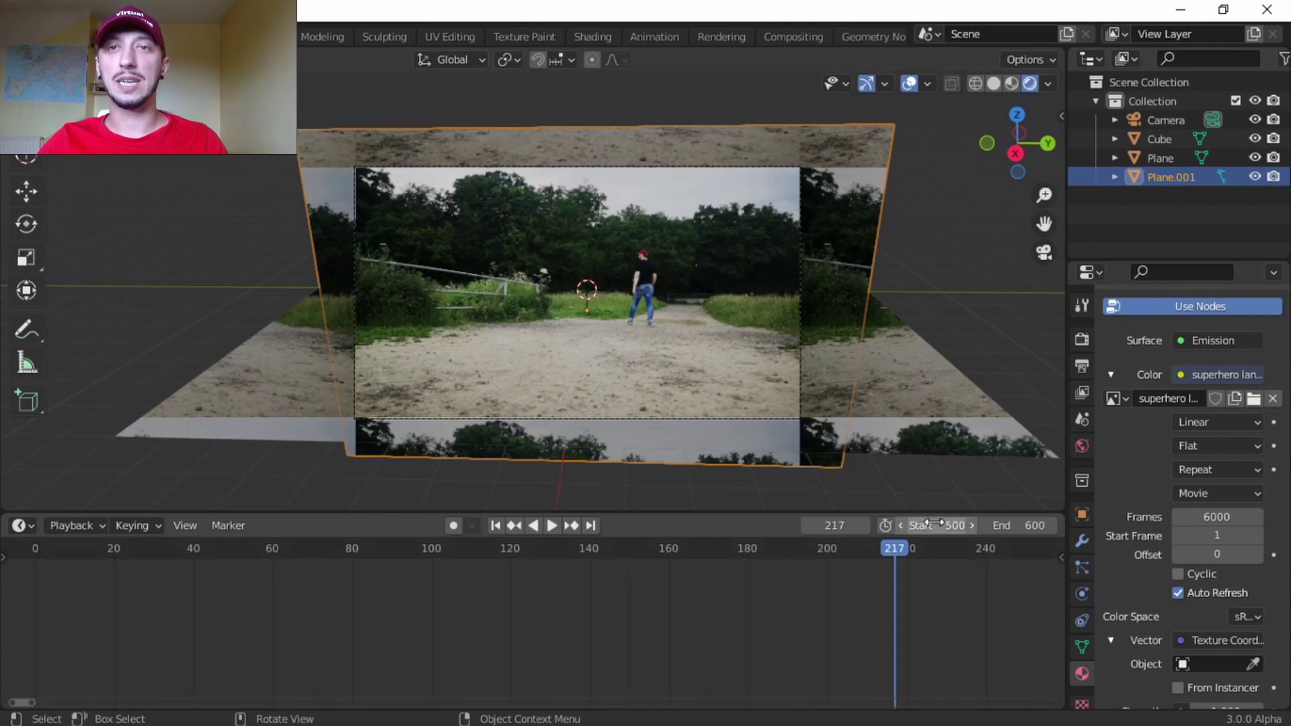
{"action": "scroll", "coordinate": [784, 584], "scroll_direction": "down", "scroll_amount": 10}
{"action": "middle_click_drag", "start_coordinate": [934, 585], "coordinate": [558, 590]}
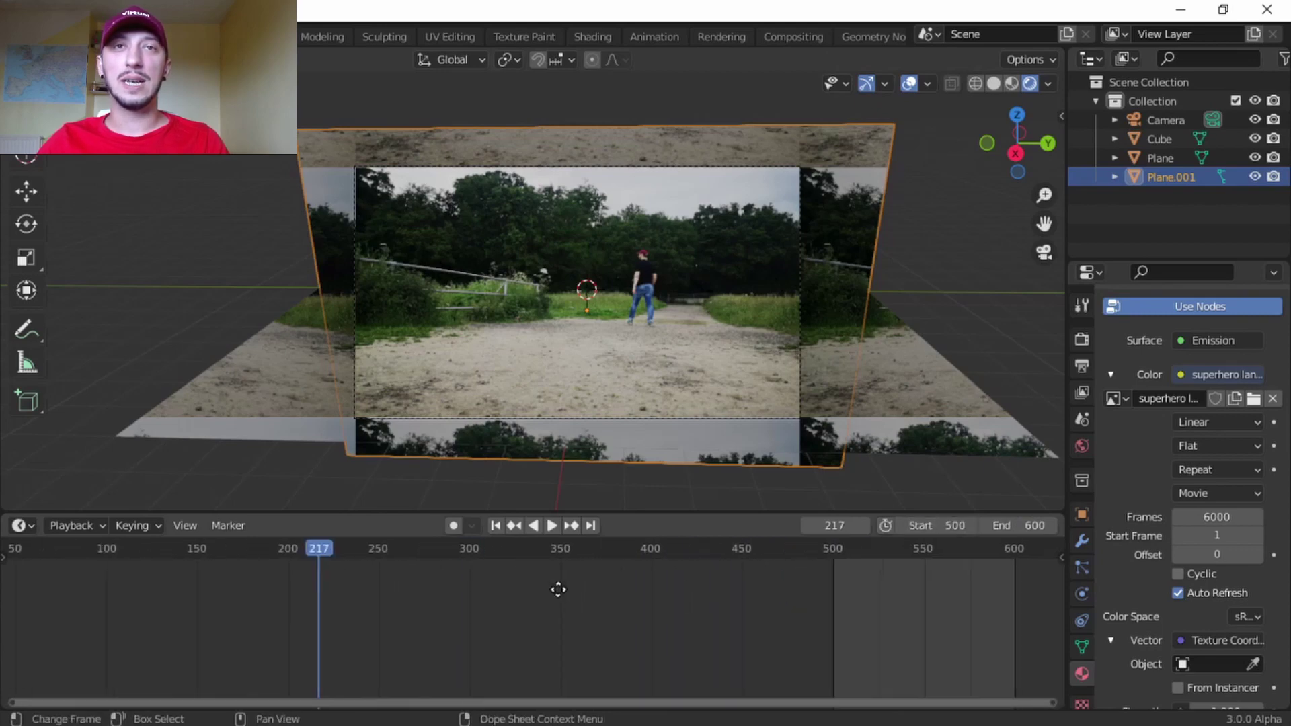
{"action": "left_click", "coordinate": [830, 551]}
{"action": "key", "text": "space"}
{"action": "key", "text": "space"}
{"action": "middle_click_drag", "start_coordinate": [877, 586], "coordinate": [682, 593]}
{"action": "key", "text": "space"}
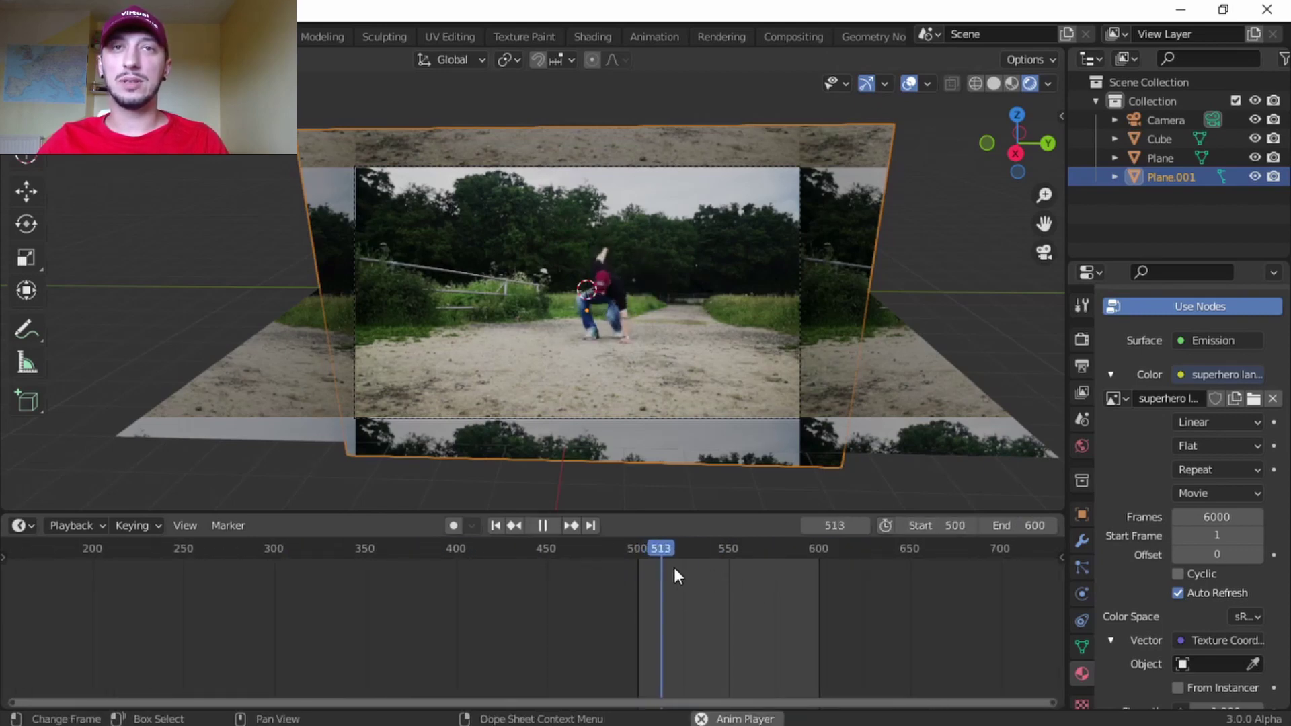
{"action": "mouse_move", "coordinate": [646, 548]}
{"action": "left_mouse_down"}
{"action": "mouse_move", "coordinate": [615, 549]}
{"action": "mouse_move", "coordinate": [641, 547]}
{"action": "left_mouse_up"}
{"action": "key", "text": "space"}
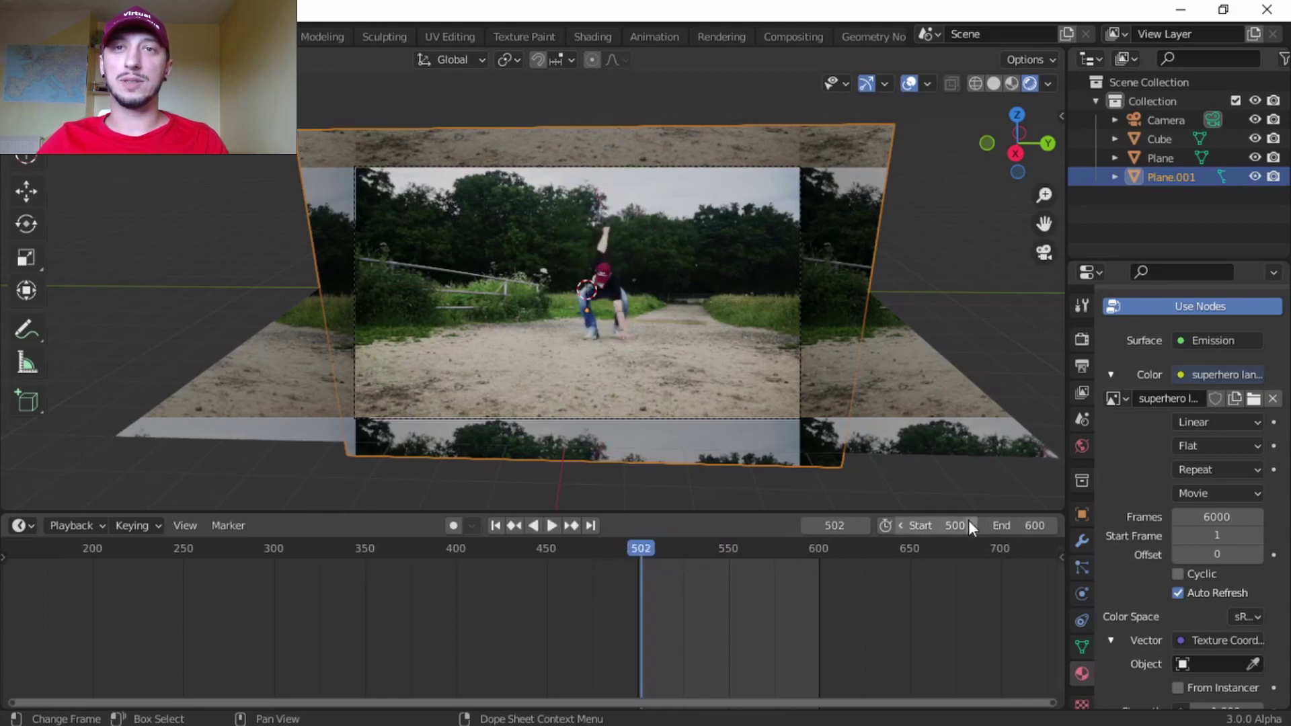
Change the start frame to 450 and play up to the jump
{"action": "left_click", "coordinate": [951, 527]}
{"action": "type", "text": "450"}
{"action": "key", "text": "Return"}
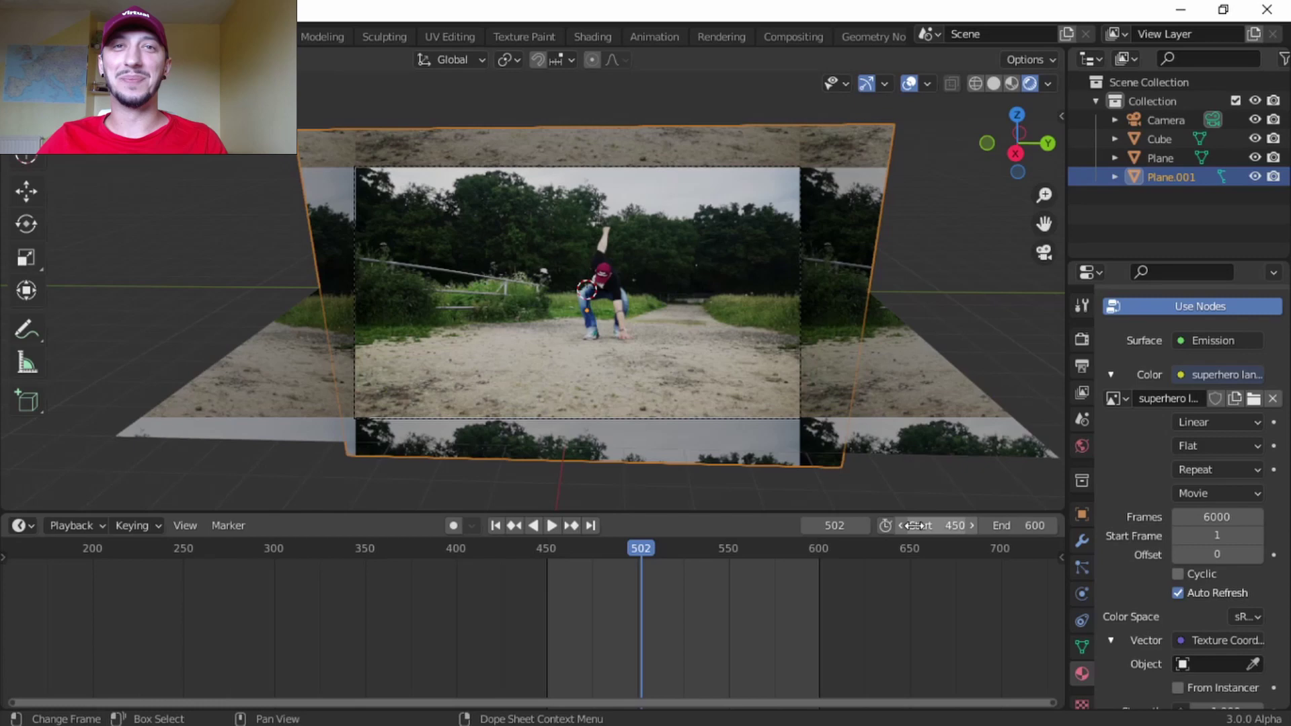
{"action": "left_click_drag", "start_coordinate": [648, 547], "coordinate": [539, 548]}
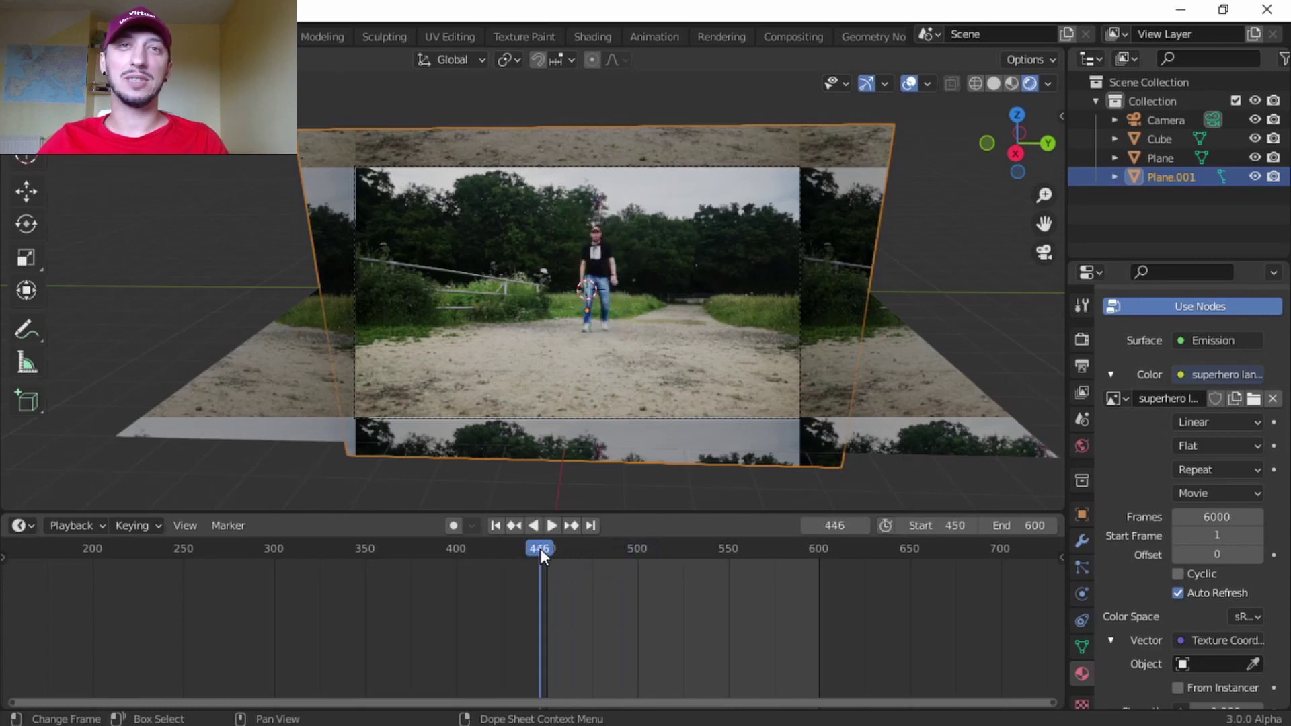
{"action": "key", "text": "space"}
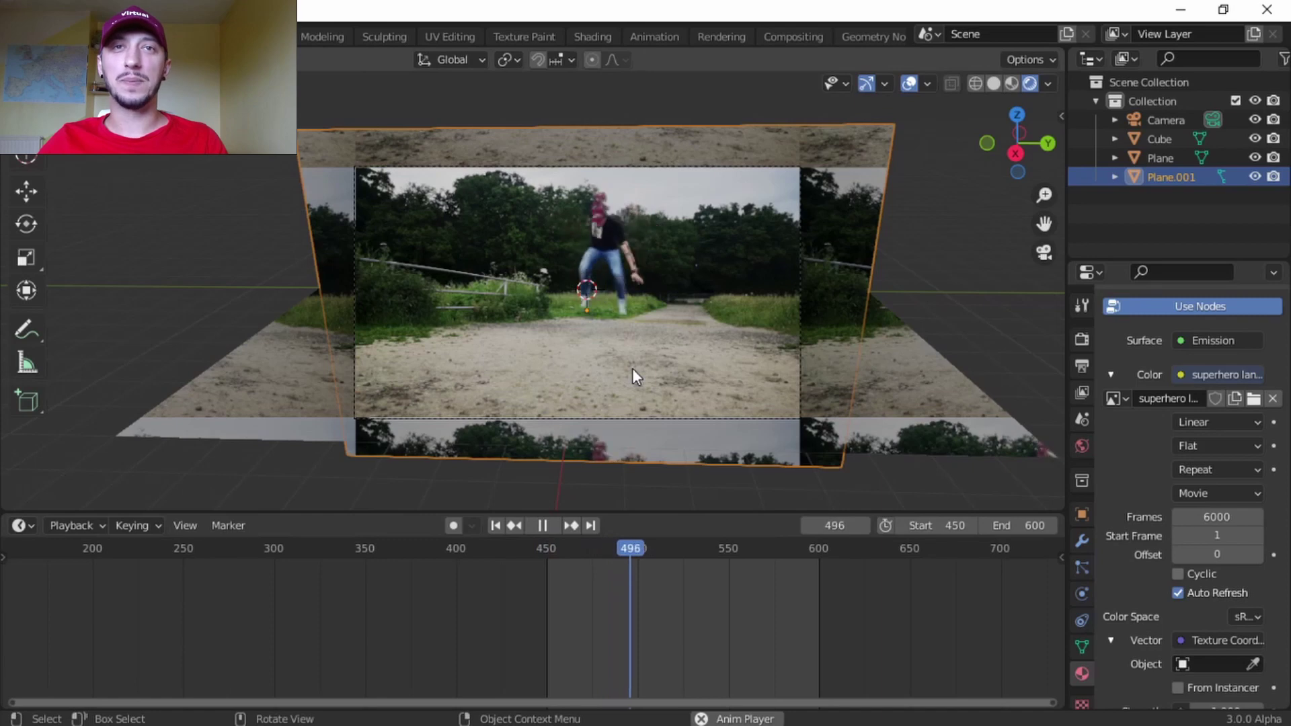
{"action": "key", "text": "space"}
Step frame by frame to the takeoff and set the start frame to 491
{"action": "scroll", "coordinate": [635, 389], "scroll_direction": "up", "scroll_amount": 3}
{"action": "scroll", "coordinate": [691, 392], "scroll_direction": "down", "scroll_amount": 1}
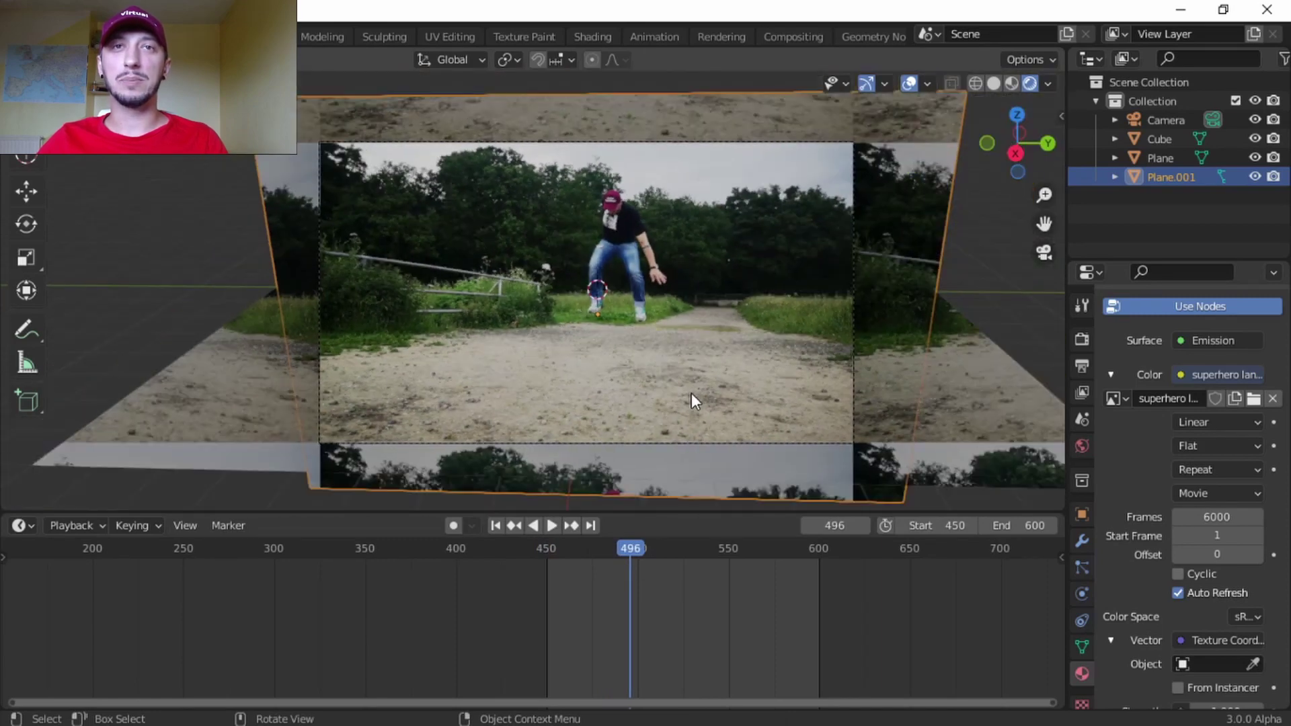
{"action": "key", "text": "Left"}
{"action": "key", "text": "Left"}
{"action": "key", "text": "Left"}
{"action": "key", "text": "Left"}
{"action": "key", "text": "Left"}
{"action": "key", "text": "Left"}
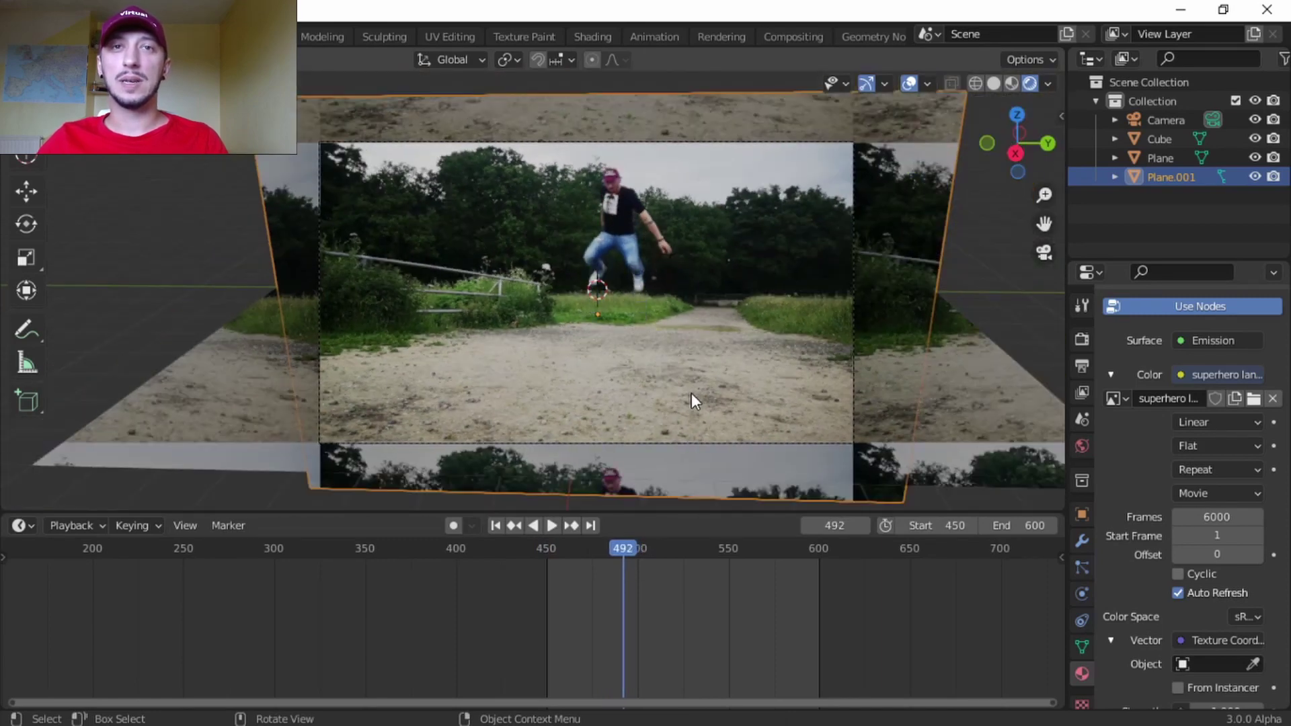
{"action": "key", "text": "Left"}
{"action": "key", "text": "Left"}
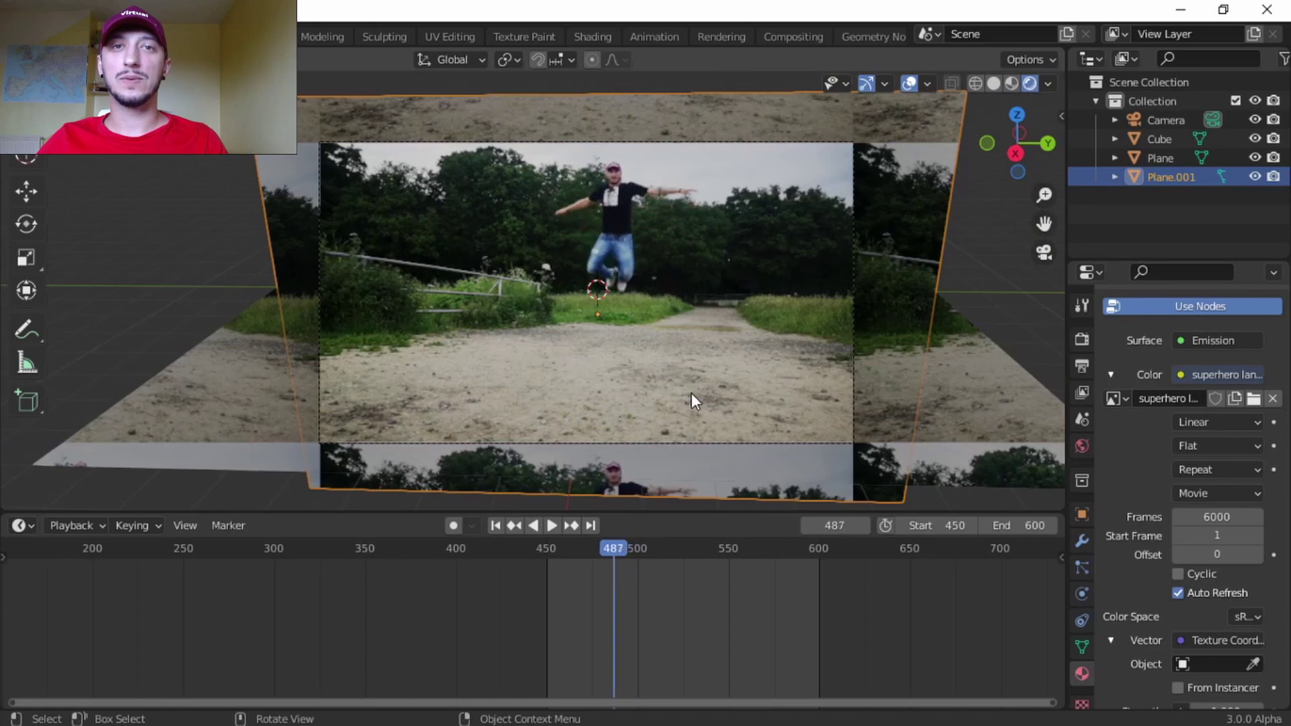
{"action": "key", "text": "Right"}
{"action": "key", "text": "Right"}
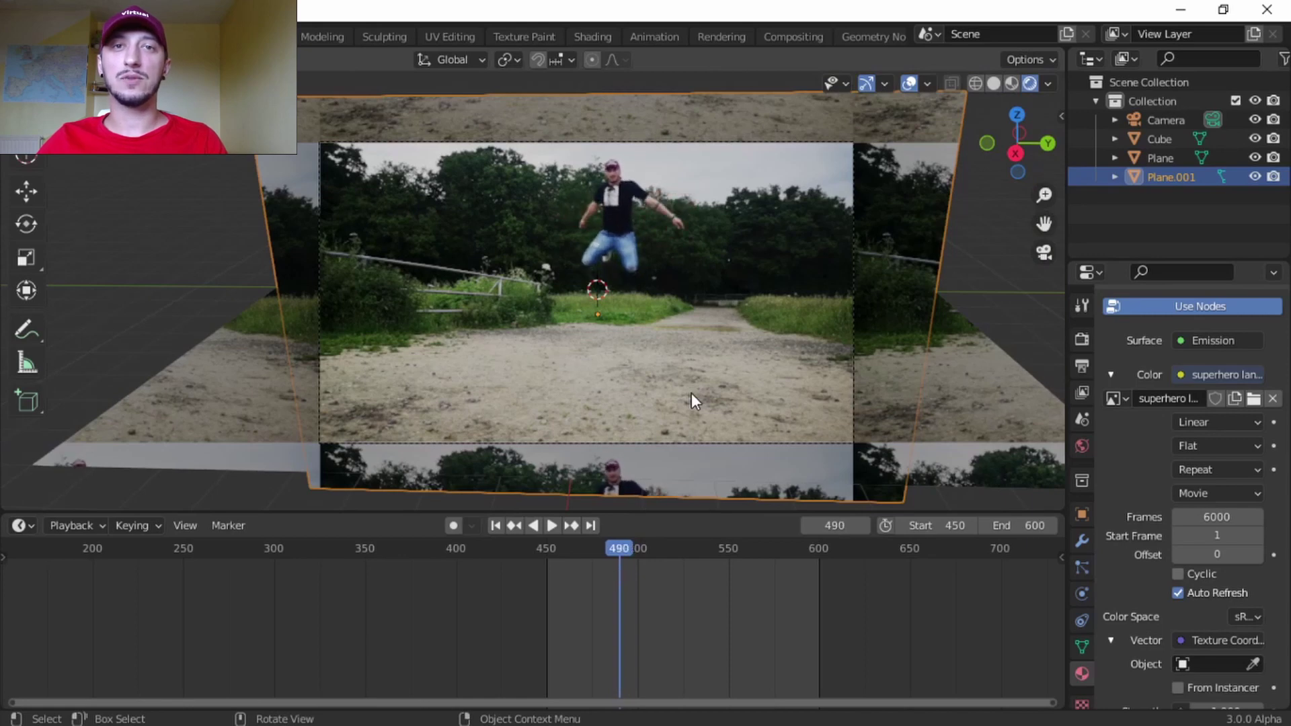
{"action": "key", "text": "Right"}
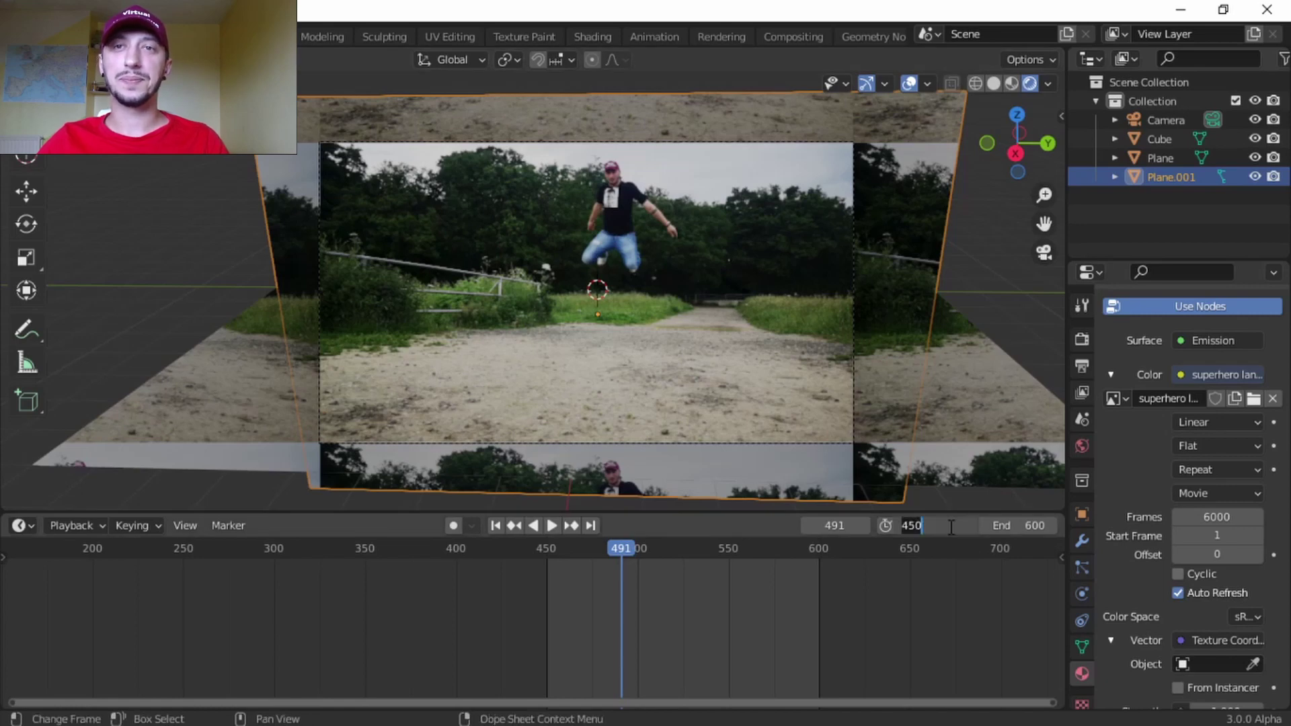
{"action": "key", "text": "Return"}
{"action": "key", "text": "space"}
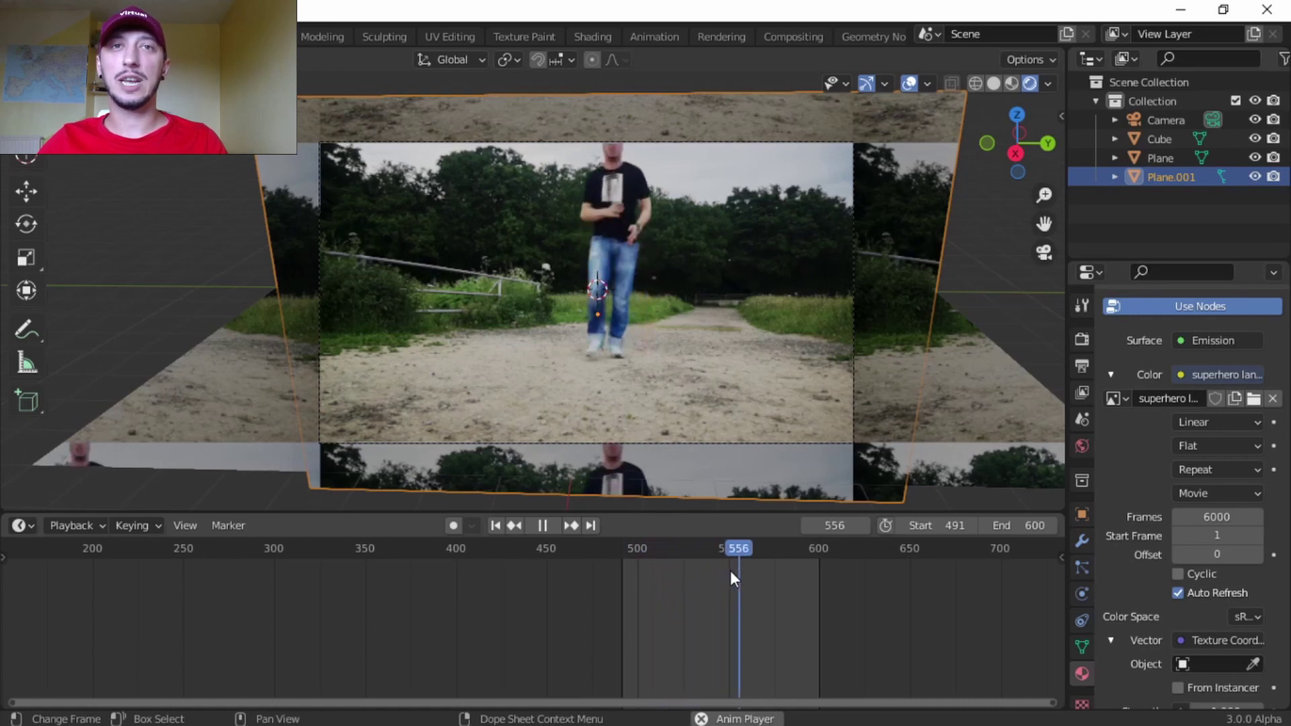
{"action": "key", "text": "space"}
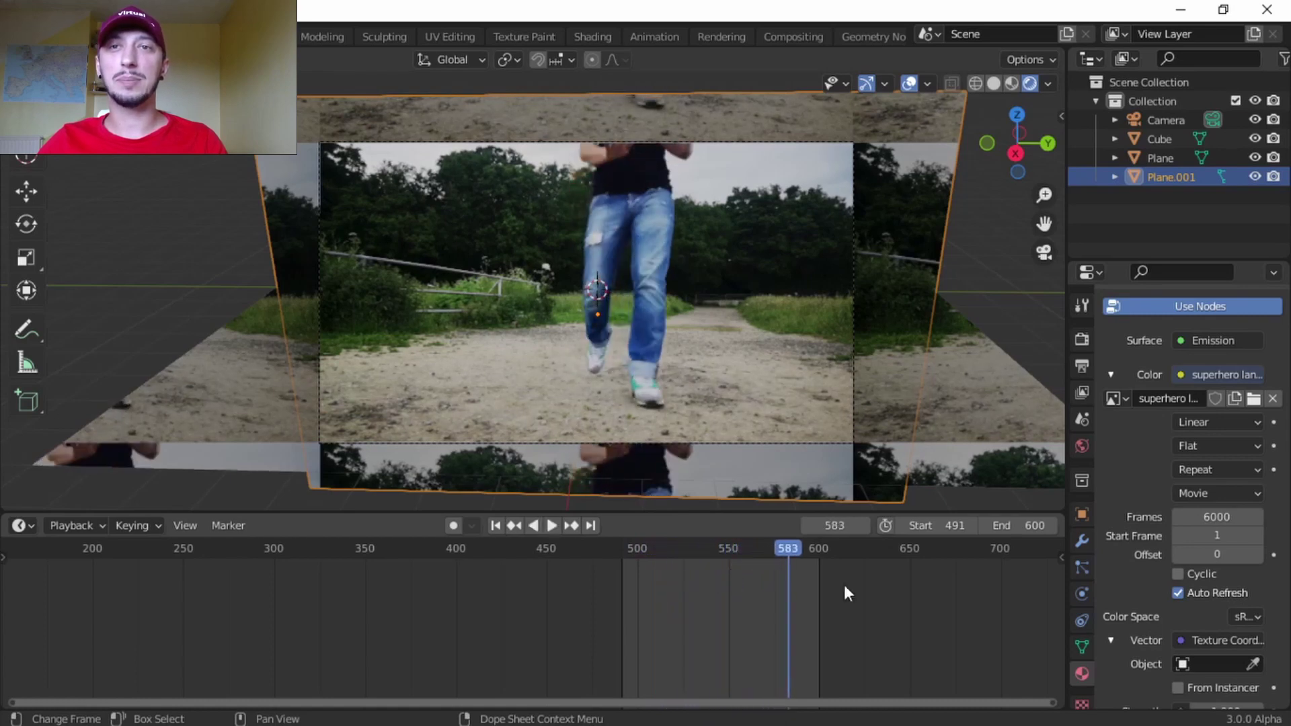
Set the end frame to 583 and play the trimmed jump and landing
{"action": "left_click", "coordinate": [1016, 525]}
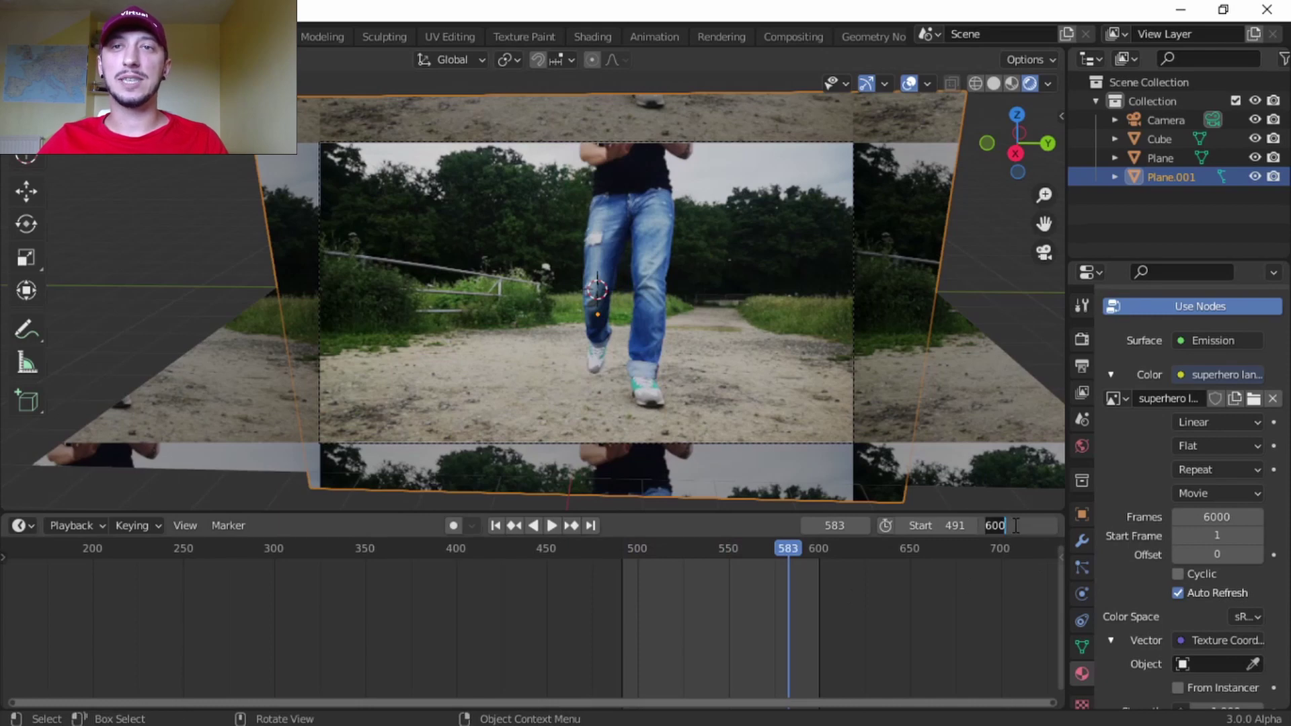
{"action": "type", "text": "583"}
{"action": "key", "text": "Return"}
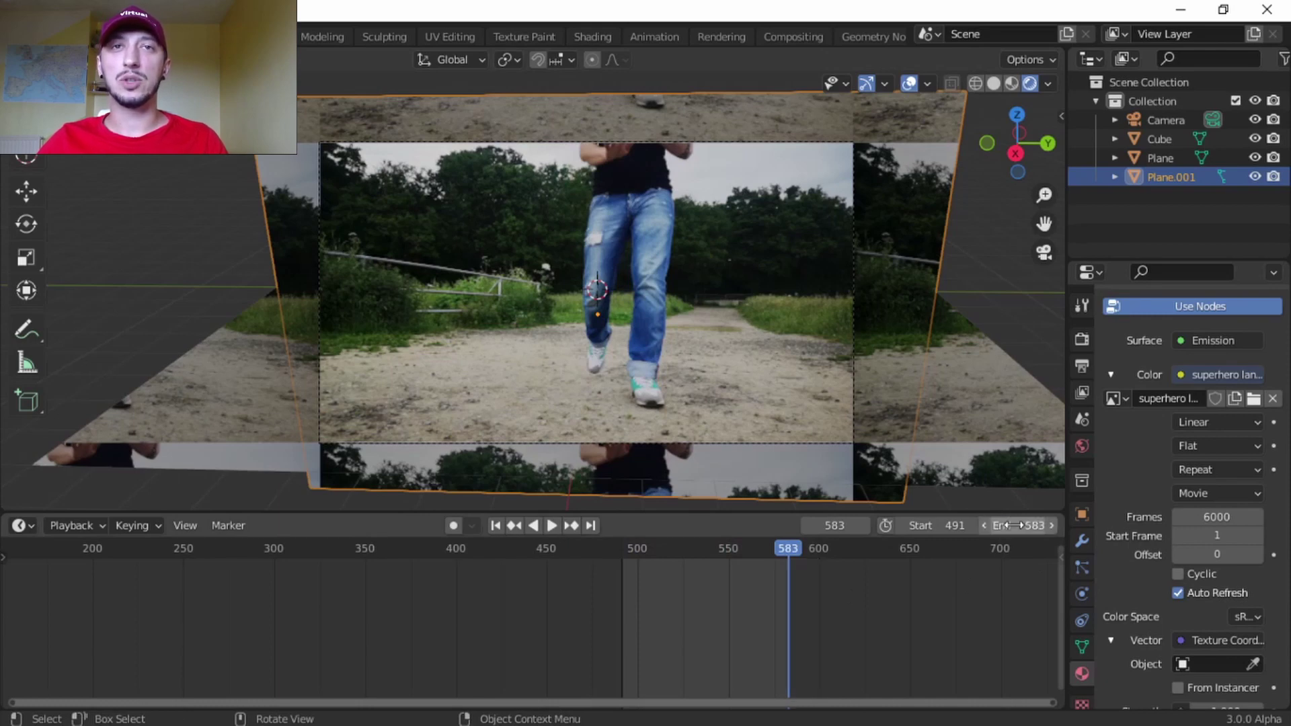
{"action": "key", "text": "space"}
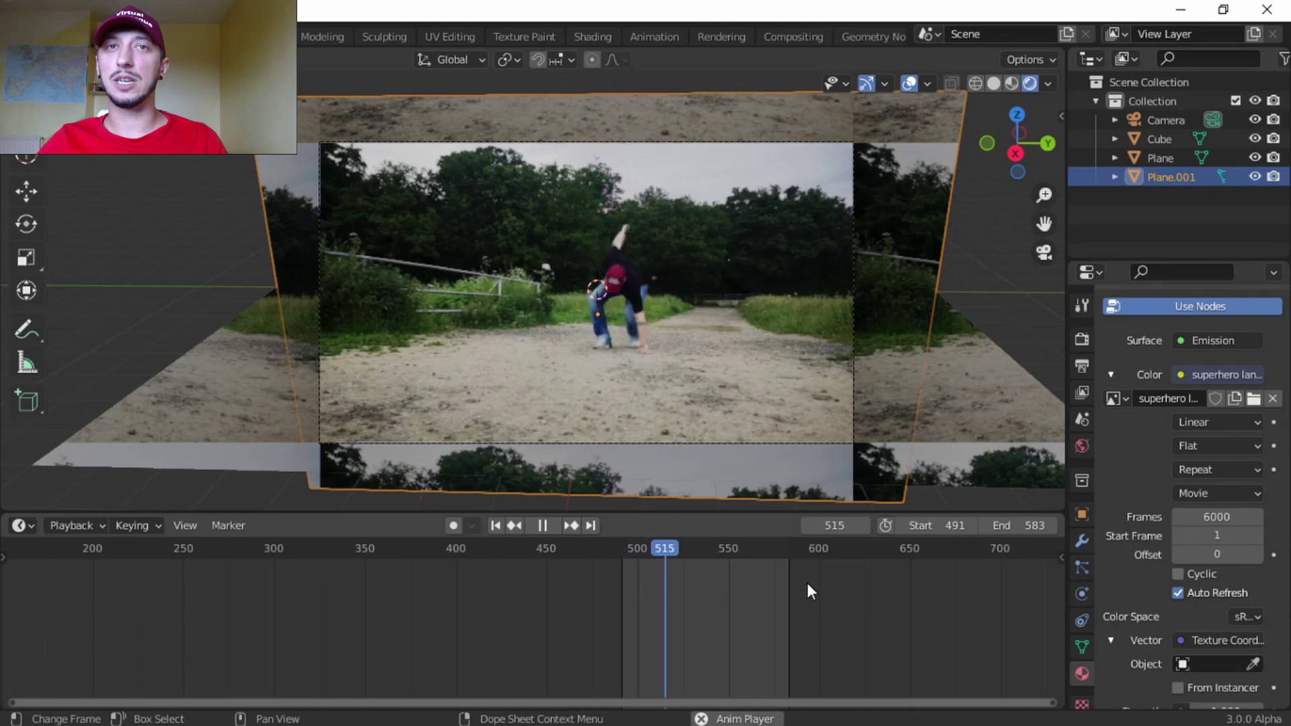
{"action": "key", "text": "space"}
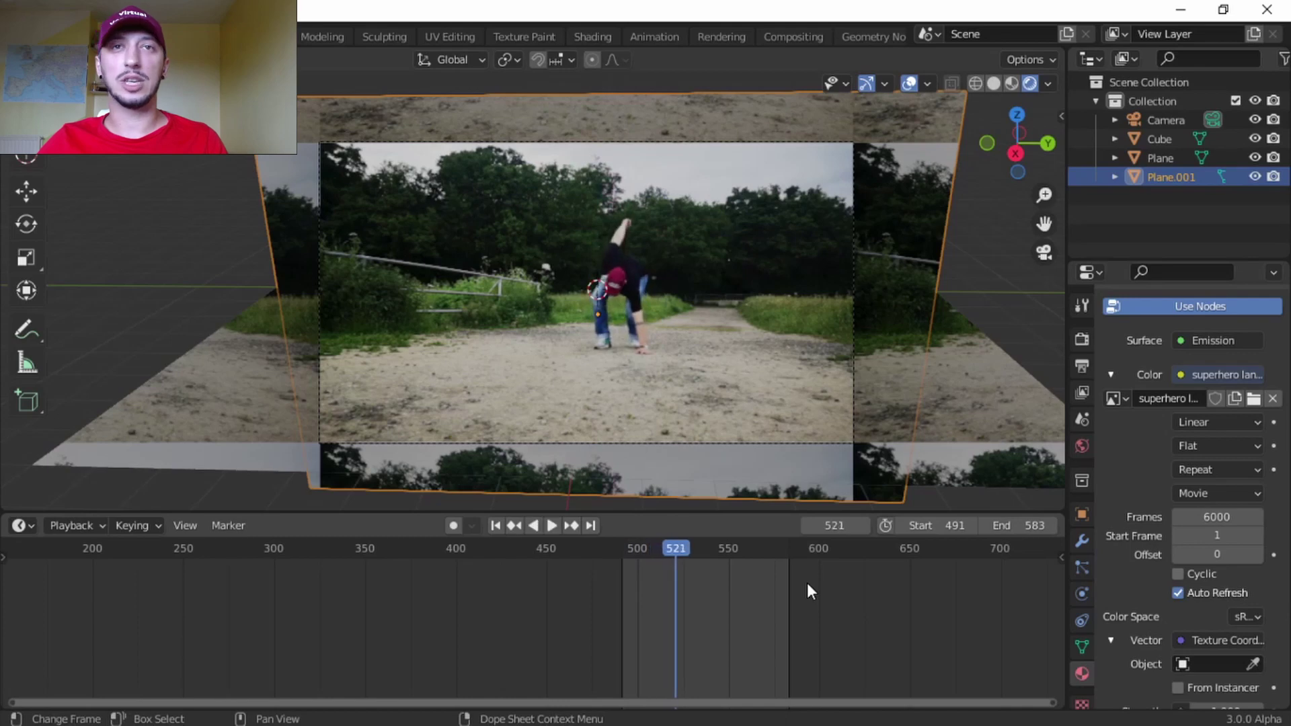
Move the Cube along X and then Y to the hero's landing spot
{"action": "left_click", "coordinate": [1159, 138]}
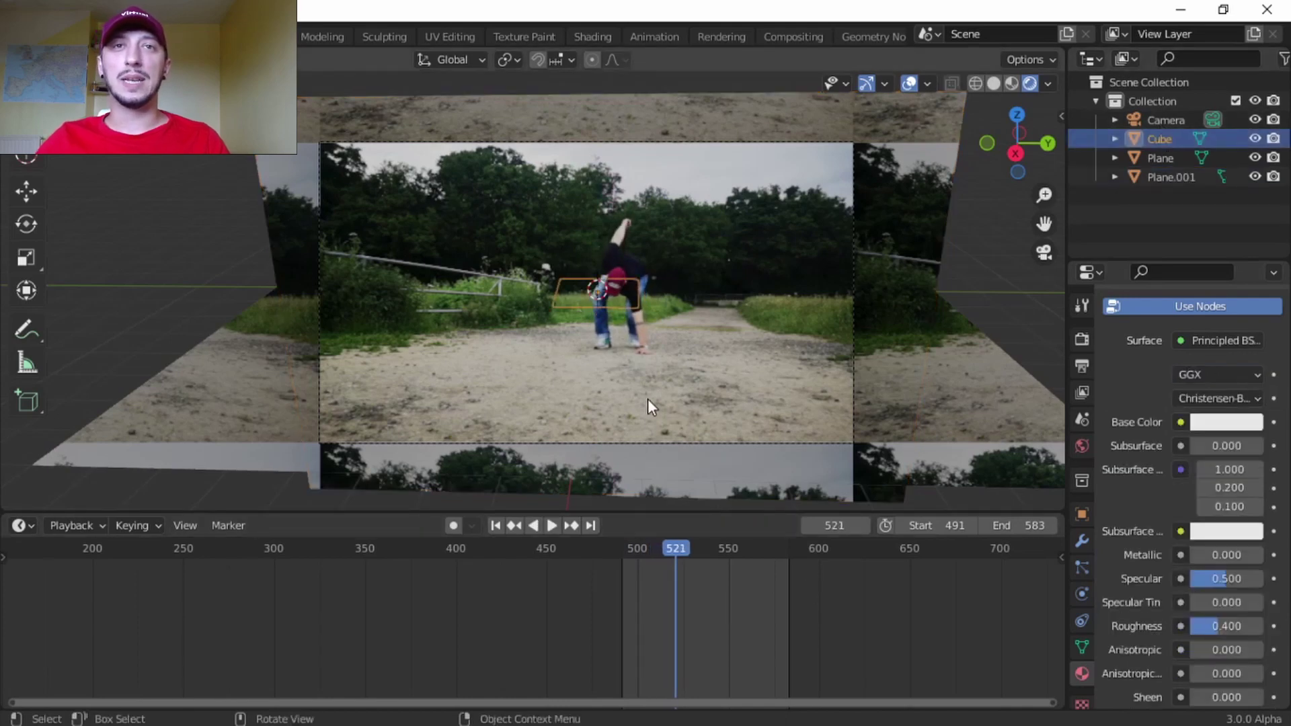
{"action": "key", "text": "g"}
{"action": "key", "text": "x"}
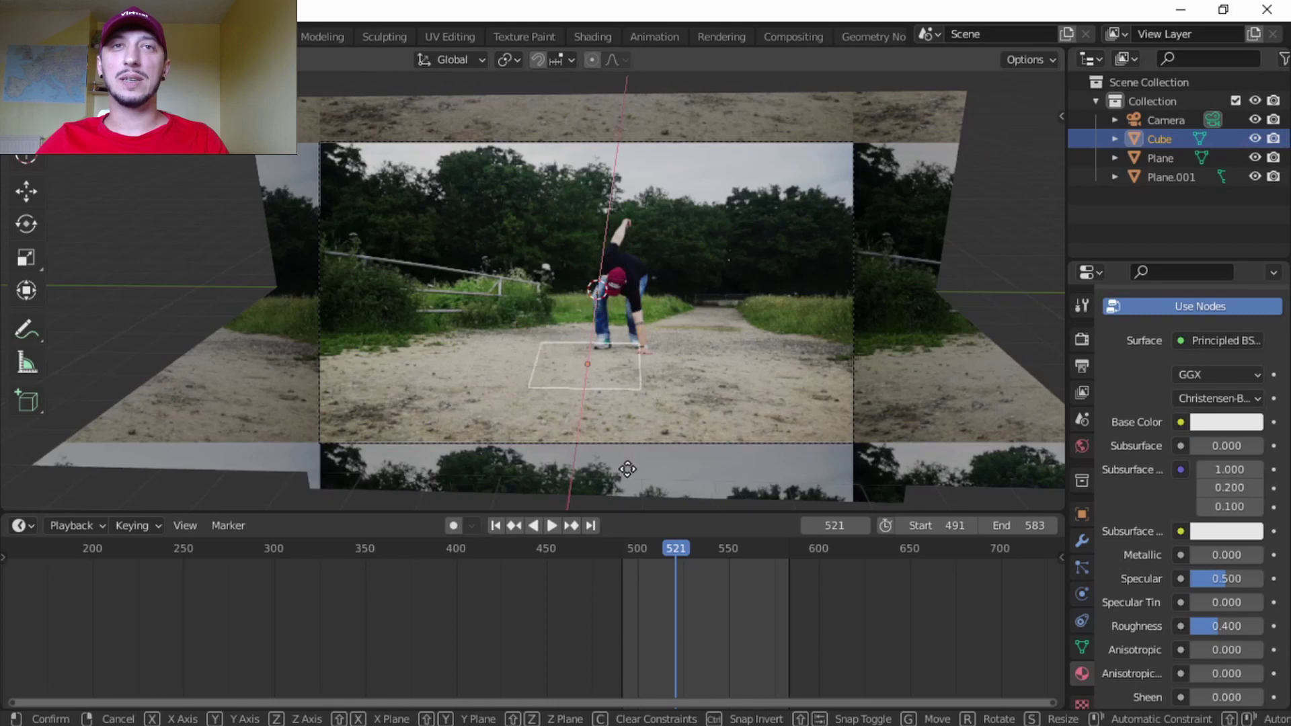
{"action": "left_click", "coordinate": [673, 458]}
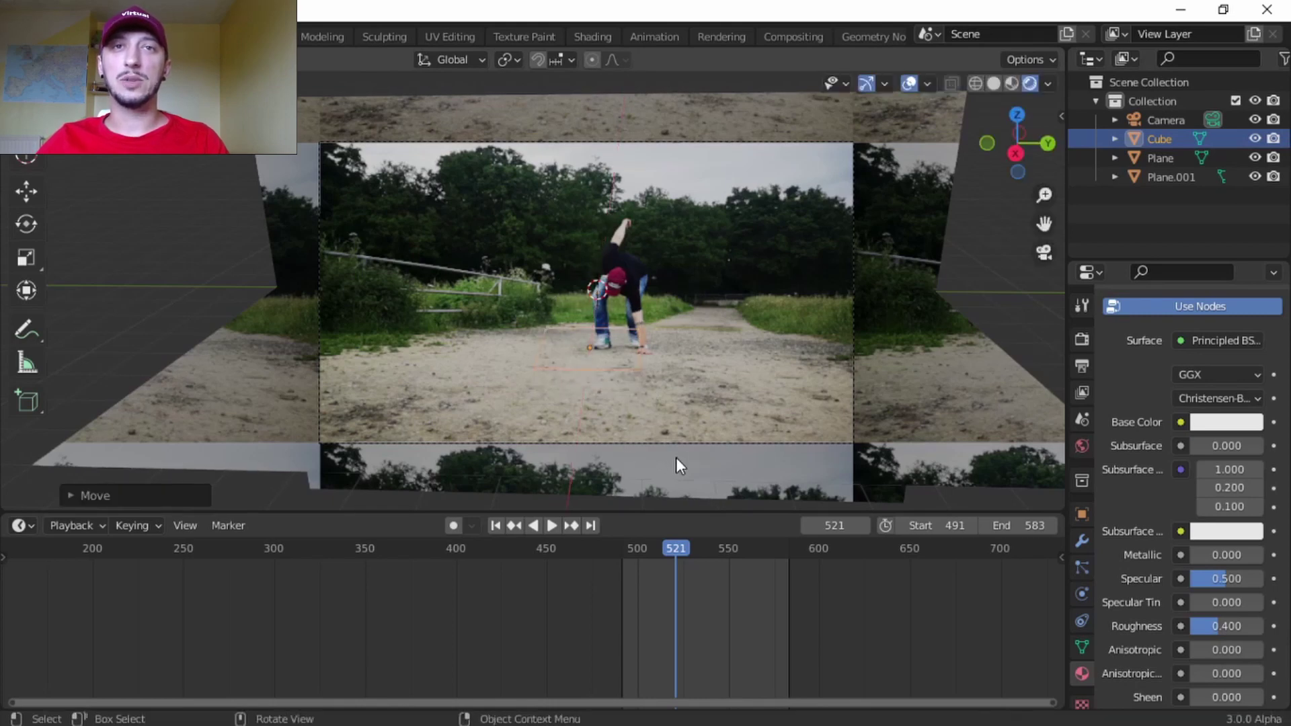
{"action": "key", "text": "g"}
{"action": "key", "text": "y"}
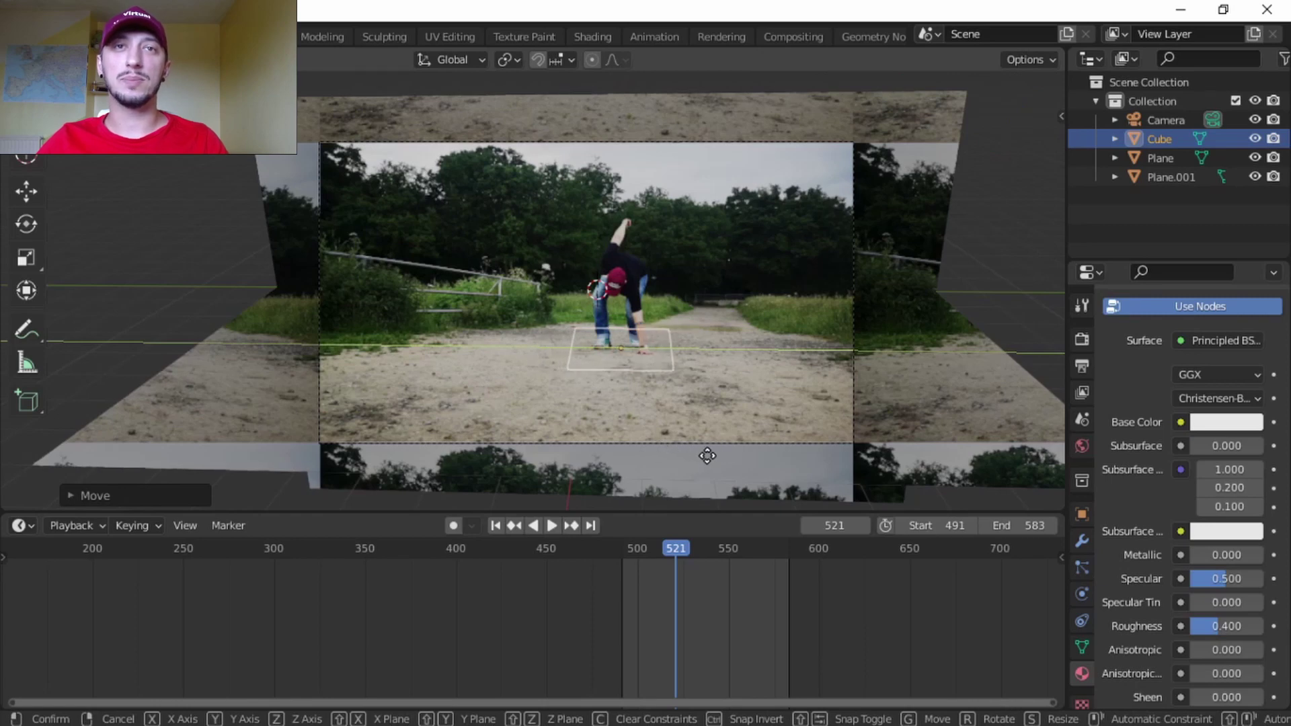
{"action": "left_click", "coordinate": [706, 456]}
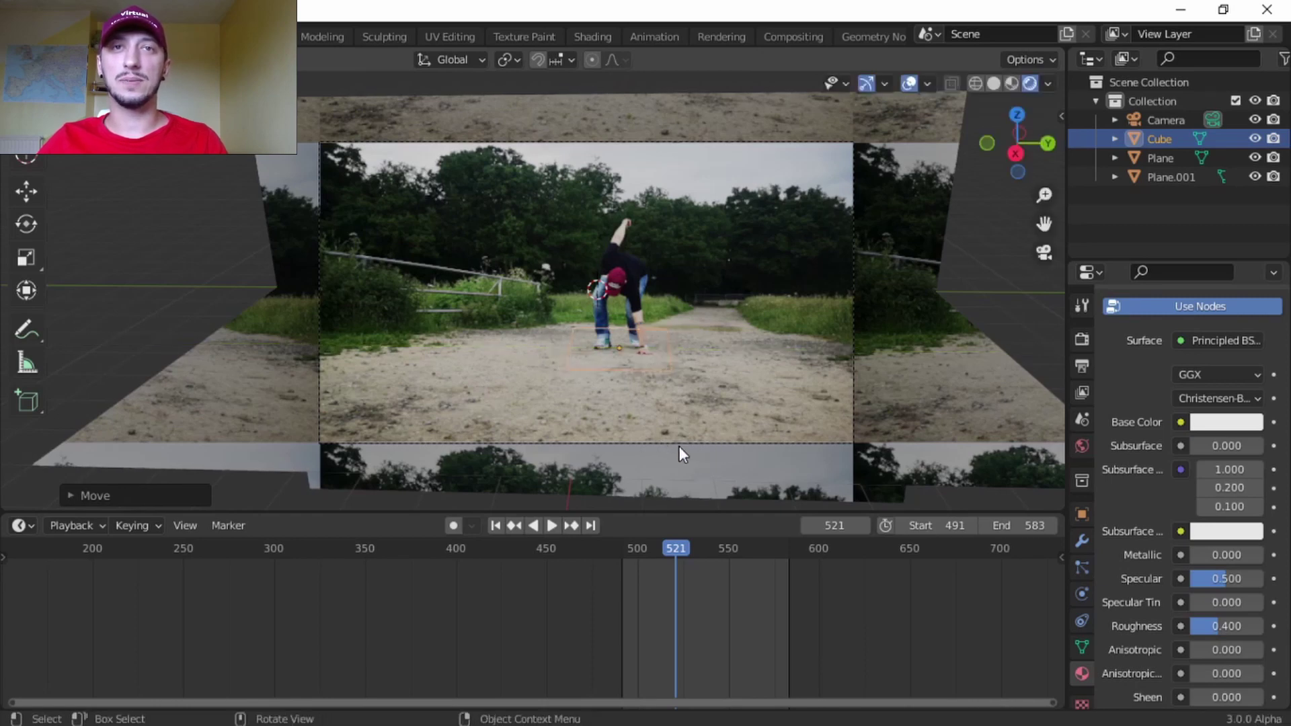
Play back from before the landing, stopping at frame 521 to check placement
{"action": "left_click", "coordinate": [635, 550]}
{"action": "key", "text": "space"}
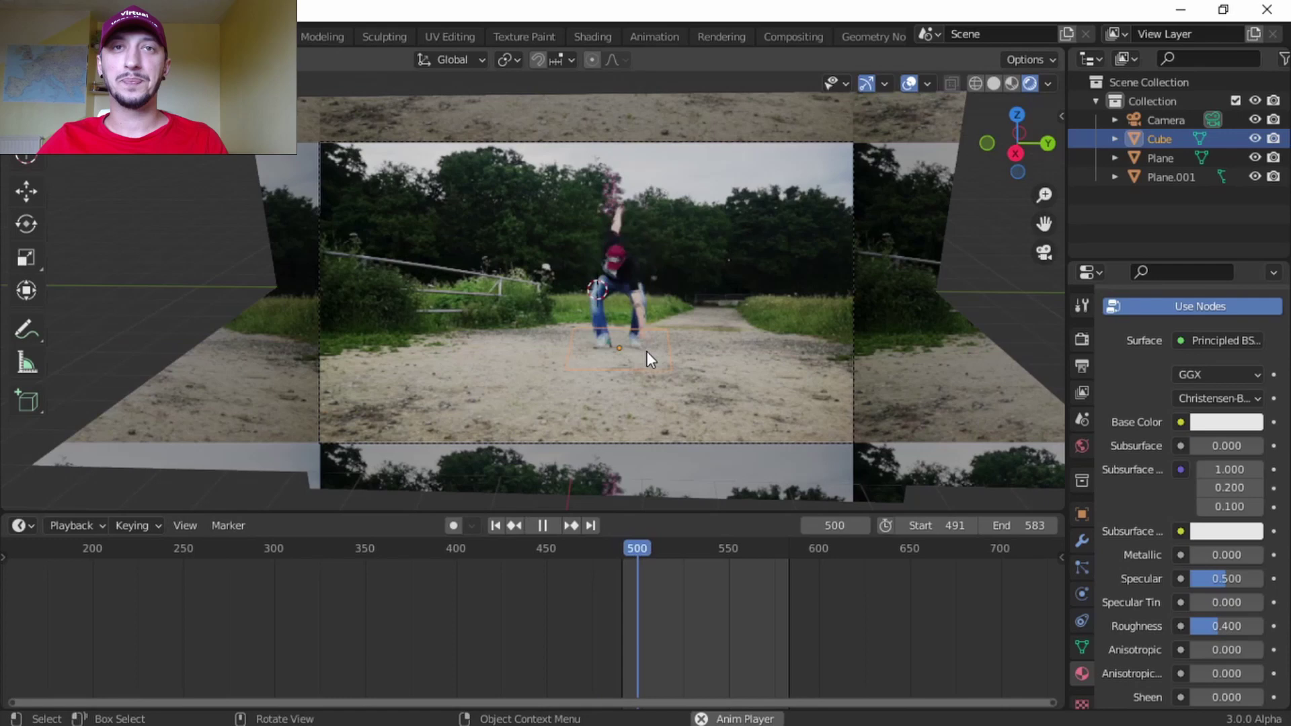
{"action": "key", "text": "space"}
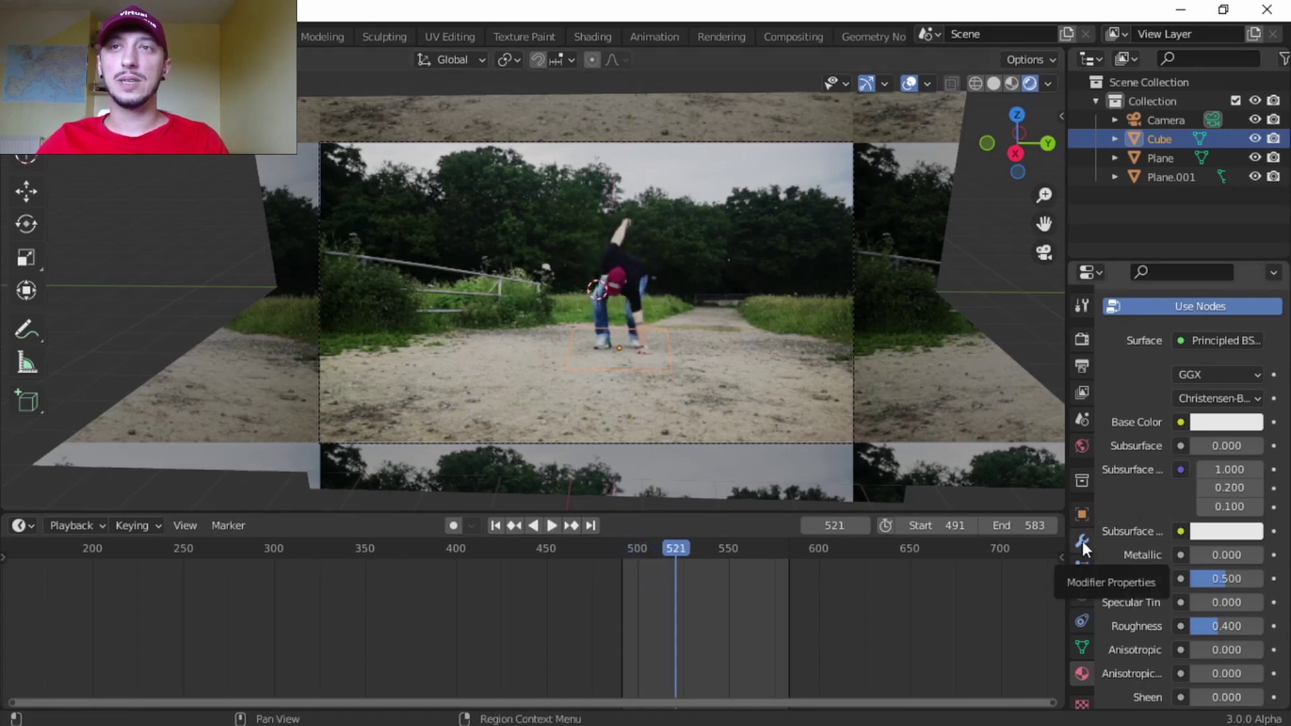
Add a new particle system to the Cube
{"action": "left_click", "coordinate": [1081, 568]}
{"action": "left_click", "coordinate": [1275, 336]}
{"action": "scroll", "coordinate": [1151, 476], "scroll_direction": "down", "scroll_amount": 2}
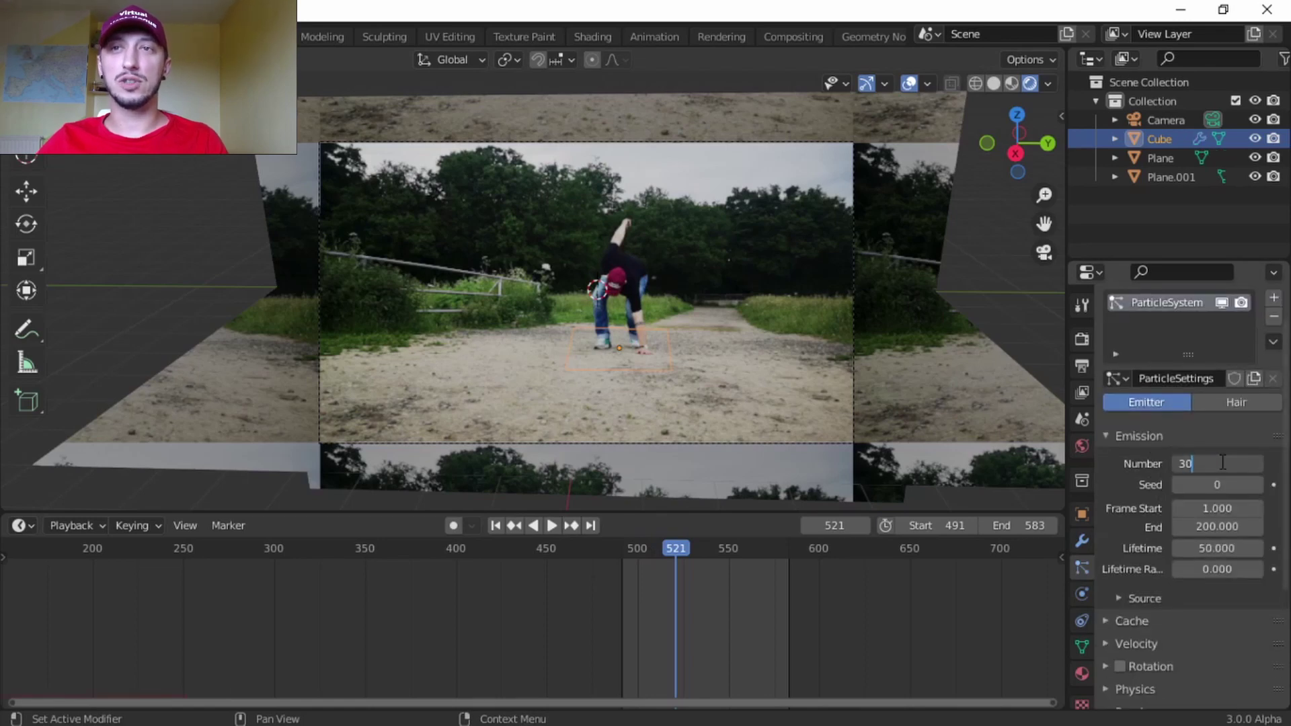
{"action": "scroll", "coordinate": [1218, 463], "scroll_direction": "down", "scroll_amount": 2}
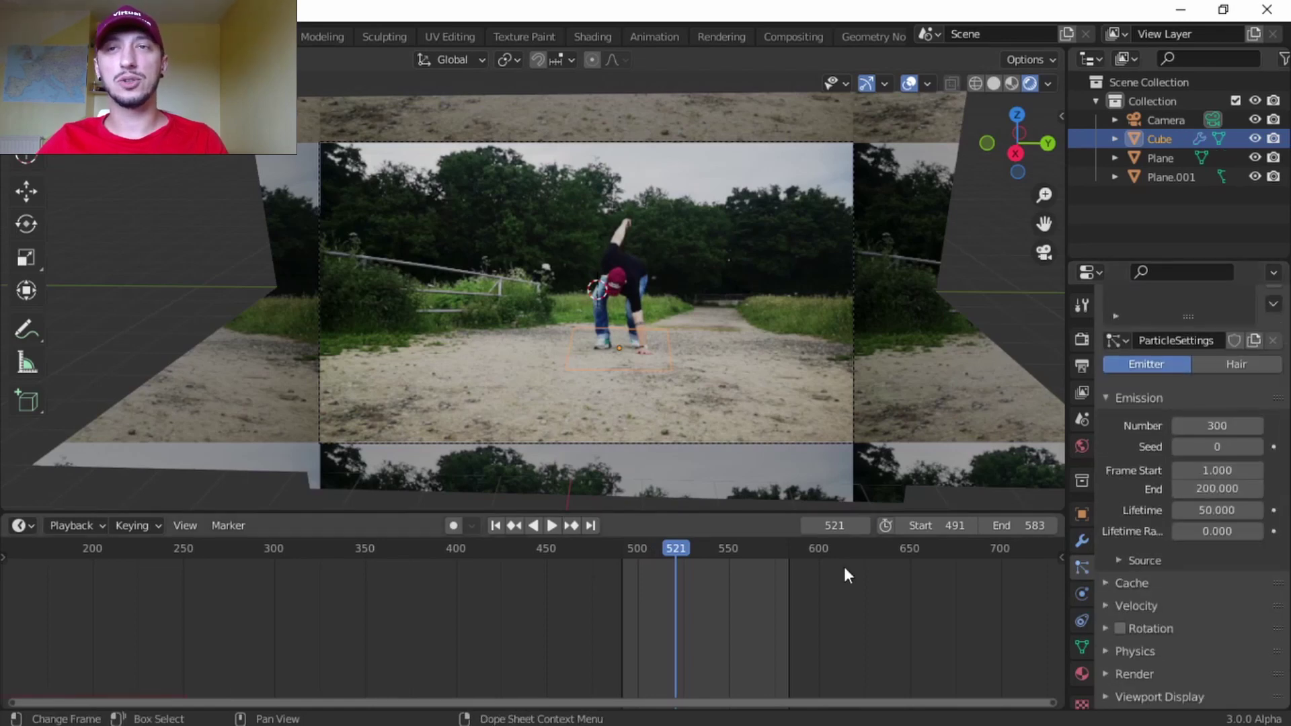
Find the impact around frame 502 and set the emission end frame to 508
{"action": "left_click_drag", "start_coordinate": [676, 550], "coordinate": [643, 554]}
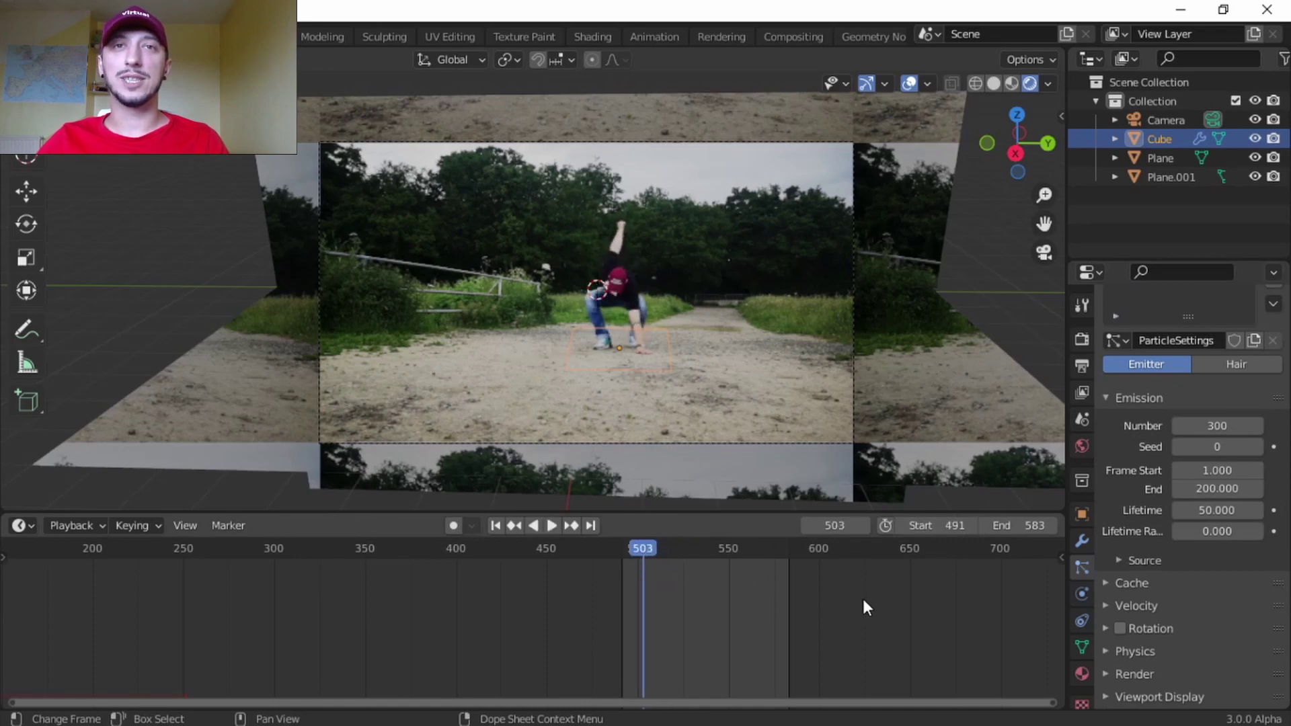
{"action": "key", "text": "Left"}
{"action": "key", "text": "Left"}
{"action": "key", "text": "Right"}
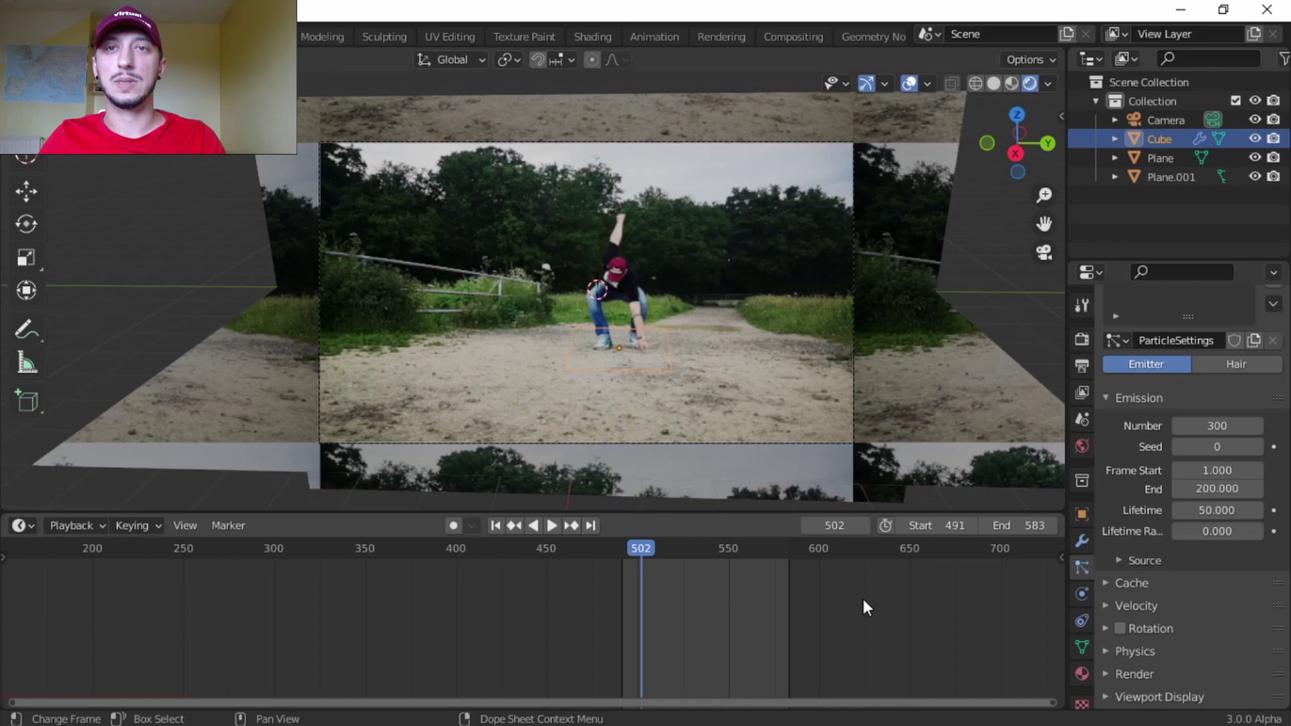
{"action": "left_click", "coordinate": [1222, 489]}
{"action": "type", "text": "502.0"}
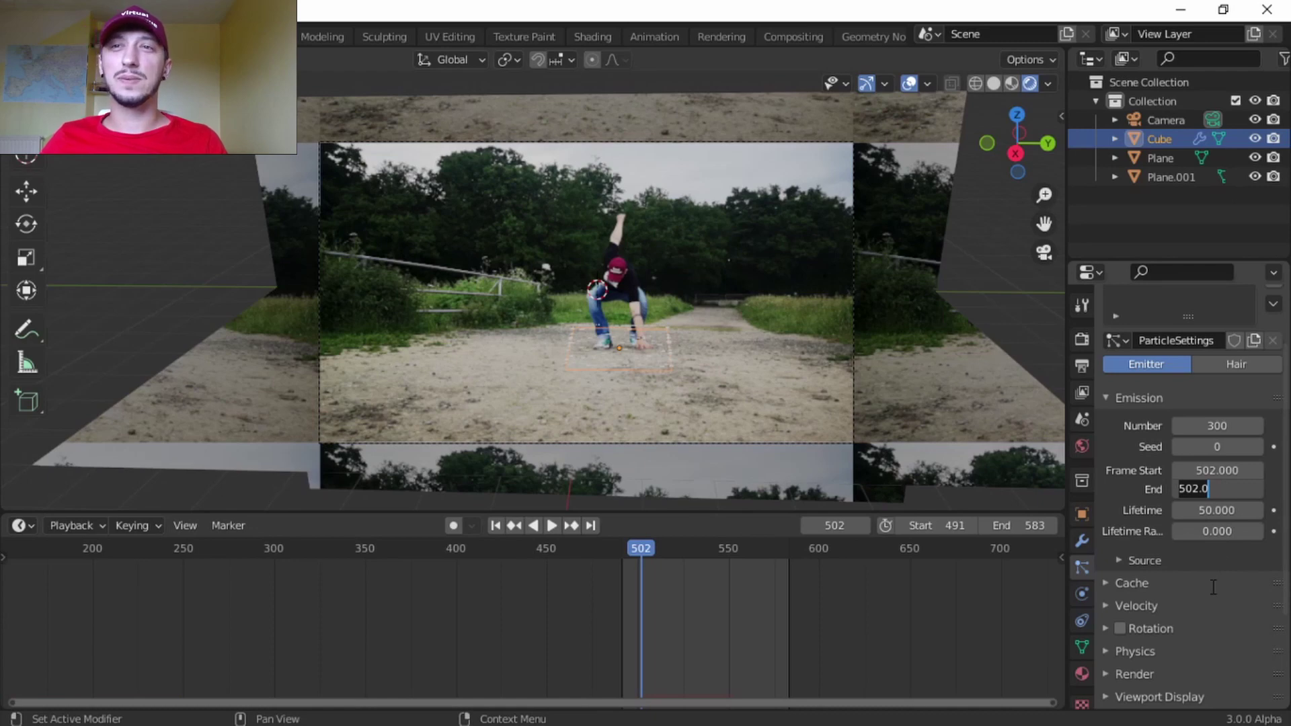
{"action": "key", "text": "BackSpace"}
{"action": "key", "text": "BackSpace"}
{"action": "key", "text": "BackSpace"}
{"action": "key", "text": "BackSpace"}
{"action": "key", "text": "BackSpace"}
{"action": "type", "text": "5"}
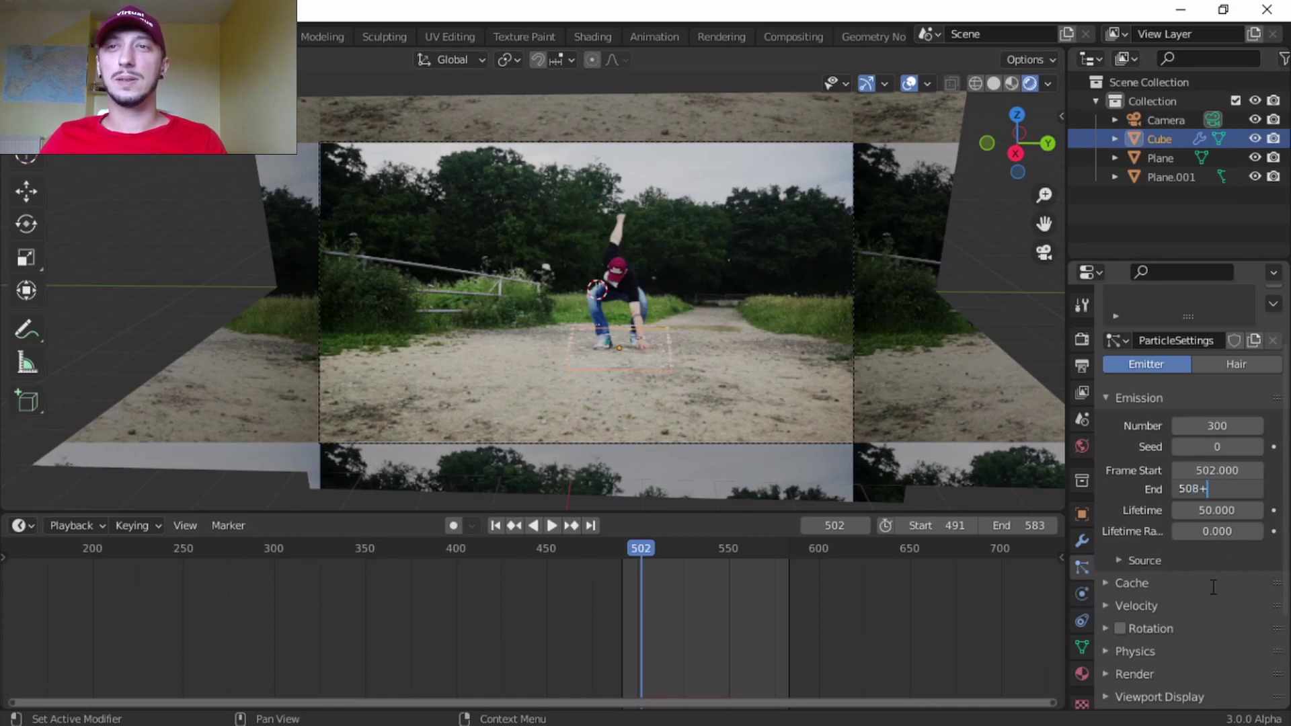
{"action": "type", "text": "08"}
{"action": "key", "text": "Return"}
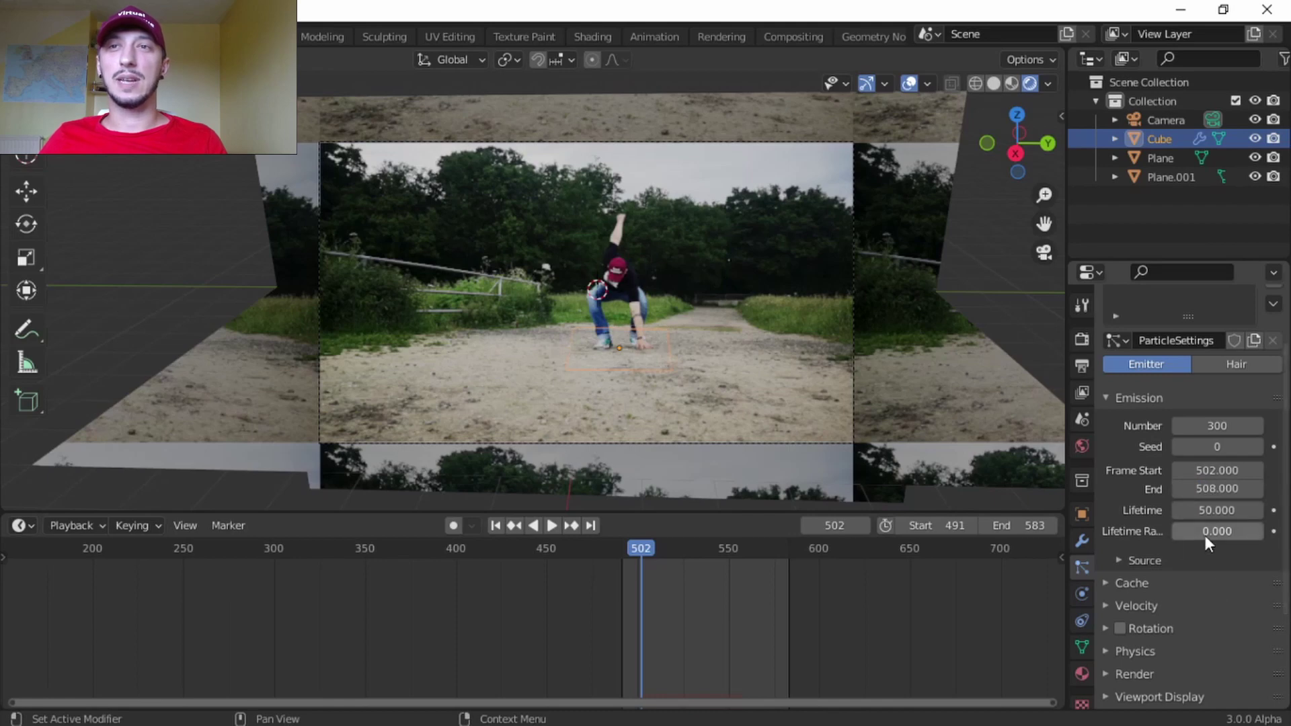
{"action": "scroll", "coordinate": [1194, 557], "scroll_direction": "down", "scroll_amount": 4}
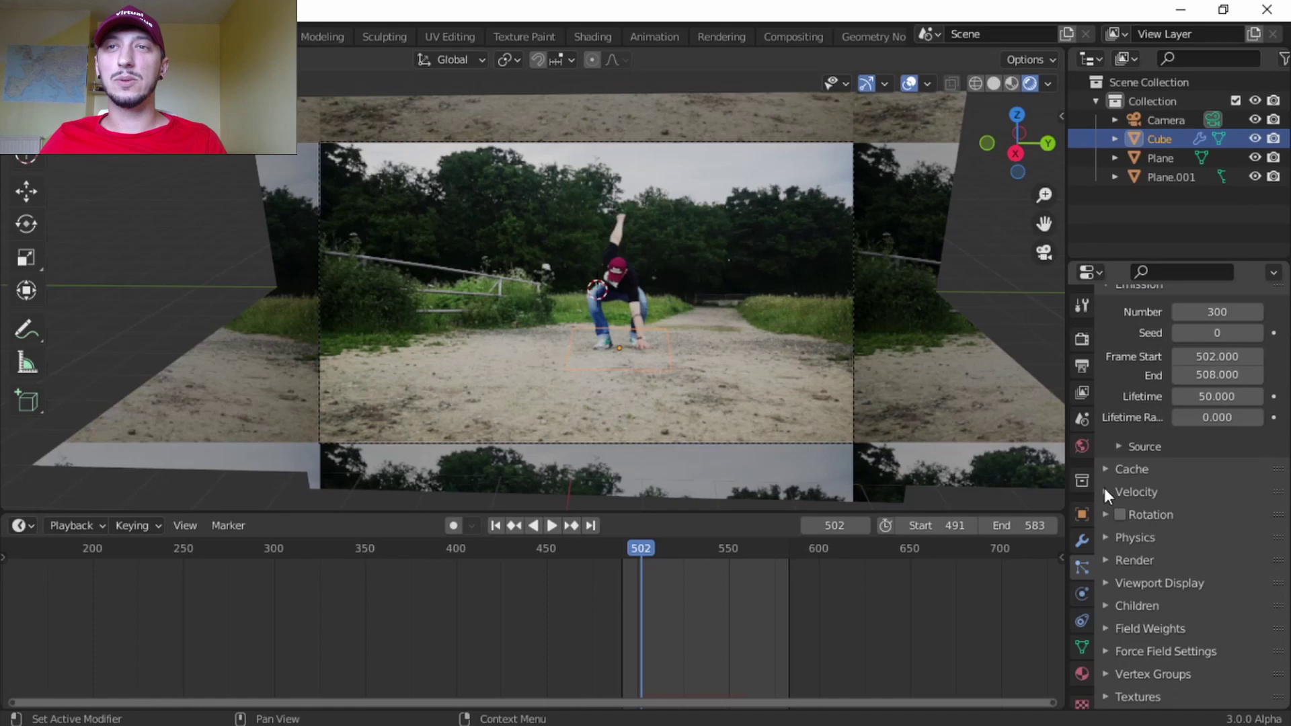
Set particle velocity to Normal 0, Object Aligned Z 6 m/s, and Randomize 1
{"action": "left_click", "coordinate": [1104, 489]}
{"action": "scroll", "coordinate": [1192, 509], "scroll_direction": "down", "scroll_amount": 2}
{"action": "double_click", "coordinate": [1231, 482]}
{"action": "type", "text": "0"}
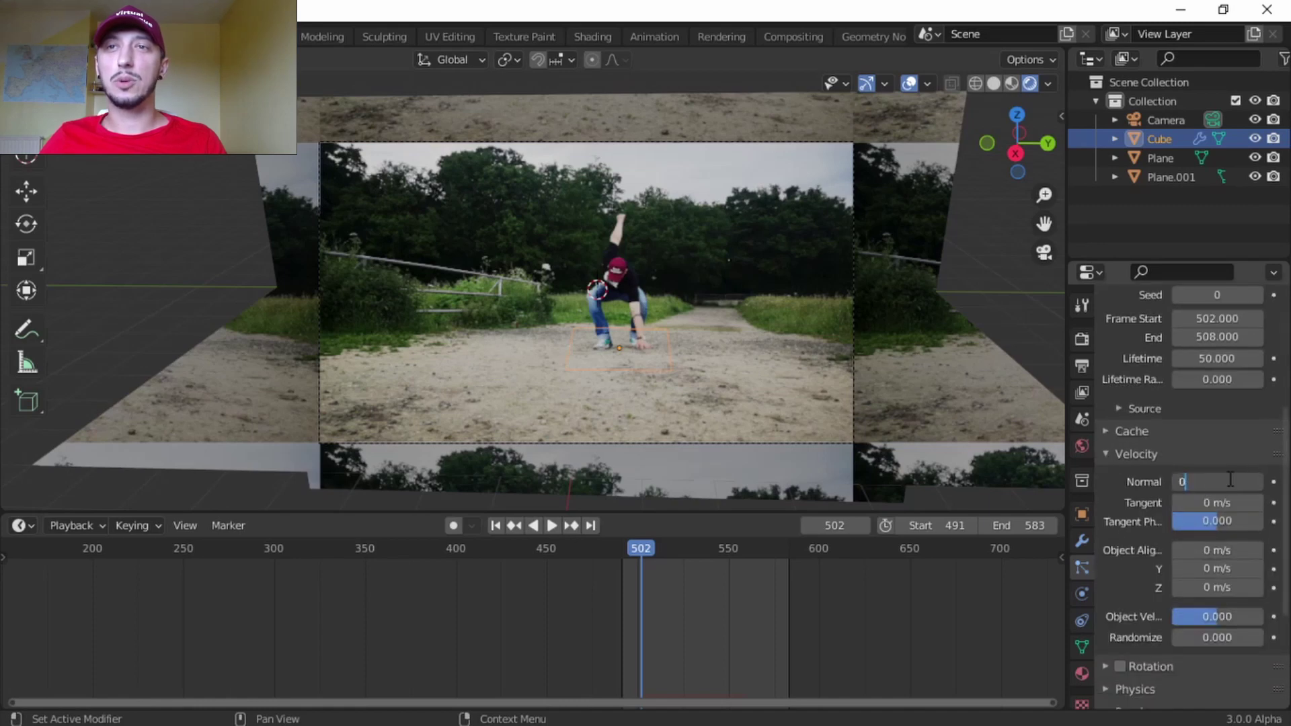
{"action": "key", "text": "Return"}
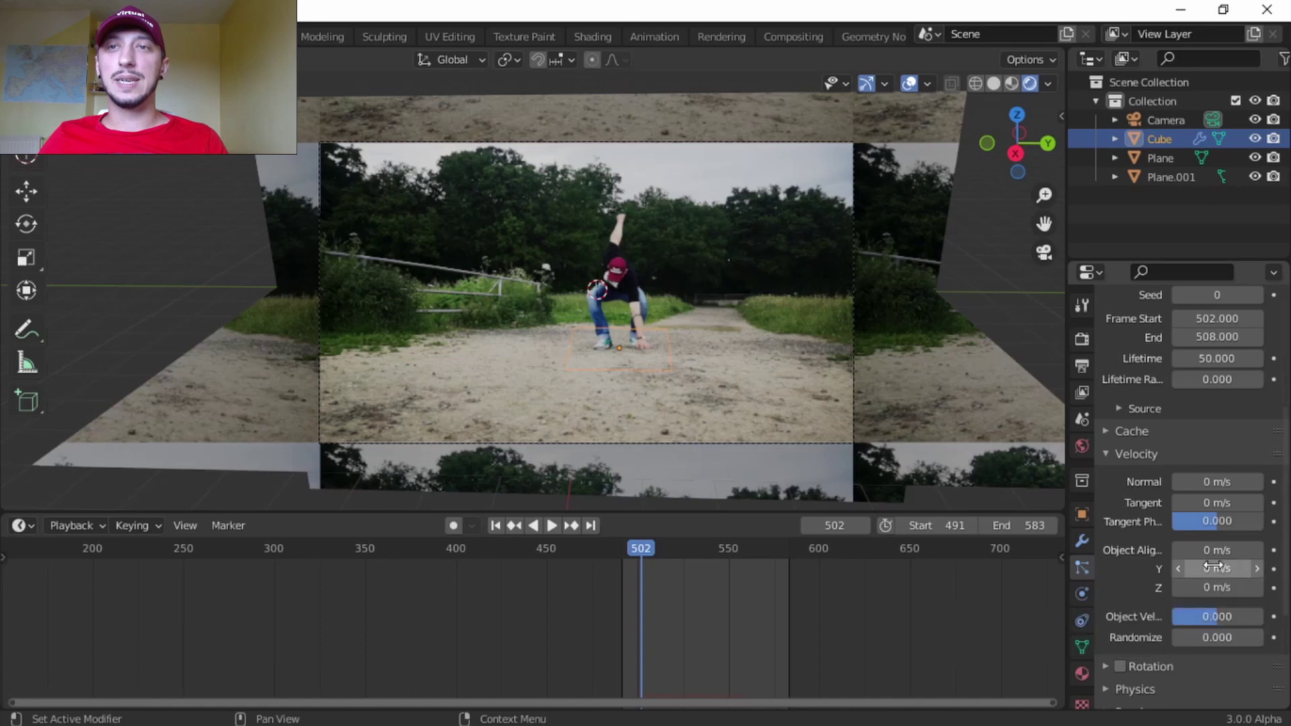
{"action": "left_click", "coordinate": [1225, 585]}
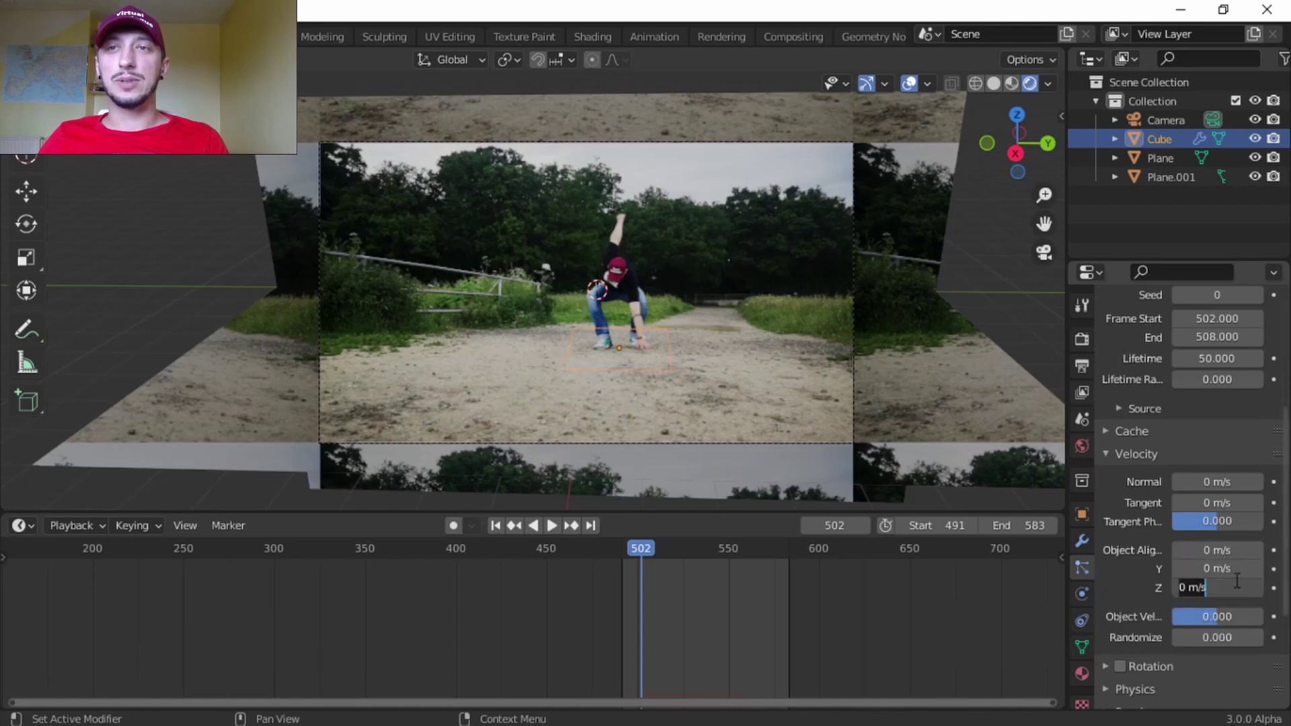
{"action": "type", "text": "6"}
{"action": "key", "text": "Return"}
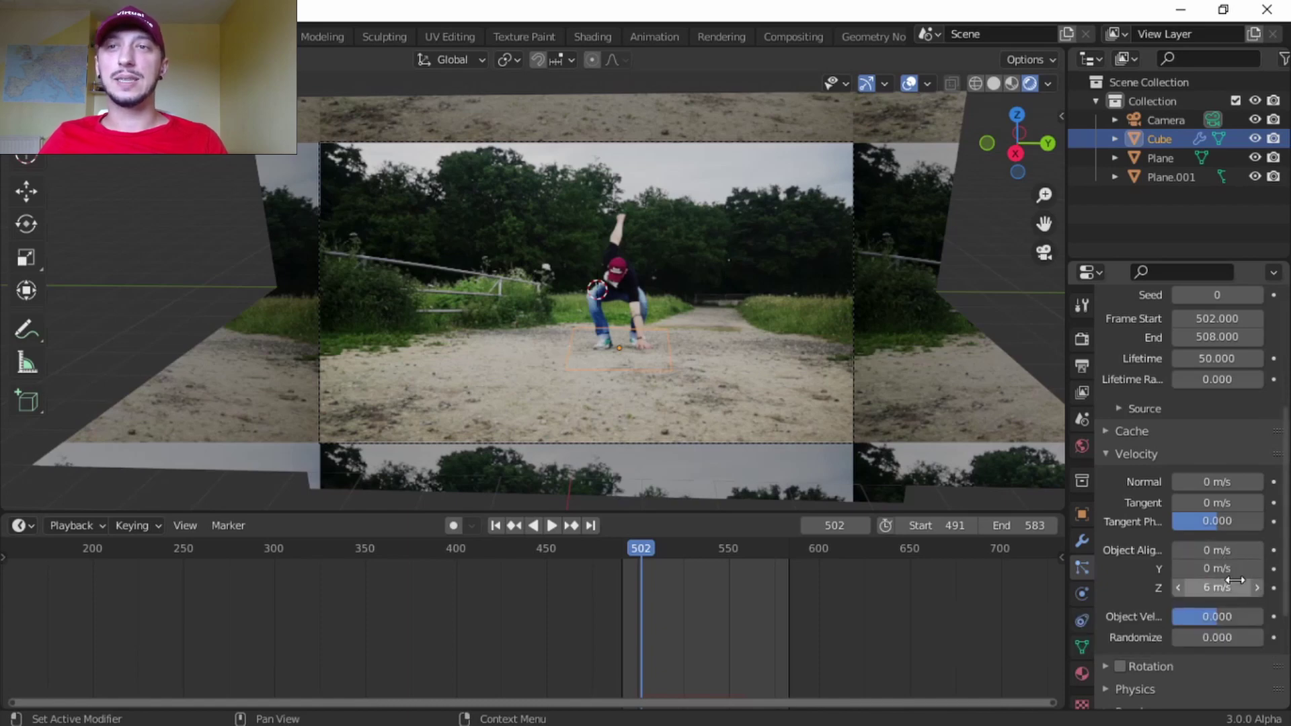
{"action": "left_click", "coordinate": [1223, 638]}
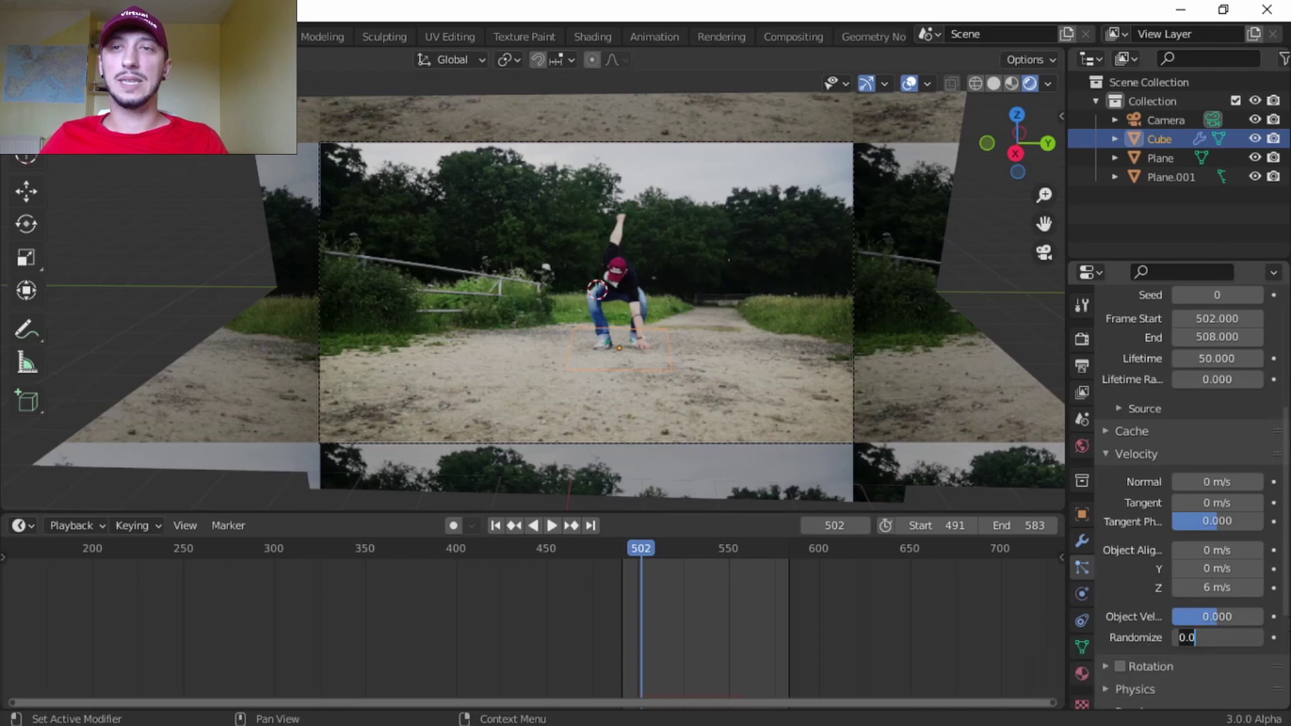
{"action": "type", "text": "1"}
{"action": "key", "text": "Return"}
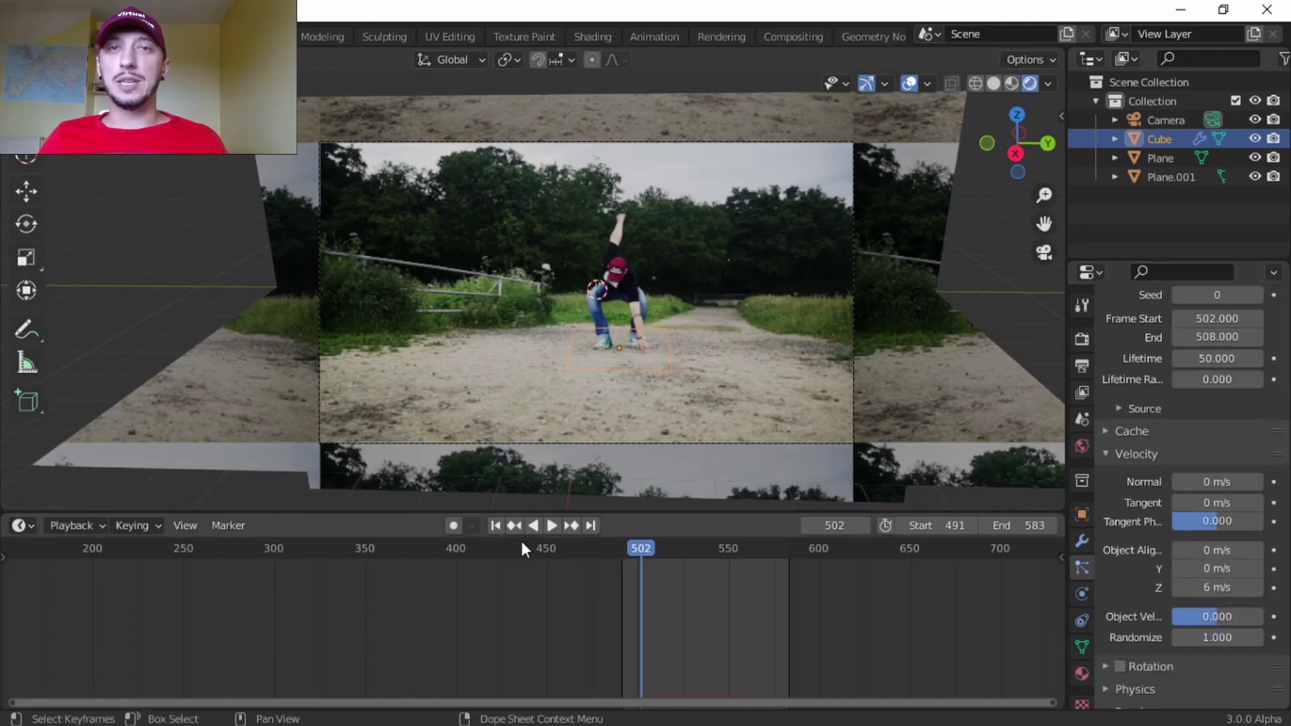
Play the shot from the first frame to review the particle burst, then stop
{"action": "left_click", "coordinate": [498, 524]}
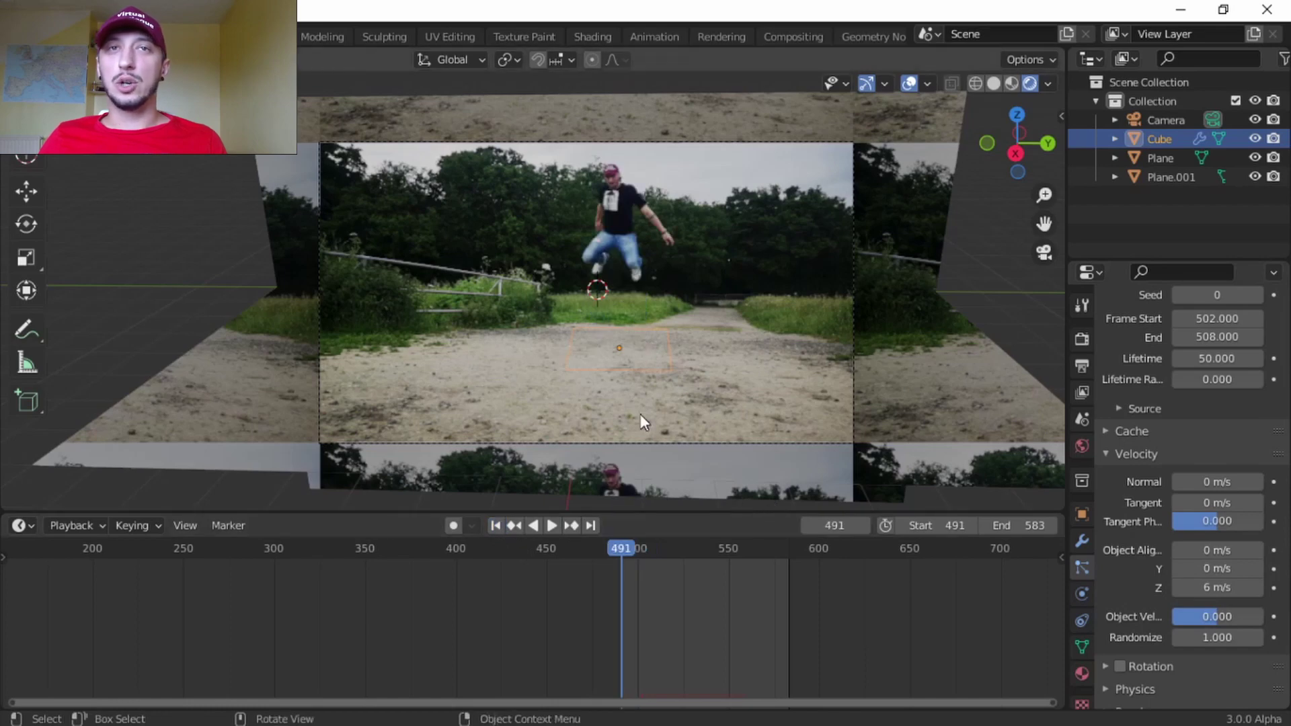
{"action": "key", "text": "space"}
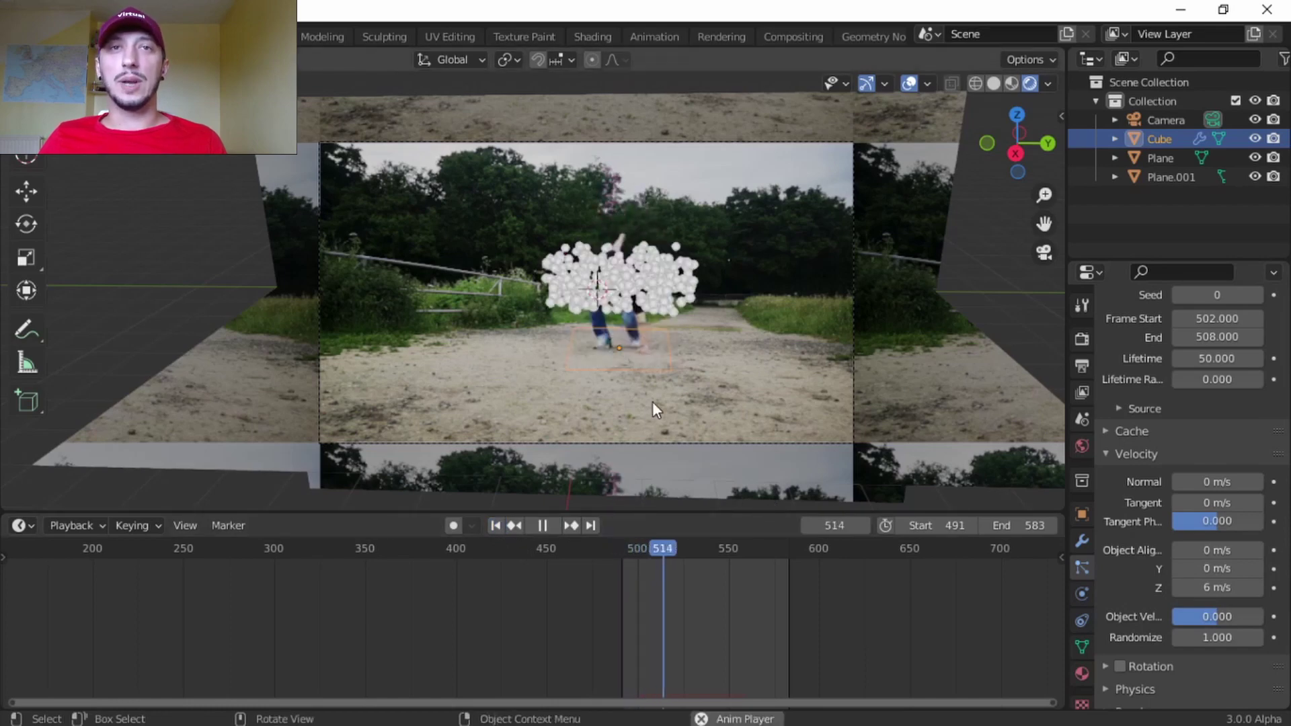
{"action": "key", "text": "space"}
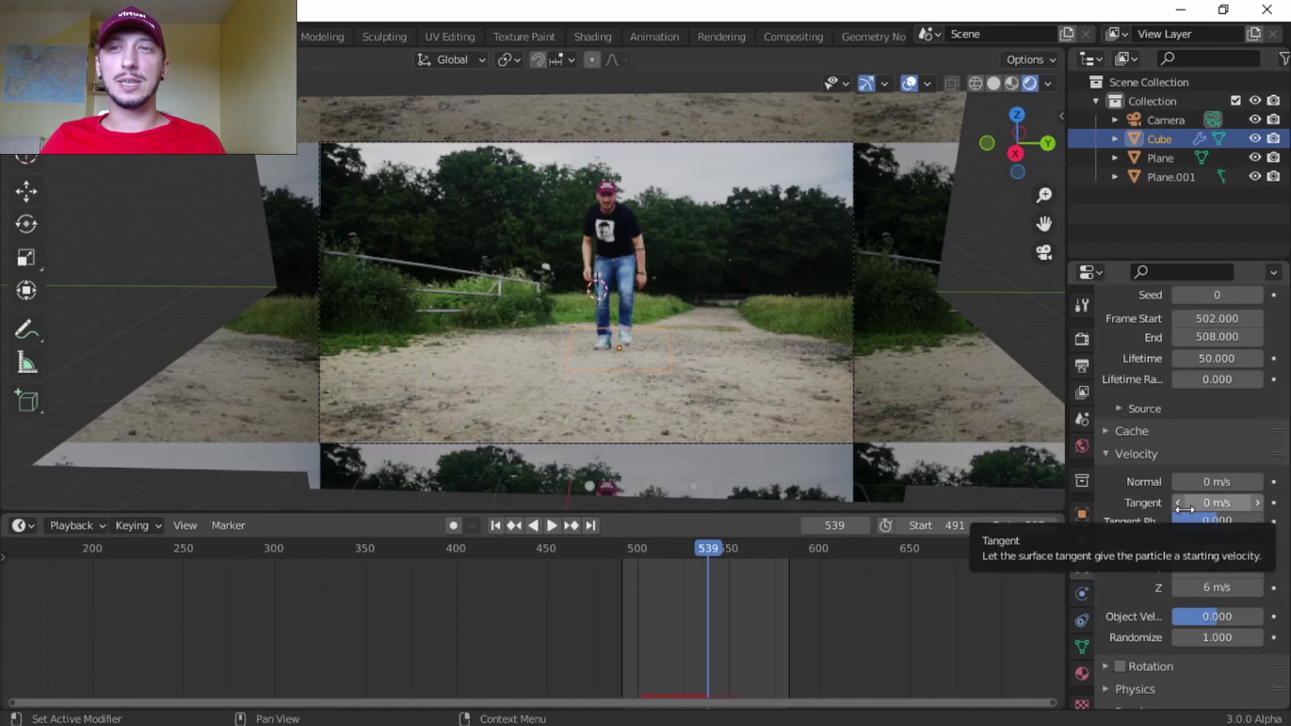
Expand the Render panel in the particle properties
{"action": "scroll", "coordinate": [1162, 552], "scroll_direction": "down", "scroll_amount": 5}
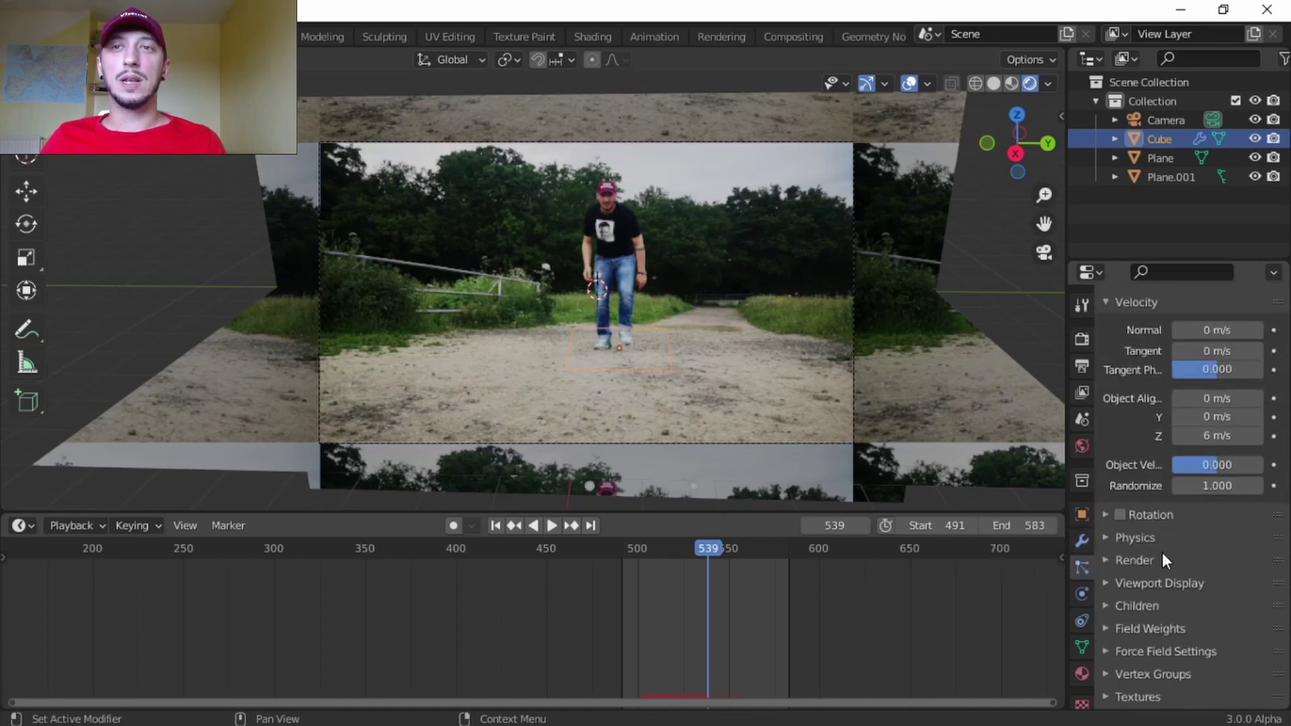
{"action": "left_click", "coordinate": [1111, 561]}
{"action": "scroll", "coordinate": [1172, 554], "scroll_direction": "down", "scroll_amount": 3}
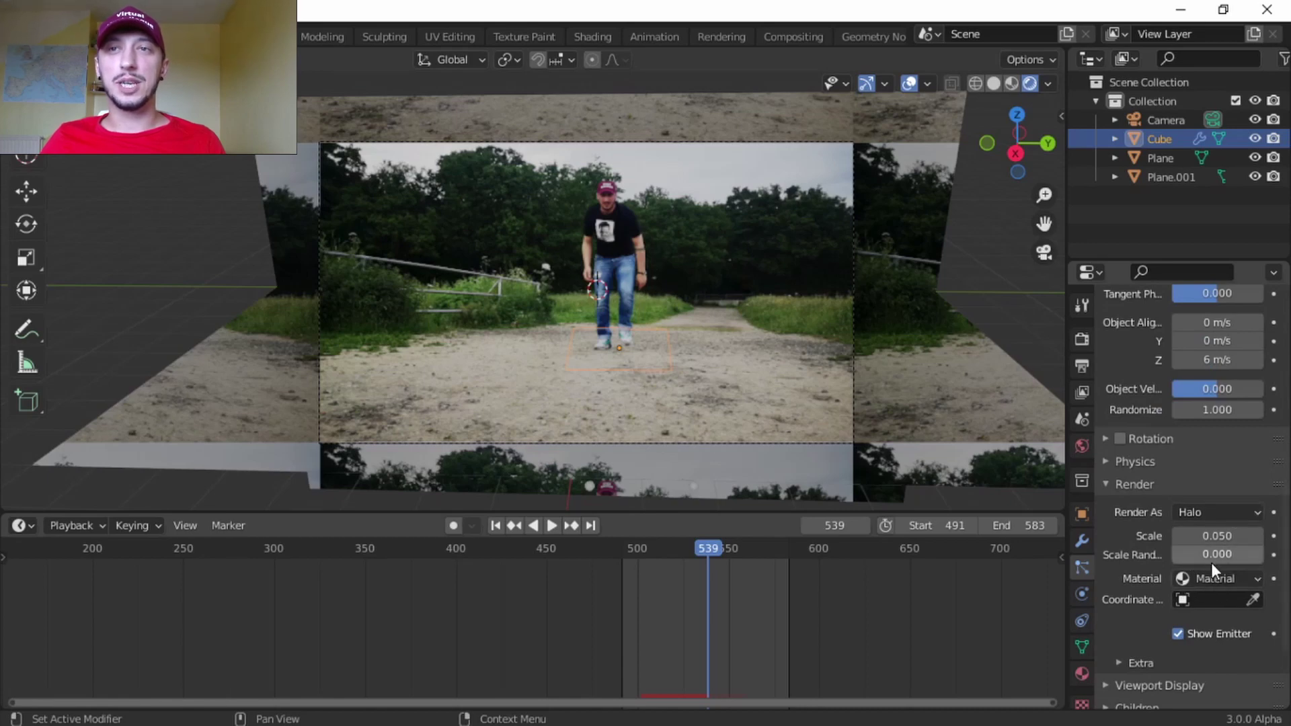
{"action": "scroll", "coordinate": [1221, 540], "scroll_direction": "up", "scroll_amount": 3}
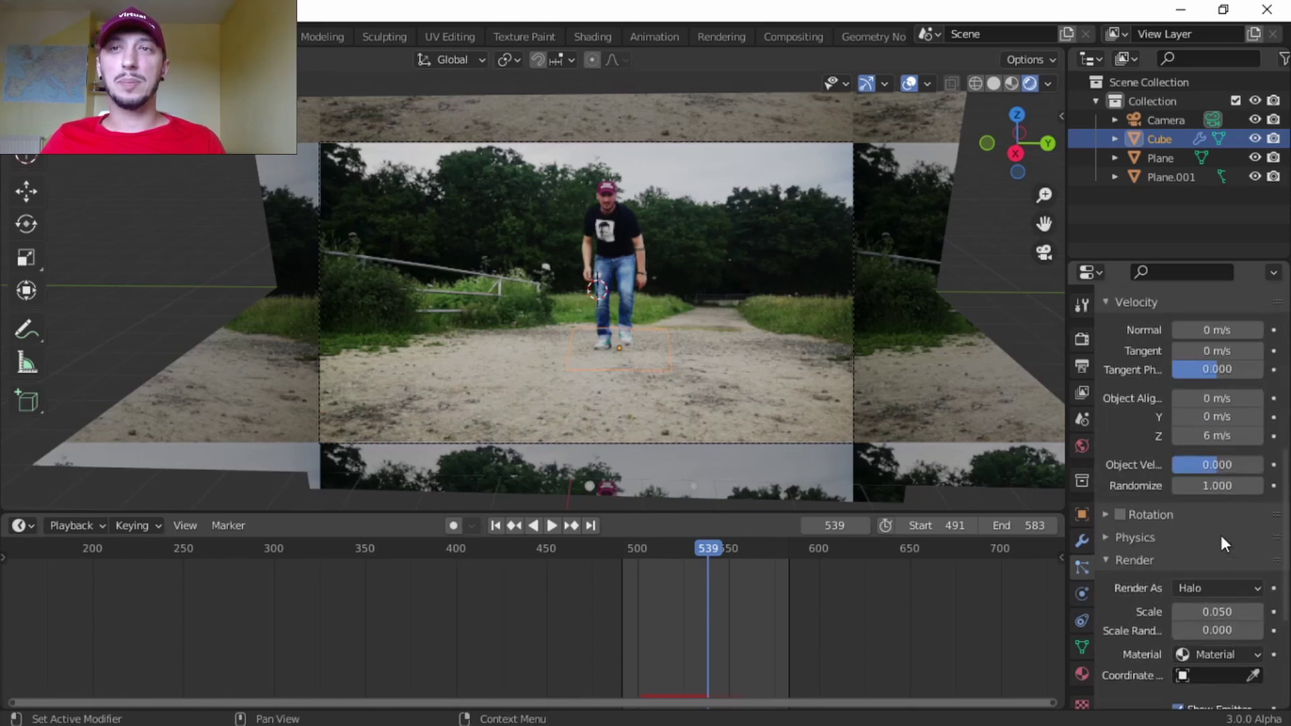
Set the particle velocity Randomize to 6
{"action": "left_click", "coordinate": [1231, 485]}
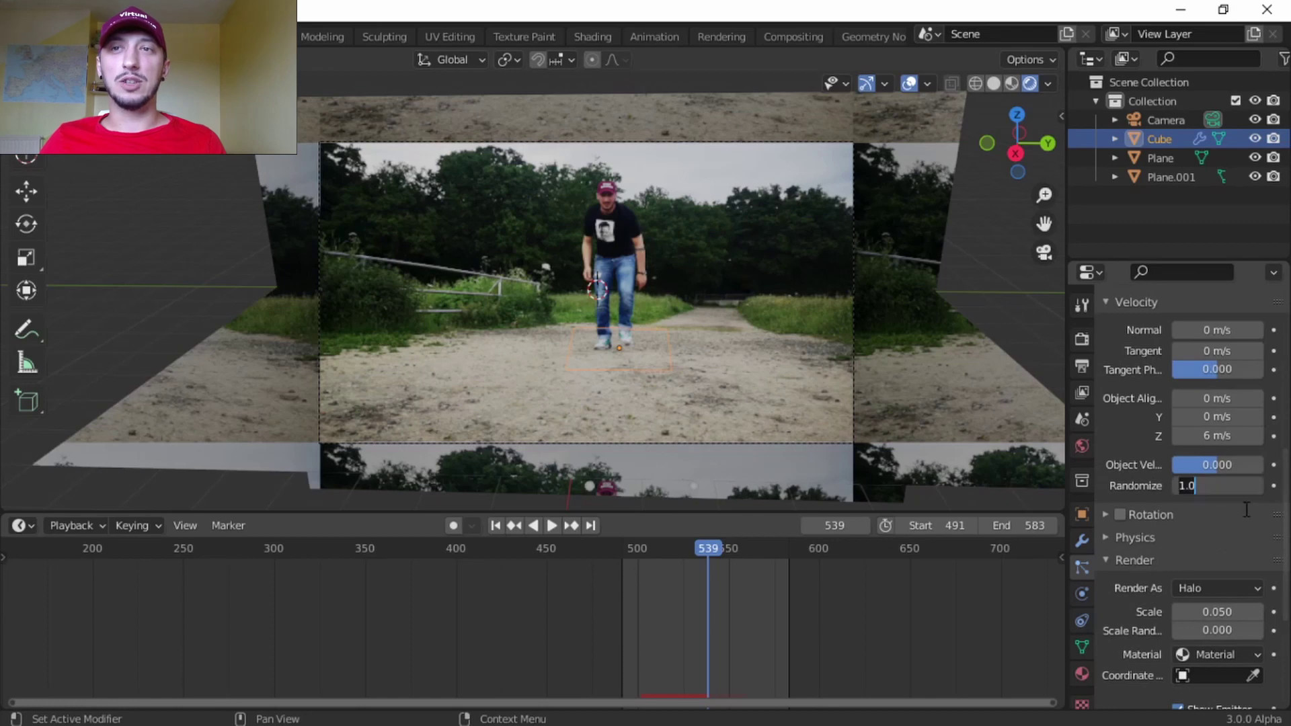
{"action": "type", "text": "6"}
{"action": "key", "text": "Return"}
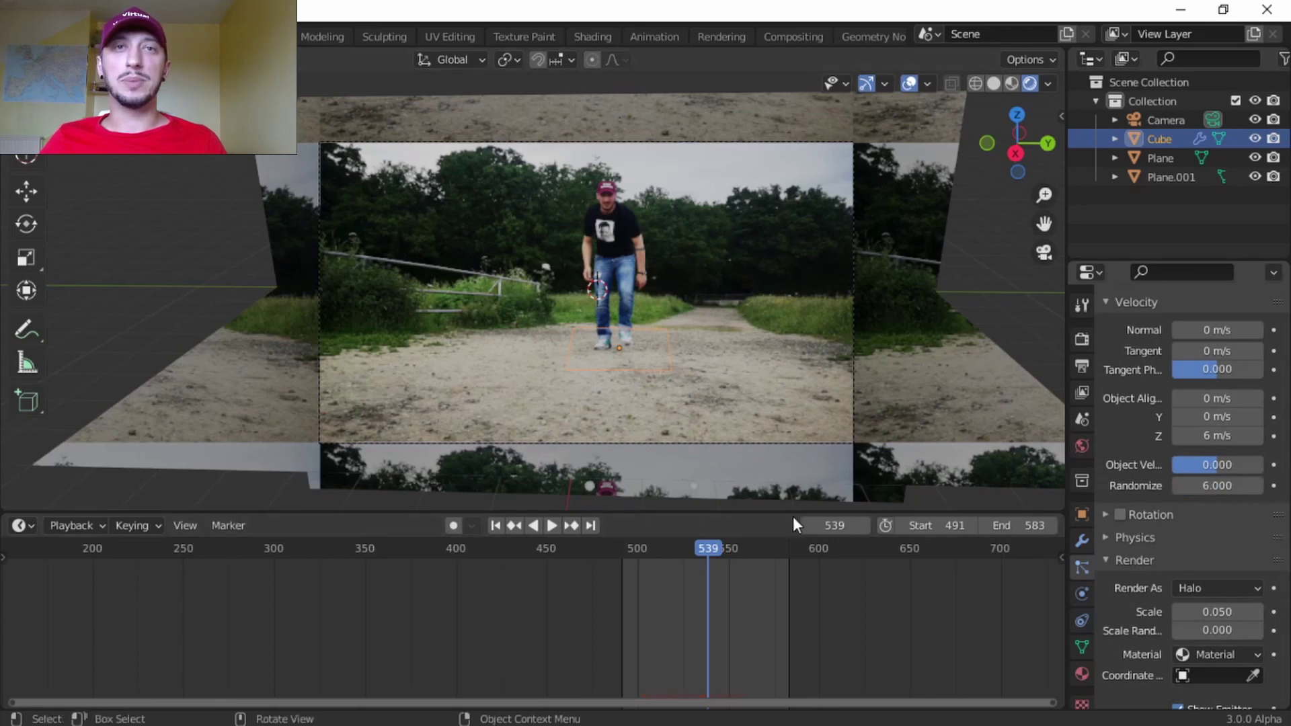
Replay the burst from the start frame and stop at frame 510
{"action": "left_click", "coordinate": [495, 526]}
{"action": "key", "text": "space"}
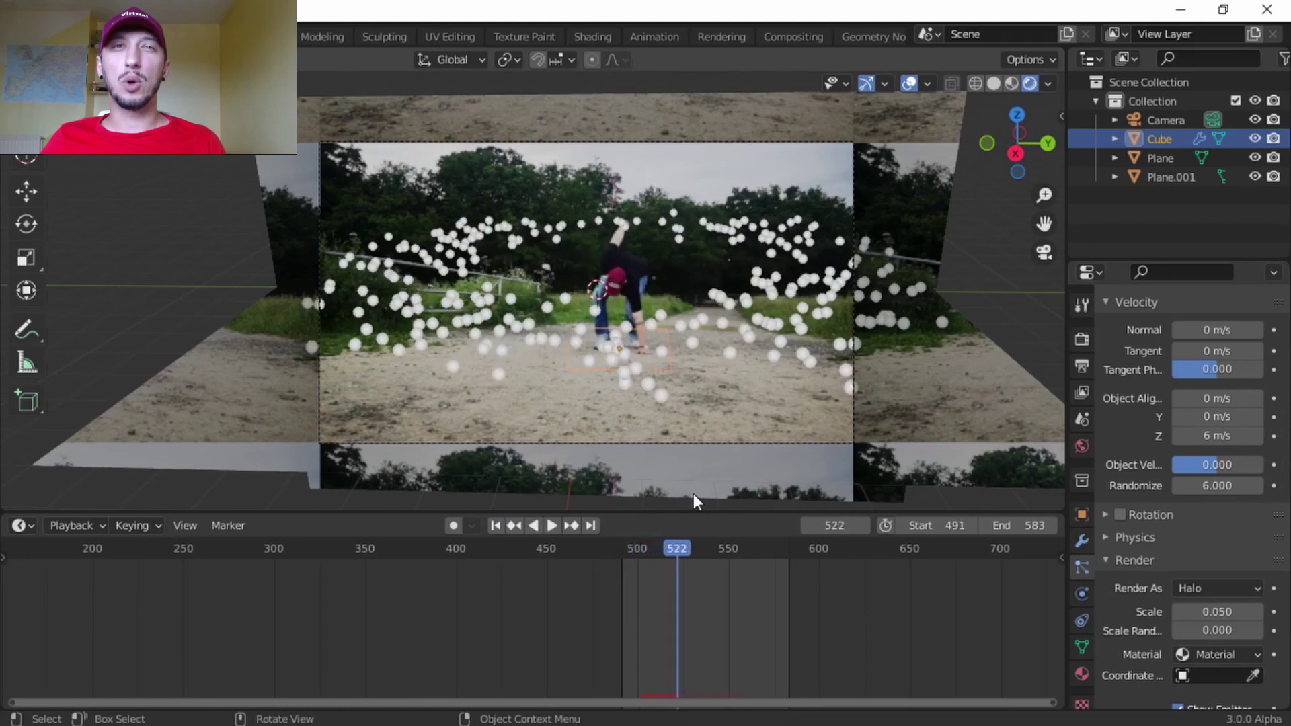
{"action": "left_click", "coordinate": [494, 525]}
{"action": "key", "text": "space"}
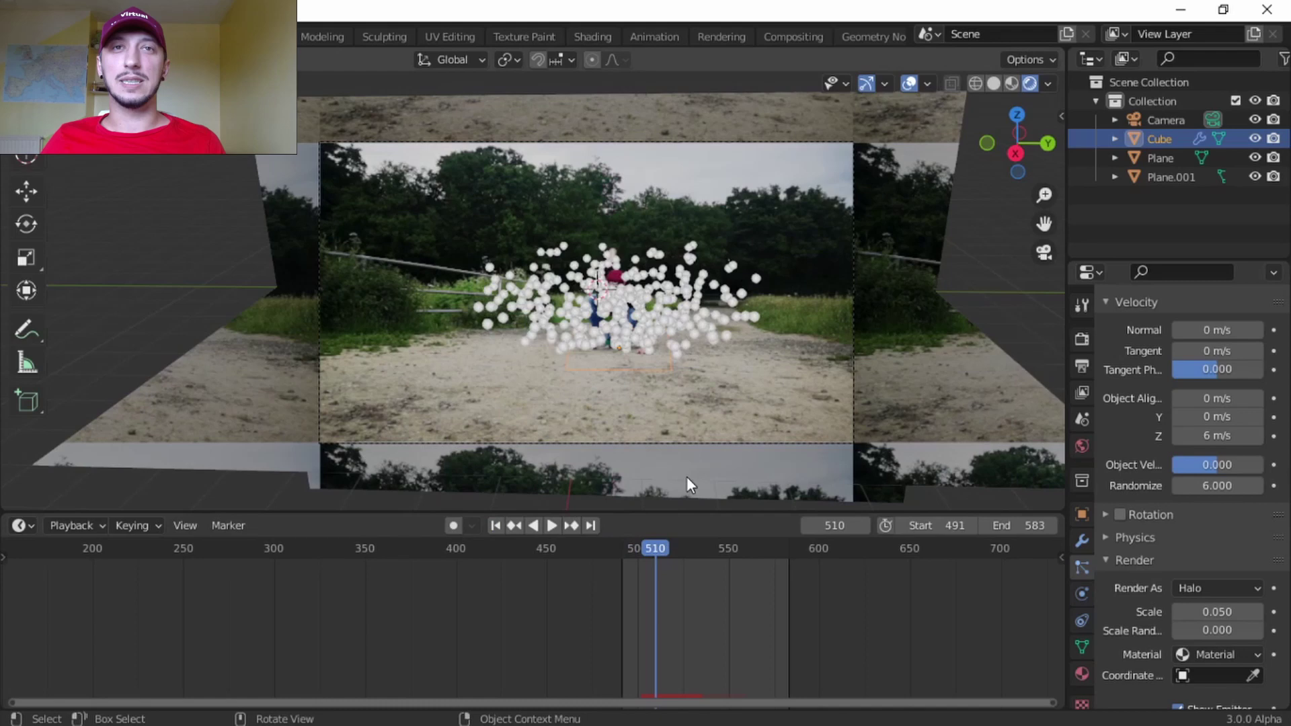
{"action": "scroll", "coordinate": [1237, 586], "scroll_direction": "down", "scroll_amount": 3}
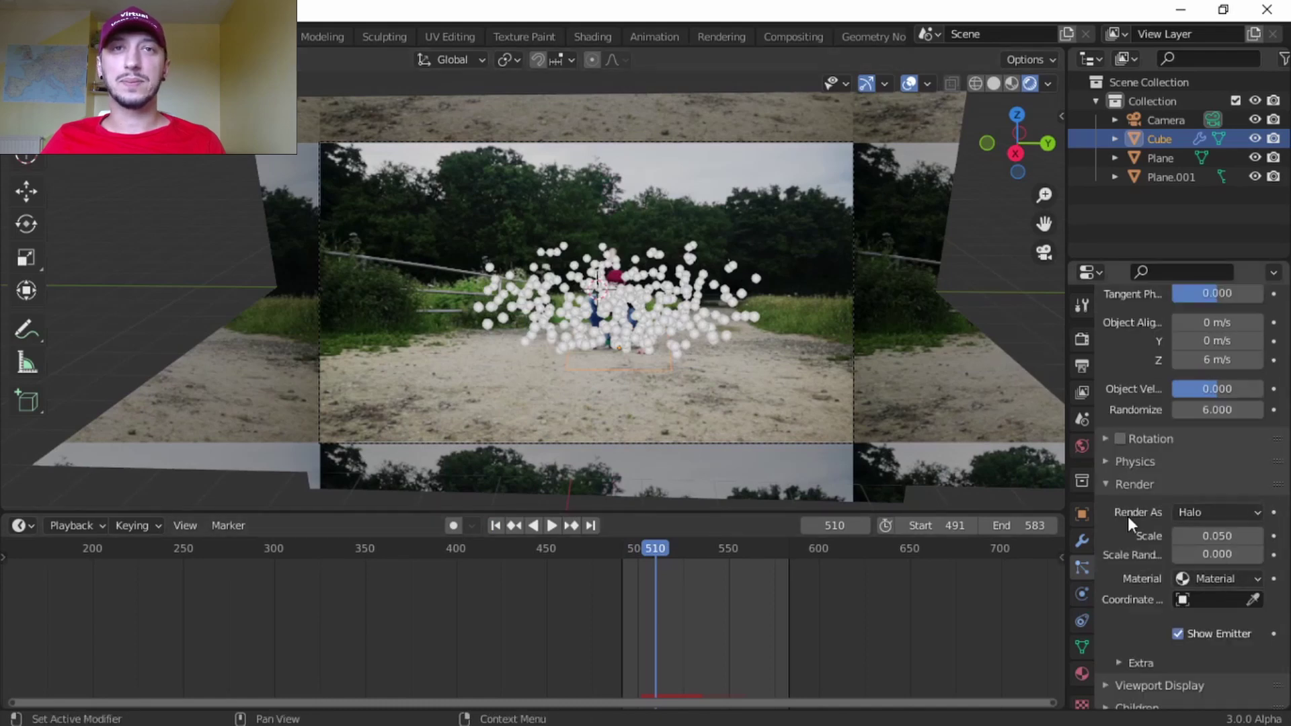
Add an Ico Sphere mesh and lower it along Z
{"action": "key", "text": "shift+a"}
{"action": "mouse_move", "coordinate": [606, 341]}
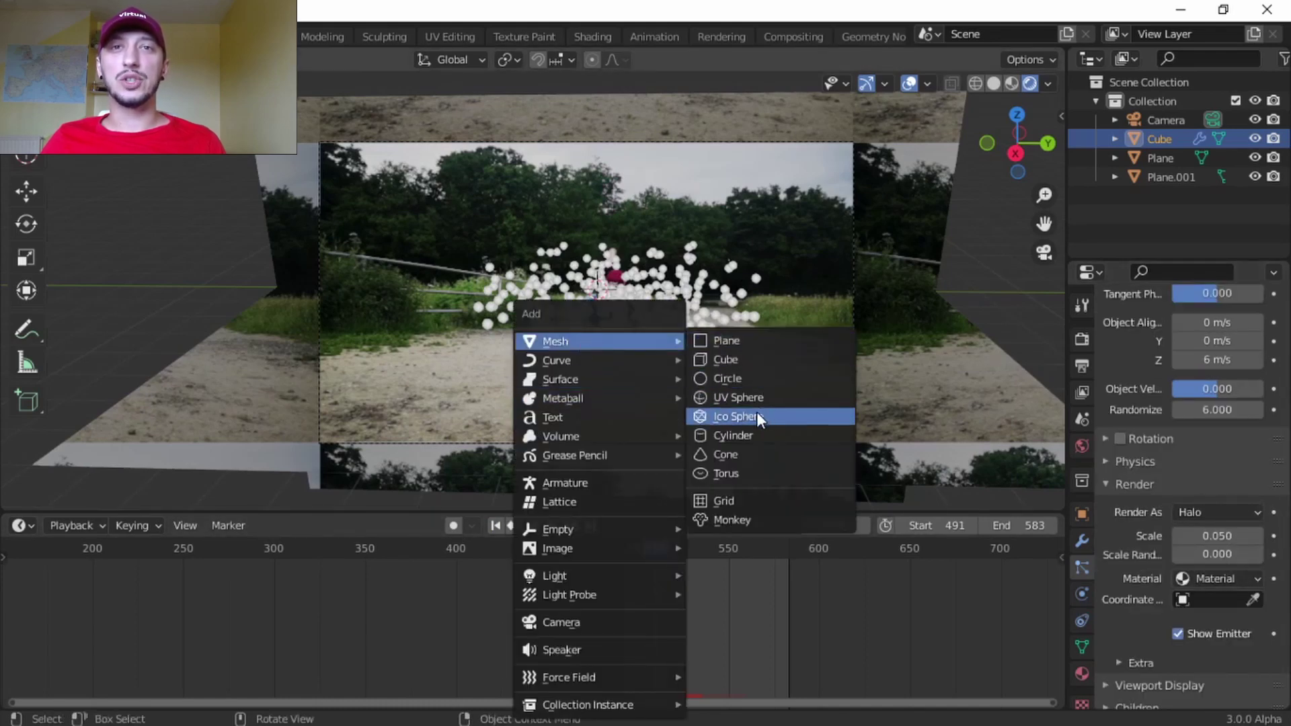
{"action": "left_click", "coordinate": [733, 412]}
{"action": "key", "text": "g"}
{"action": "key", "text": "z"}
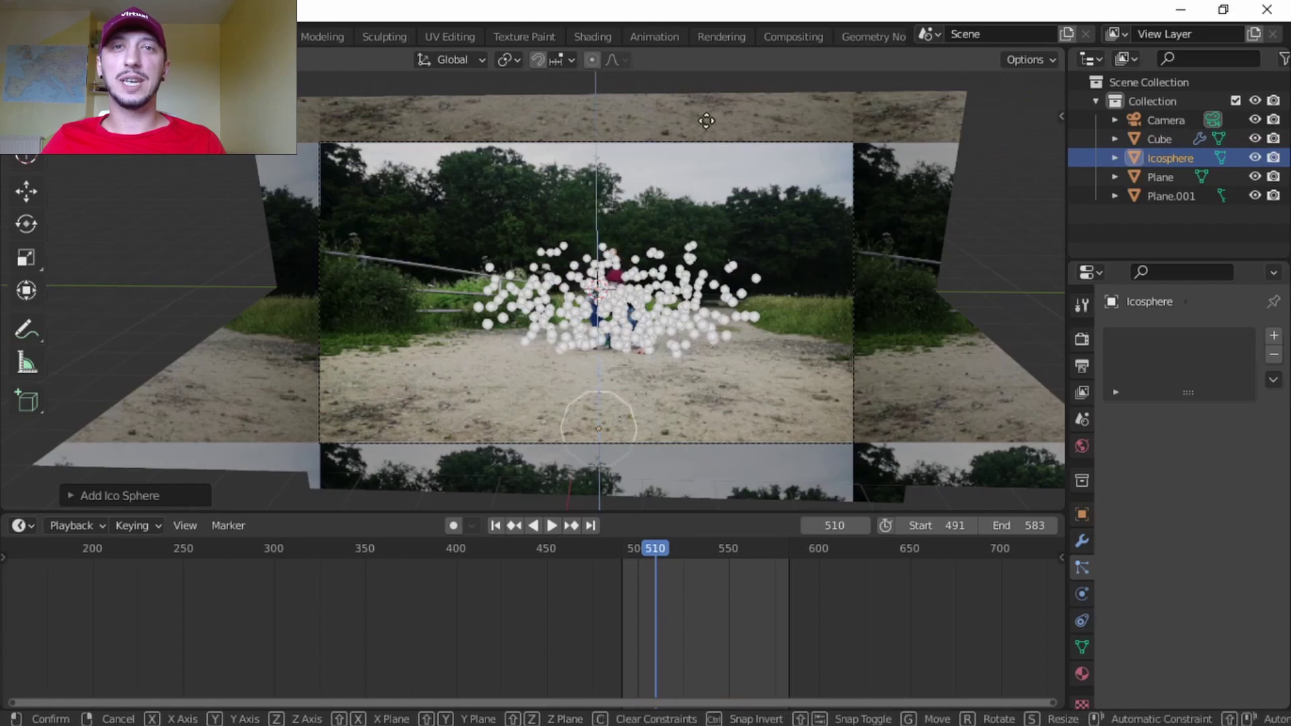
{"action": "left_click", "coordinate": [728, 188]}
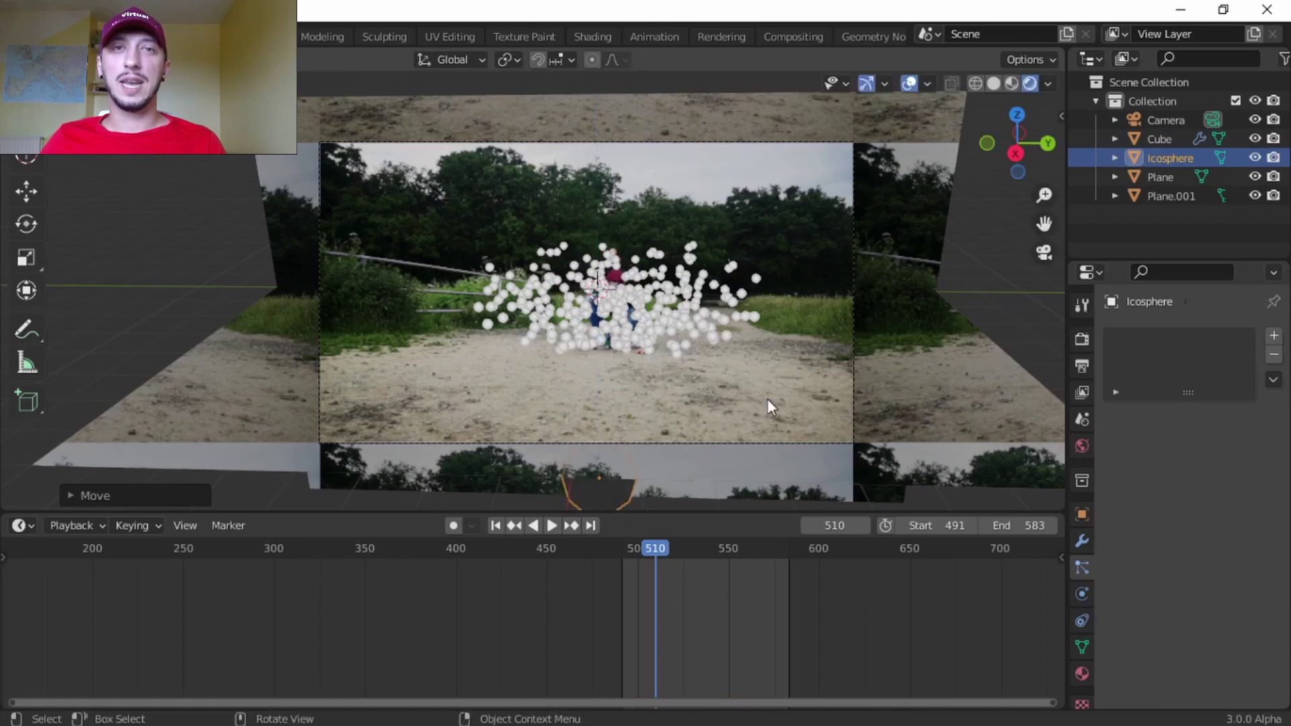
Flatten the icosphere on Z, tilt it, and return to the camera view
{"action": "middle_click_drag", "start_coordinate": [753, 469], "coordinate": [748, 408]}
{"action": "middle_click_drag", "start_coordinate": [708, 449], "coordinate": [751, 263], "text": "shift"}
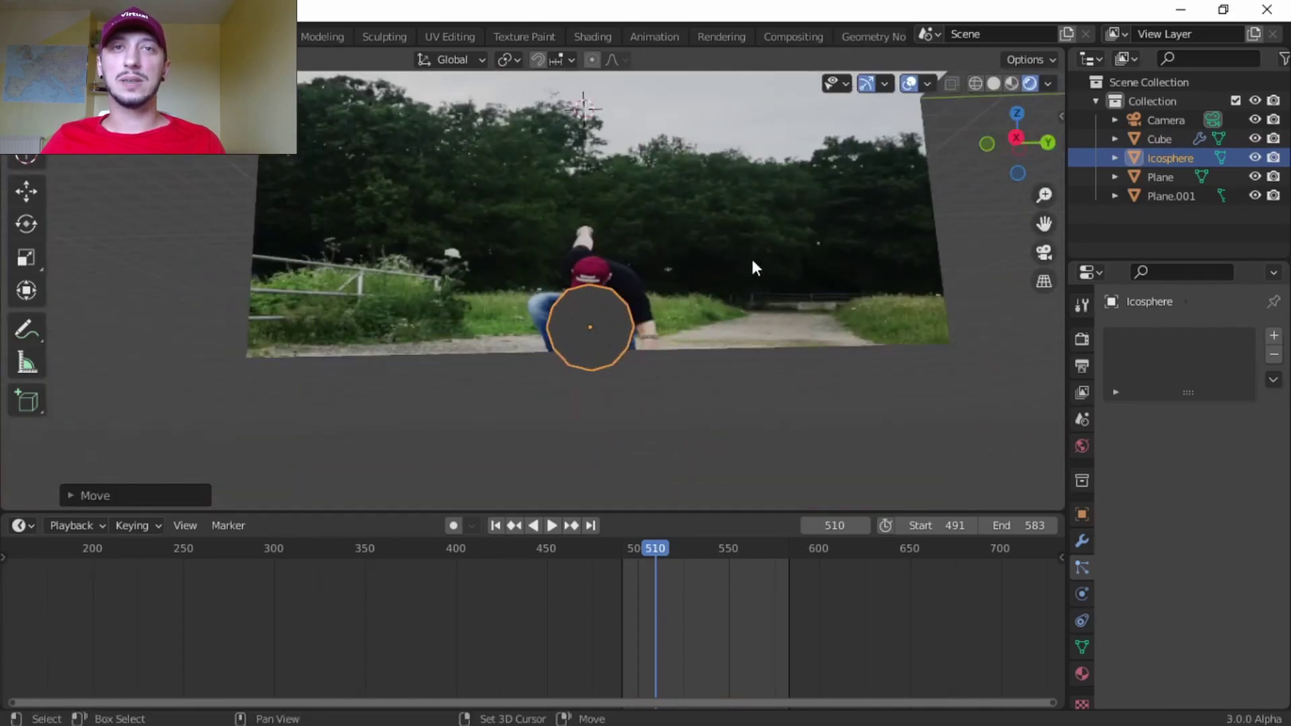
{"action": "key", "text": "s"}
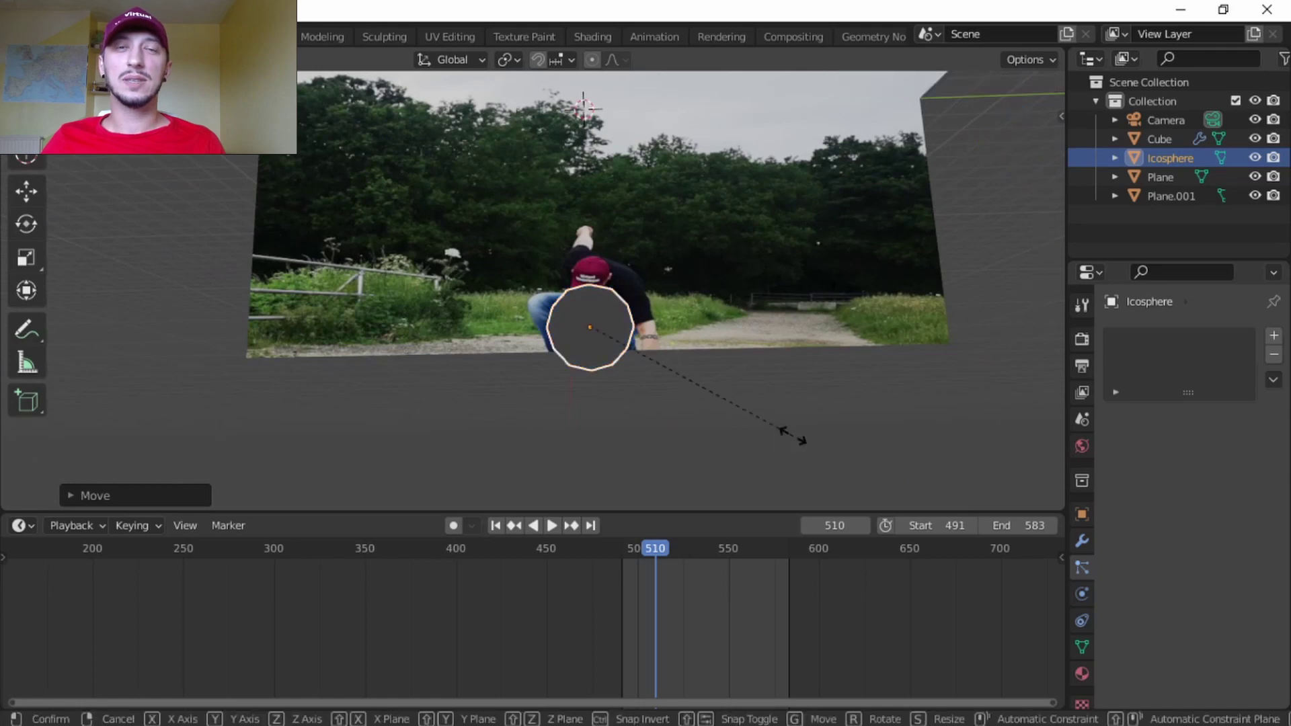
{"action": "key", "text": "z"}
{"action": "left_click", "coordinate": [693, 381]}
{"action": "mouse_move", "coordinate": [724, 335]}
{"action": "middle_mouse_down"}
{"action": "mouse_move", "coordinate": [736, 400]}
{"action": "mouse_move", "coordinate": [751, 382]}
{"action": "mouse_move", "coordinate": [874, 383]}
{"action": "mouse_move", "coordinate": [773, 324]}
{"action": "mouse_move", "coordinate": [743, 332]}
{"action": "middle_mouse_up"}
{"action": "key", "text": "r"}
{"action": "left_click", "coordinate": [852, 361]}
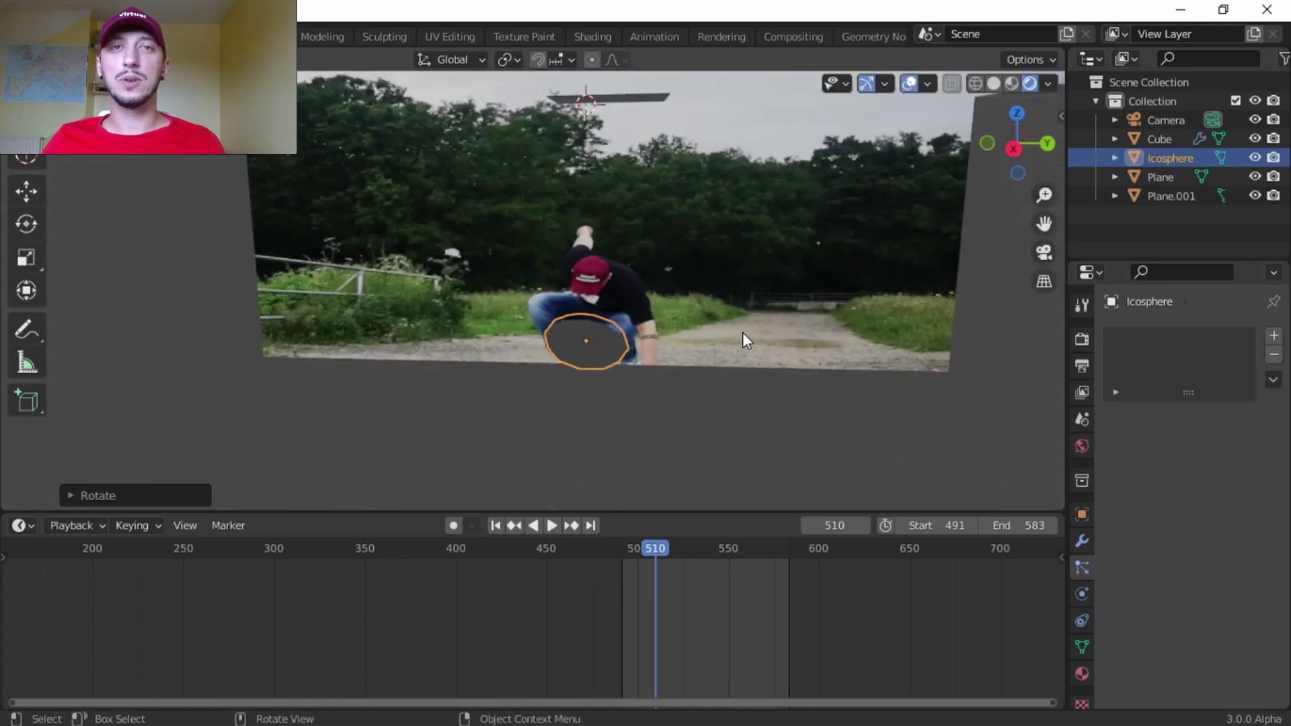
{"action": "key", "text": "KP_0"}
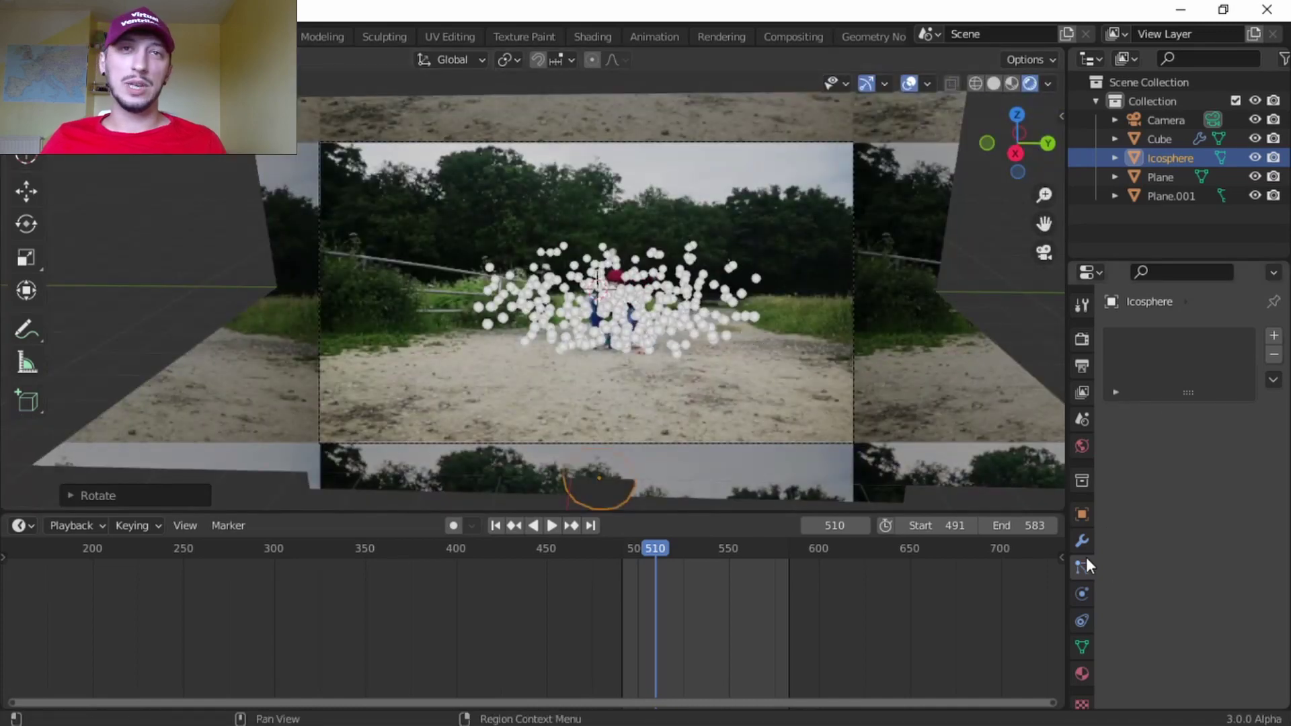
Make the Cube's particles render as Object using the Icosphere
{"action": "left_click", "coordinate": [1159, 139]}
{"action": "scroll", "coordinate": [1172, 485], "scroll_direction": "down", "scroll_amount": 15}
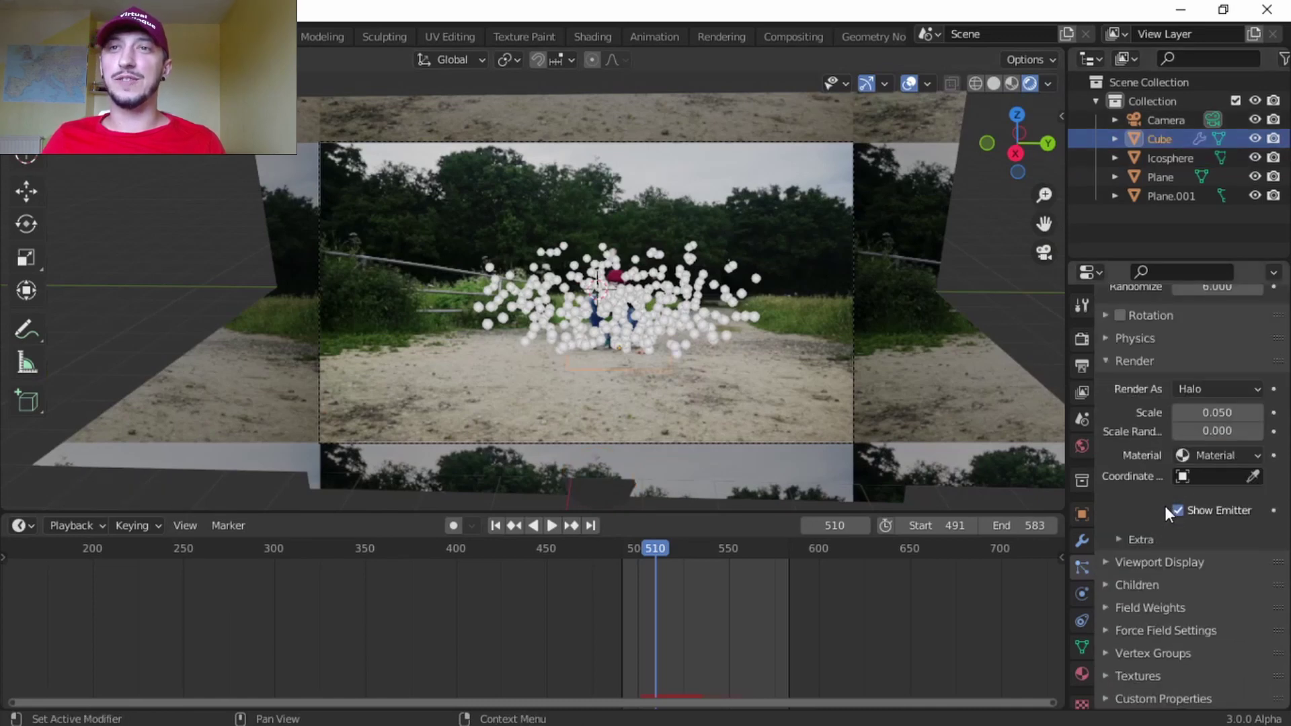
{"action": "left_click", "coordinate": [1253, 389]}
{"action": "left_click", "coordinate": [1168, 491]}
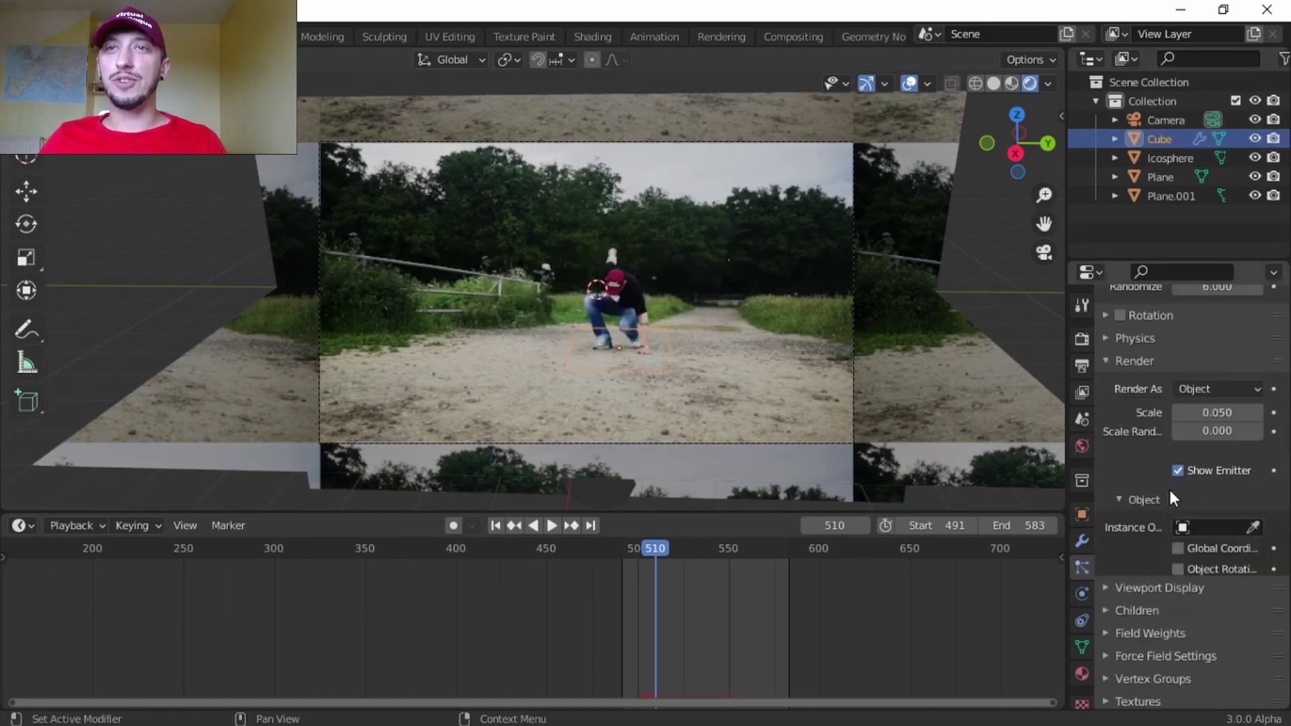
{"action": "left_click", "coordinate": [1222, 527]}
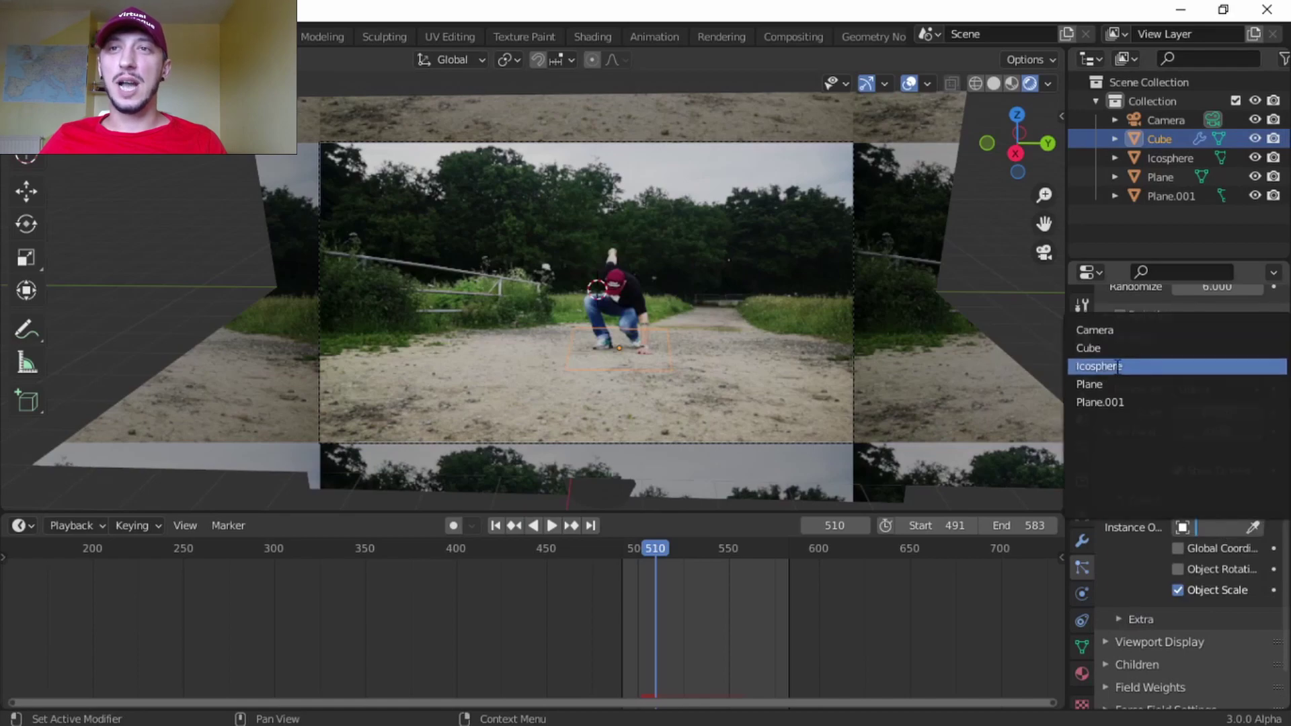
{"action": "left_click", "coordinate": [1143, 369]}
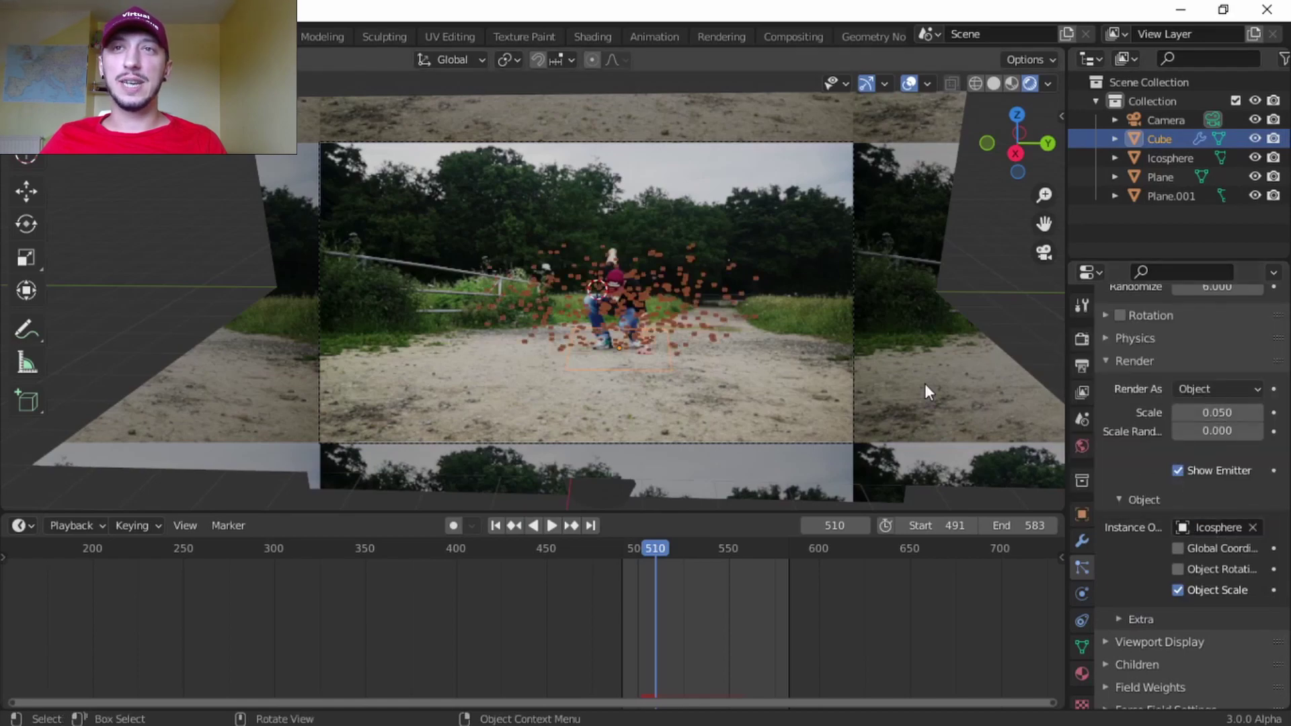
Set particle Scale Randomness to 1.000 and Scale to 0.080
{"action": "scroll", "coordinate": [760, 362], "scroll_direction": "up", "scroll_amount": 4}
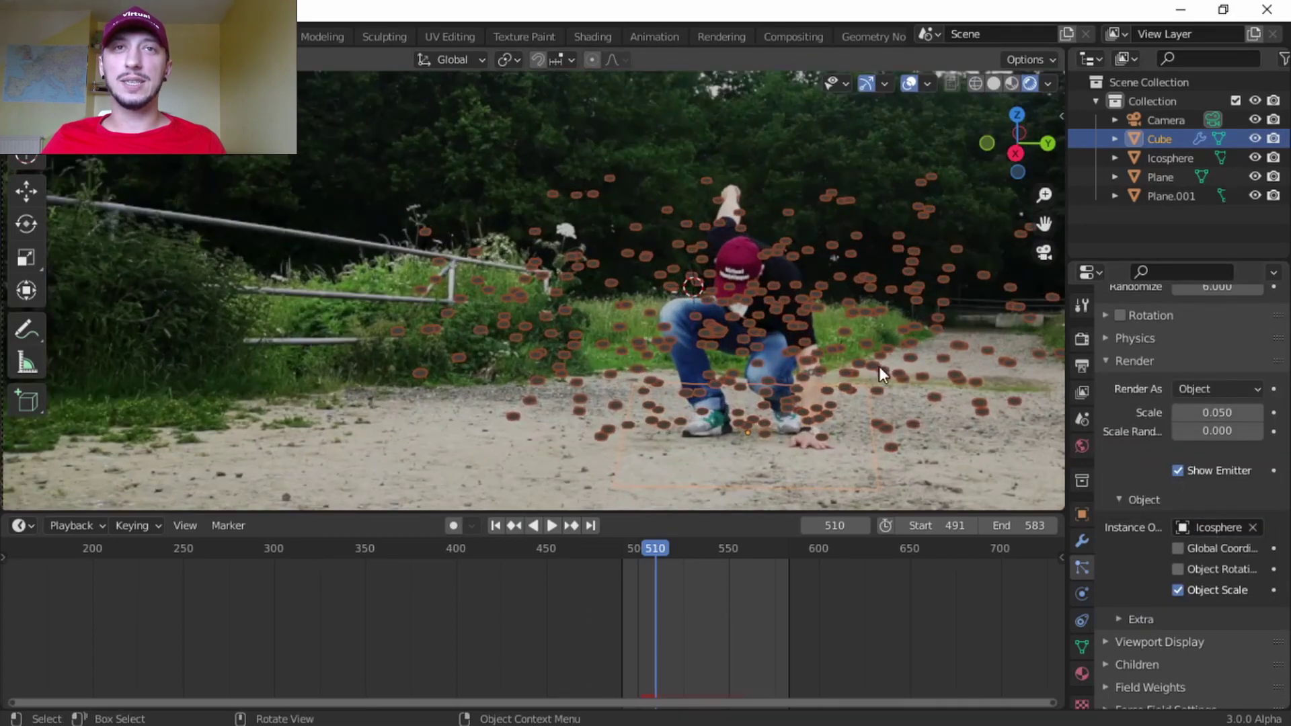
{"action": "scroll", "coordinate": [875, 369], "scroll_direction": "down", "scroll_amount": 1}
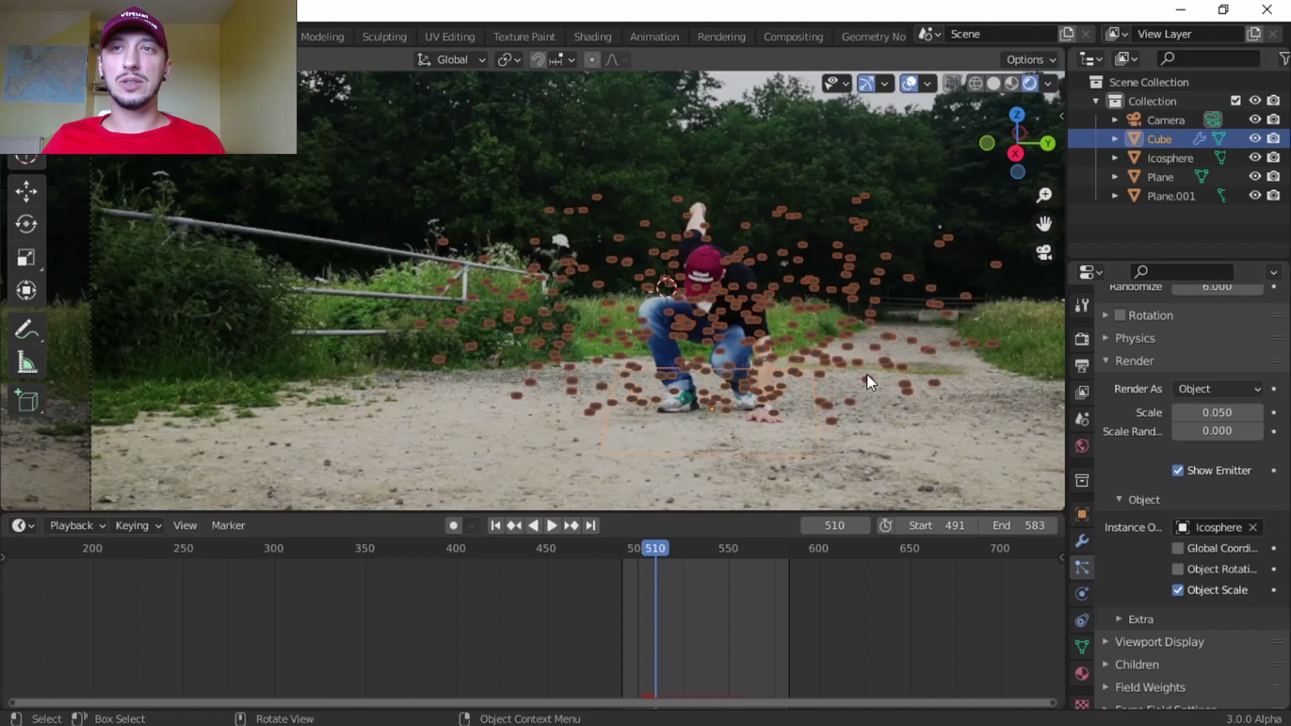
{"action": "left_click_drag", "start_coordinate": [1216, 431], "coordinate": [1288, 431]}
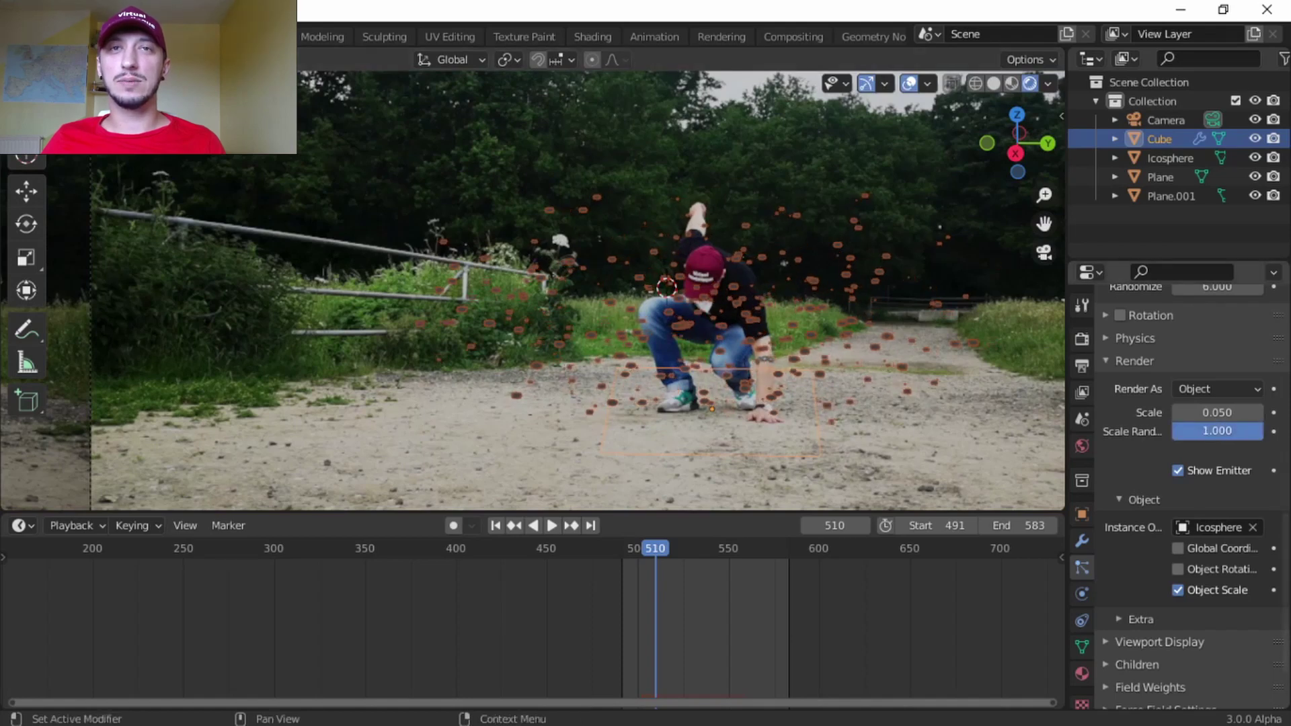
{"action": "mouse_move", "coordinate": [1211, 414]}
{"action": "left_mouse_down"}
{"action": "mouse_move", "coordinate": [1249, 414]}
{"action": "mouse_move", "coordinate": [1224, 412]}
{"action": "left_mouse_up"}
Recentre on the footage, deselect the Cube and play the animation to preview the rocks
{"action": "scroll", "coordinate": [701, 345], "scroll_direction": "down", "scroll_amount": 3}
{"action": "middle_click_drag", "start_coordinate": [801, 346], "coordinate": [755, 354], "text": "shift"}
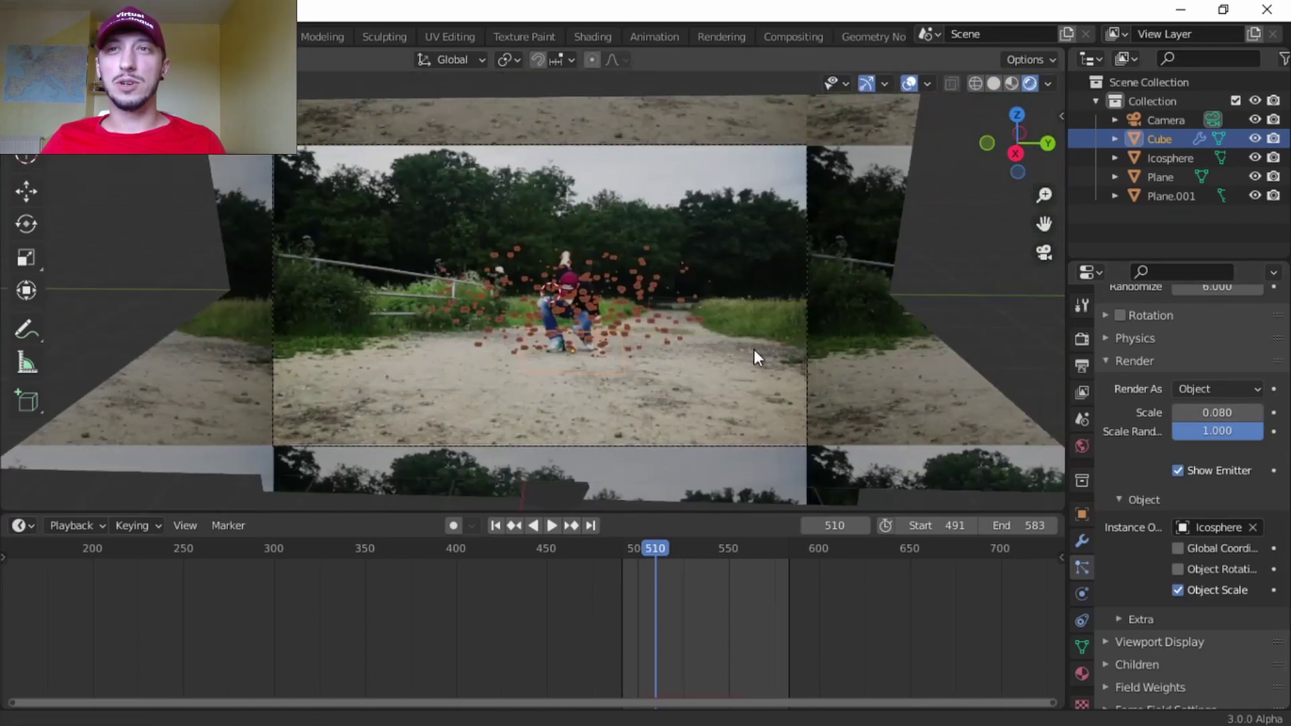
{"action": "scroll", "coordinate": [647, 355], "scroll_direction": "up", "scroll_amount": 3}
{"action": "middle_click_drag", "start_coordinate": [647, 355], "coordinate": [701, 346], "text": "shift"}
{"action": "scroll", "coordinate": [874, 429], "scroll_direction": "down", "scroll_amount": 3}
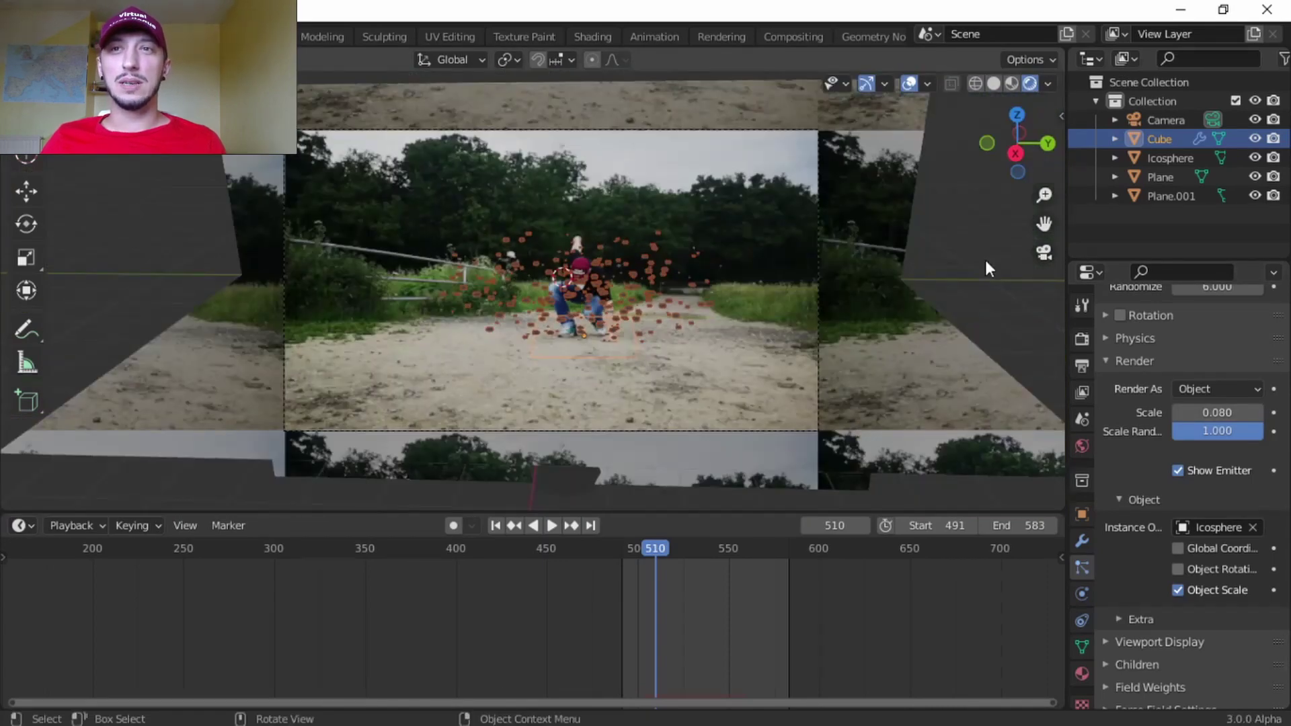
{"action": "left_click", "coordinate": [985, 257]}
{"action": "key", "text": "space"}
{"action": "key", "text": "space"}
Switch the viewport to Material Preview shading and frame the footage
{"action": "scroll", "coordinate": [675, 365], "scroll_direction": "up", "scroll_amount": 4}
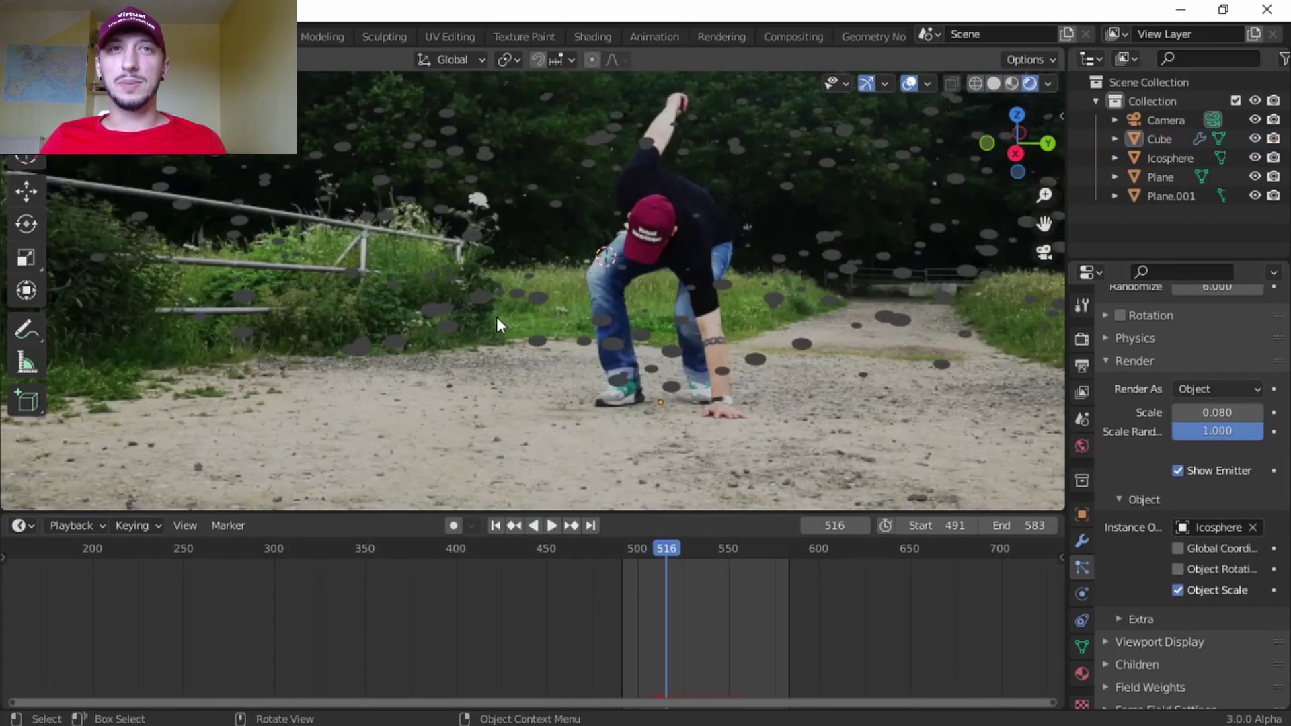
{"action": "scroll", "coordinate": [657, 430], "scroll_direction": "down", "scroll_amount": 5}
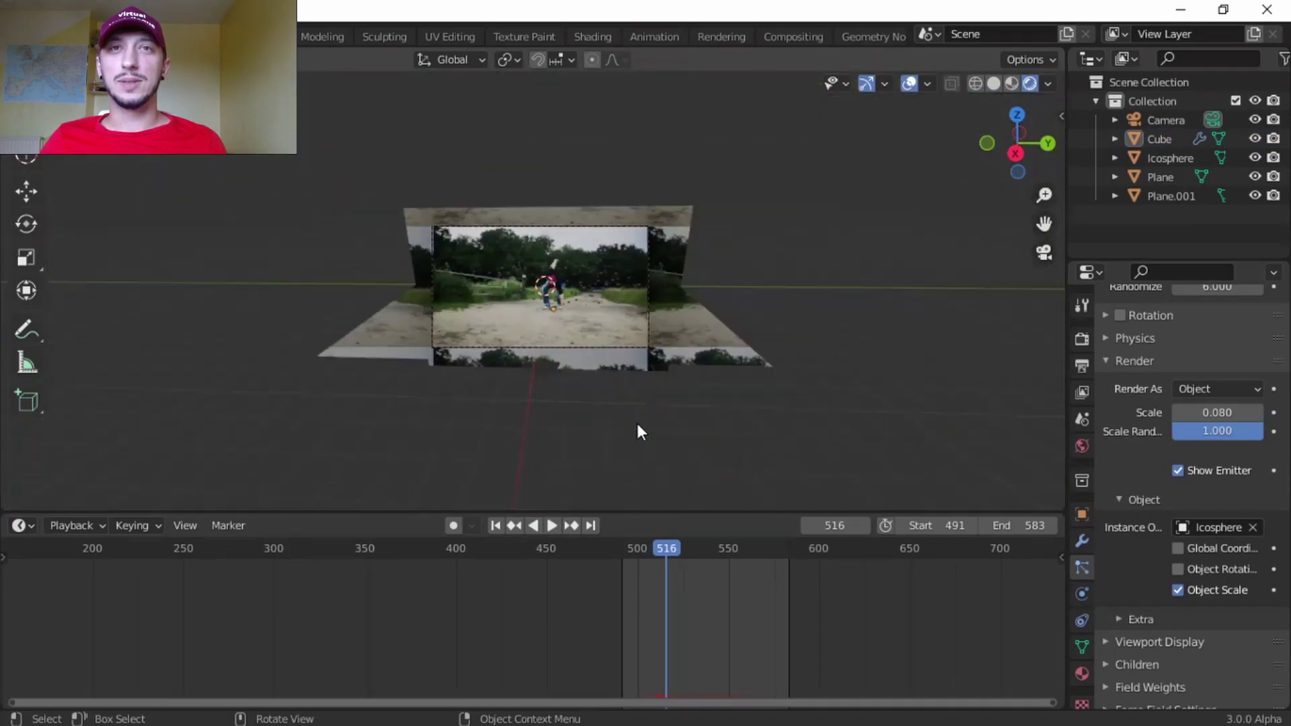
{"action": "scroll", "coordinate": [710, 372], "scroll_direction": "up", "scroll_amount": 3}
{"action": "left_click", "coordinate": [1011, 83]}
{"action": "scroll", "coordinate": [692, 345], "scroll_direction": "up", "scroll_amount": 6}
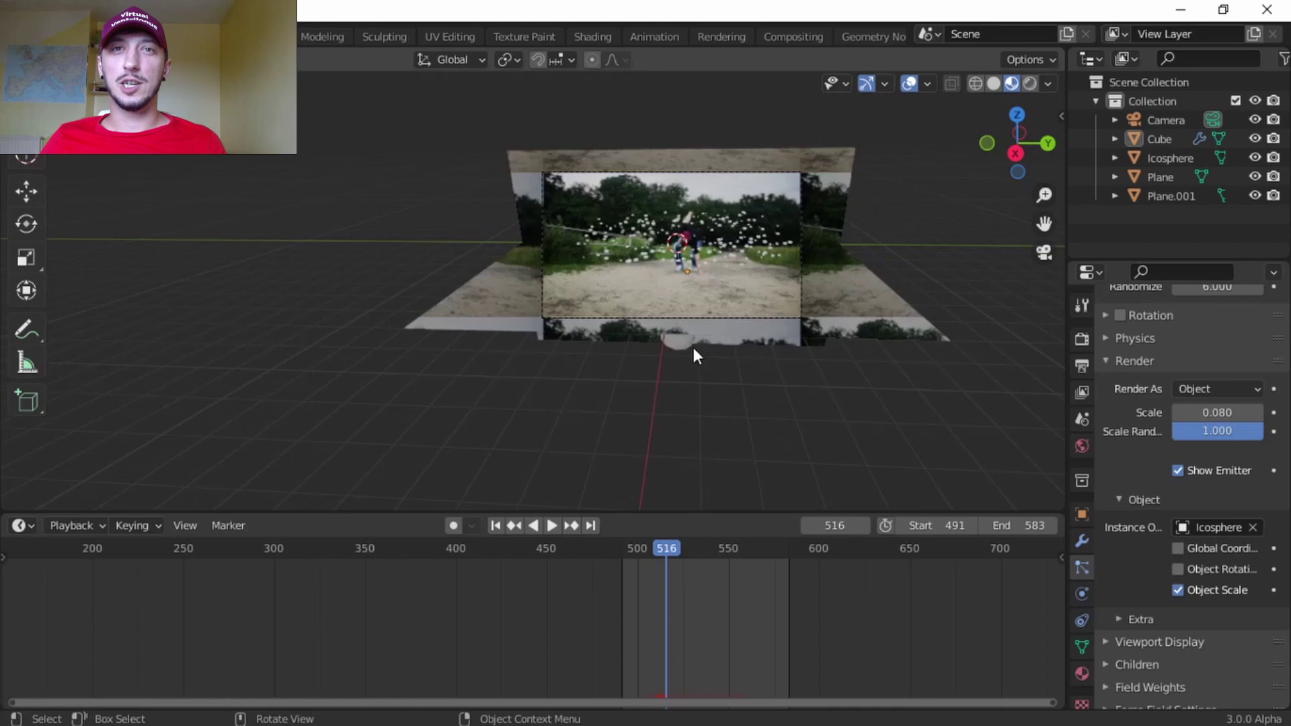
{"action": "middle_click_drag", "start_coordinate": [873, 346], "coordinate": [645, 328], "text": "shift"}
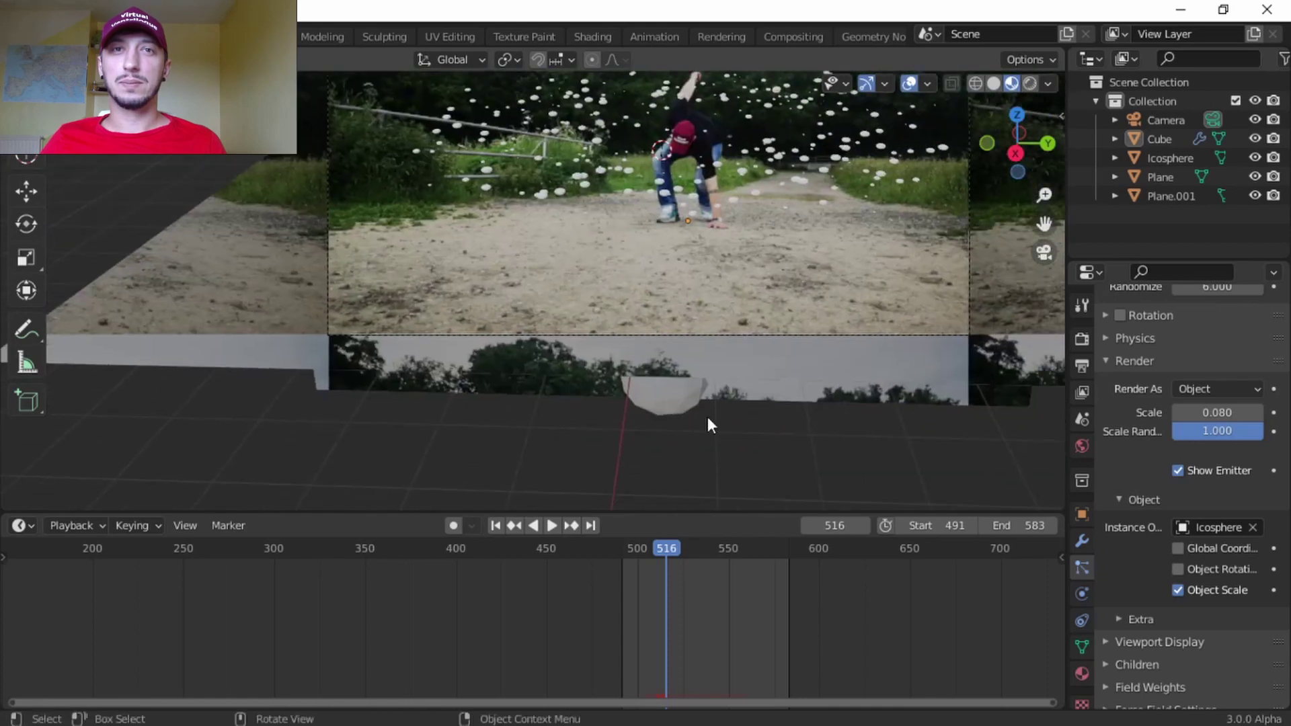
Enter Edit Mode on the Icosphere with proportional editing turned on
{"action": "left_click", "coordinate": [694, 403]}
{"action": "middle_click_drag", "start_coordinate": [732, 433], "coordinate": [728, 363]}
{"action": "key", "text": "Tab"}
{"action": "middle_click_drag", "start_coordinate": [610, 477], "coordinate": [698, 386], "text": "shift"}
{"action": "left_click", "coordinate": [593, 59]}
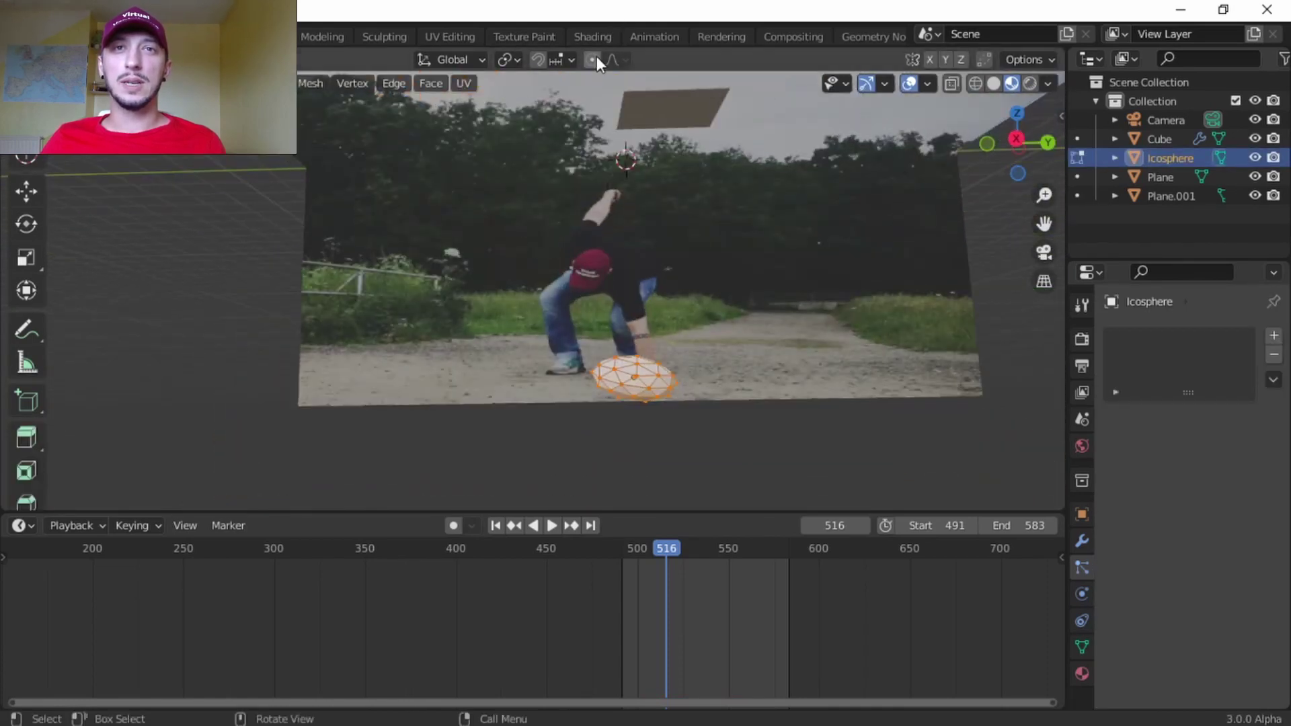
{"action": "scroll", "coordinate": [637, 357], "scroll_direction": "up", "scroll_amount": 5}
{"action": "scroll", "coordinate": [750, 383], "scroll_direction": "down", "scroll_amount": 5}
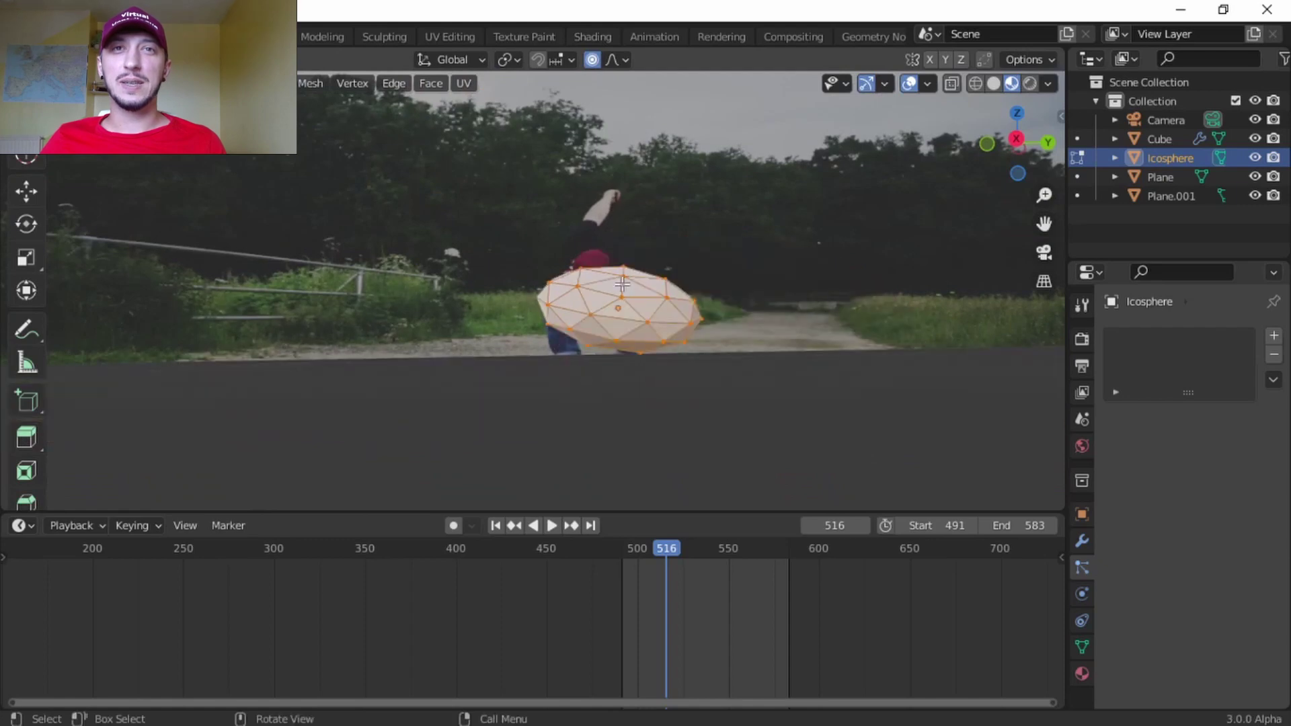
Move the top vertex, a neighbouring vertex and the bottom vertex to roughen the rock
{"action": "key", "text": "g"}
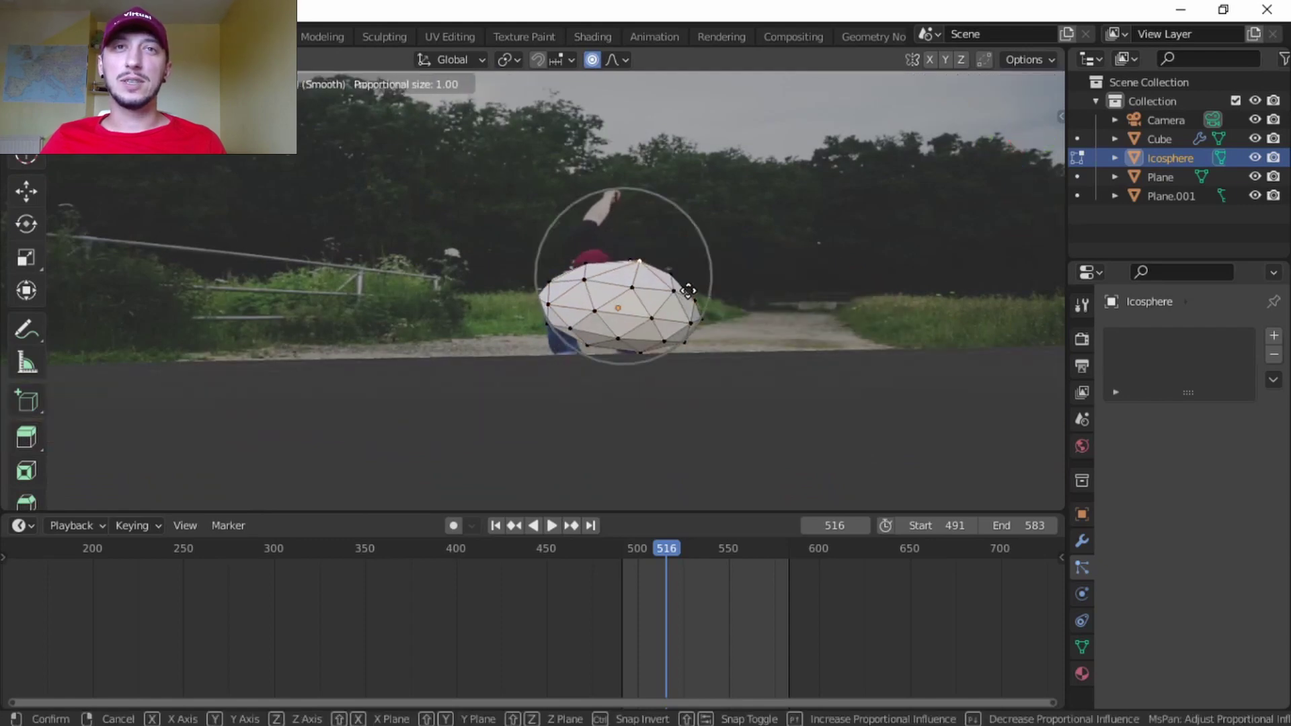
{"action": "left_click", "coordinate": [690, 294]}
{"action": "left_click", "coordinate": [585, 285]}
{"action": "key", "text": "g"}
{"action": "left_click", "coordinate": [574, 296]}
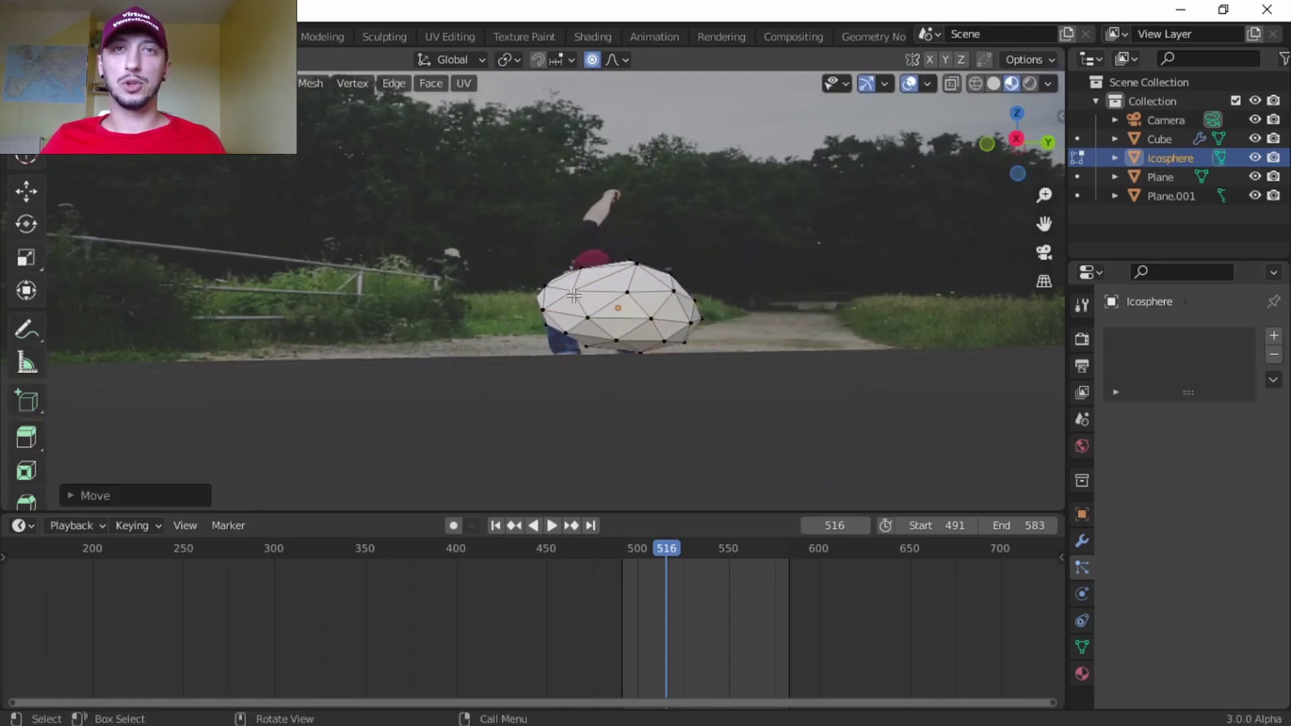
{"action": "left_click", "coordinate": [590, 349]}
{"action": "key", "text": "g"}
{"action": "left_click", "coordinate": [599, 377]}
Nudge the right- and left-side vertices, then return to Object Mode
{"action": "left_click", "coordinate": [692, 322]}
{"action": "key", "text": "g"}
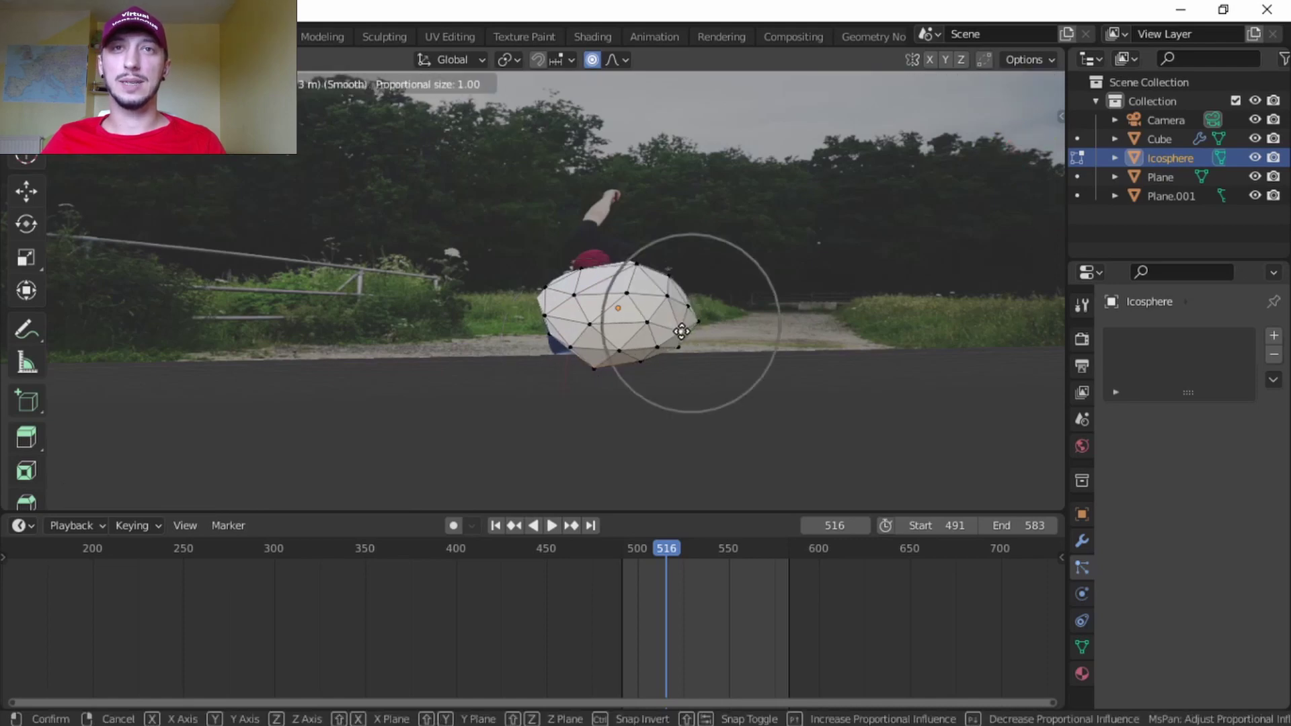
{"action": "left_click", "coordinate": [683, 333]}
{"action": "middle_click_drag", "start_coordinate": [750, 303], "coordinate": [740, 364]}
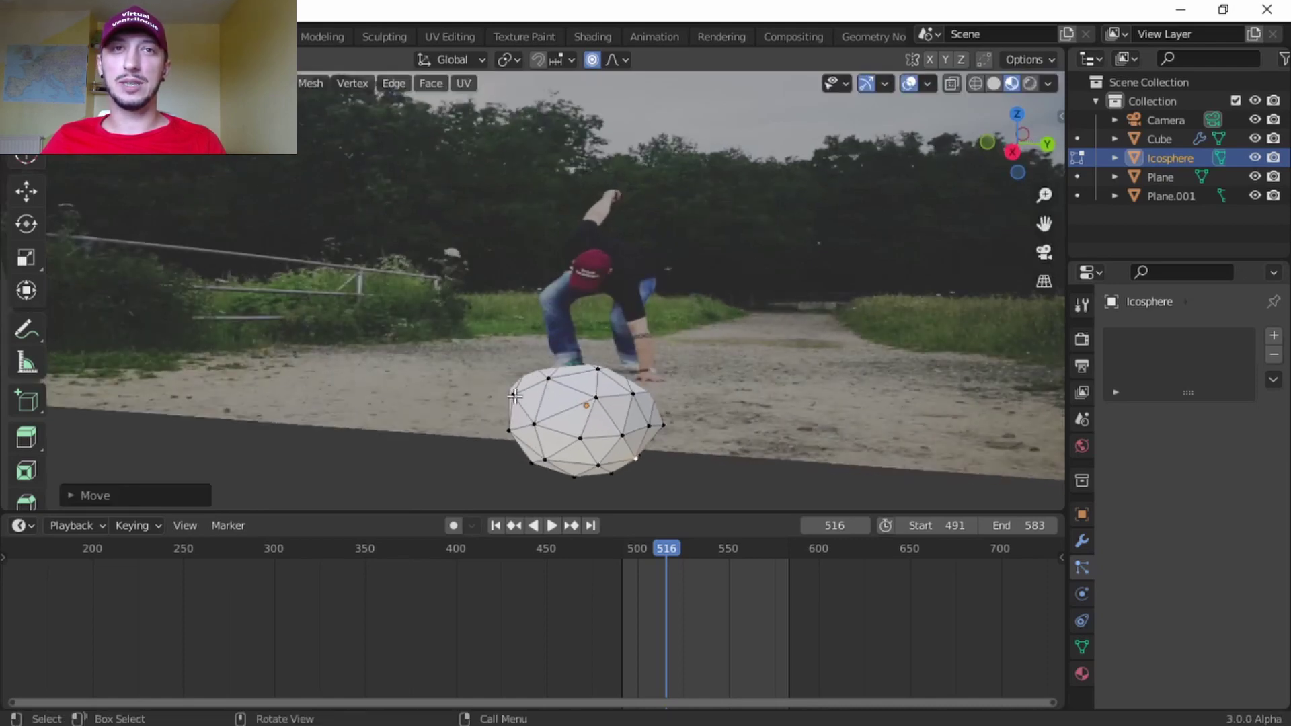
{"action": "left_click", "coordinate": [515, 397]}
{"action": "key", "text": "g"}
{"action": "left_click", "coordinate": [498, 403]}
{"action": "middle_click_drag", "start_coordinate": [659, 355], "coordinate": [640, 303]}
{"action": "scroll", "coordinate": [642, 300], "scroll_direction": "down", "scroll_amount": 4}
{"action": "key", "text": "Tab"}
Back in camera view, play the animation from start frame 491 to review the rocks
{"action": "scroll", "coordinate": [635, 298], "scroll_direction": "down", "scroll_amount": 5}
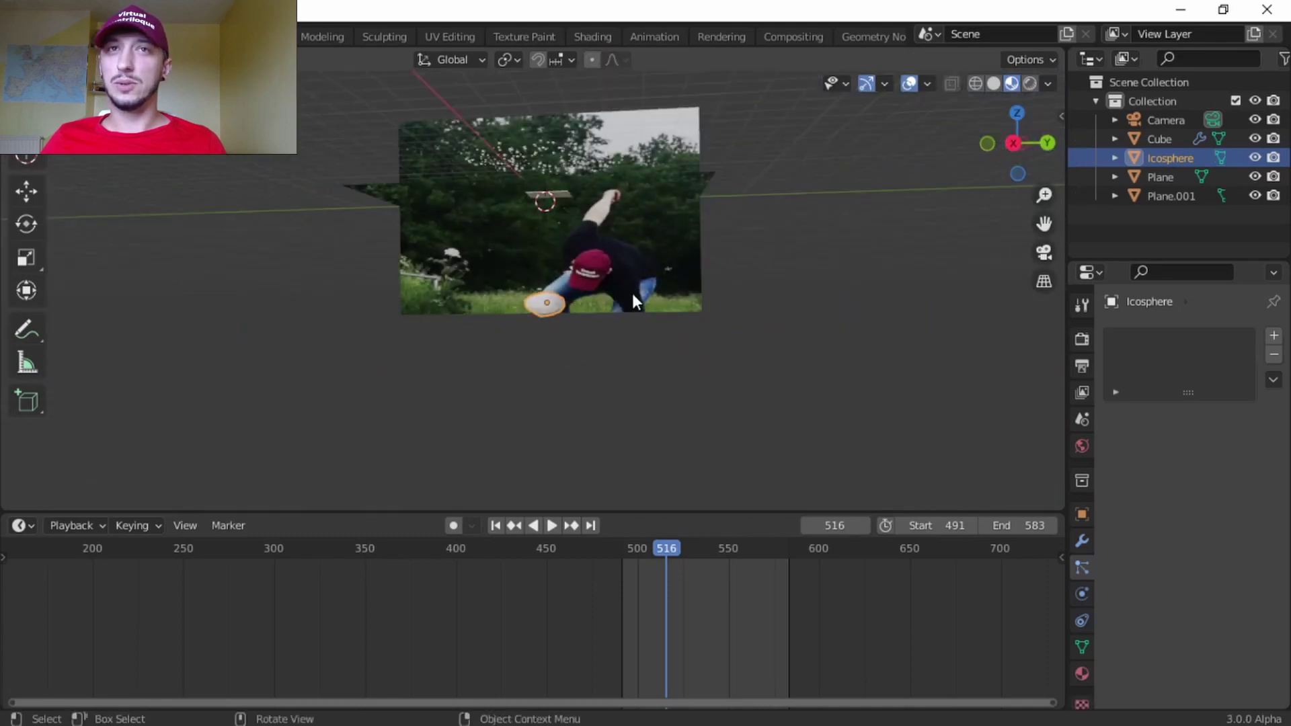
{"action": "key", "text": "KP_0"}
{"action": "scroll", "coordinate": [628, 300], "scroll_direction": "down", "scroll_amount": 2}
{"action": "middle_click_drag", "start_coordinate": [688, 256], "coordinate": [724, 300], "text": "shift"}
{"action": "key", "text": "space"}
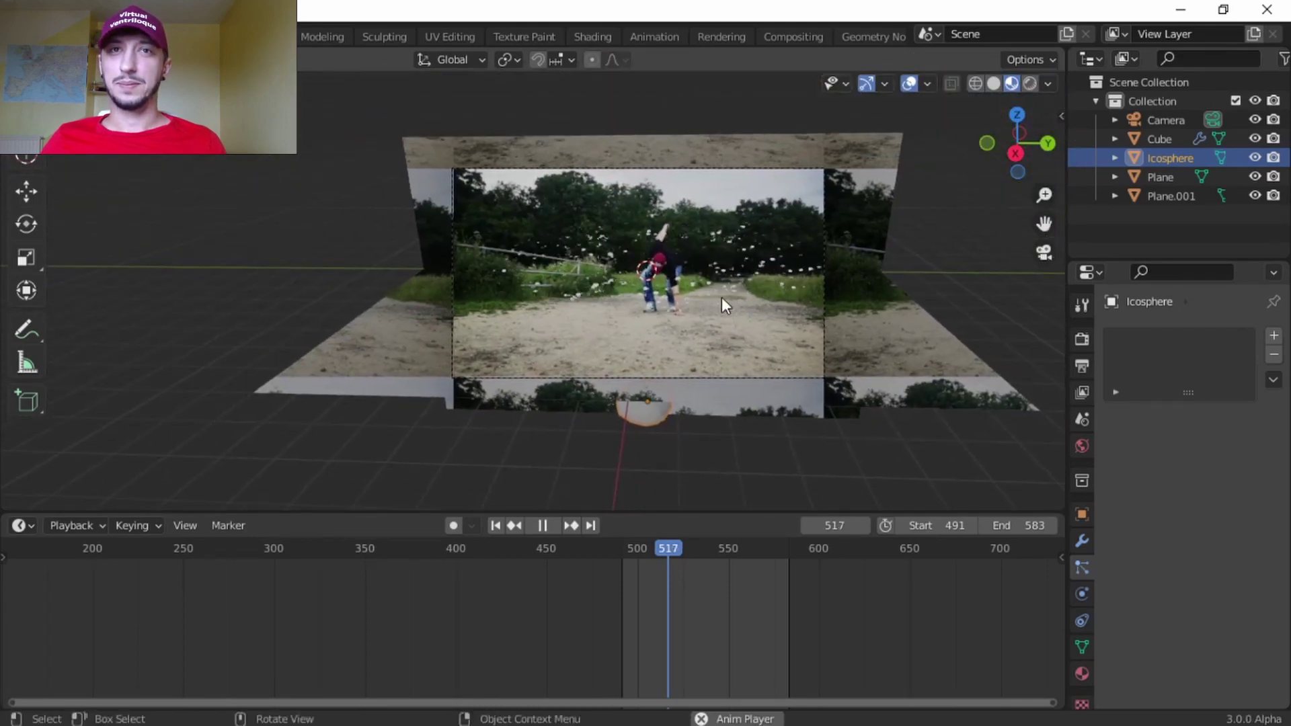
{"action": "left_click", "coordinate": [495, 525]}
{"action": "scroll", "coordinate": [704, 381], "scroll_direction": "up", "scroll_amount": 4}
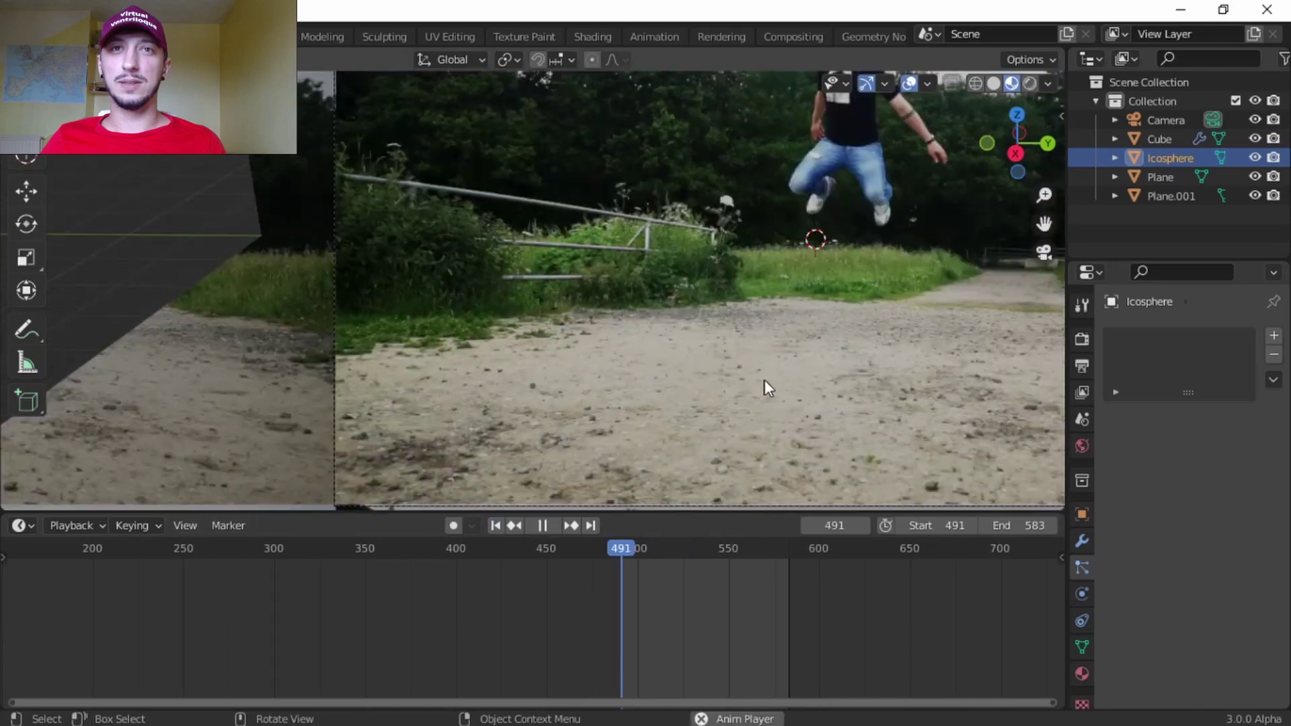
{"action": "scroll", "coordinate": [648, 365], "scroll_direction": "up", "scroll_amount": 3}
{"action": "key", "text": "space"}
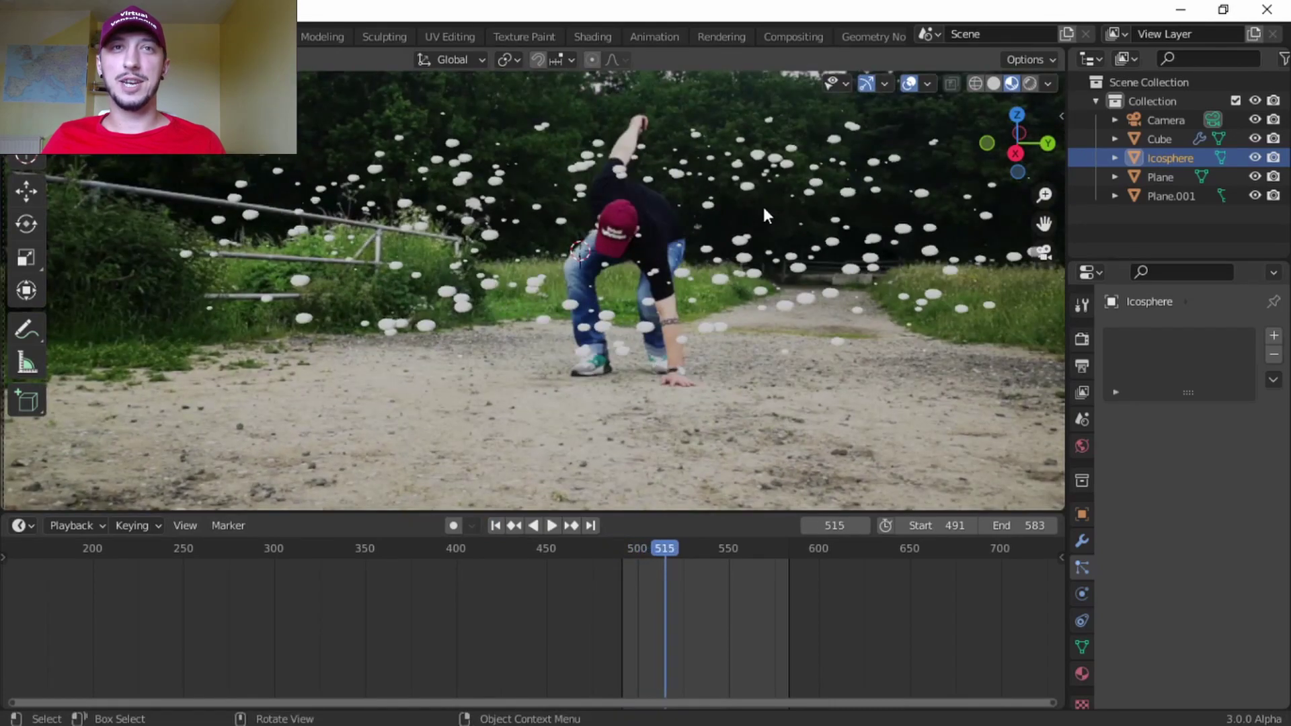
Pull the Icosphere's bottom vertex down into a point with soft falloff
{"action": "scroll", "coordinate": [689, 424], "scroll_direction": "down", "scroll_amount": 5}
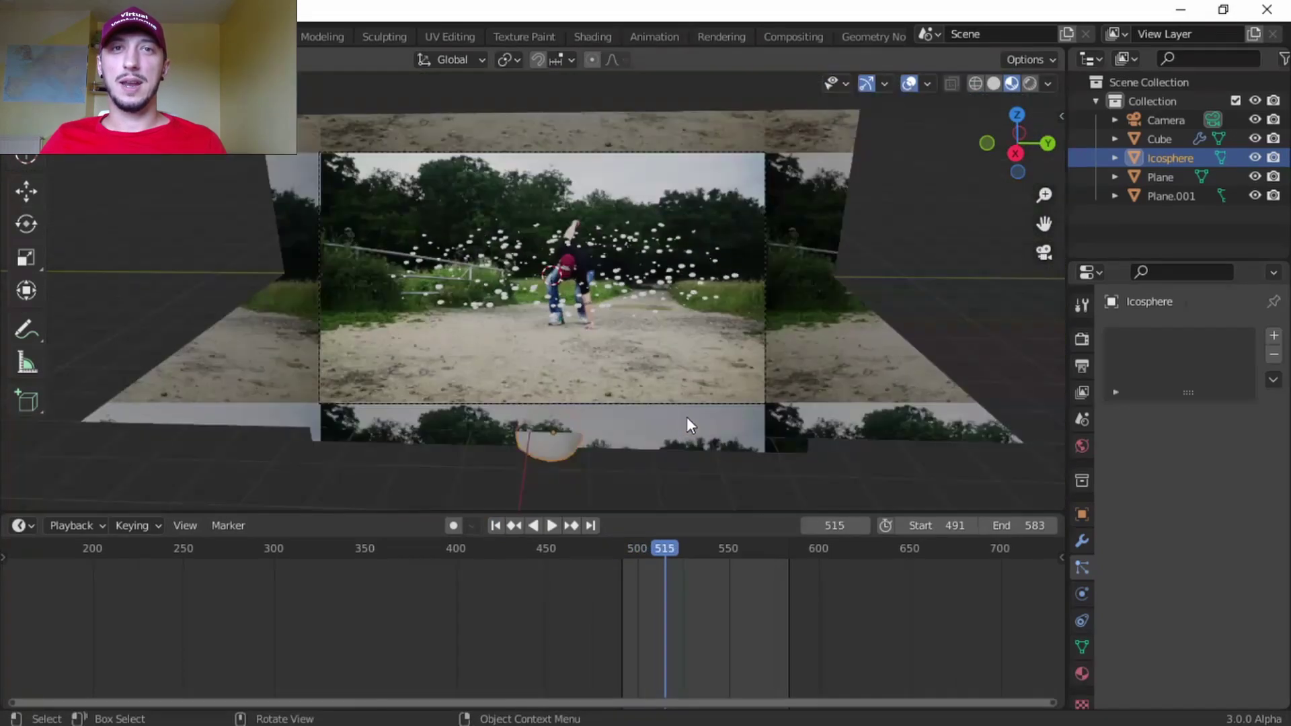
{"action": "key", "text": "Tab"}
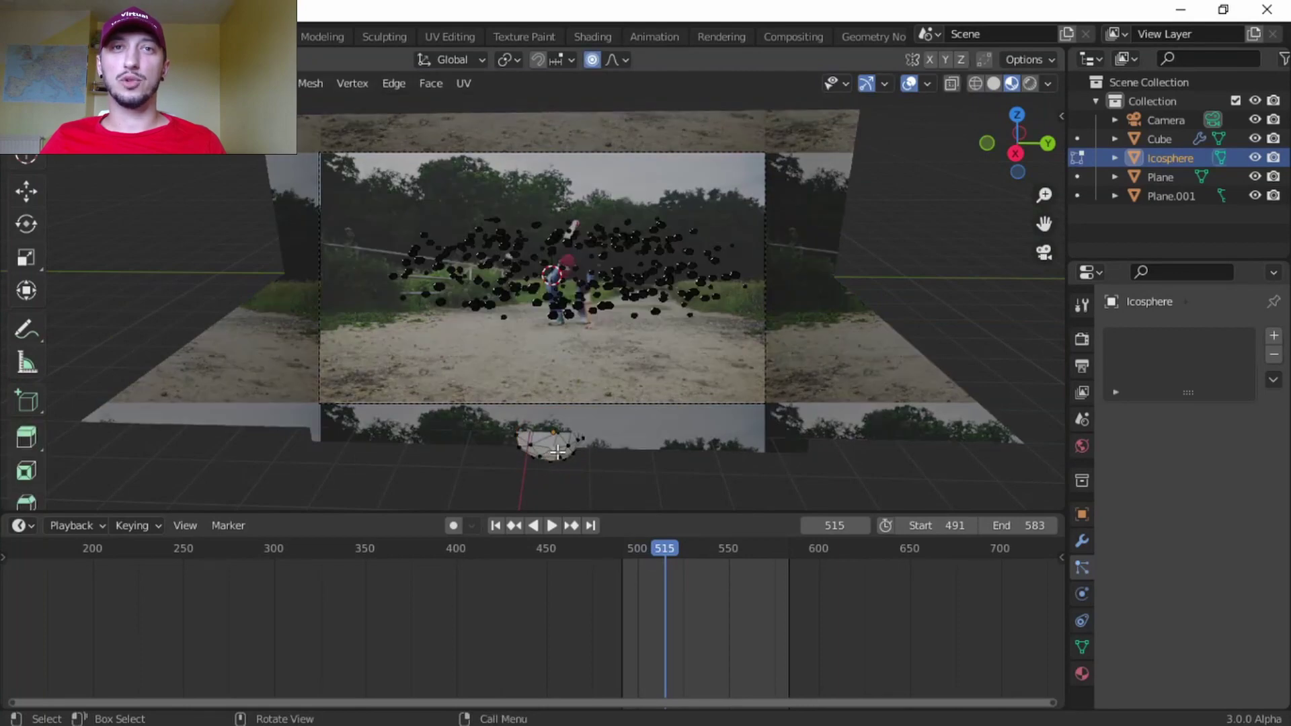
{"action": "key", "text": "g"}
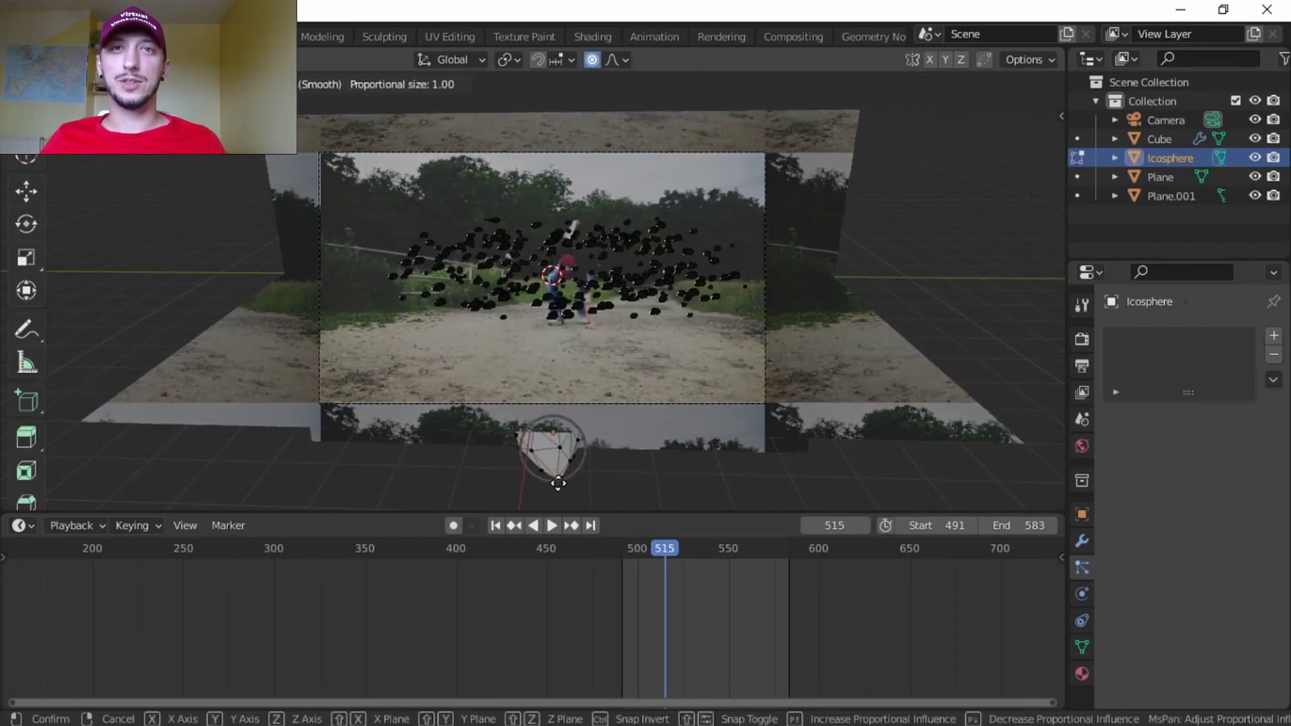
{"action": "left_click", "coordinate": [563, 481]}
{"action": "key", "text": "Tab"}
{"action": "scroll", "coordinate": [634, 357], "scroll_direction": "up", "scroll_amount": 5}
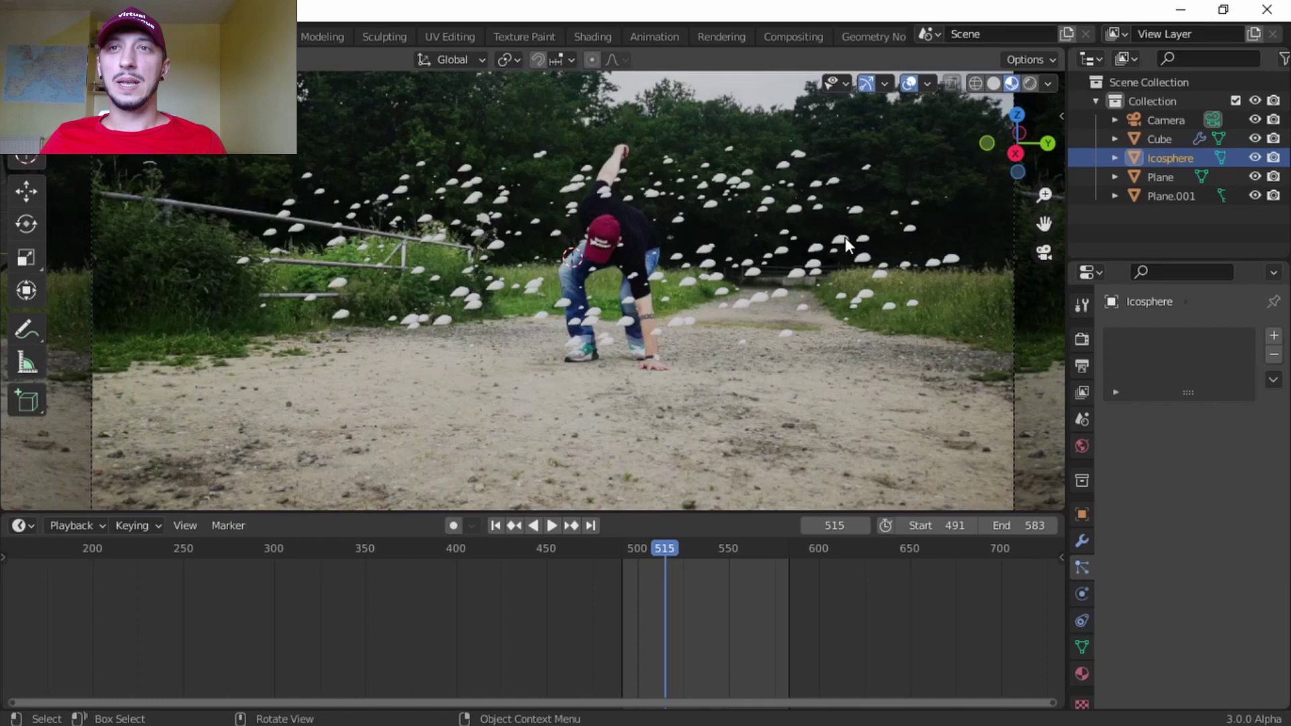
{"action": "scroll", "coordinate": [677, 343], "scroll_direction": "down", "scroll_amount": 5}
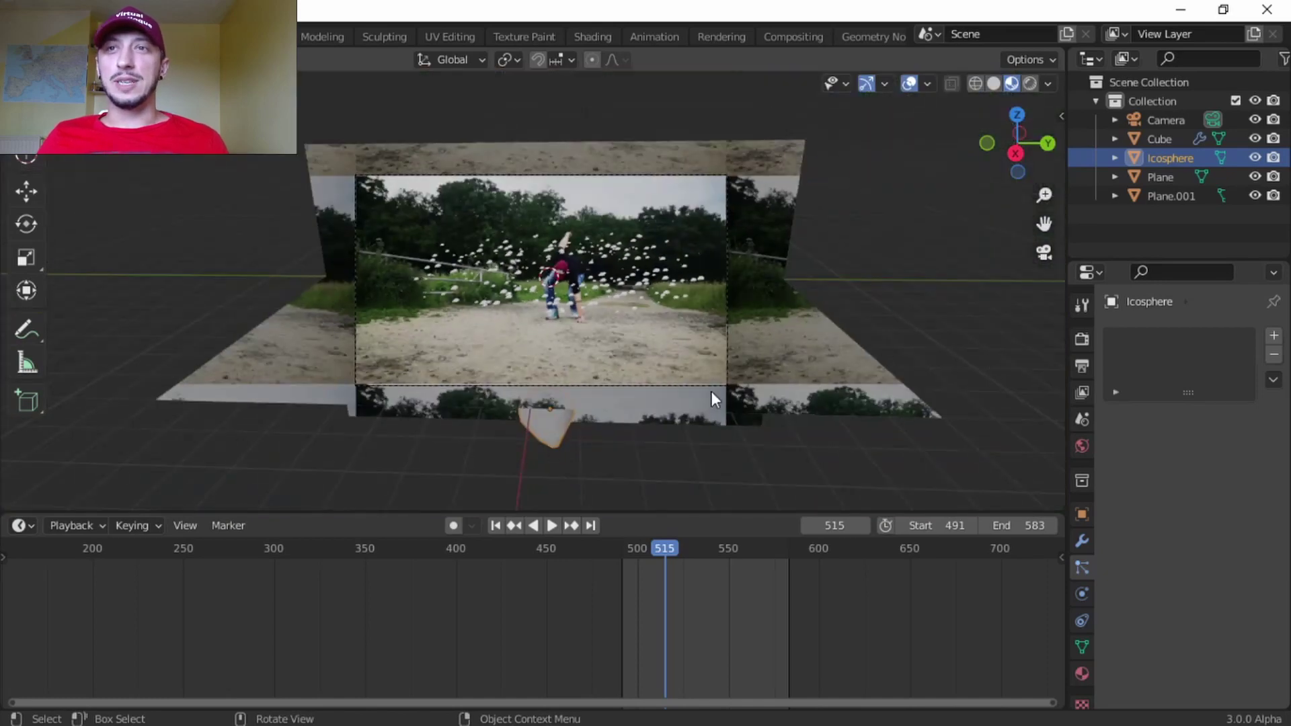
Review the Cube's particle settings, then switch the viewport to Rendered shading
{"action": "left_click", "coordinate": [1160, 139]}
{"action": "scroll", "coordinate": [1180, 486], "scroll_direction": "down", "scroll_amount": 4}
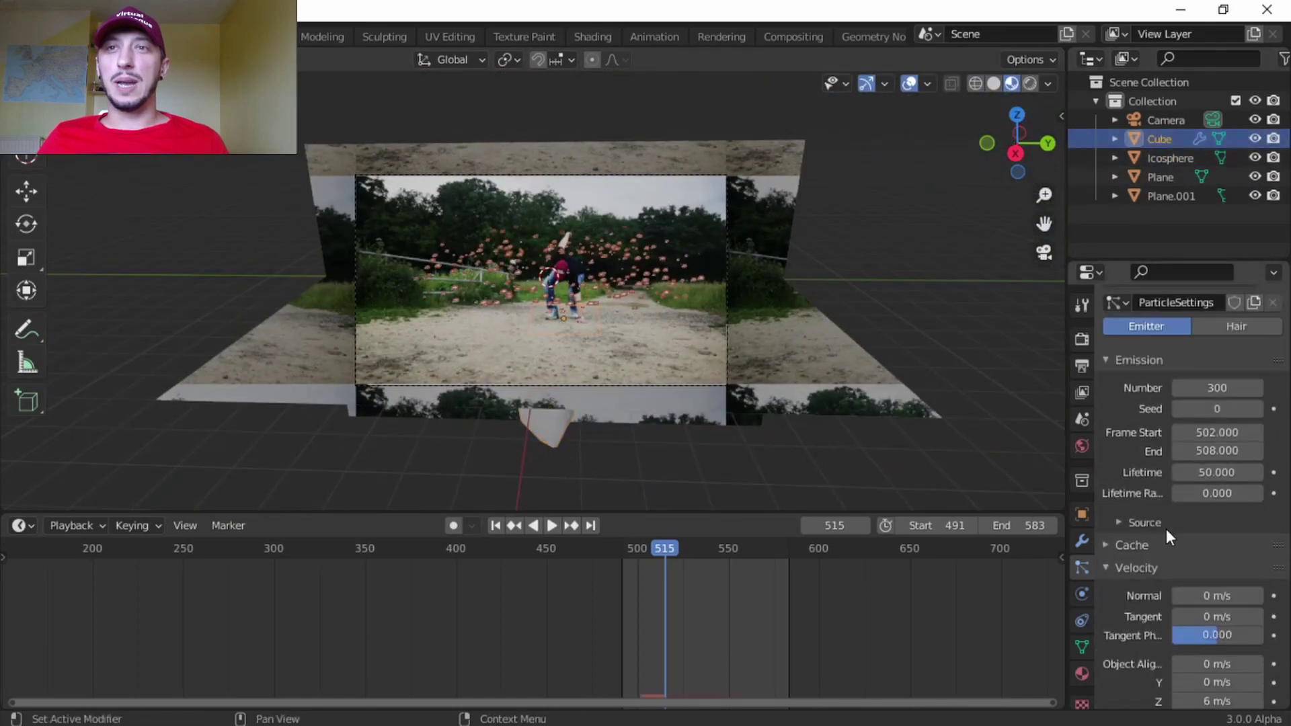
{"action": "scroll", "coordinate": [1166, 528], "scroll_direction": "down", "scroll_amount": 12}
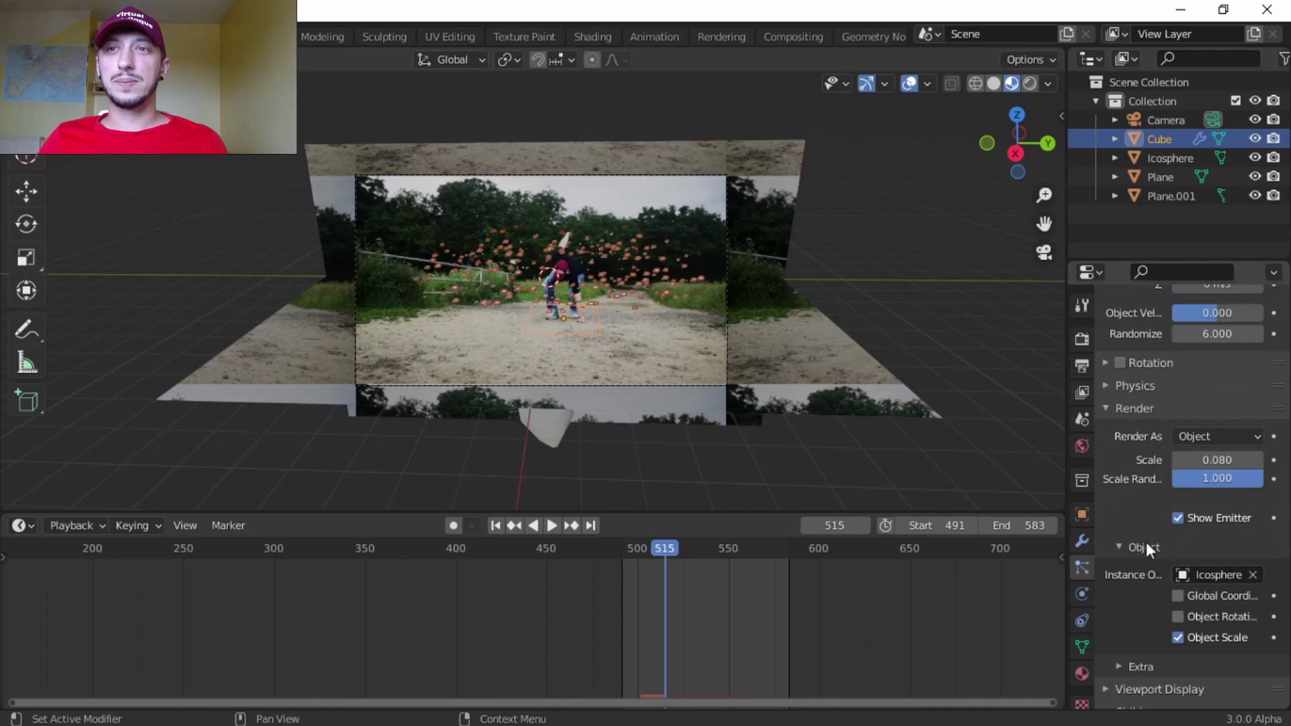
{"action": "scroll", "coordinate": [1184, 484], "scroll_direction": "up", "scroll_amount": 15}
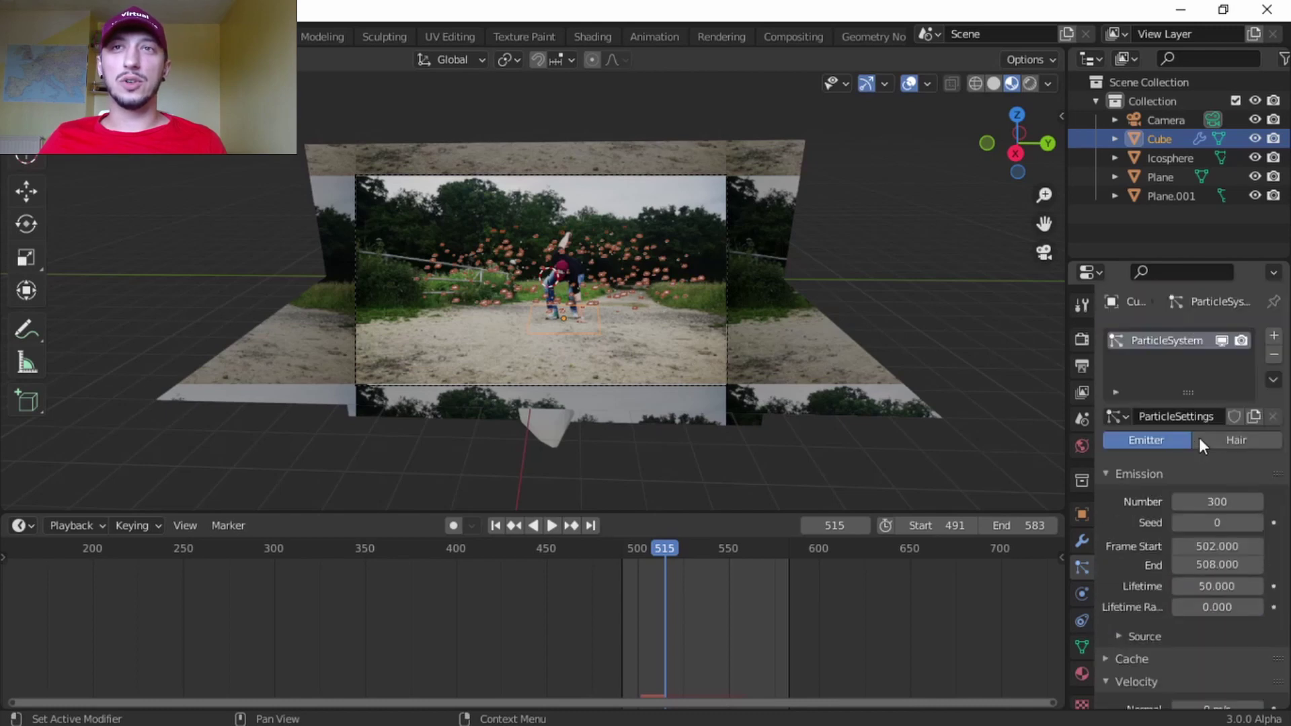
{"action": "scroll", "coordinate": [968, 279], "scroll_direction": "up", "scroll_amount": 4}
{"action": "scroll", "coordinate": [712, 269], "scroll_direction": "down", "scroll_amount": 2}
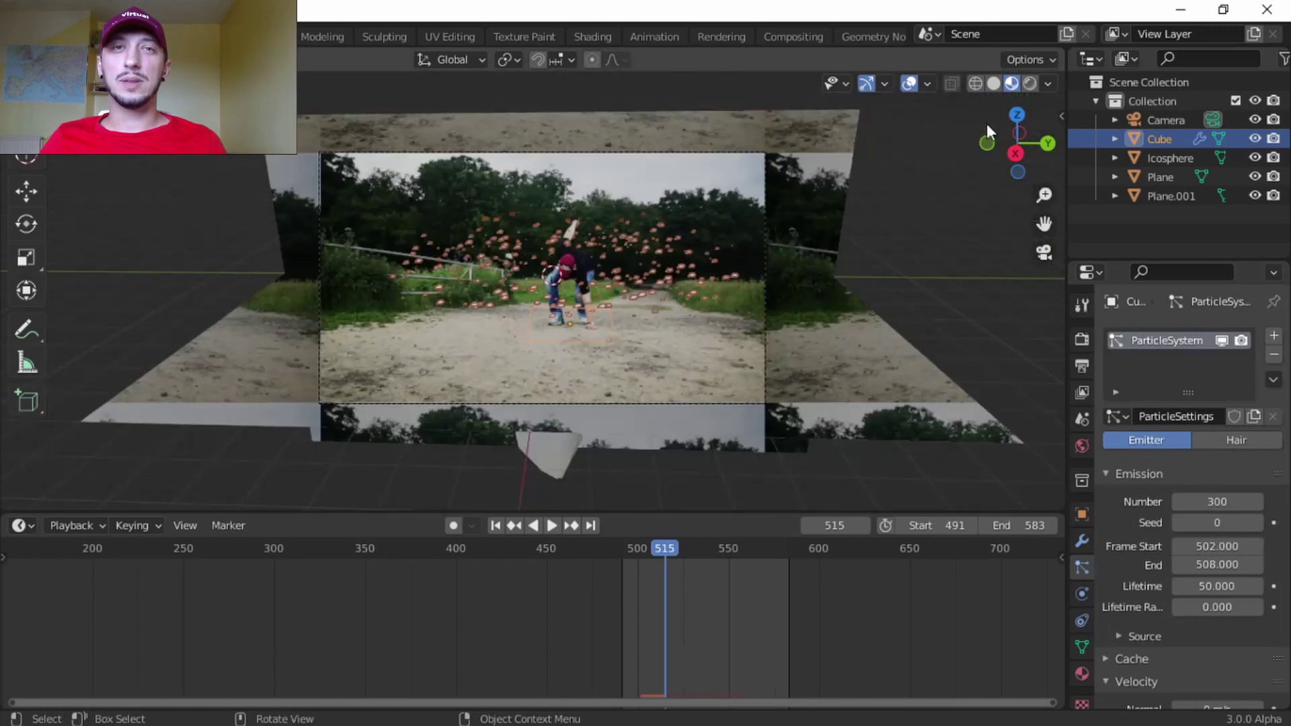
{"action": "left_click", "coordinate": [1029, 83]}
{"action": "left_click", "coordinate": [720, 241]}
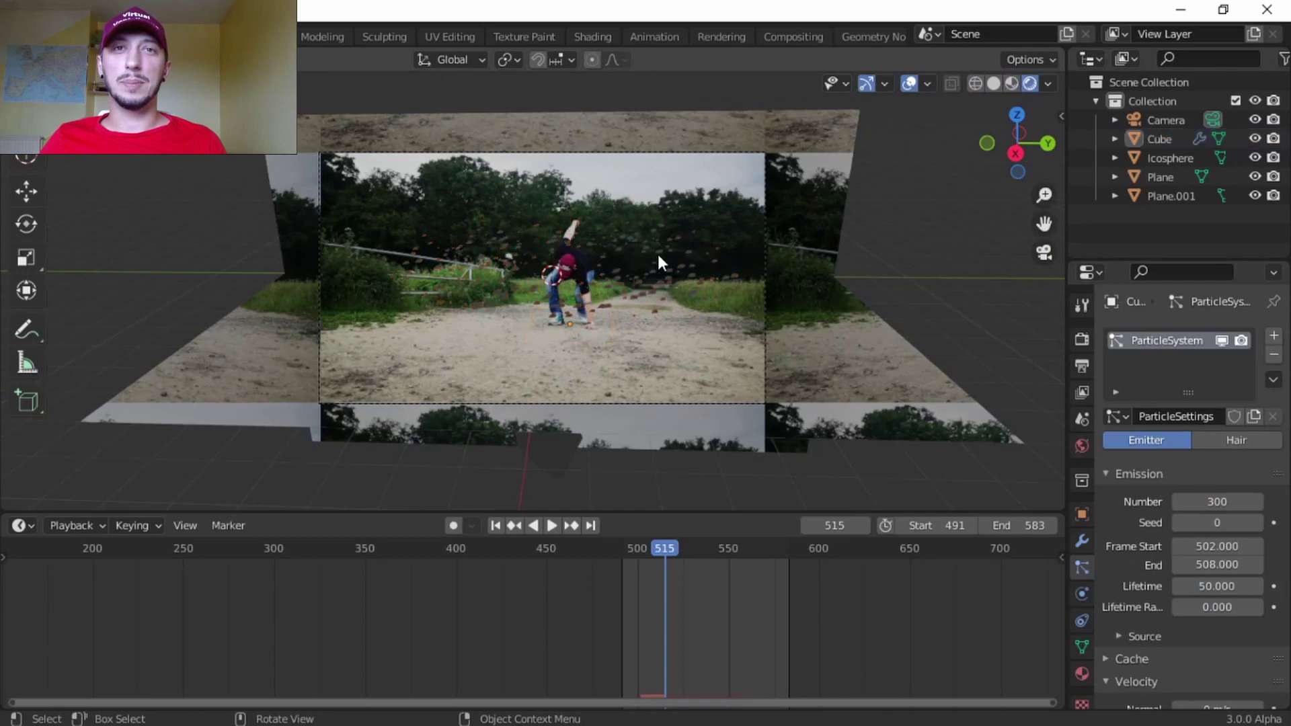
Add an Area light, raise it about 3.45 m on Z and scale it to 8.940
{"action": "key", "text": "shift+a"}
{"action": "mouse_move", "coordinate": [608, 490]}
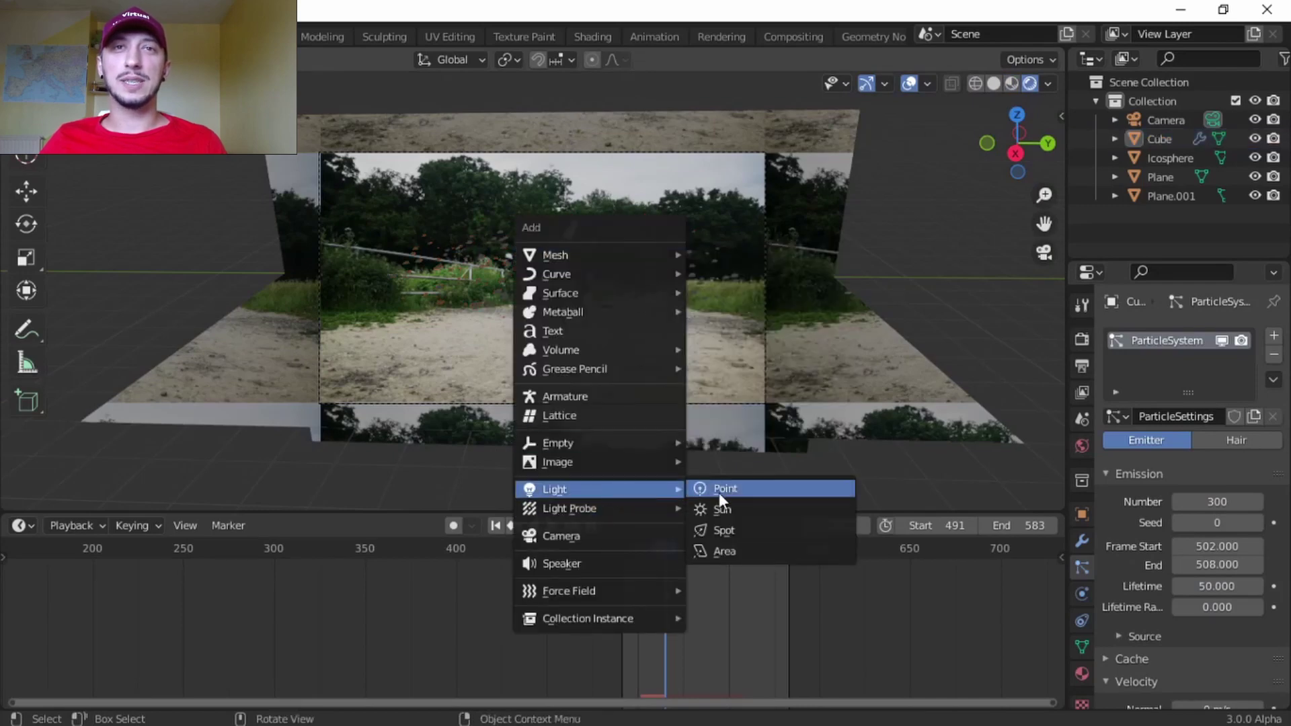
{"action": "left_click", "coordinate": [726, 552]}
{"action": "key", "text": "g"}
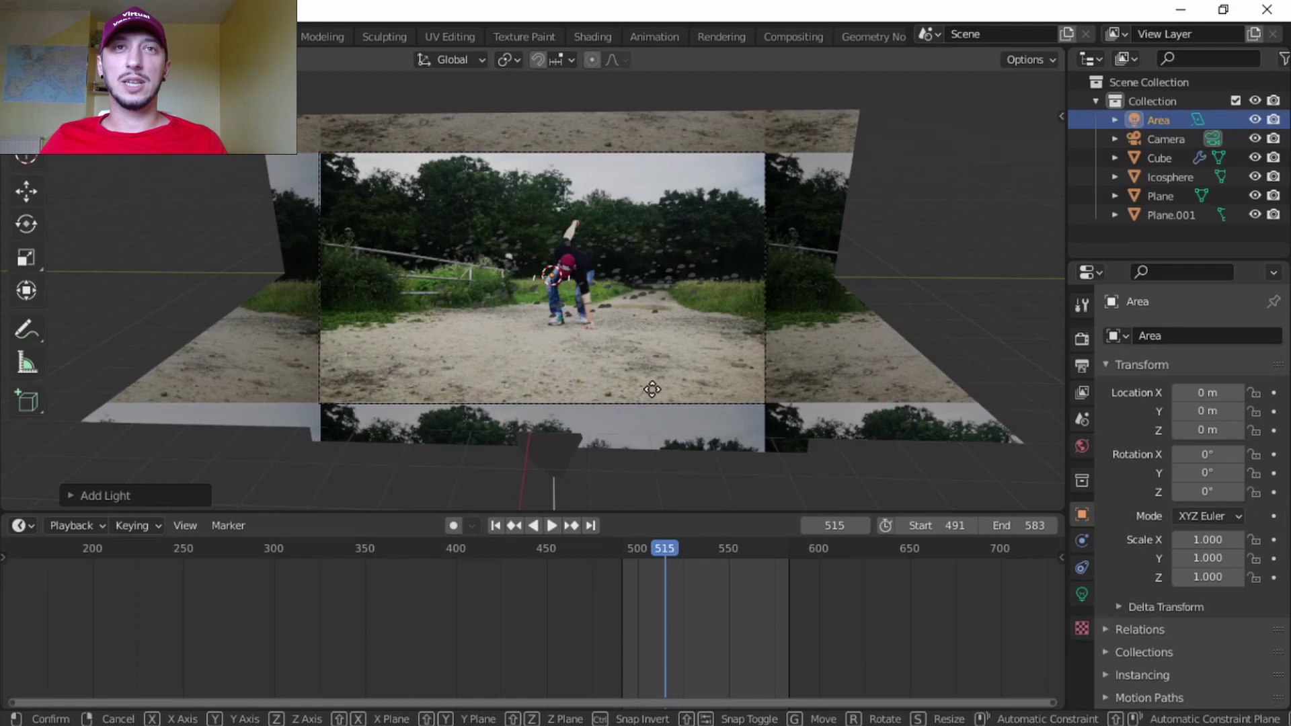
{"action": "key", "text": "z"}
{"action": "left_click", "coordinate": [659, 268]}
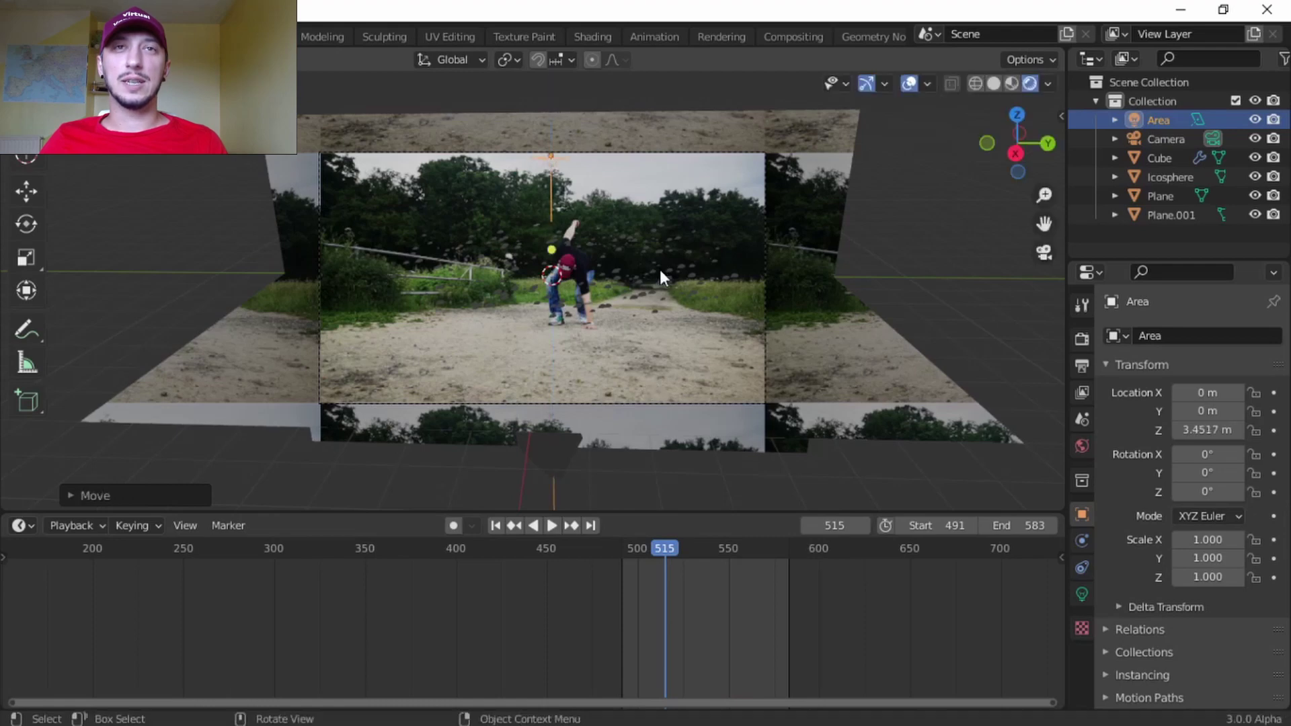
{"action": "key", "text": "s"}
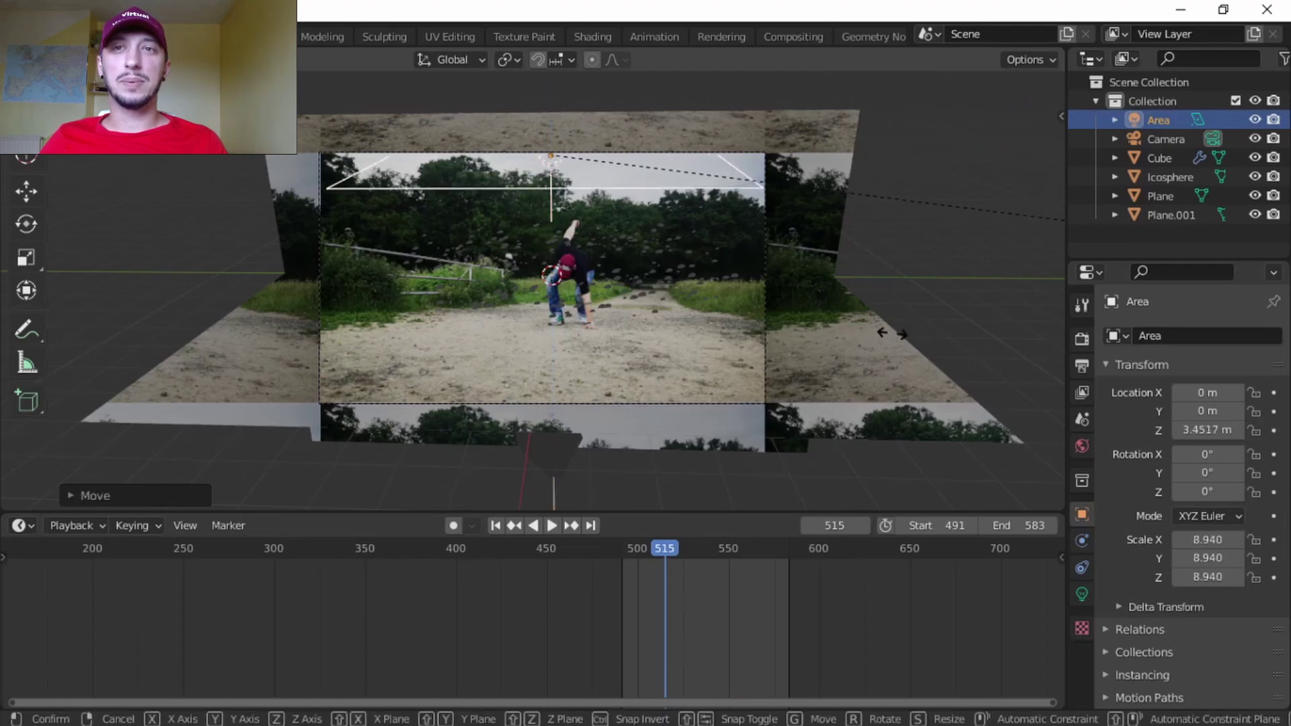
{"action": "left_click", "coordinate": [840, 335]}
Set the area light's Power to 500 W
{"action": "left_click", "coordinate": [1082, 594]}
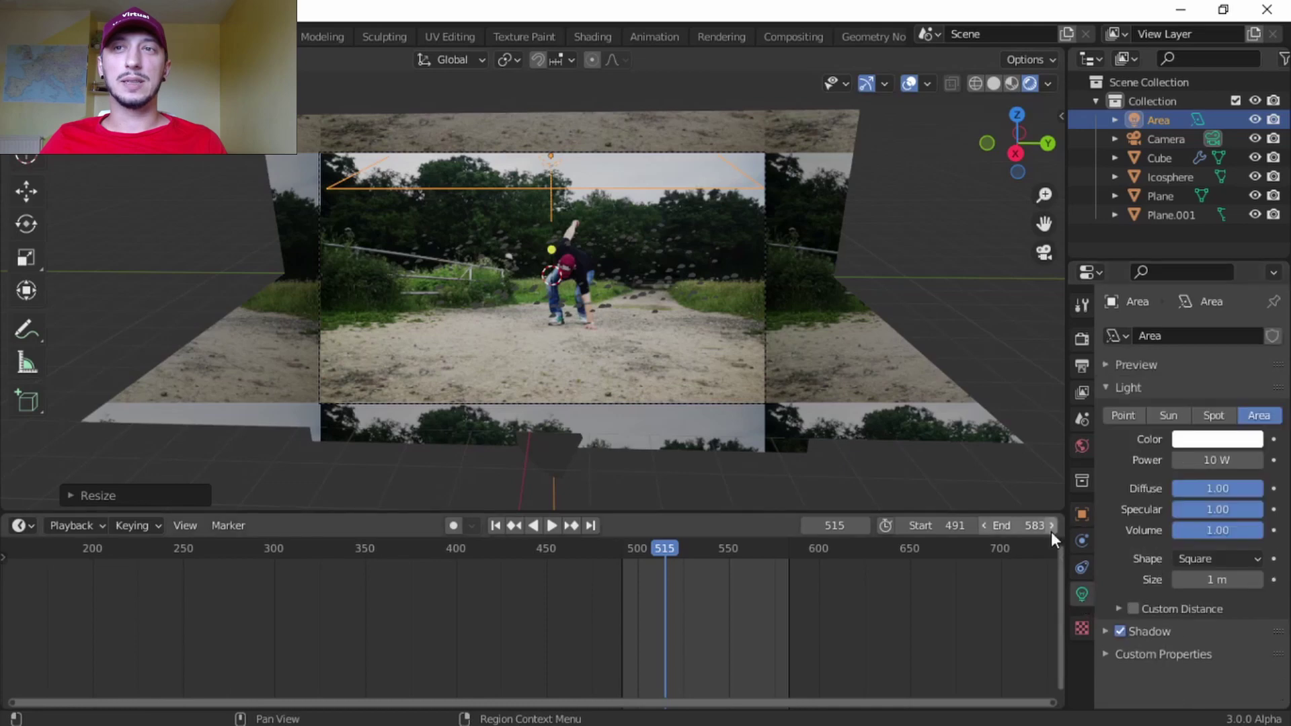
{"action": "left_click", "coordinate": [1233, 460]}
{"action": "type", "text": "500"}
{"action": "key", "text": "Return"}
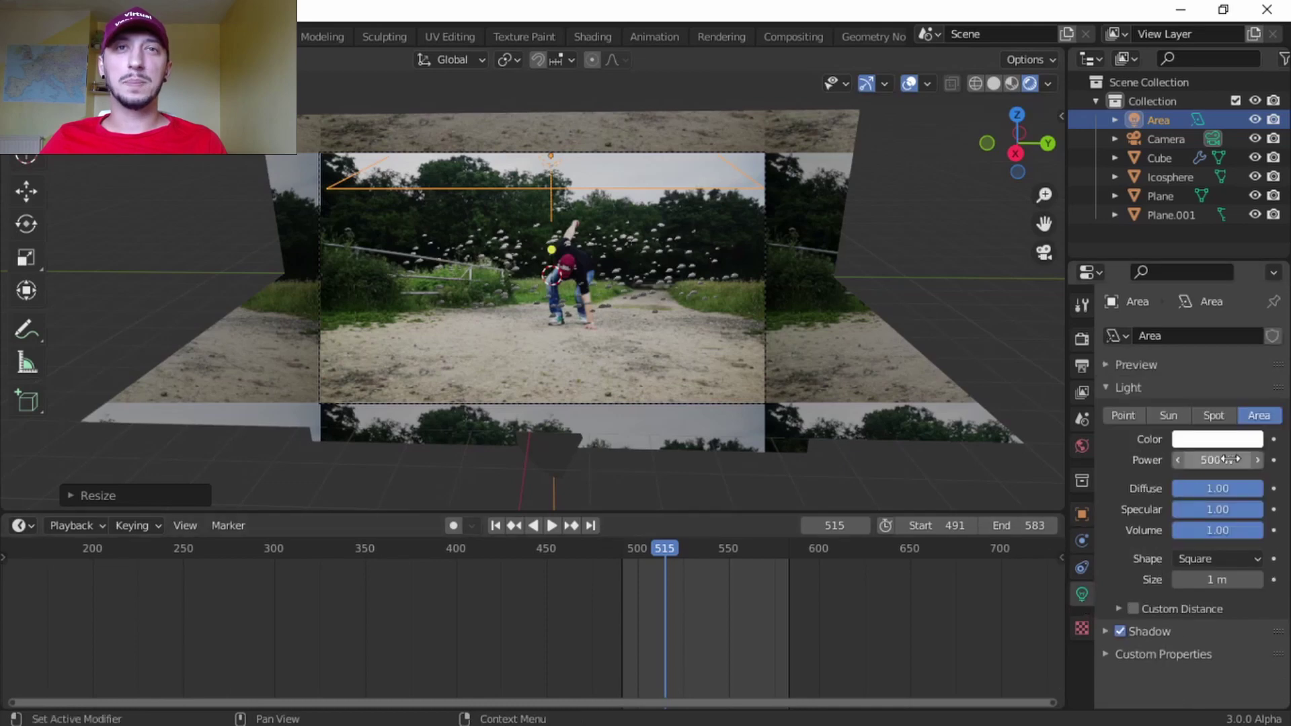
Play the animation from the start to check the lit rock particles
{"action": "key", "text": "space"}
{"action": "key", "text": "space"}
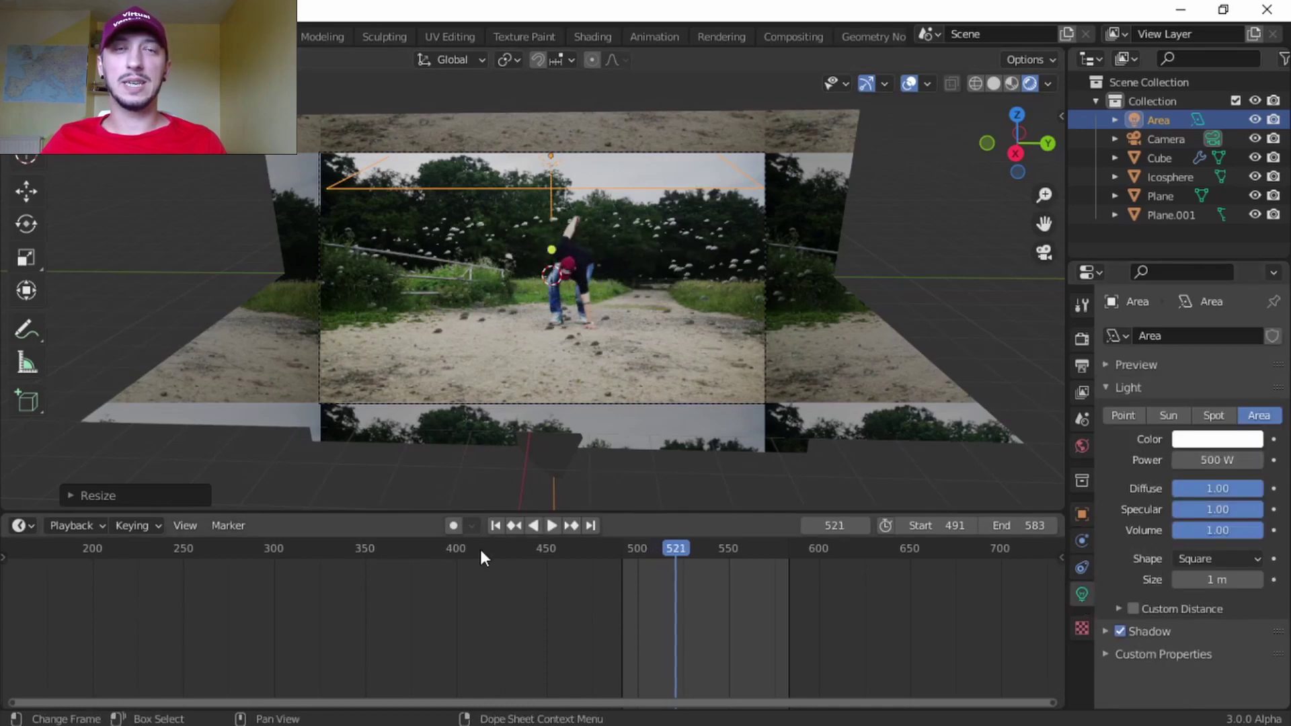
{"action": "left_click", "coordinate": [496, 525]}
{"action": "key", "text": "space"}
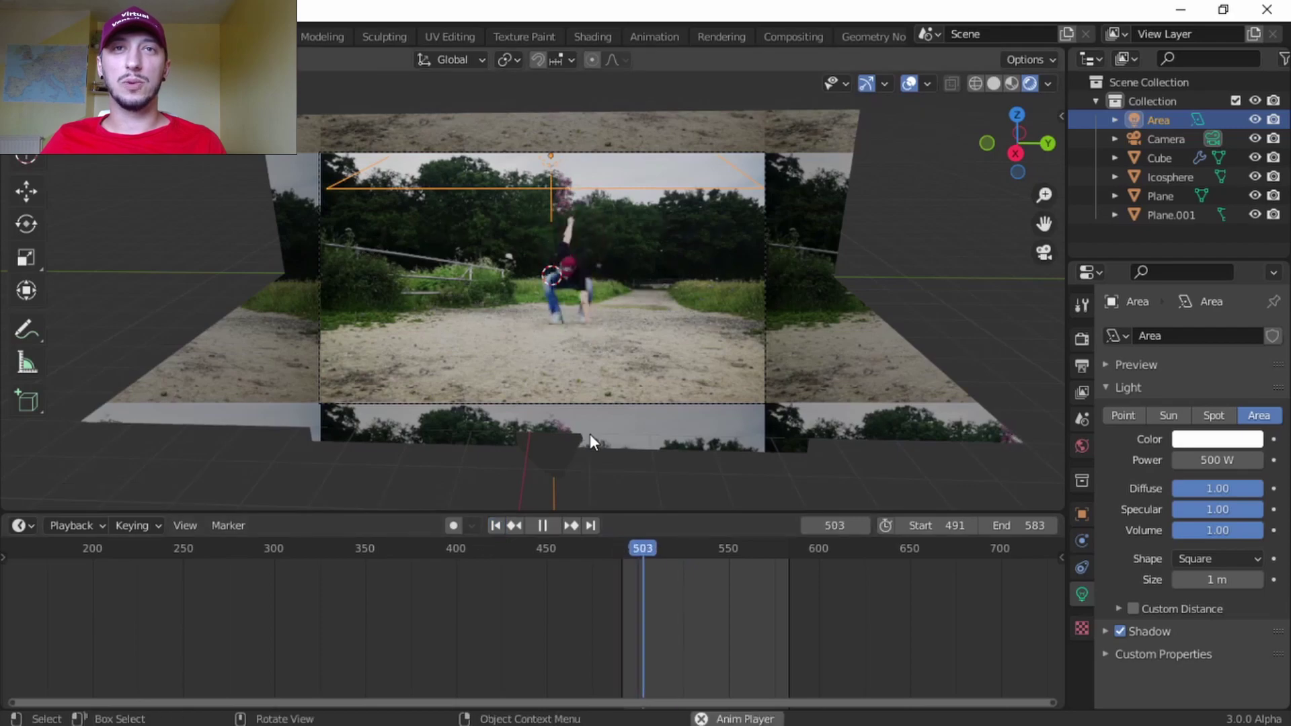
{"action": "key", "text": "space"}
{"action": "scroll", "coordinate": [587, 340], "scroll_direction": "up", "scroll_amount": 3}
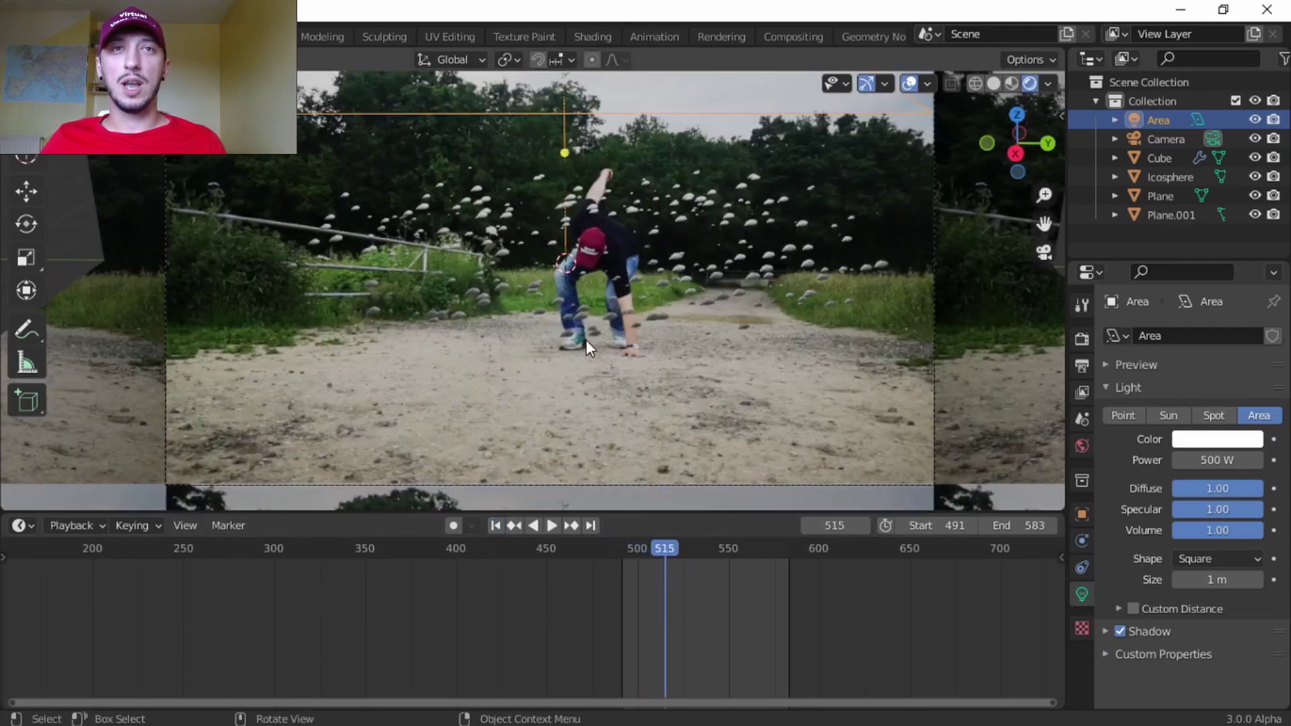
{"action": "scroll", "coordinate": [587, 340], "scroll_direction": "down", "scroll_amount": 3}
{"action": "scroll", "coordinate": [586, 340], "scroll_direction": "up", "scroll_amount": 4}
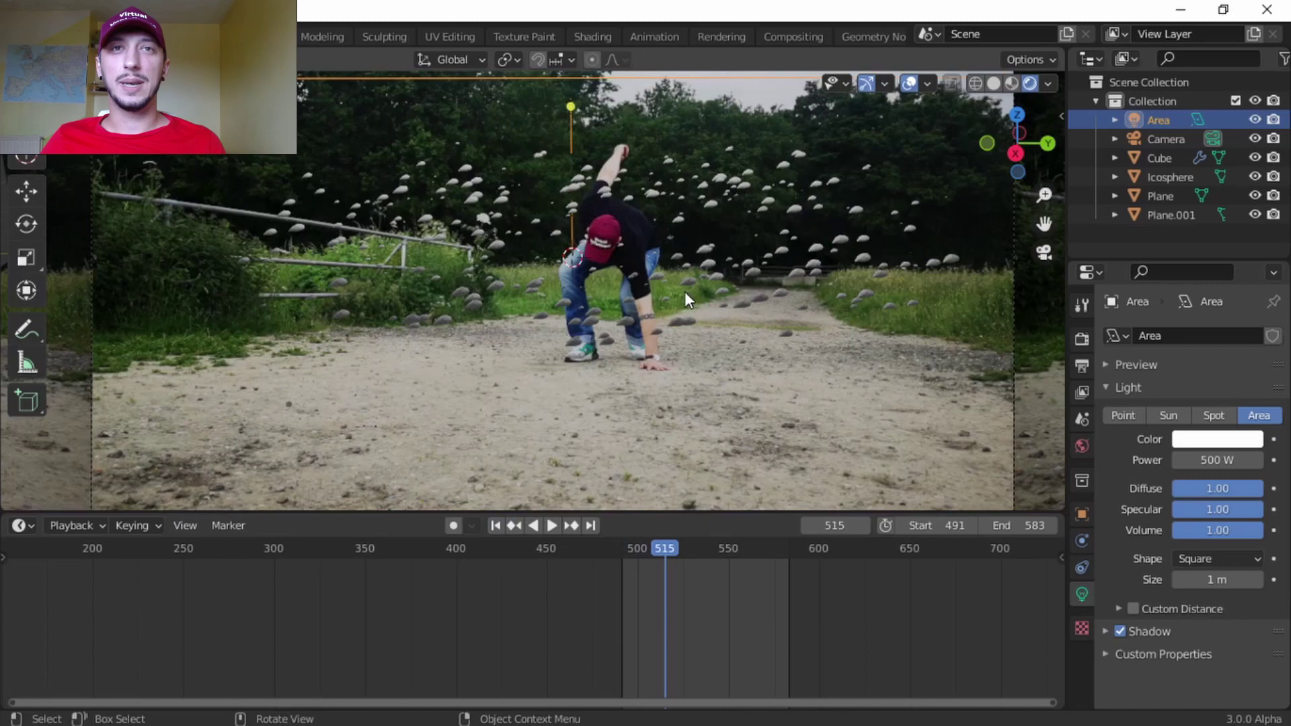
{"action": "scroll", "coordinate": [686, 298], "scroll_direction": "down", "scroll_amount": 4}
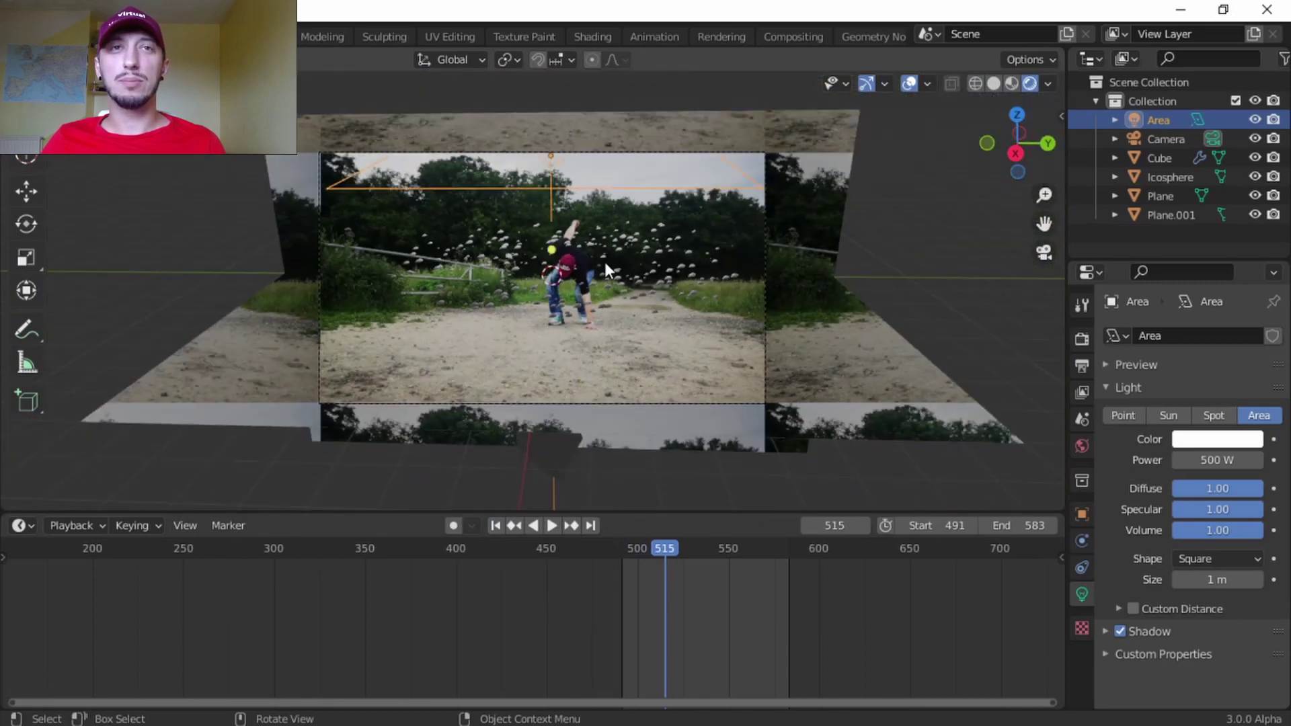
{"action": "scroll", "coordinate": [604, 261], "scroll_direction": "up", "scroll_amount": 5}
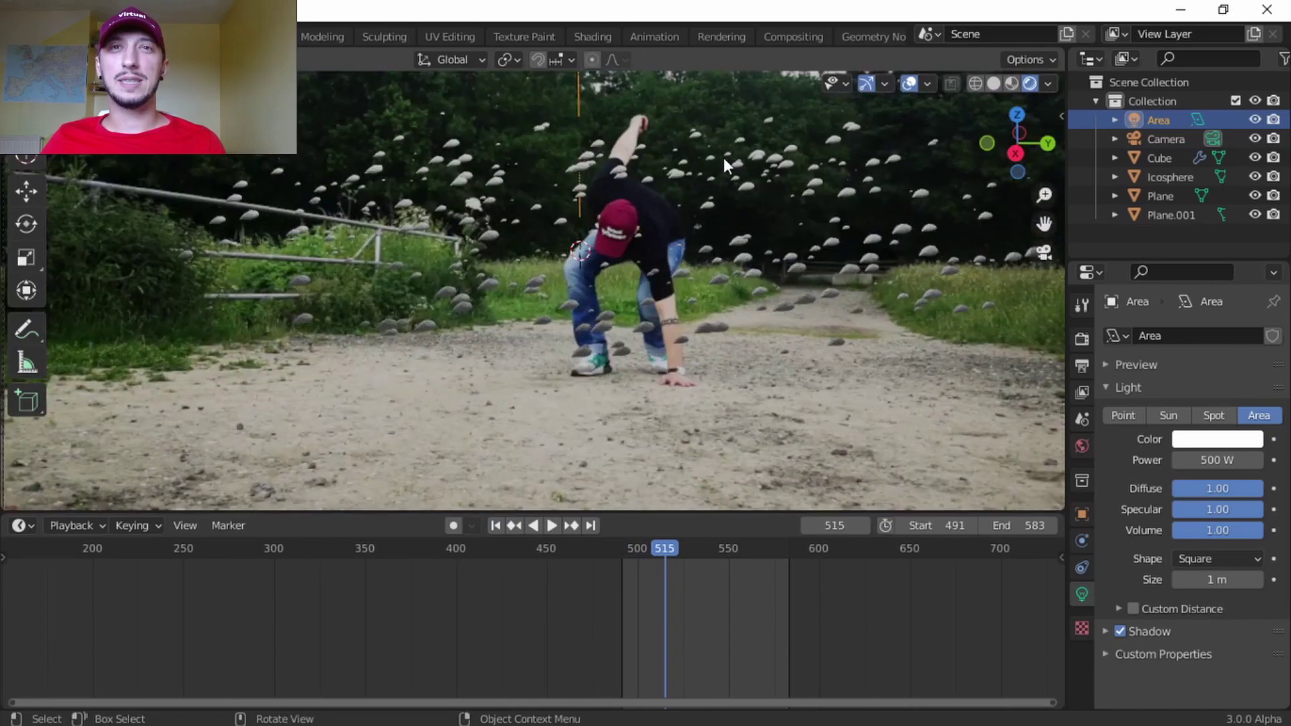
{"action": "scroll", "coordinate": [664, 261], "scroll_direction": "down", "scroll_amount": 4}
{"action": "middle_click_drag", "start_coordinate": [665, 261], "coordinate": [793, 302]}
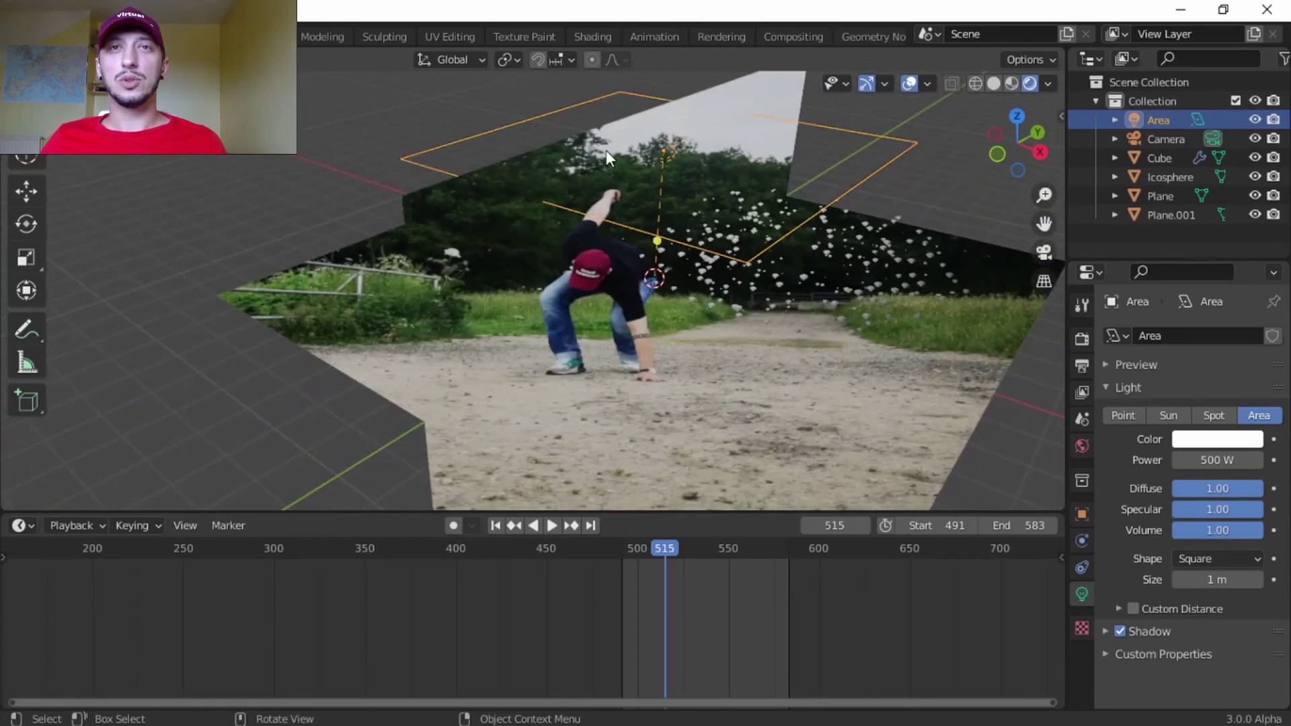
Select Plane.001 and move it to a new position
{"action": "left_click", "coordinate": [726, 286]}
{"action": "key", "text": "g"}
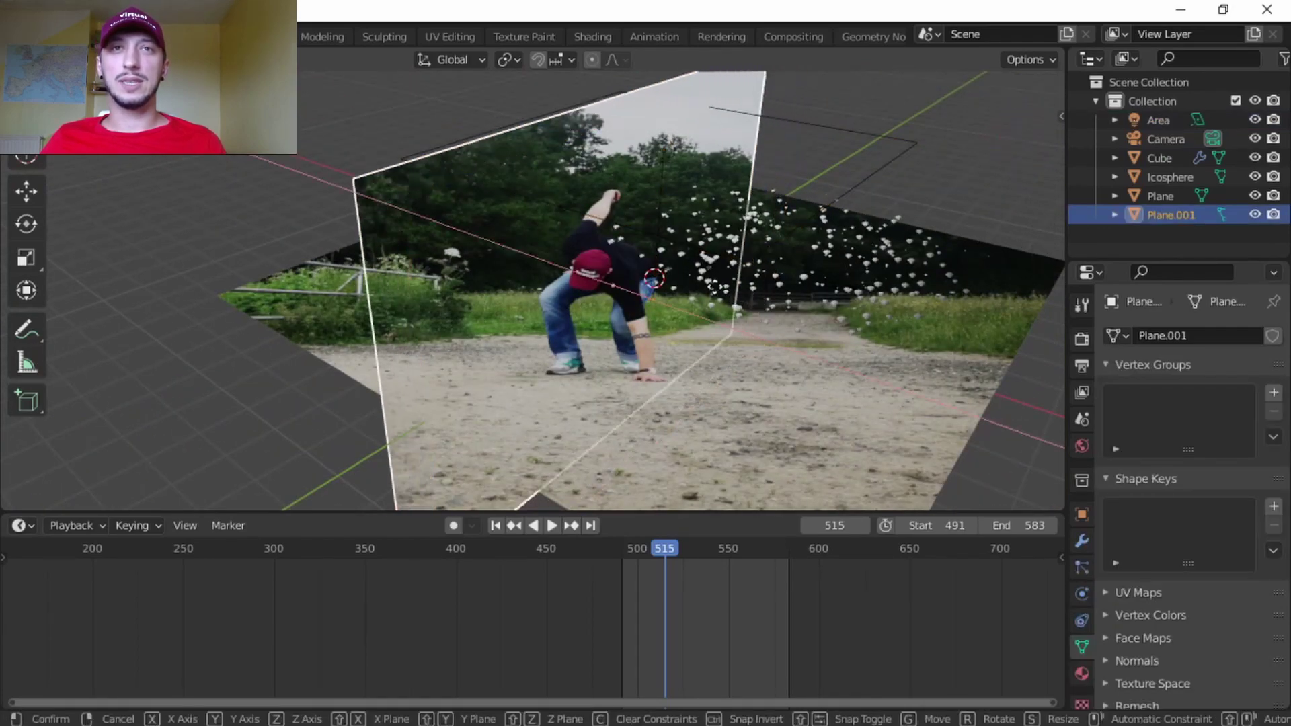
{"action": "left_click", "coordinate": [688, 272]}
In Edit Mode, add a vertical loop cut through the middle of Plane.001
{"action": "key", "text": "Tab"}
{"action": "middle_click_drag", "start_coordinate": [727, 253], "coordinate": [604, 233]}
{"action": "key", "text": "ctrl+r"}
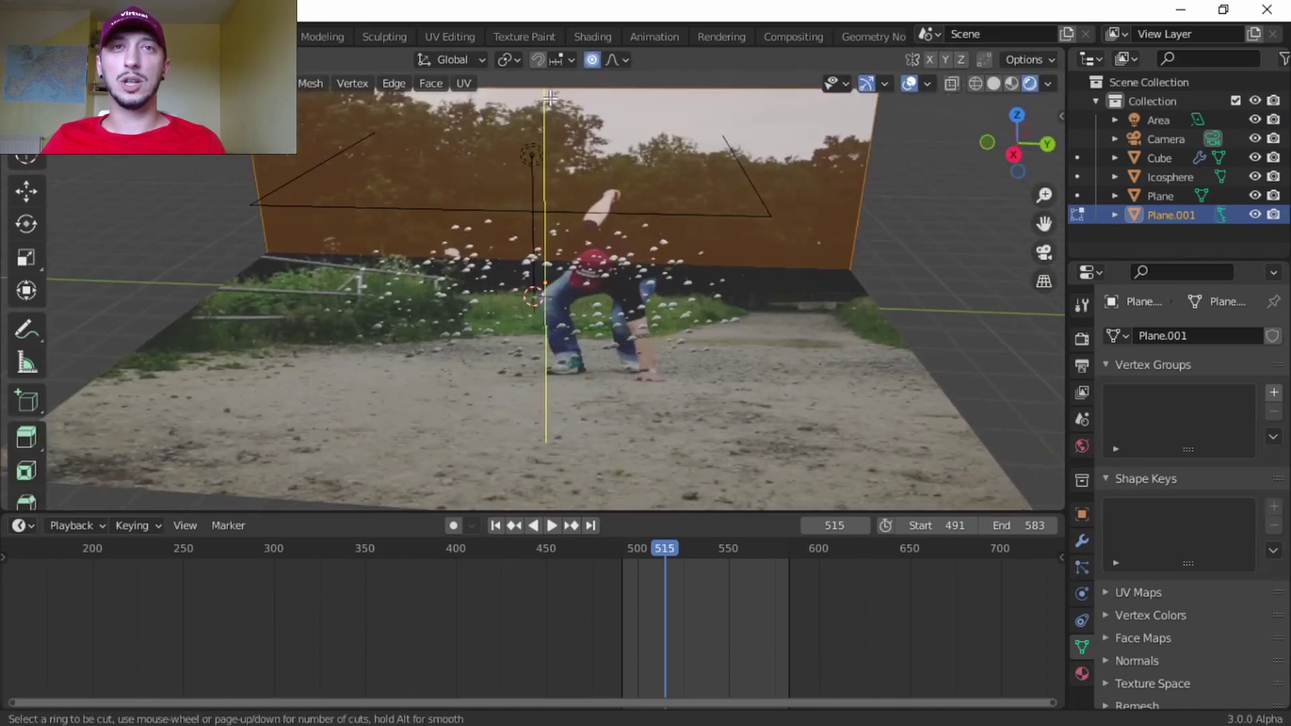
{"action": "left_click", "coordinate": [550, 98]}
{"action": "right_click", "coordinate": [550, 98]}
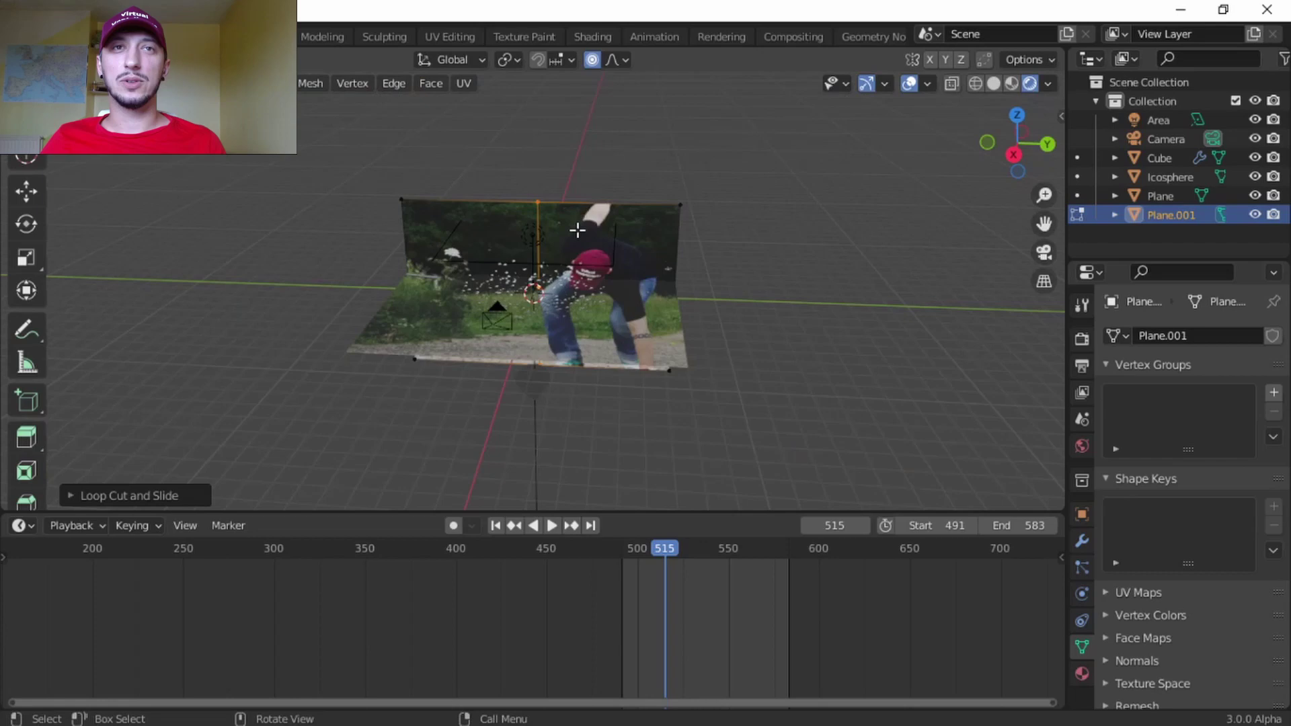
Bend one side of the plane outward along X with proportional falloff
{"action": "middle_click_drag", "start_coordinate": [578, 231], "coordinate": [672, 235]}
{"action": "left_click", "coordinate": [457, 206]}
{"action": "left_click_drag", "start_coordinate": [482, 384], "coordinate": [408, 448], "text": "shift"}
{"action": "middle_click_drag", "start_coordinate": [780, 259], "coordinate": [645, 313]}
{"action": "middle_click_drag", "start_coordinate": [643, 429], "coordinate": [620, 379]}
{"action": "key", "text": "g"}
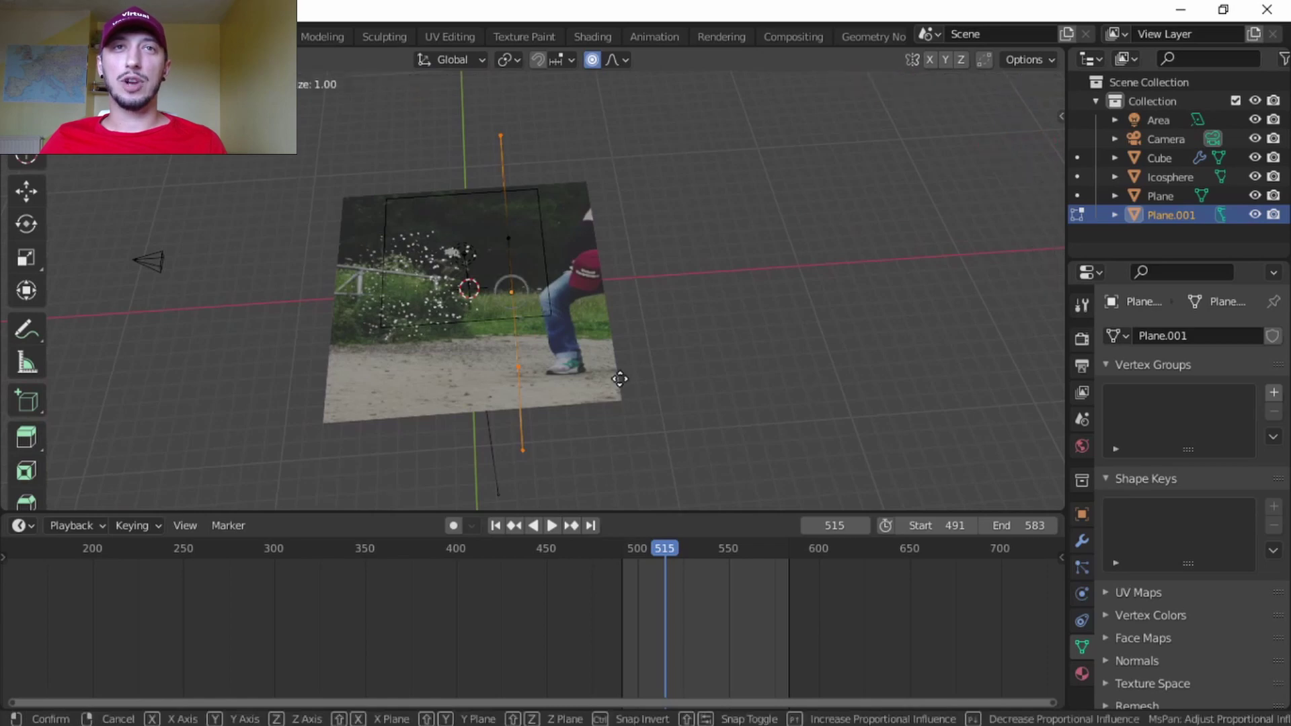
{"action": "key", "text": "z"}
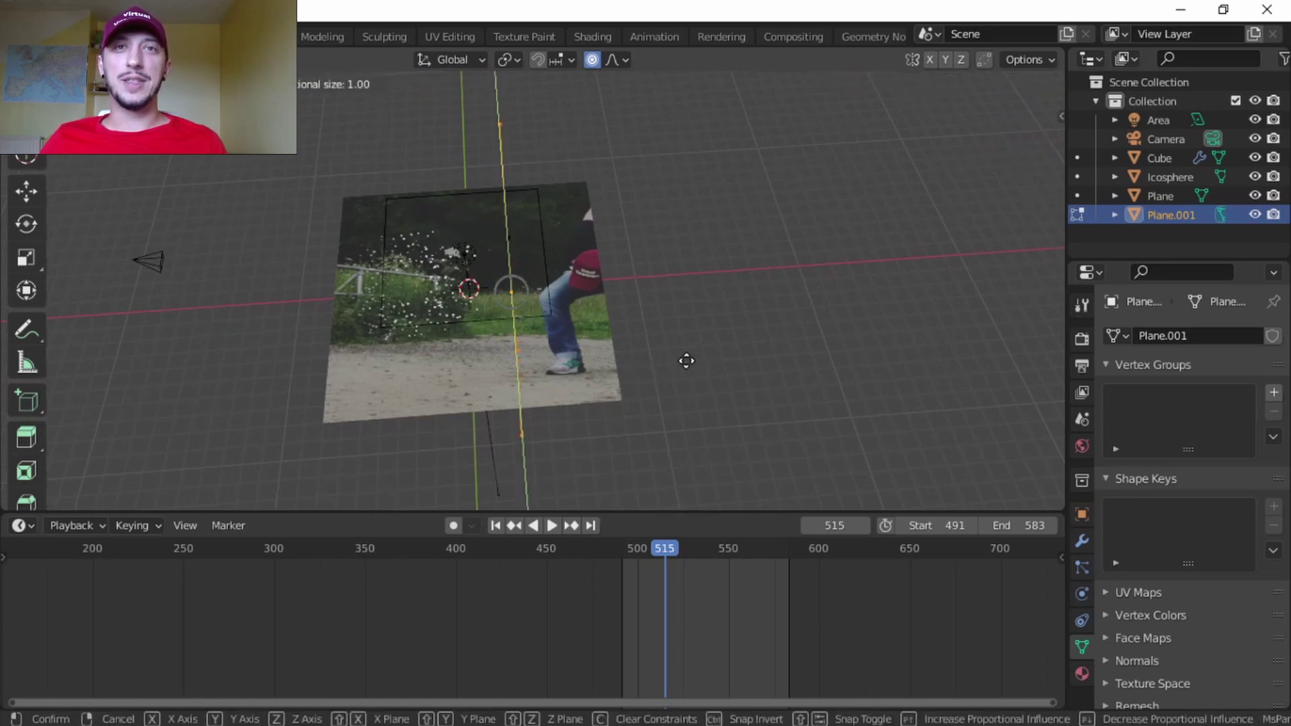
{"action": "key", "text": "x"}
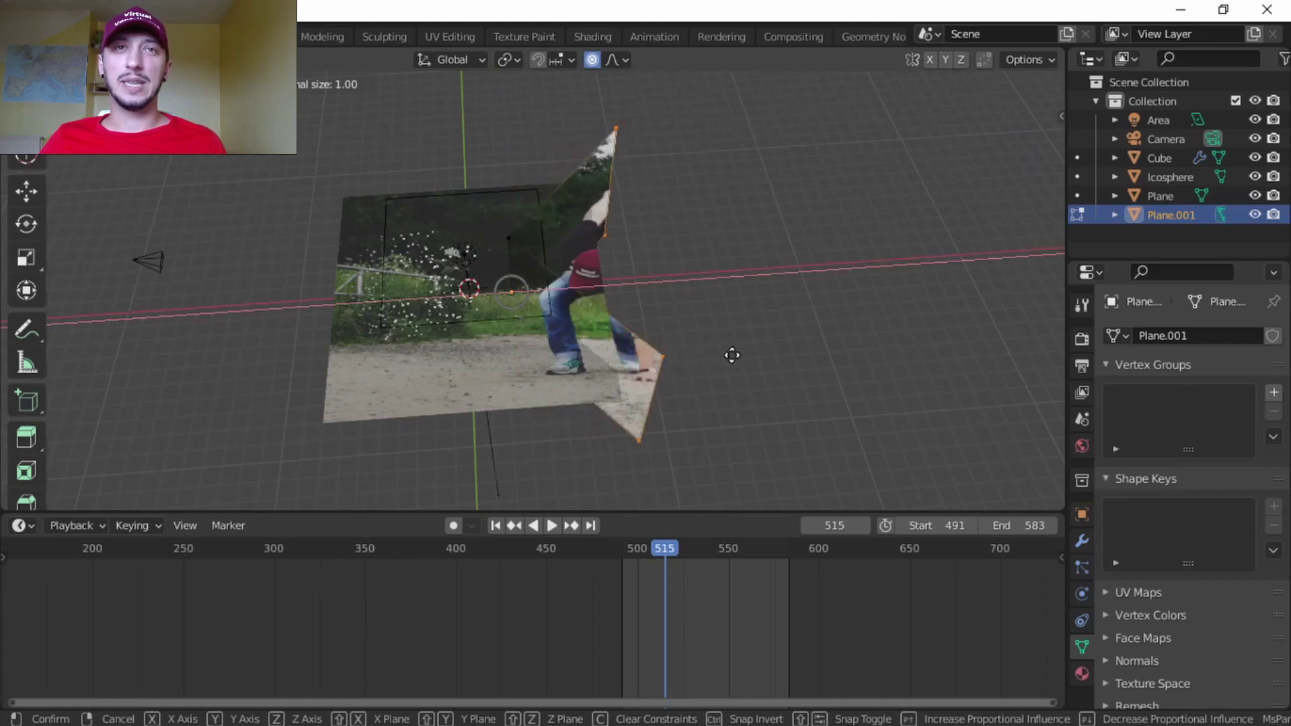
{"action": "left_click", "coordinate": [720, 357]}
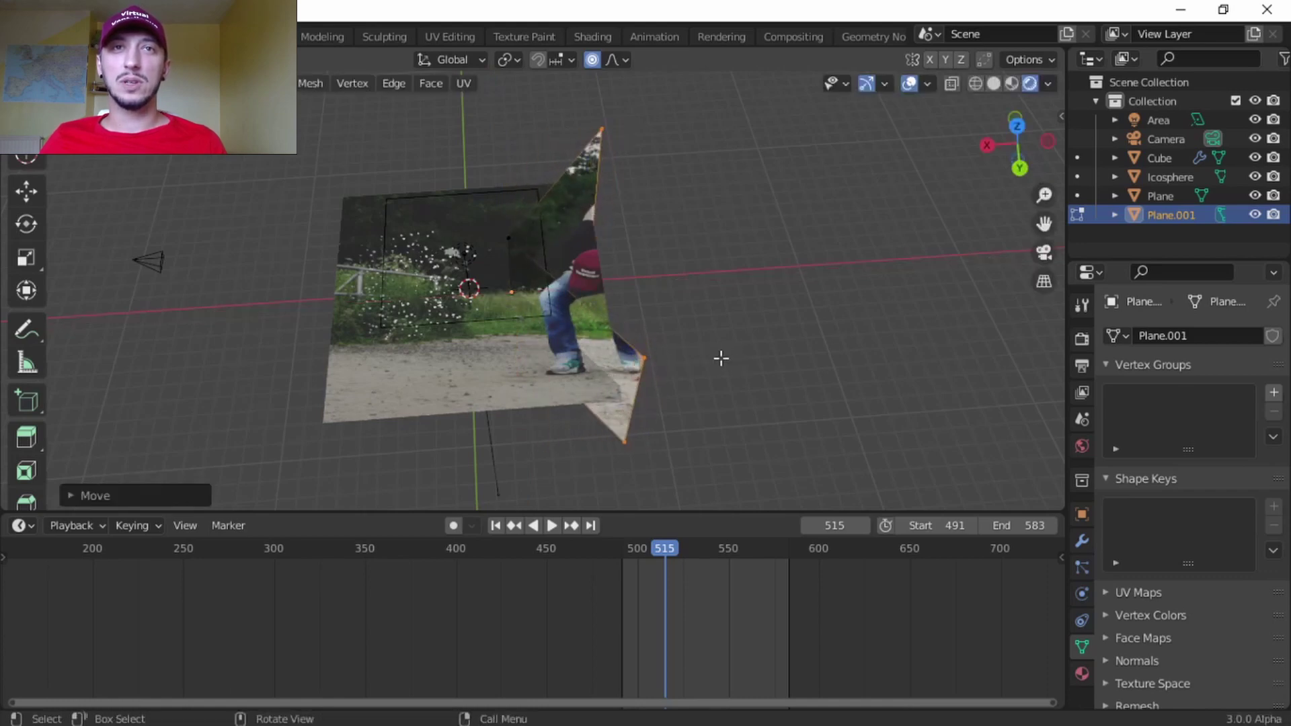
In camera view and Object Mode, start moving Plane.001 along X toward the camera
{"action": "key", "text": "KP_0"}
{"action": "middle_click_drag", "start_coordinate": [758, 294], "coordinate": [756, 332], "text": "shift"}
{"action": "key", "text": "Tab"}
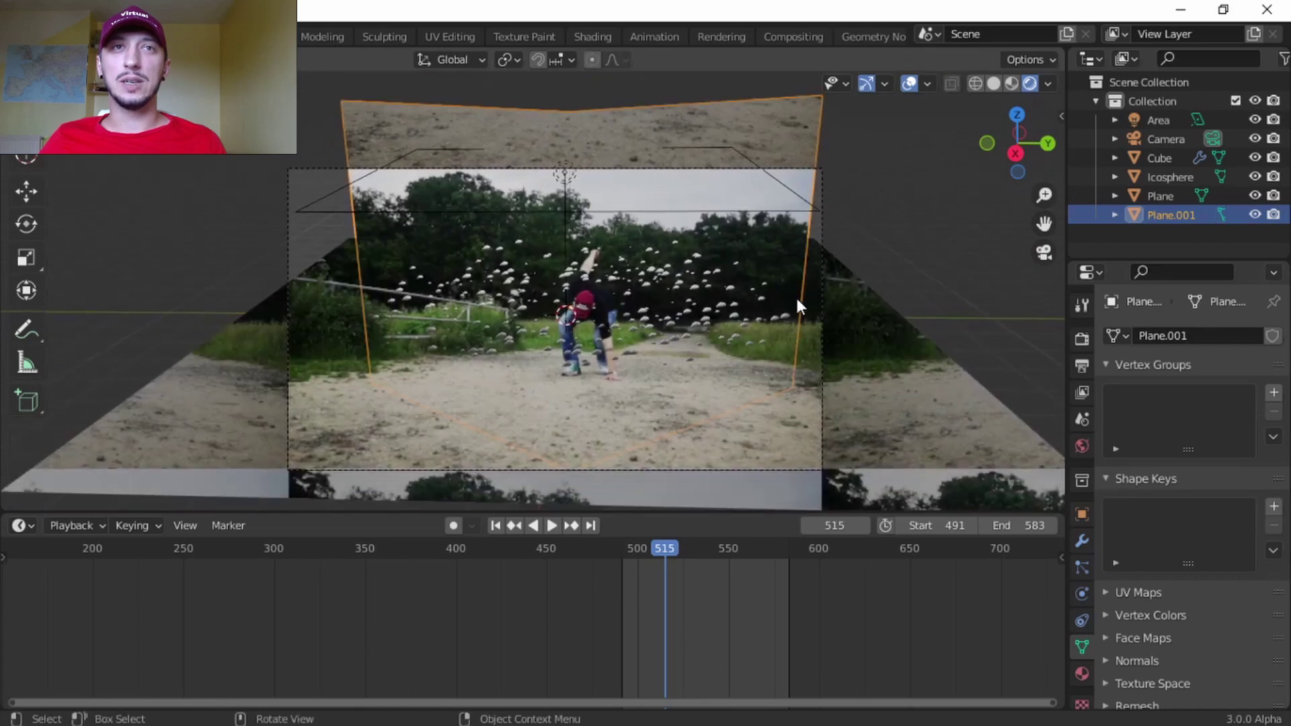
{"action": "key", "text": "g"}
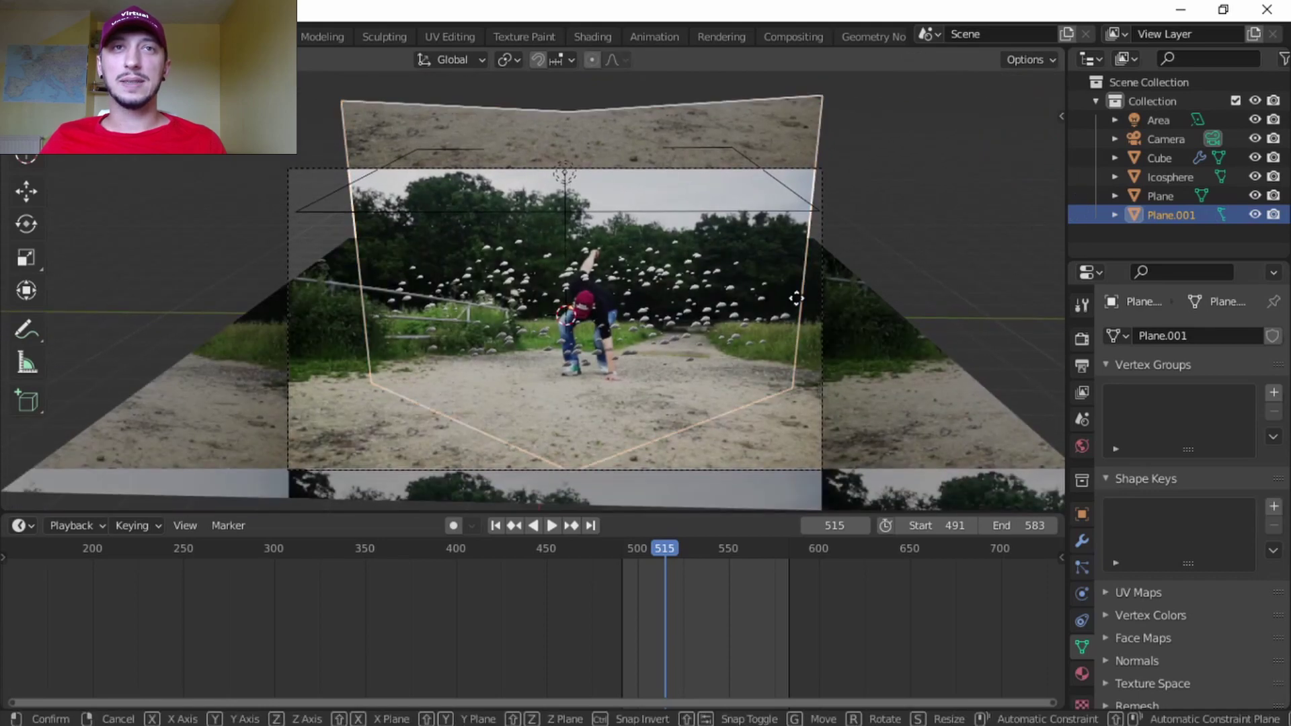
{"action": "key", "text": "x"}
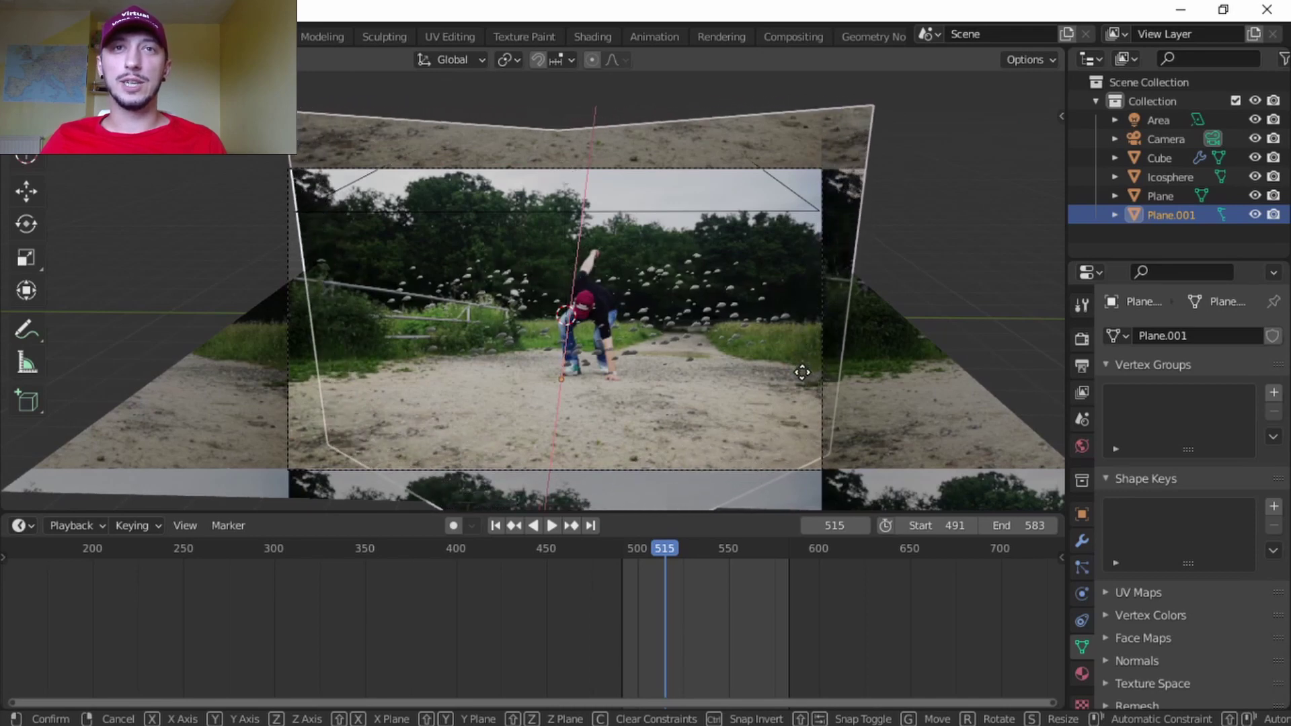
Confirm Plane.001's new position and play the landing from the start, stopping around frame 516
{"action": "left_click", "coordinate": [784, 361]}
{"action": "key", "text": "space"}
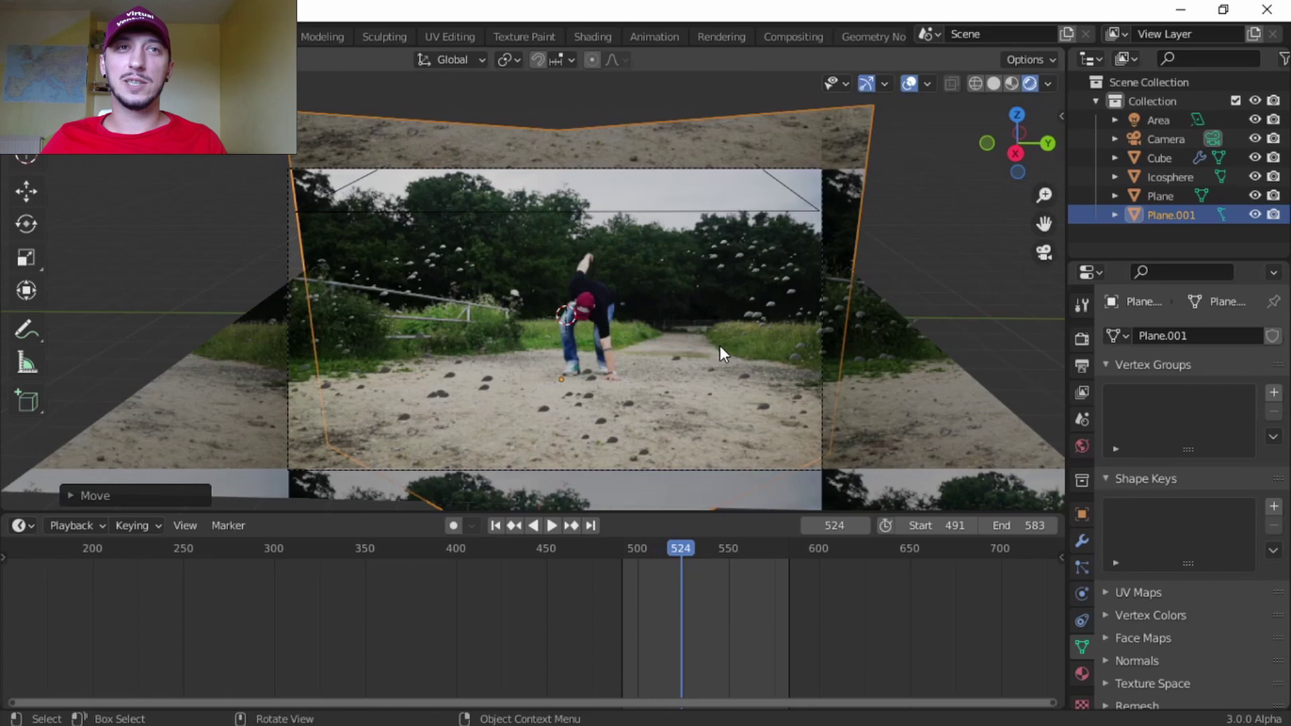
{"action": "key", "text": "space"}
{"action": "left_click", "coordinate": [495, 526]}
{"action": "key", "text": "space"}
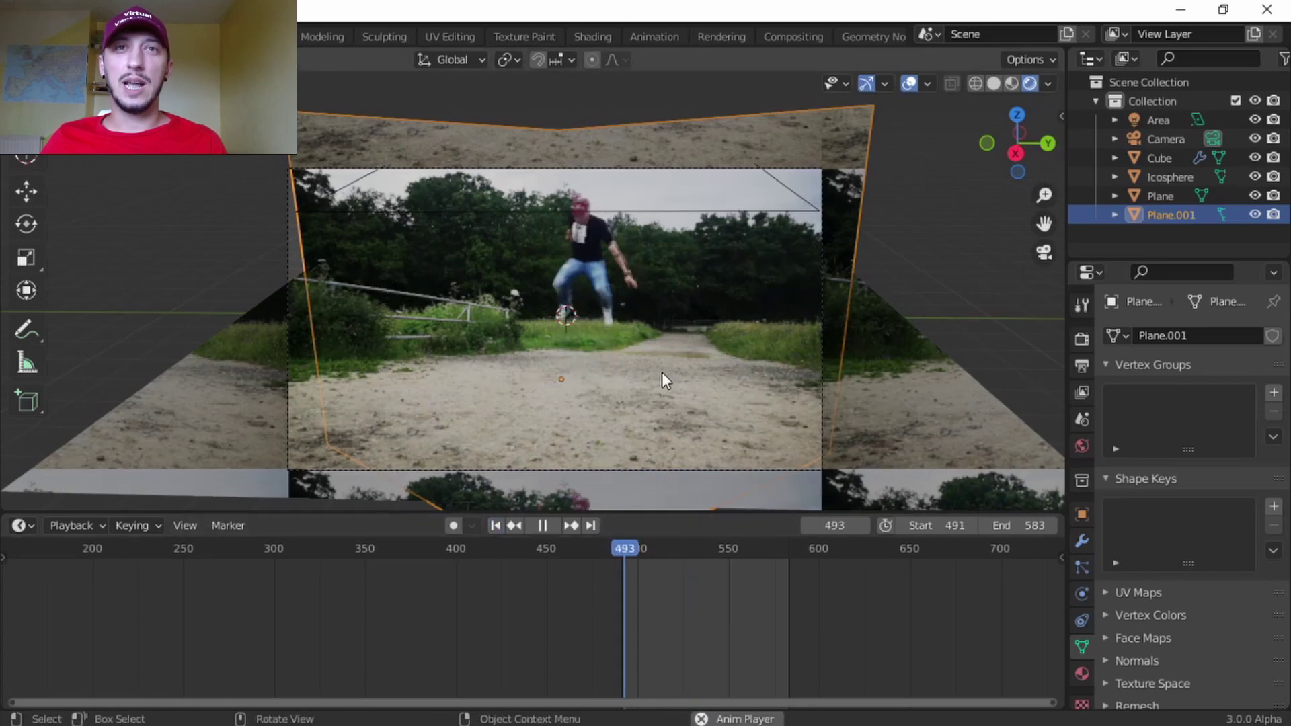
{"action": "key", "text": "space"}
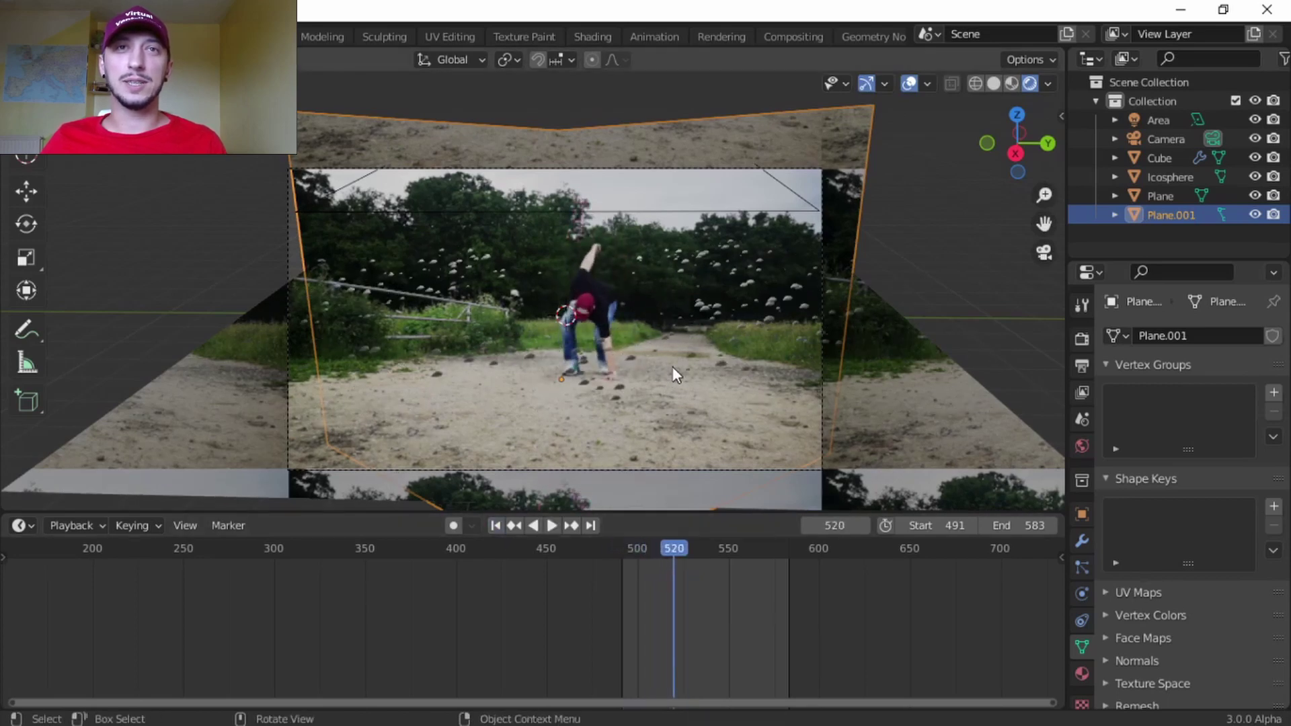
{"action": "key", "text": "Left"}
{"action": "key", "text": "Left"}
{"action": "key", "text": "Left"}
{"action": "key", "text": "Left"}
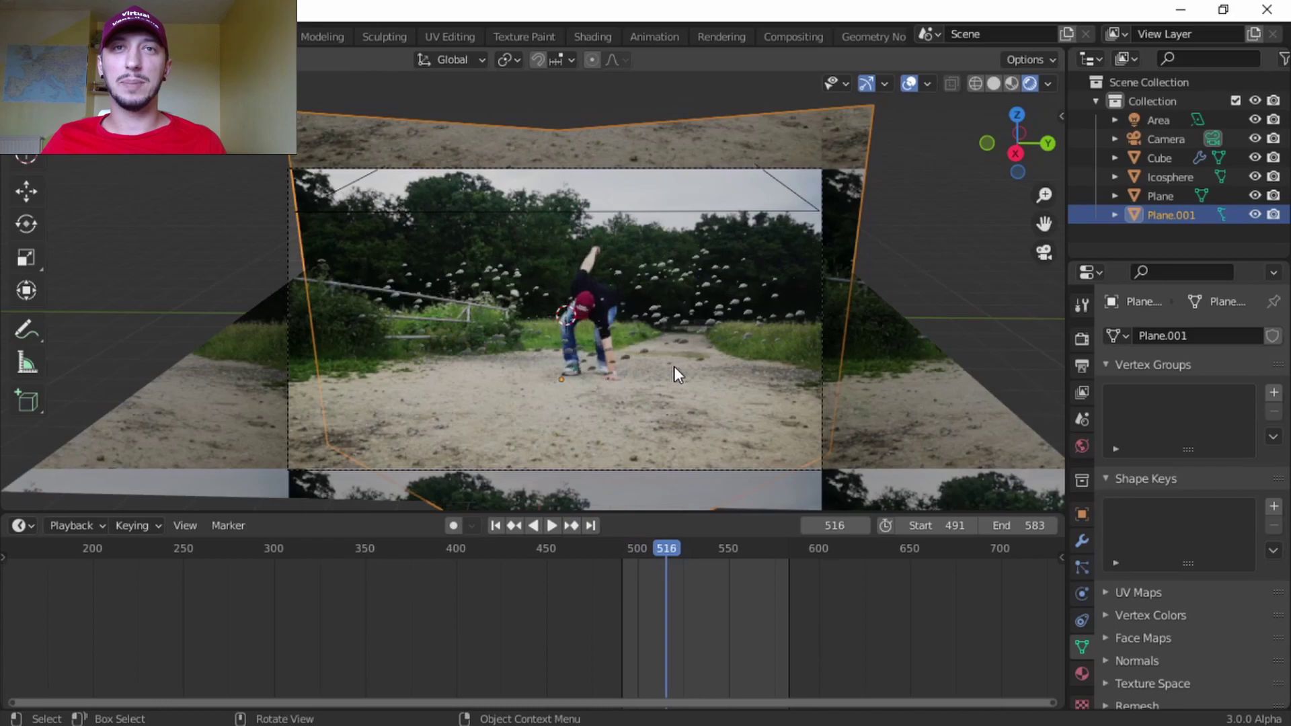
{"action": "scroll", "coordinate": [668, 297], "scroll_direction": "up", "scroll_amount": 4}
{"action": "scroll", "coordinate": [632, 293], "scroll_direction": "down", "scroll_amount": 4}
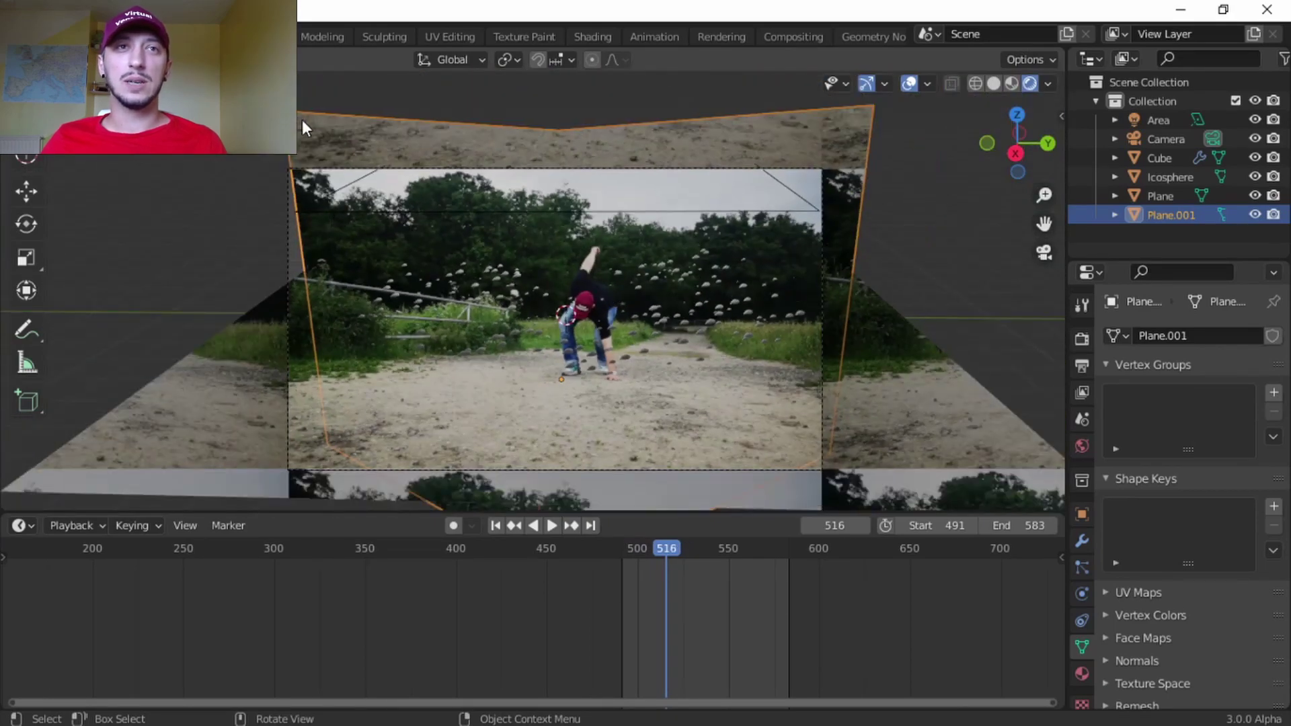
Pull Plane.001's lower-left vertex with smooth proportional falloff
{"action": "key", "text": "Tab"}
{"action": "middle_click_drag", "start_coordinate": [306, 390], "coordinate": [398, 376]}
{"action": "left_click", "coordinate": [262, 440]}
{"action": "key", "text": "KP_0"}
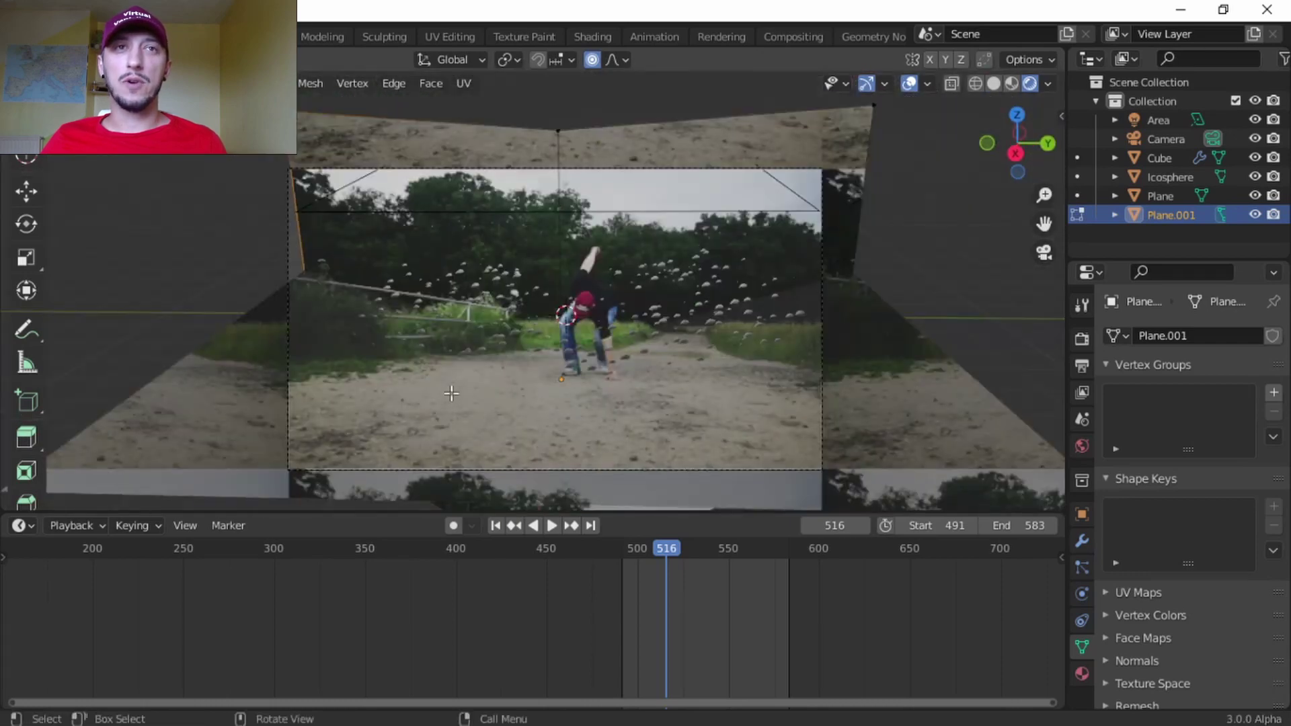
{"action": "key", "text": "g"}
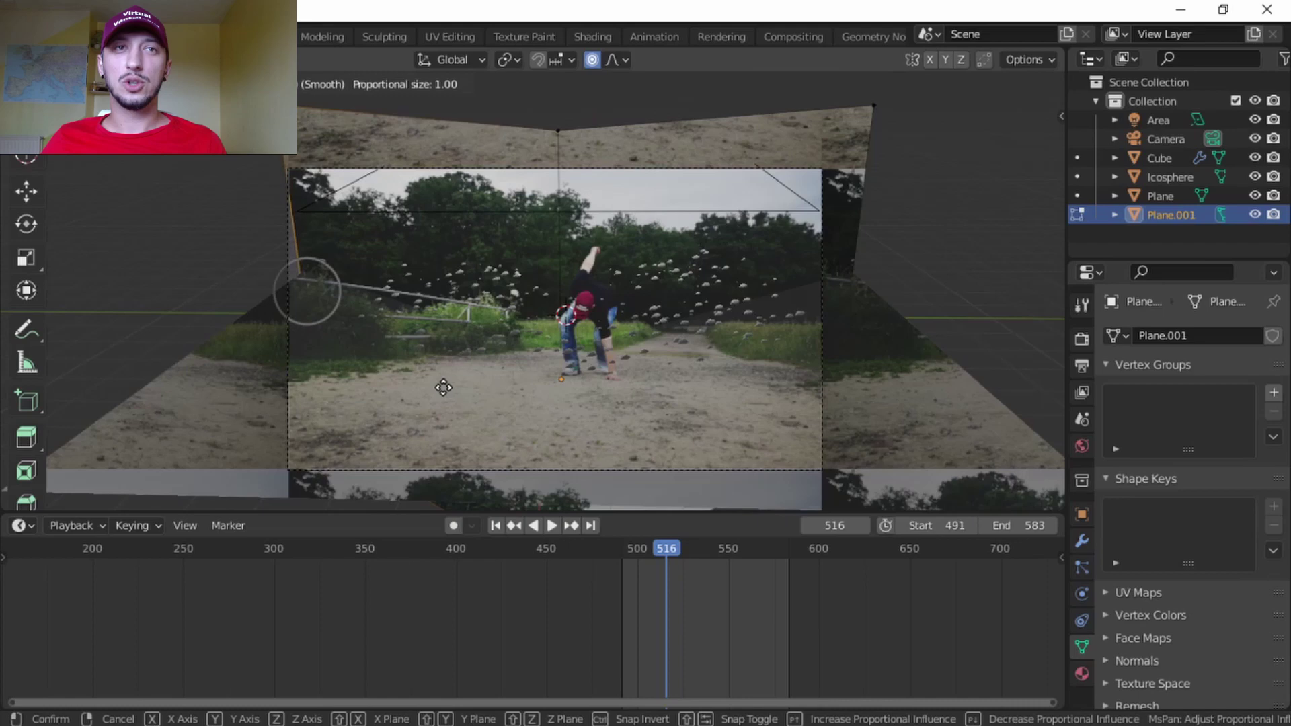
{"action": "left_click", "coordinate": [428, 379]}
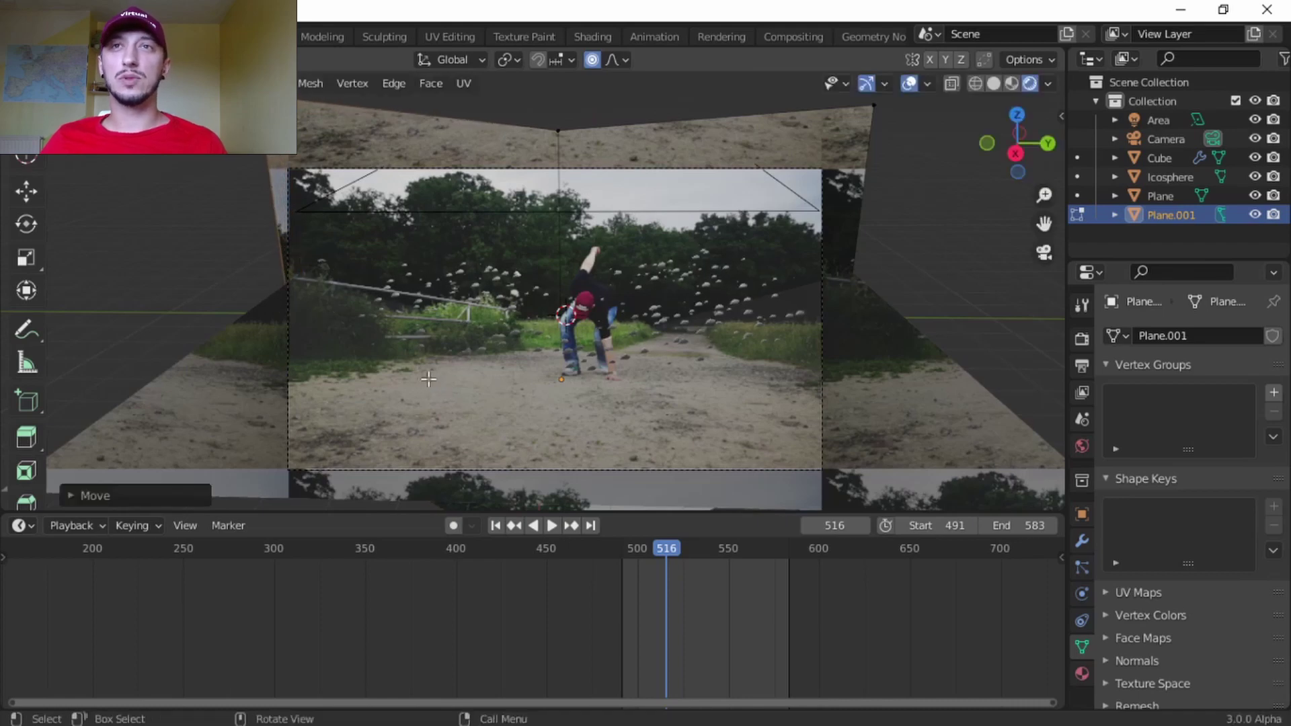
Return to Object Mode and replay the animation to review the reshaped wall
{"action": "key", "text": "space"}
{"action": "key", "text": "space"}
{"action": "key", "text": "Tab"}
{"action": "key", "text": "space"}
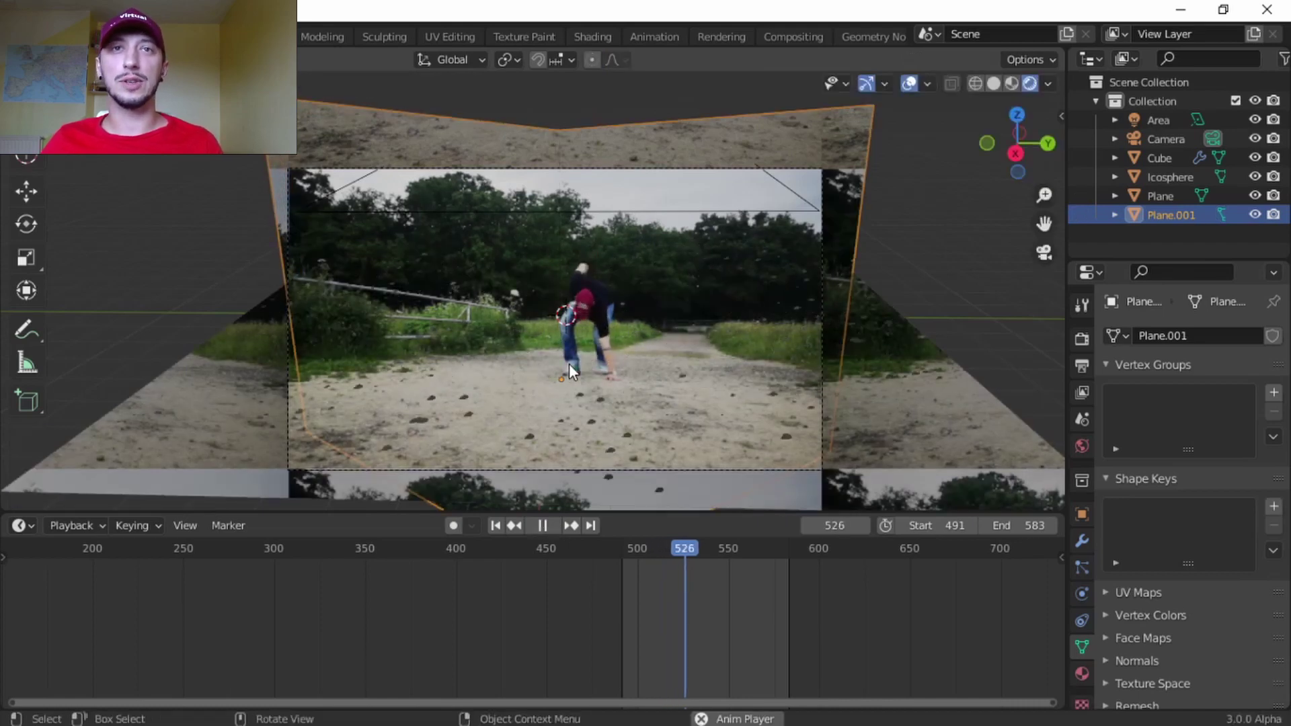
{"action": "key", "text": "space"}
{"action": "scroll", "coordinate": [604, 365], "scroll_direction": "up", "scroll_amount": 2}
{"action": "scroll", "coordinate": [611, 363], "scroll_direction": "down", "scroll_amount": 2}
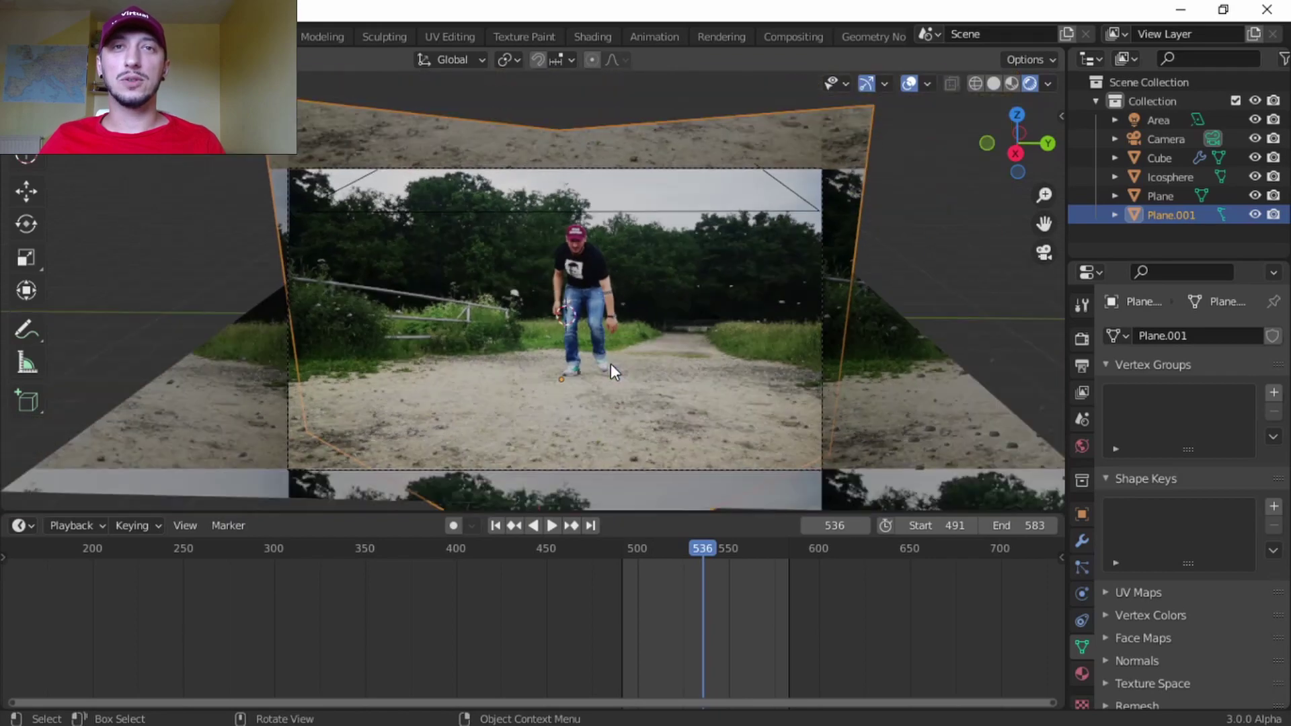
Go to frame 508, select the Icosphere and recentre the camera view
{"action": "left_click", "coordinate": [651, 559]}
{"action": "scroll", "coordinate": [619, 362], "scroll_direction": "up", "scroll_amount": 3}
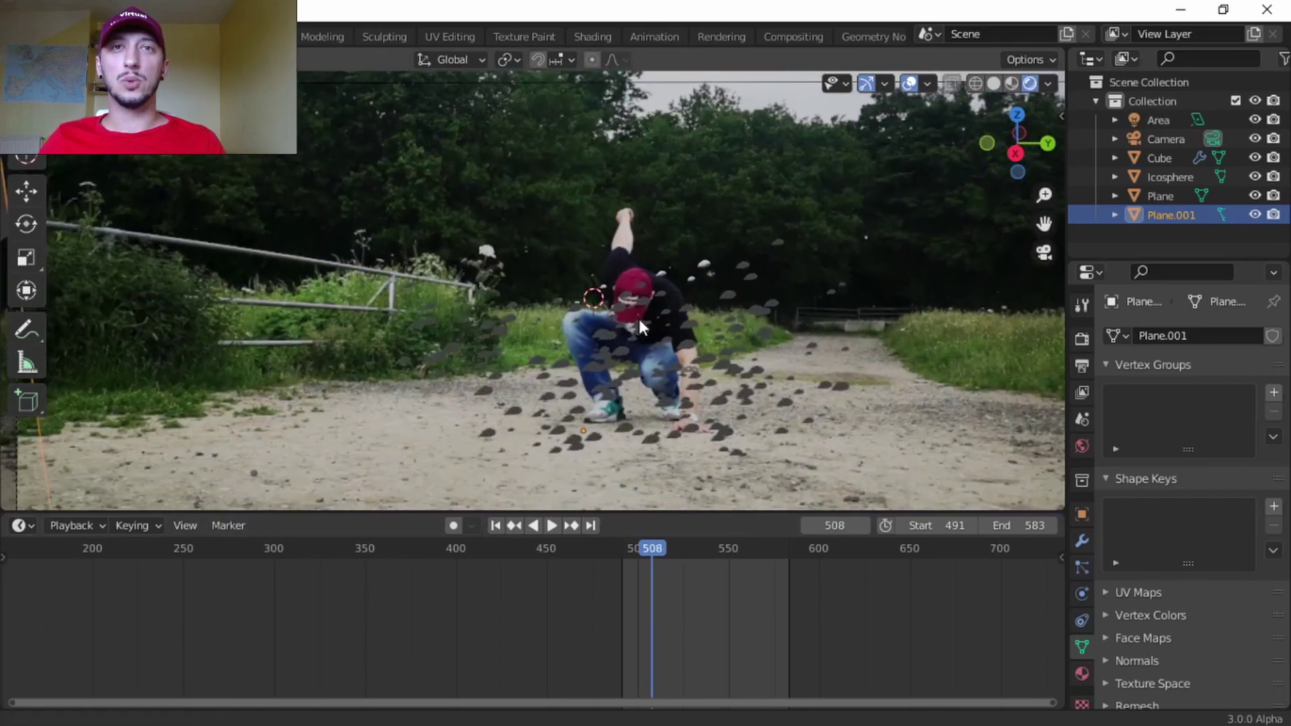
{"action": "middle_click_drag", "start_coordinate": [607, 335], "coordinate": [716, 180]}
{"action": "left_click", "coordinate": [657, 349]}
{"action": "middle_click_drag", "start_coordinate": [657, 349], "coordinate": [682, 370]}
{"action": "key", "text": "KP_0"}
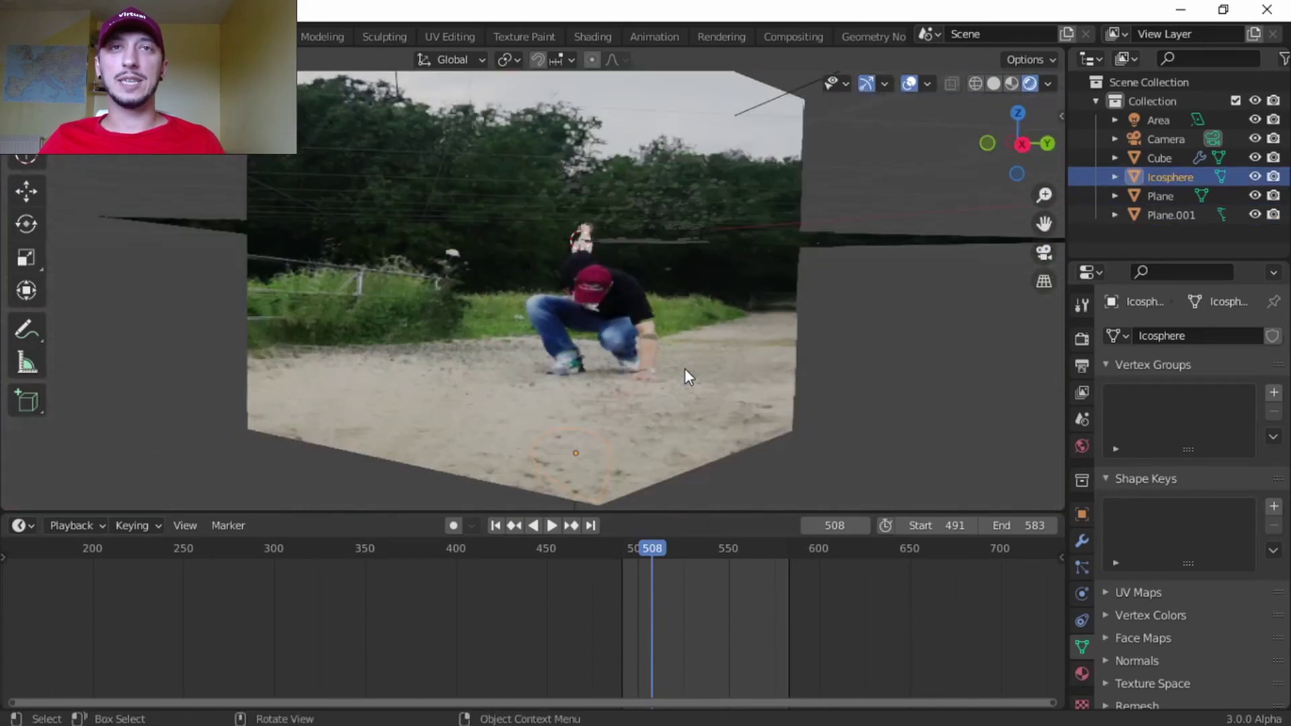
{"action": "middle_click_drag", "start_coordinate": [688, 263], "coordinate": [692, 450], "text": "shift"}
{"action": "scroll", "coordinate": [688, 371], "scroll_direction": "up", "scroll_amount": 3}
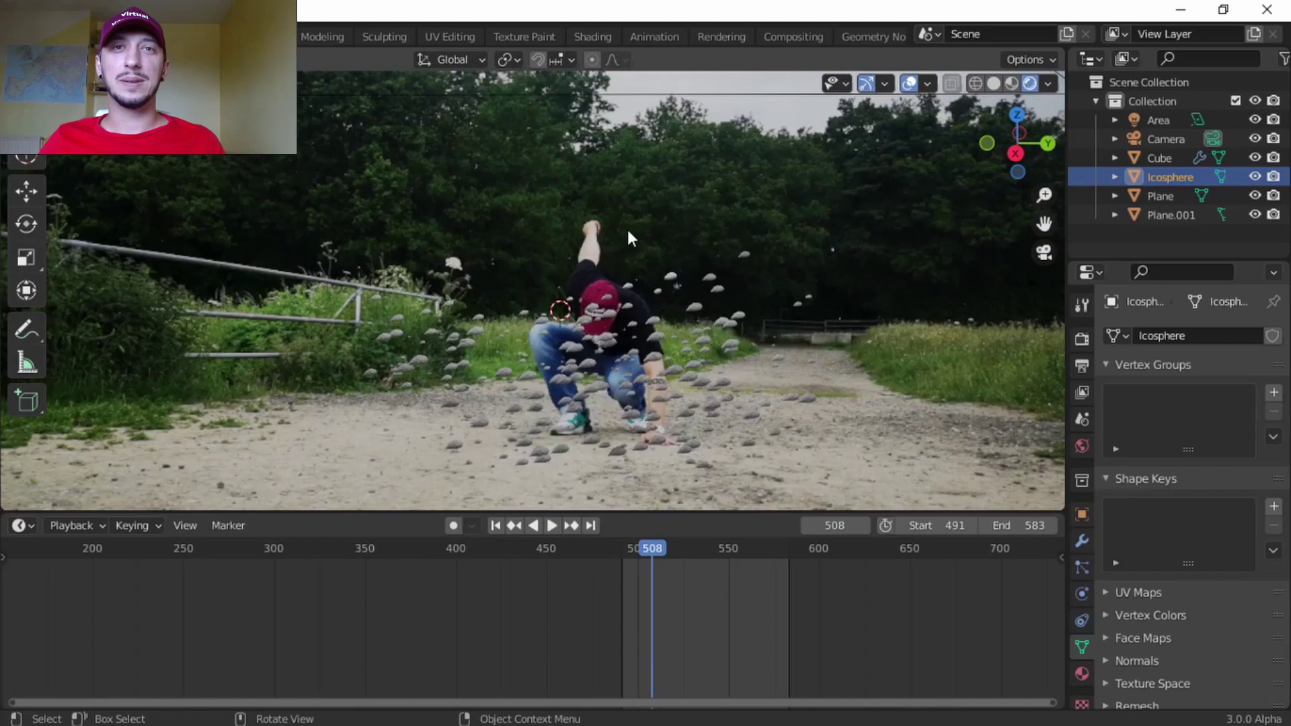
In the Shading workspace with rendered camera view, create a new material for the Icosphere
{"action": "left_click", "coordinate": [592, 36]}
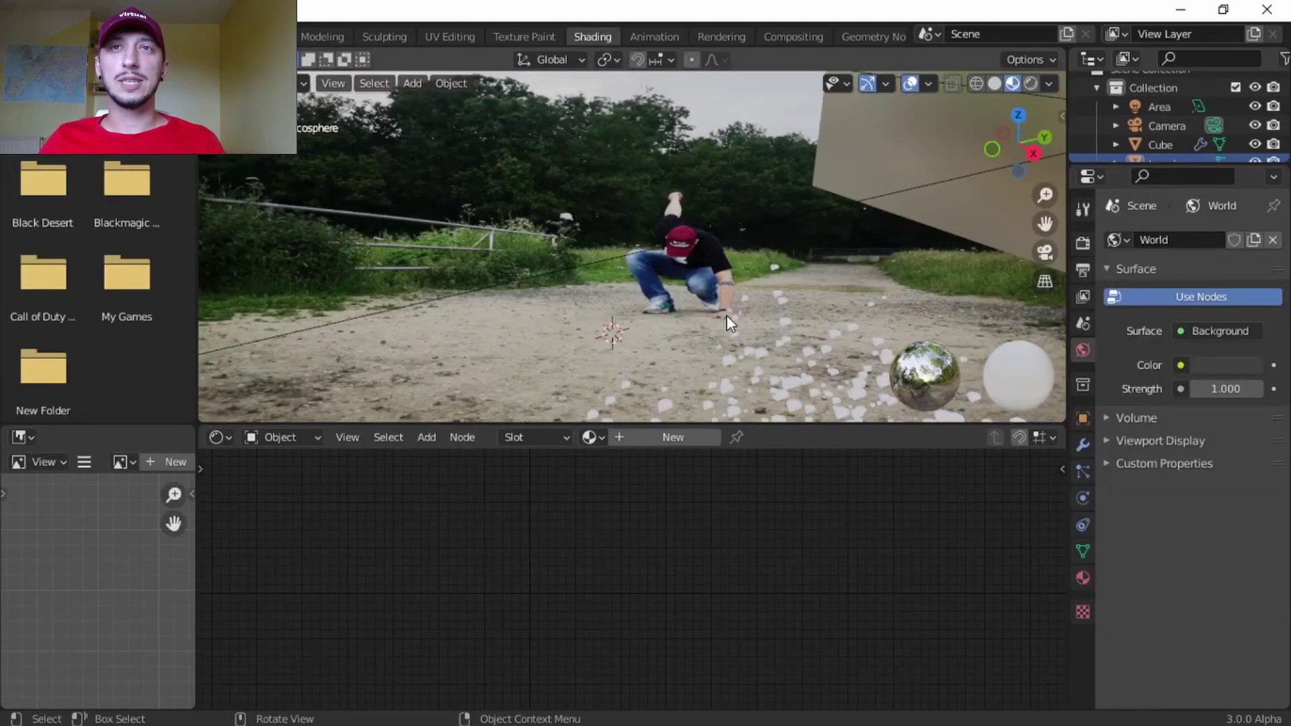
{"action": "key", "text": "KP_0"}
{"action": "left_click", "coordinate": [1031, 83]}
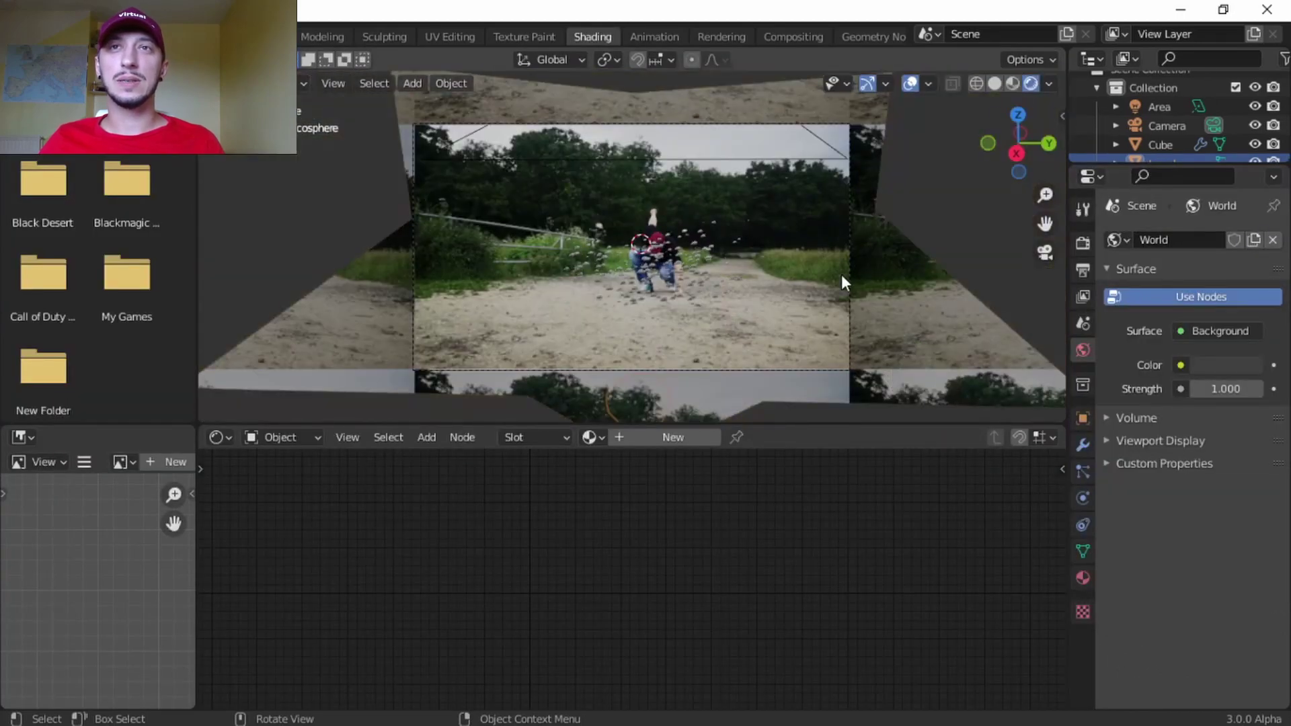
{"action": "scroll", "coordinate": [841, 282], "scroll_direction": "up", "scroll_amount": 4}
{"action": "left_click", "coordinate": [673, 441]}
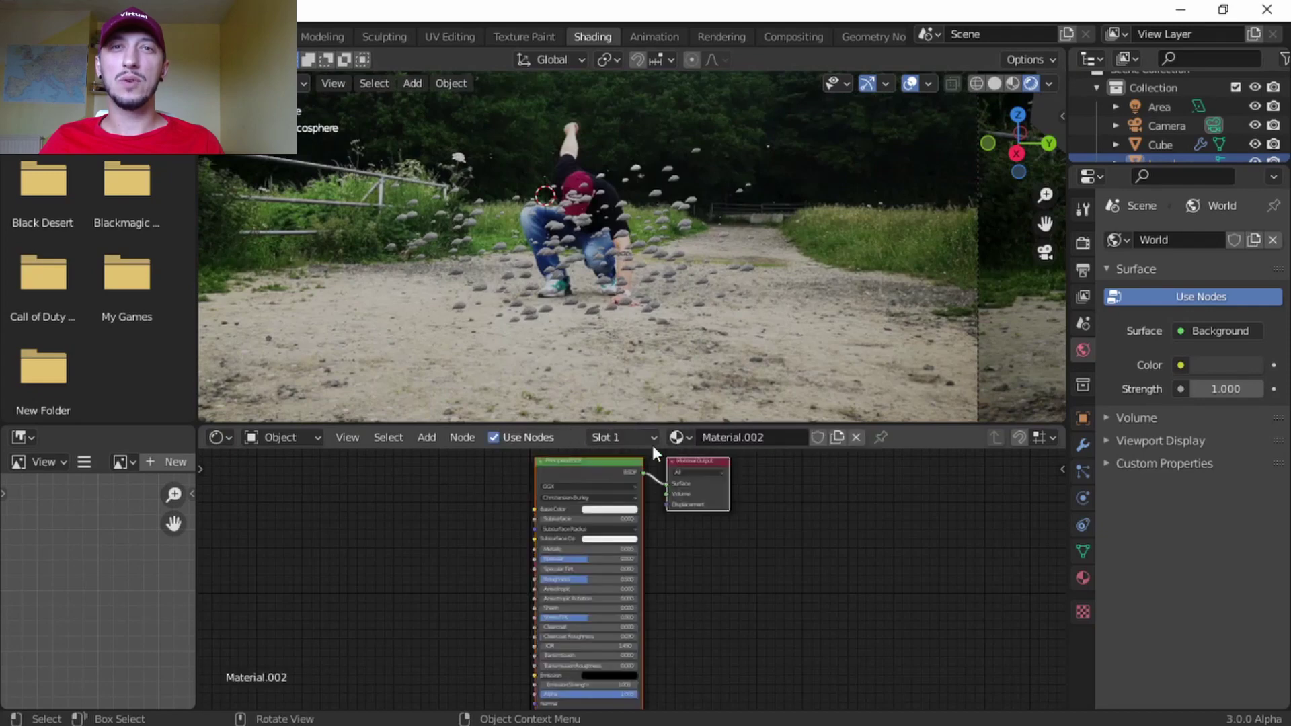
{"action": "scroll", "coordinate": [668, 559], "scroll_direction": "down", "scroll_amount": 4}
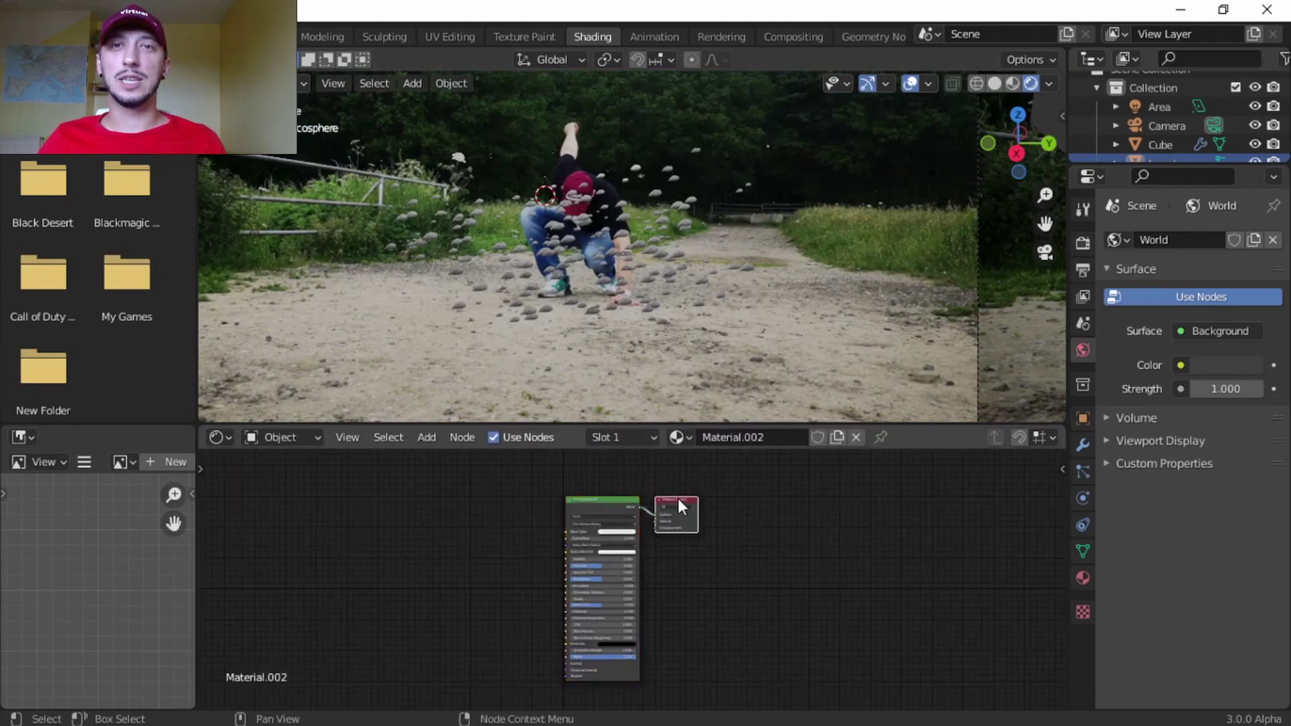
Insert a Mix Shader between the Principled BSDF and Material Output
{"action": "left_click_drag", "start_coordinate": [678, 499], "coordinate": [806, 473]}
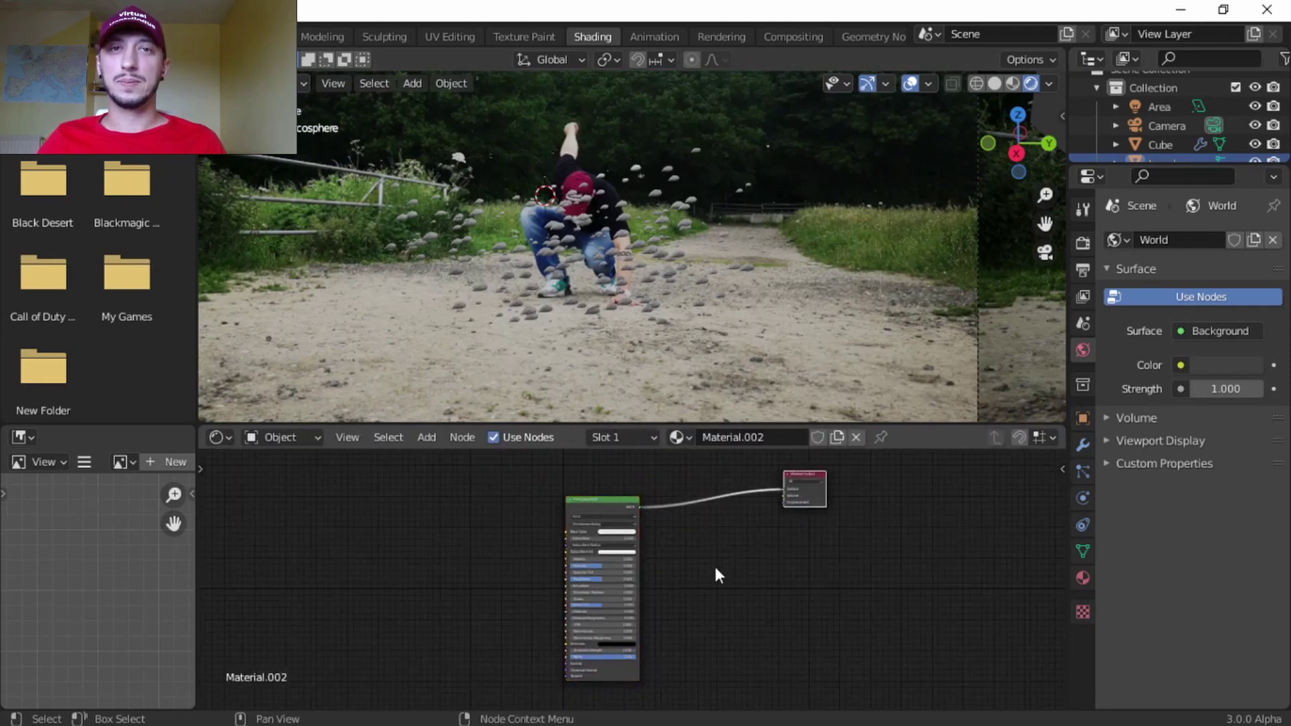
{"action": "key", "text": "shift+a"}
{"action": "left_click", "coordinate": [676, 508]}
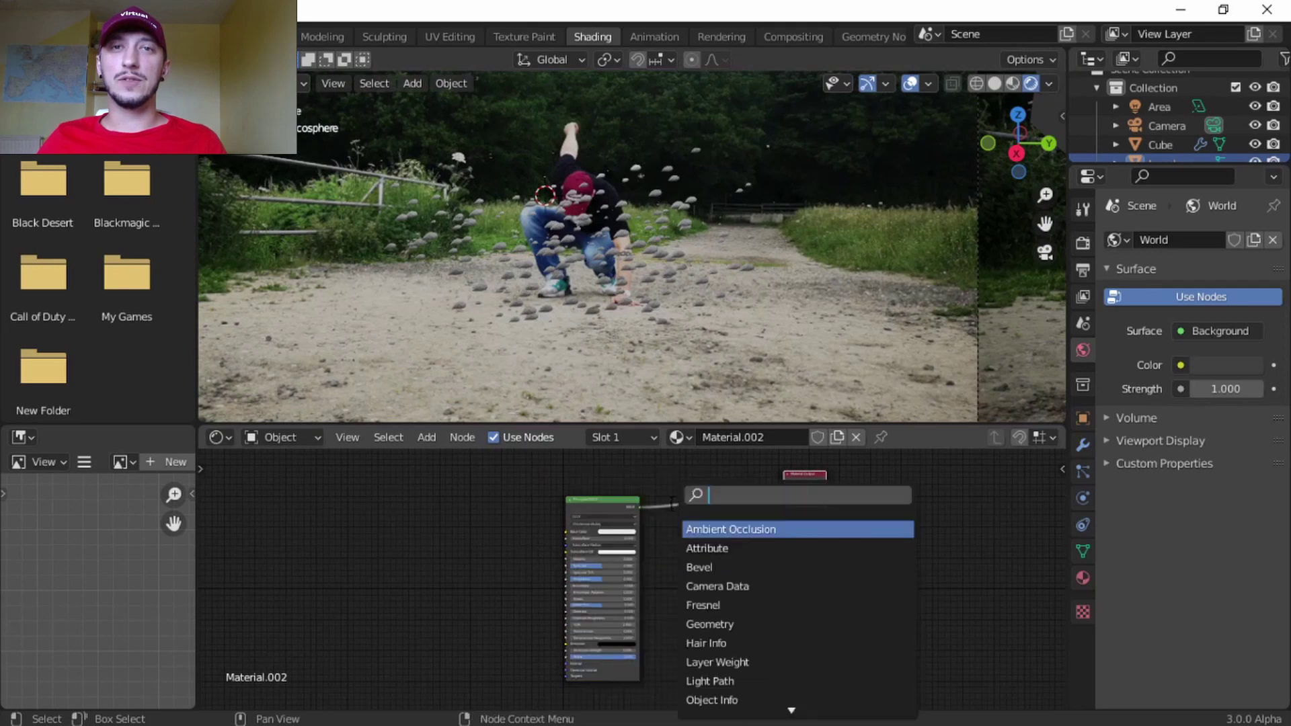
{"action": "type", "text": "mi"}
{"action": "left_click", "coordinate": [739, 548]}
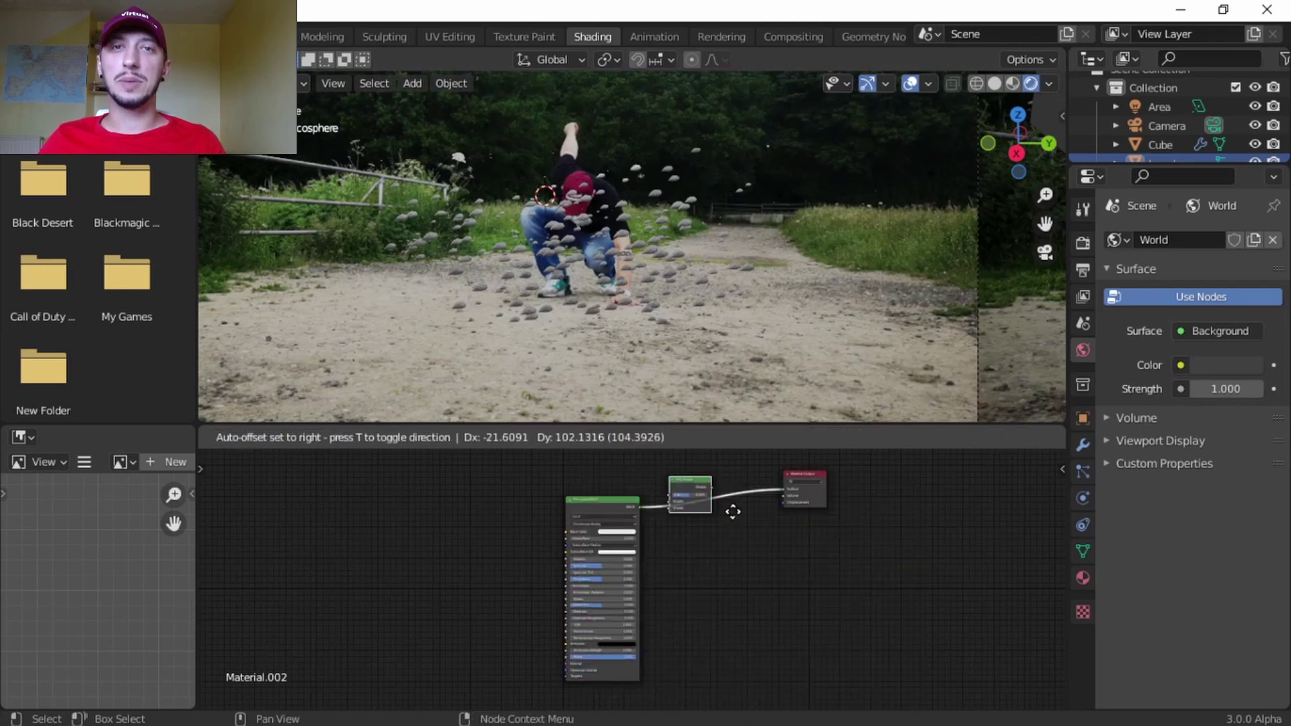
{"action": "left_click", "coordinate": [751, 513]}
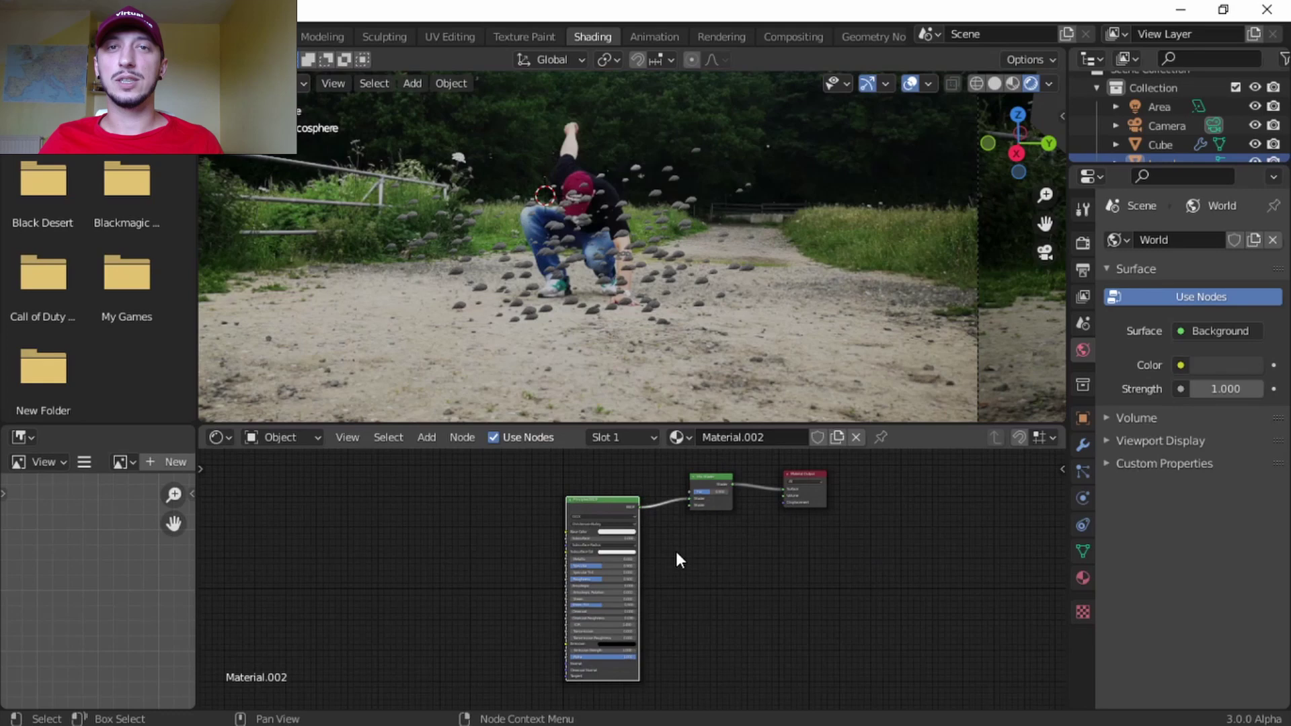
Duplicate the Principled BSDF and connect the copy into the Mix Shader
{"action": "key", "text": "shift+d"}
{"action": "left_click", "coordinate": [762, 596]}
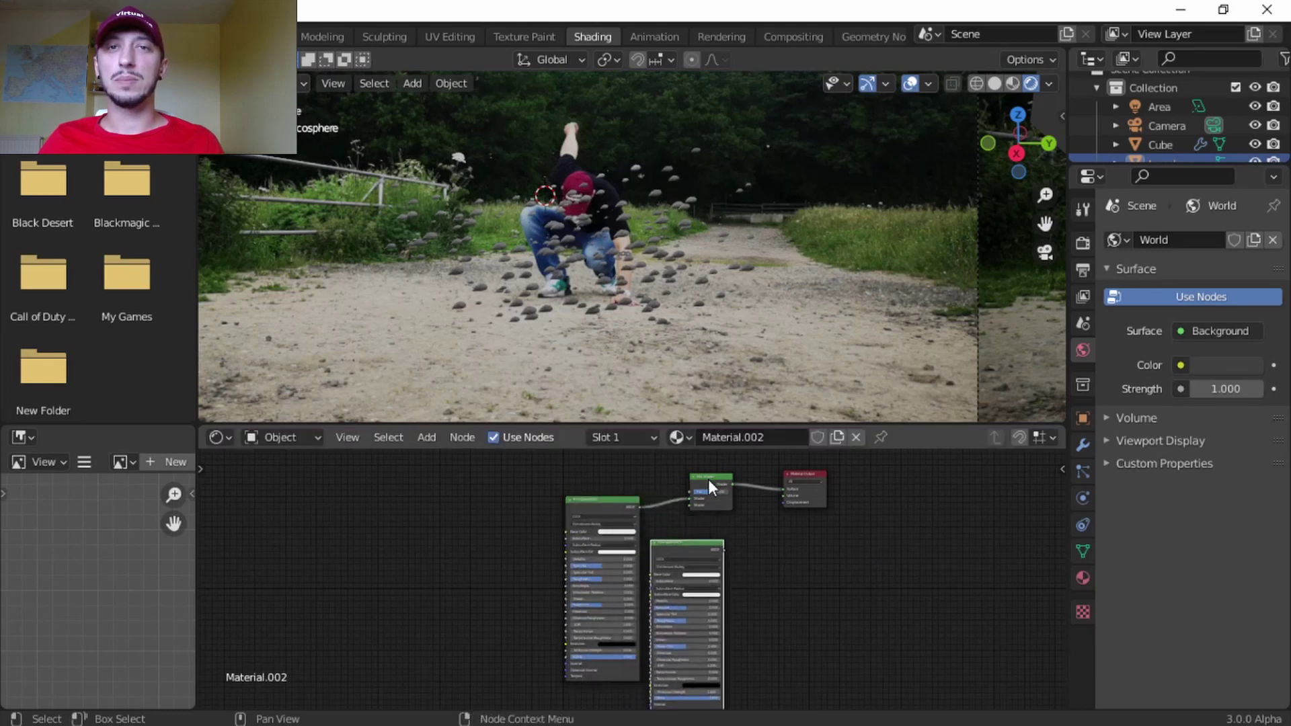
{"action": "left_click_drag", "start_coordinate": [708, 479], "coordinate": [745, 480]}
{"action": "left_click_drag", "start_coordinate": [725, 549], "coordinate": [733, 548]}
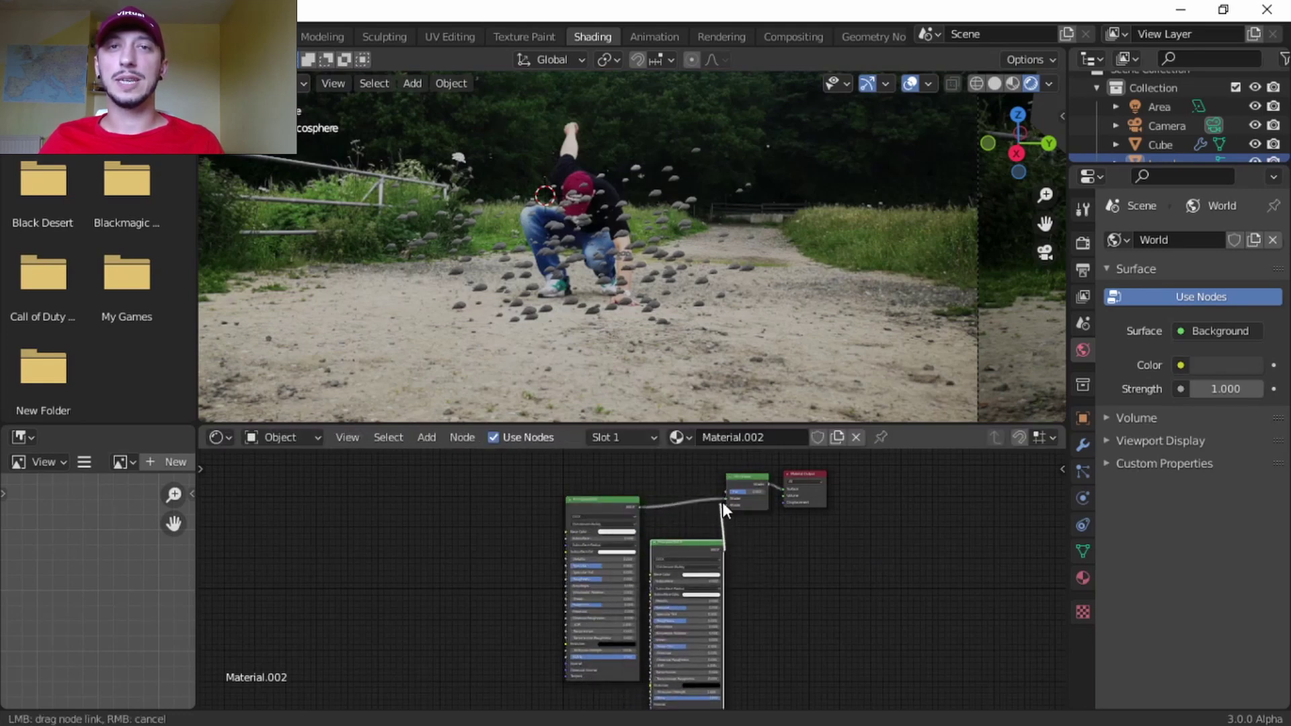
{"action": "left_click_drag", "start_coordinate": [722, 502], "coordinate": [724, 503]}
{"action": "middle_click_drag", "start_coordinate": [662, 503], "coordinate": [677, 543]}
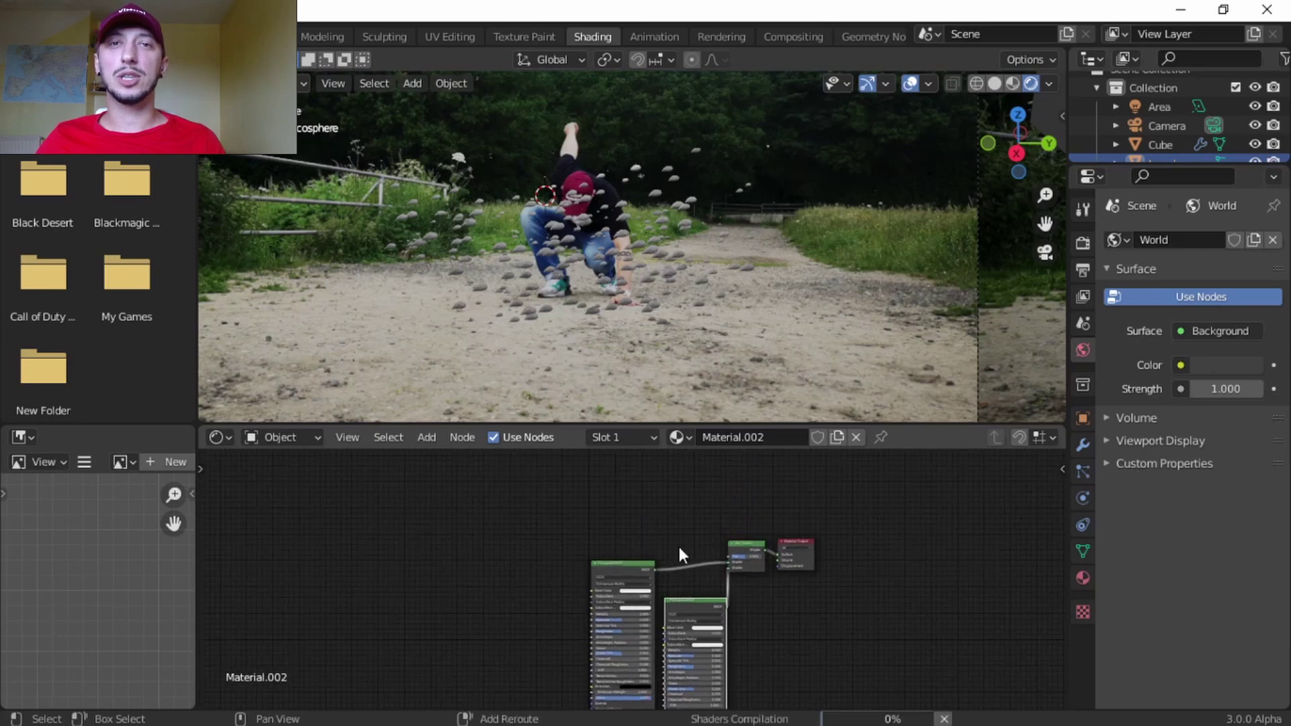
Add a ColorRamp node above the two BSDFs
{"action": "key", "text": "shift+a"}
{"action": "left_click", "coordinate": [652, 503]}
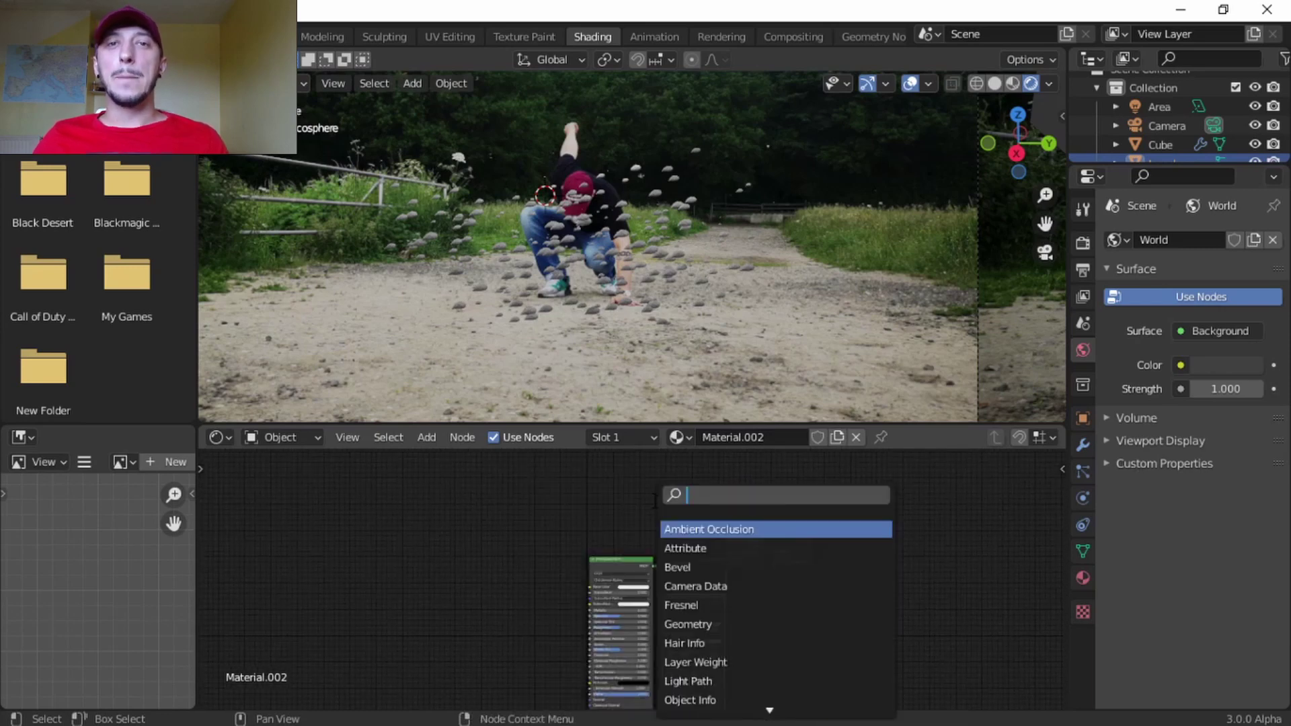
{"action": "type", "text": "colo"}
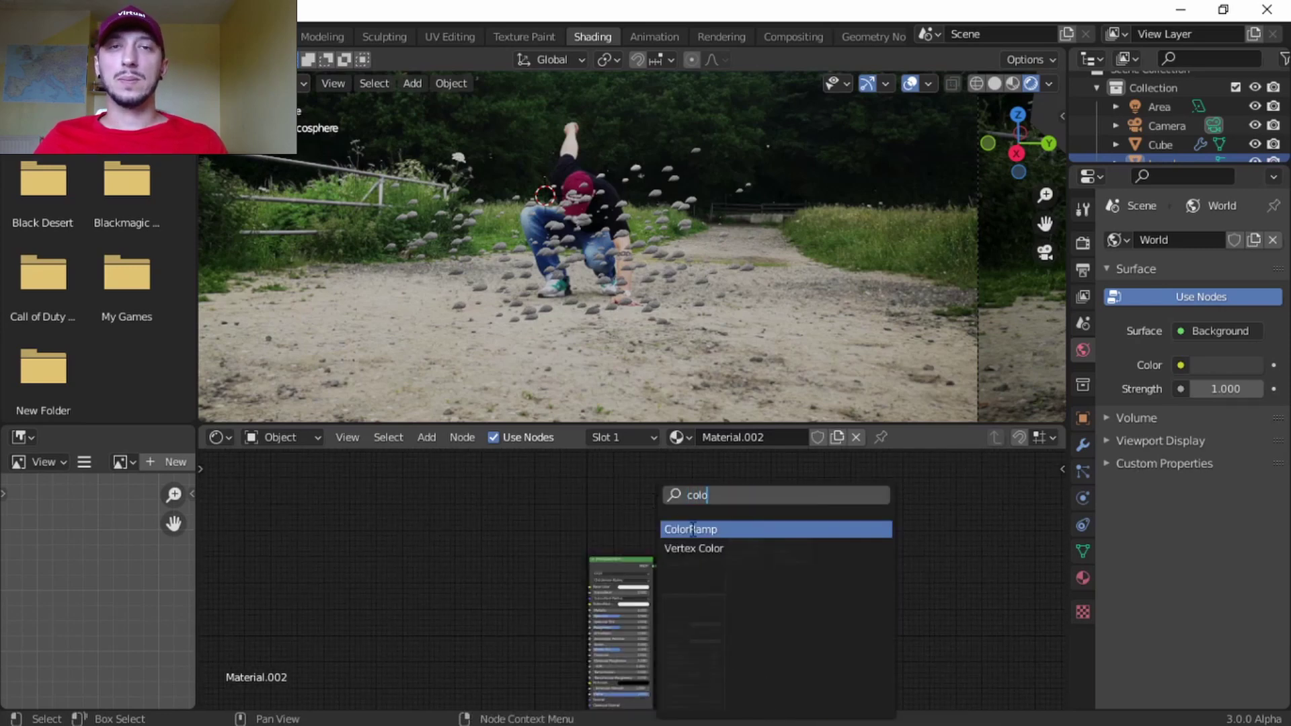
{"action": "left_click", "coordinate": [692, 529]}
{"action": "left_click", "coordinate": [660, 514]}
Add a Voronoi Texture with coordinate and mapping nodes attached via Ctrl+T
{"action": "key", "text": "shift+a"}
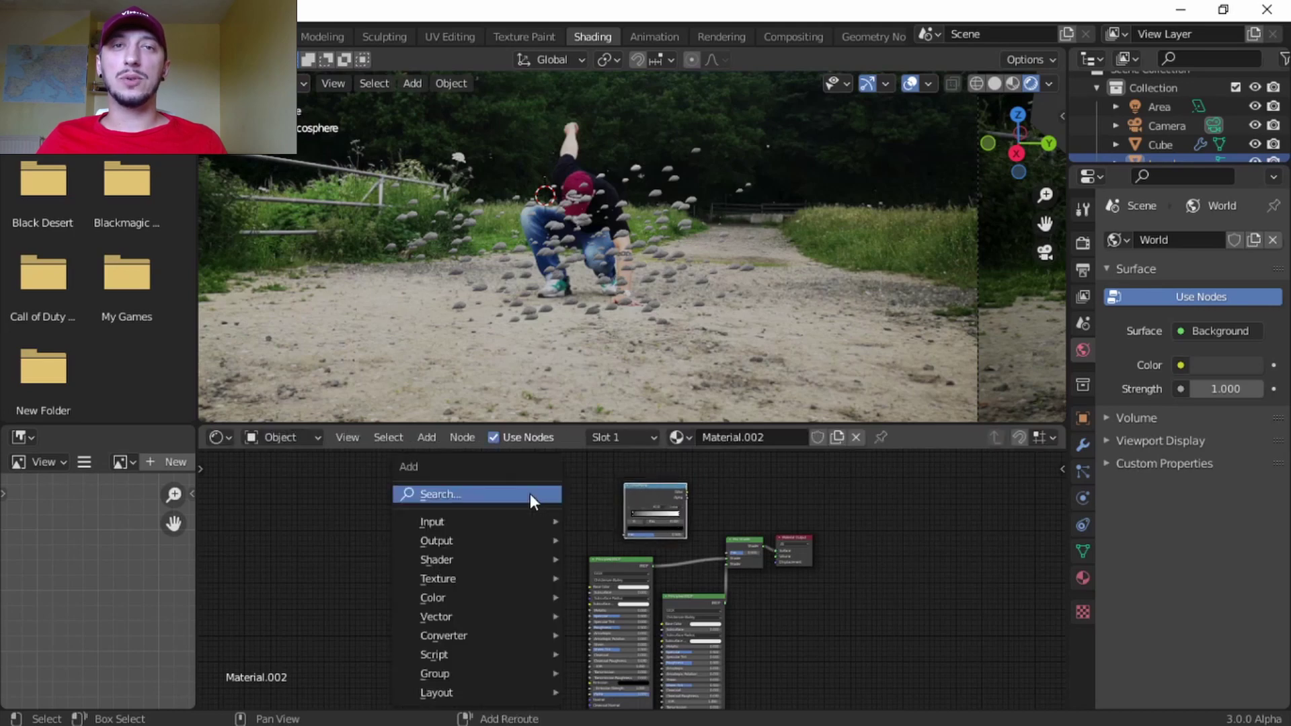
{"action": "left_click", "coordinate": [530, 494]}
{"action": "type", "text": "vor"}
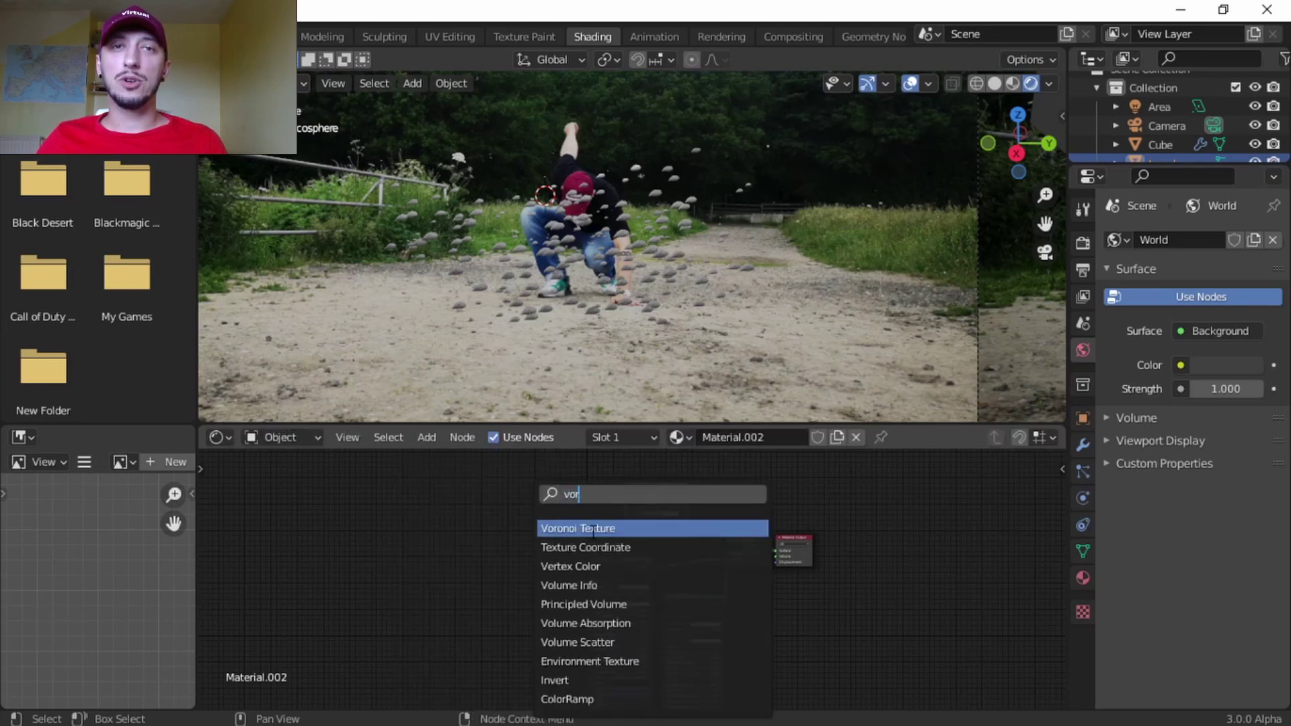
{"action": "left_click", "coordinate": [594, 530]}
{"action": "left_click", "coordinate": [583, 491]}
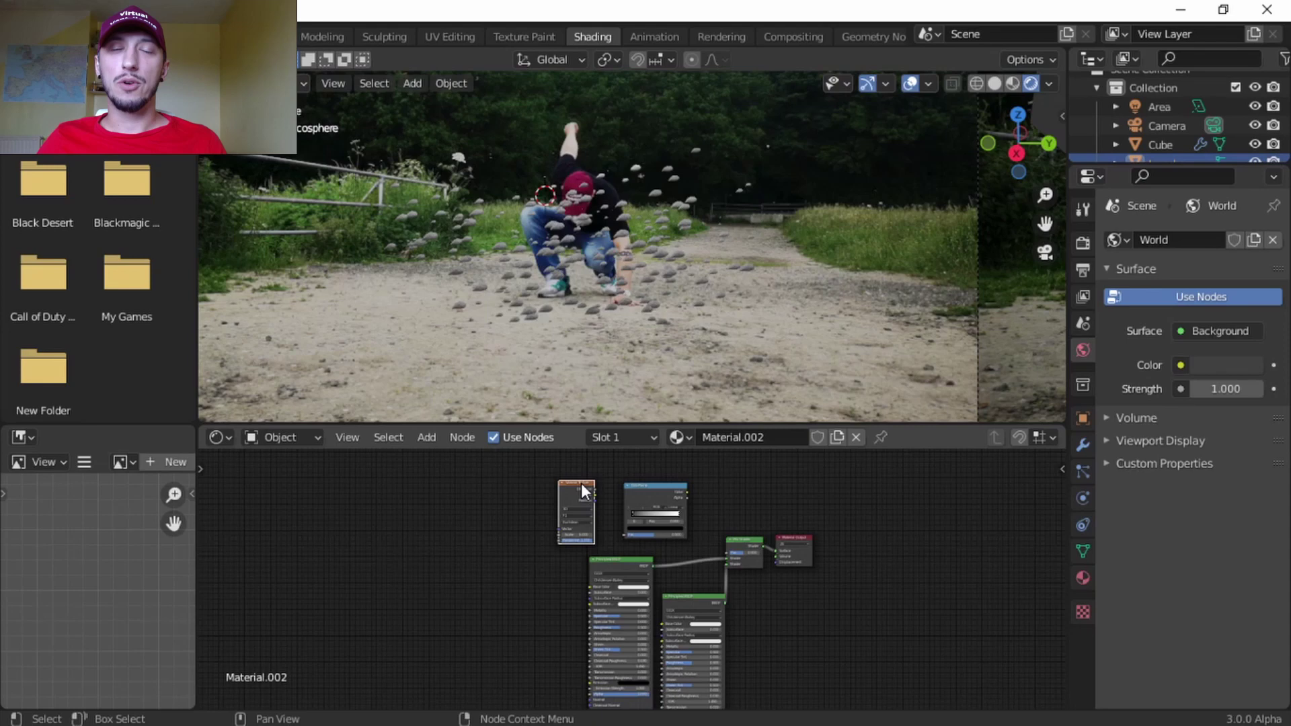
{"action": "key", "text": "ctrl+t"}
Link Object coordinates to the mapping, Voronoi Color to ColorRamp, ColorRamp to Mix Shader Fac
{"action": "scroll", "coordinate": [632, 579], "scroll_direction": "up", "scroll_amount": 3}
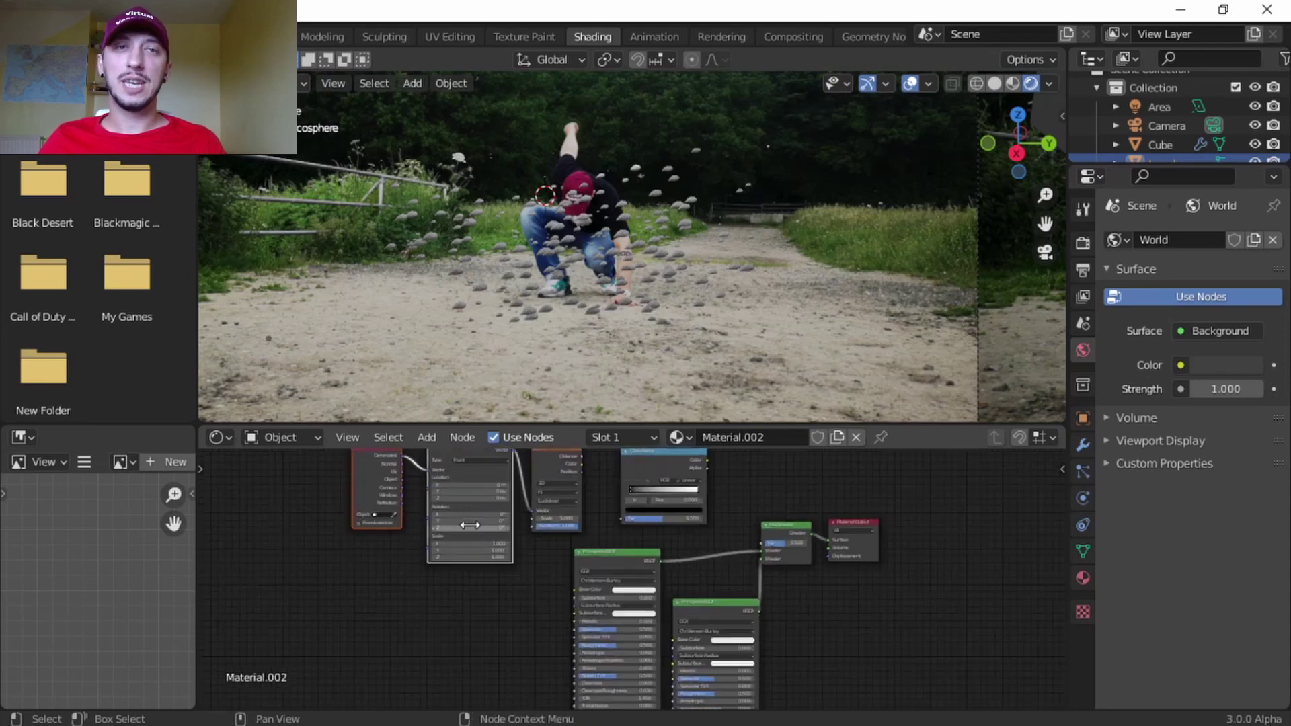
{"action": "left_click_drag", "start_coordinate": [383, 471], "coordinate": [411, 462]}
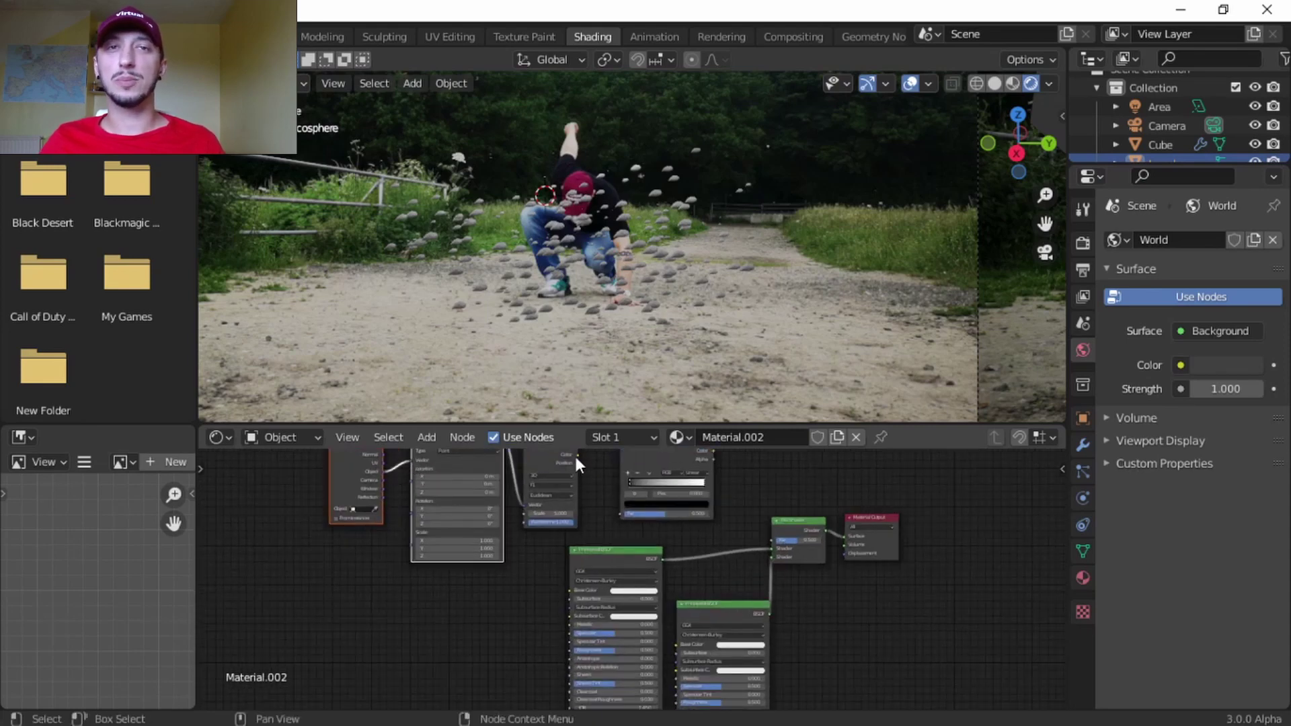
{"action": "left_click_drag", "start_coordinate": [578, 455], "coordinate": [623, 513]}
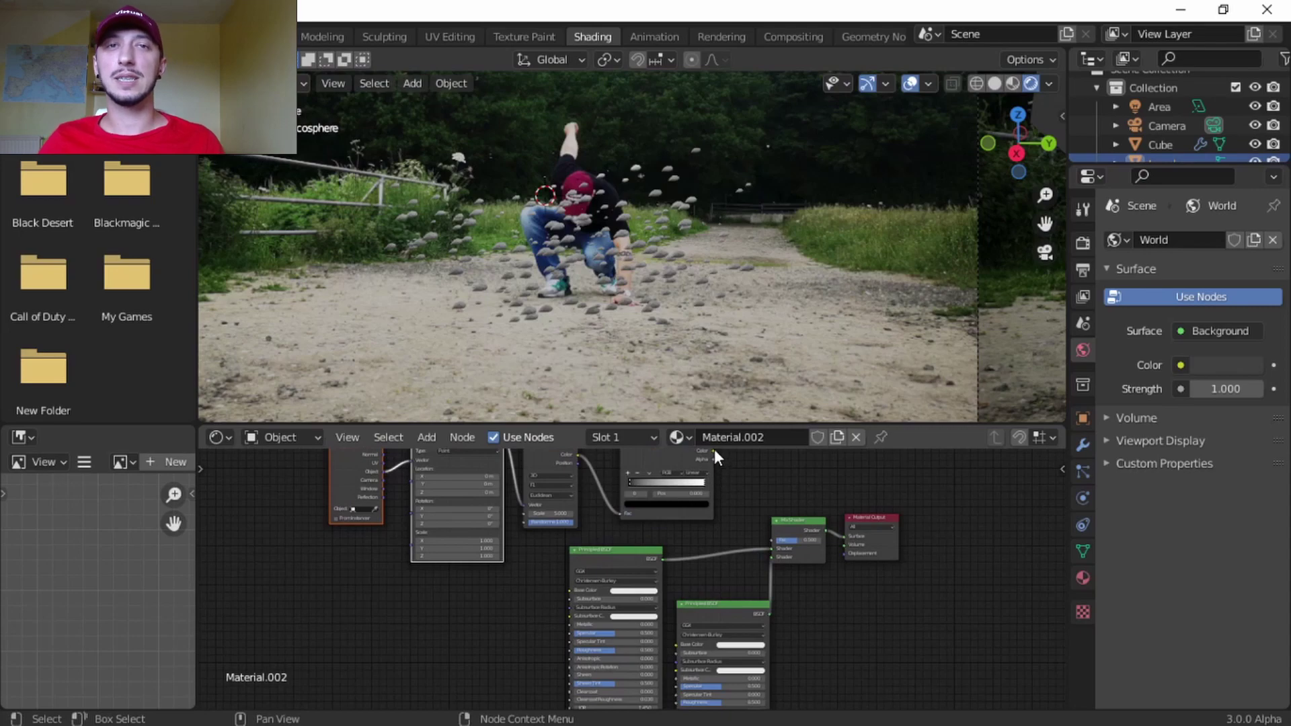
{"action": "left_click_drag", "start_coordinate": [714, 449], "coordinate": [772, 540]}
Switch the Voronoi texture to 4D
{"action": "scroll", "coordinate": [534, 523], "scroll_direction": "up", "scroll_amount": 1}
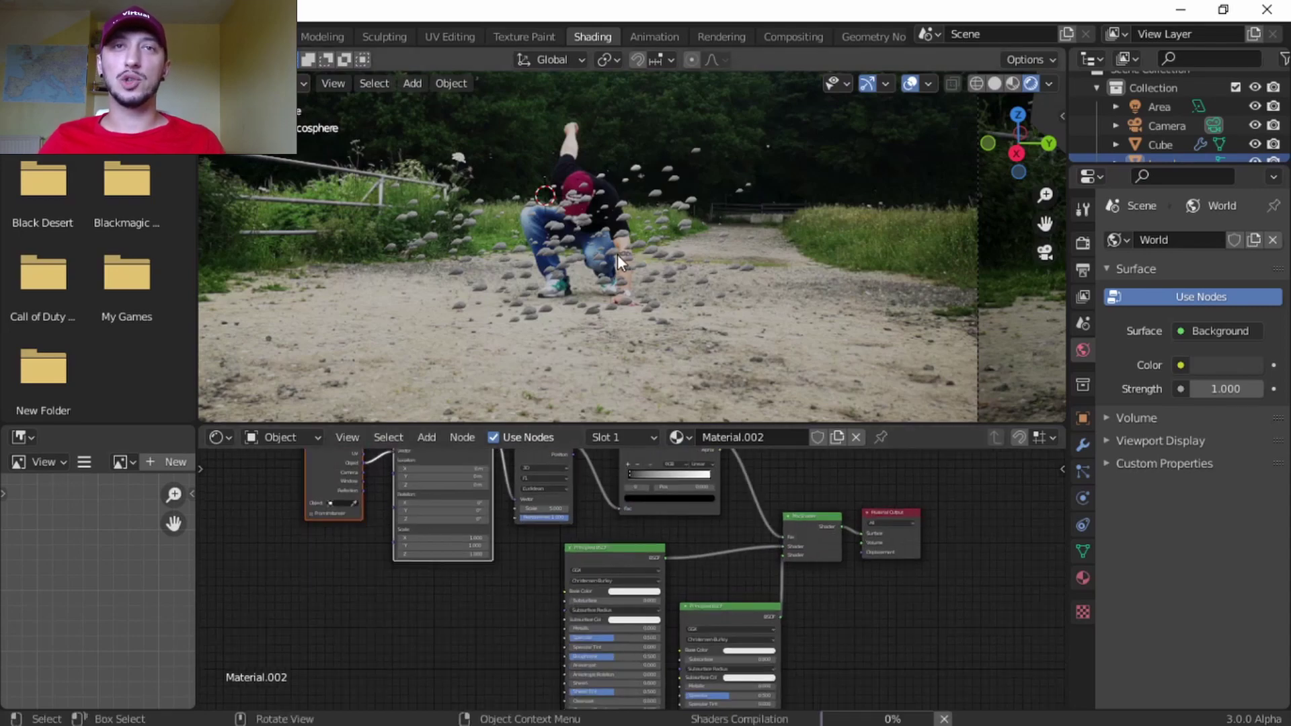
{"action": "scroll", "coordinate": [619, 269], "scroll_direction": "up", "scroll_amount": 4}
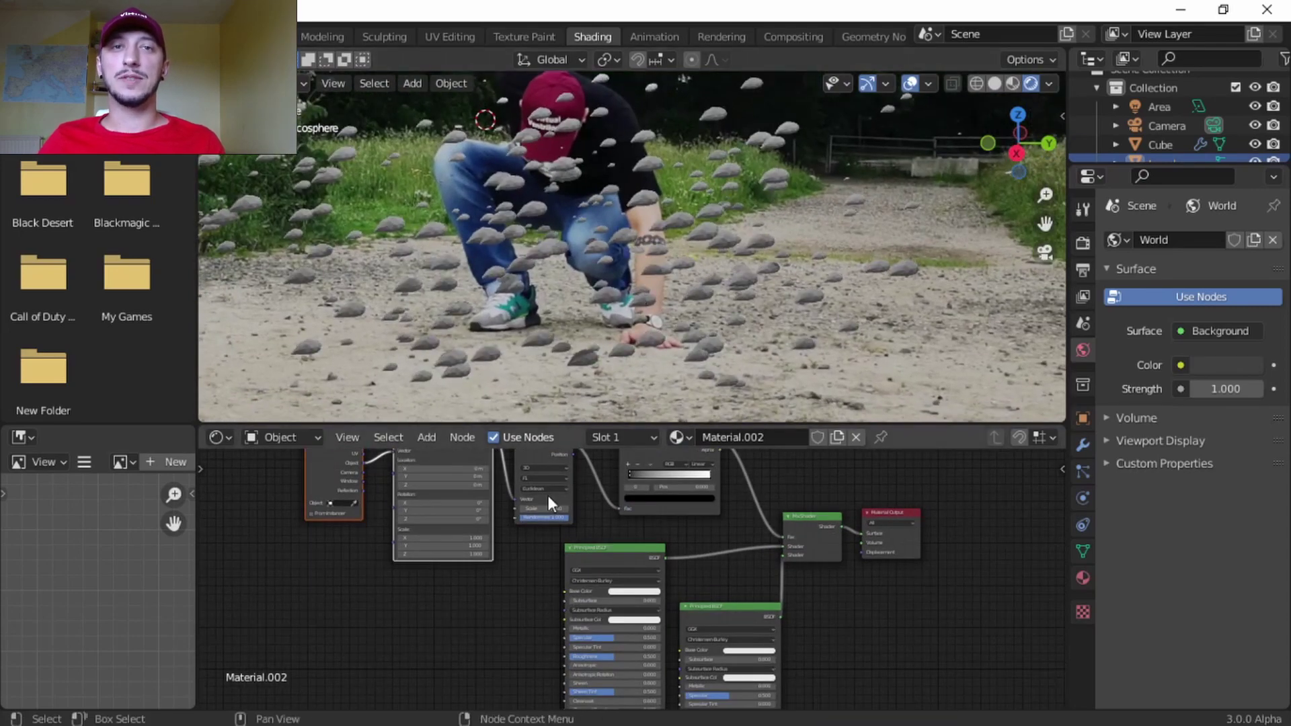
{"action": "scroll", "coordinate": [546, 501], "scroll_direction": "down", "scroll_amount": 4}
{"action": "middle_click_drag", "start_coordinate": [523, 570], "coordinate": [471, 582]}
{"action": "scroll", "coordinate": [518, 548], "scroll_direction": "up", "scroll_amount": 6}
{"action": "middle_click_drag", "start_coordinate": [507, 529], "coordinate": [556, 528]}
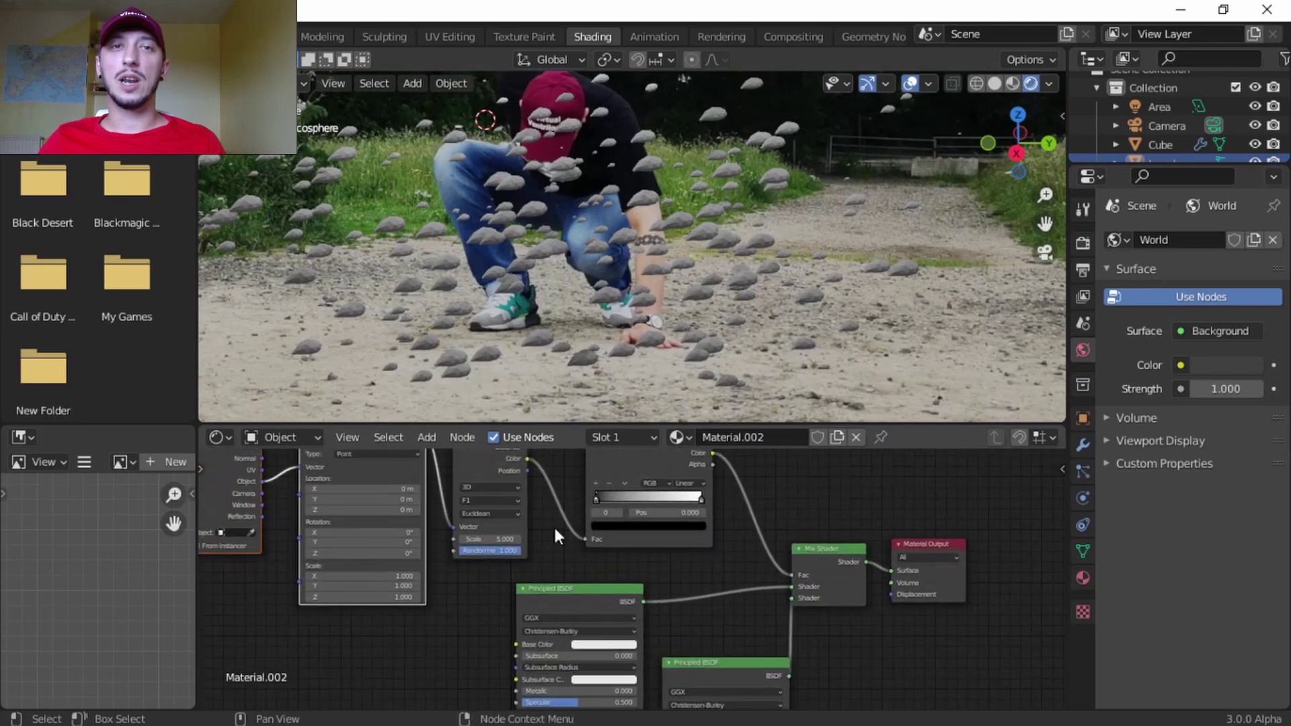
{"action": "left_click", "coordinate": [489, 534]}
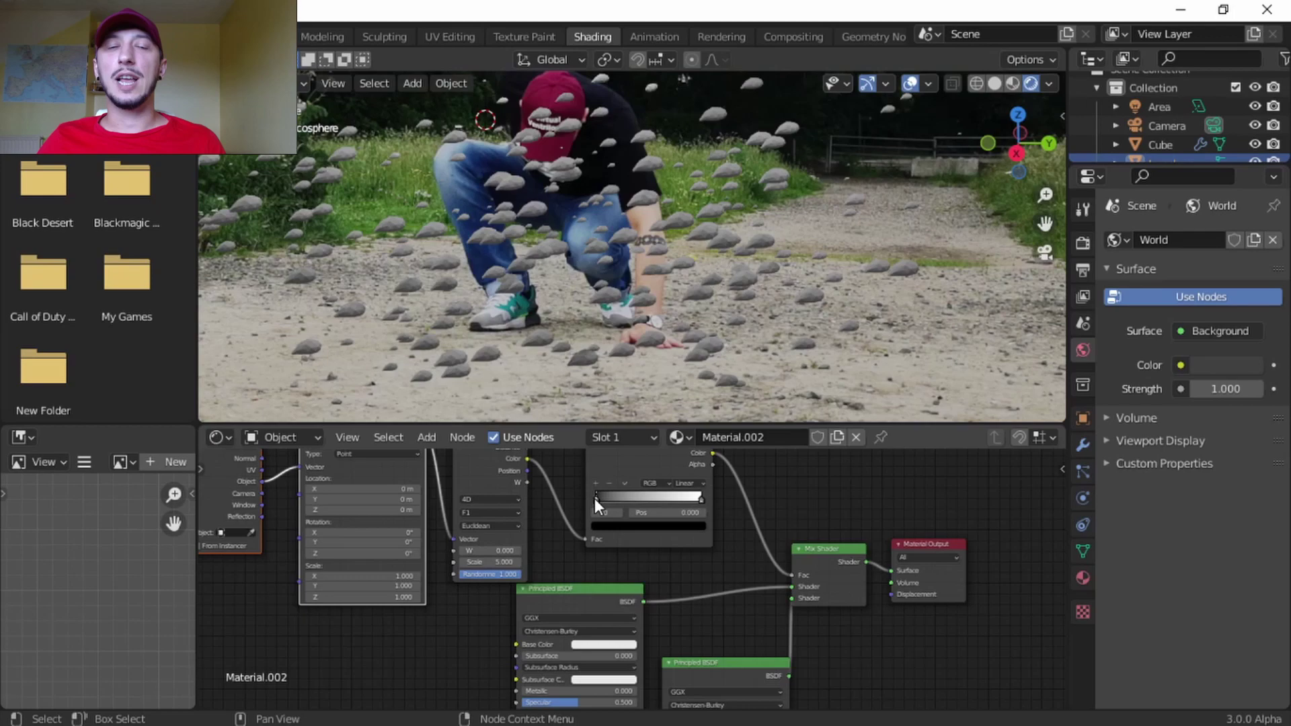
Darken the first Principled BSDF's base colour
{"action": "scroll", "coordinate": [628, 561], "scroll_direction": "down", "scroll_amount": 1}
{"action": "middle_click_drag", "start_coordinate": [673, 631], "coordinate": [724, 539]}
{"action": "left_click", "coordinate": [641, 555]}
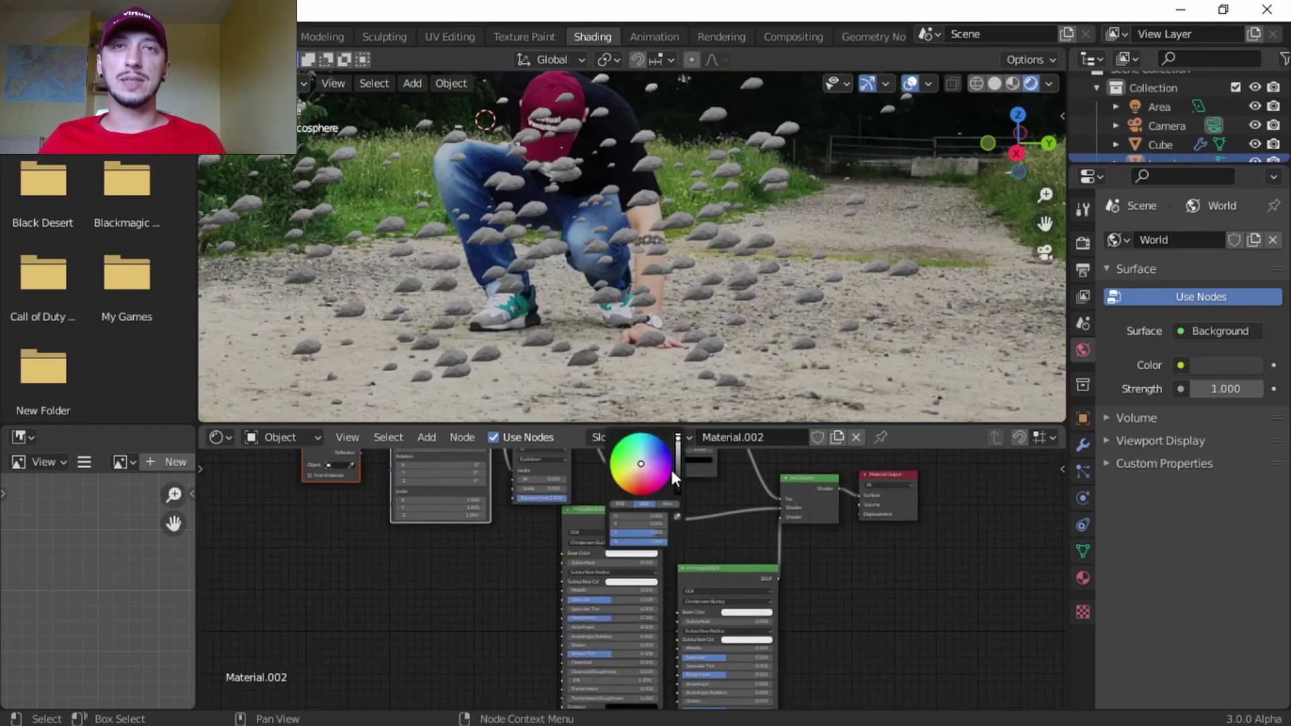
{"action": "left_click_drag", "start_coordinate": [679, 438], "coordinate": [678, 453]}
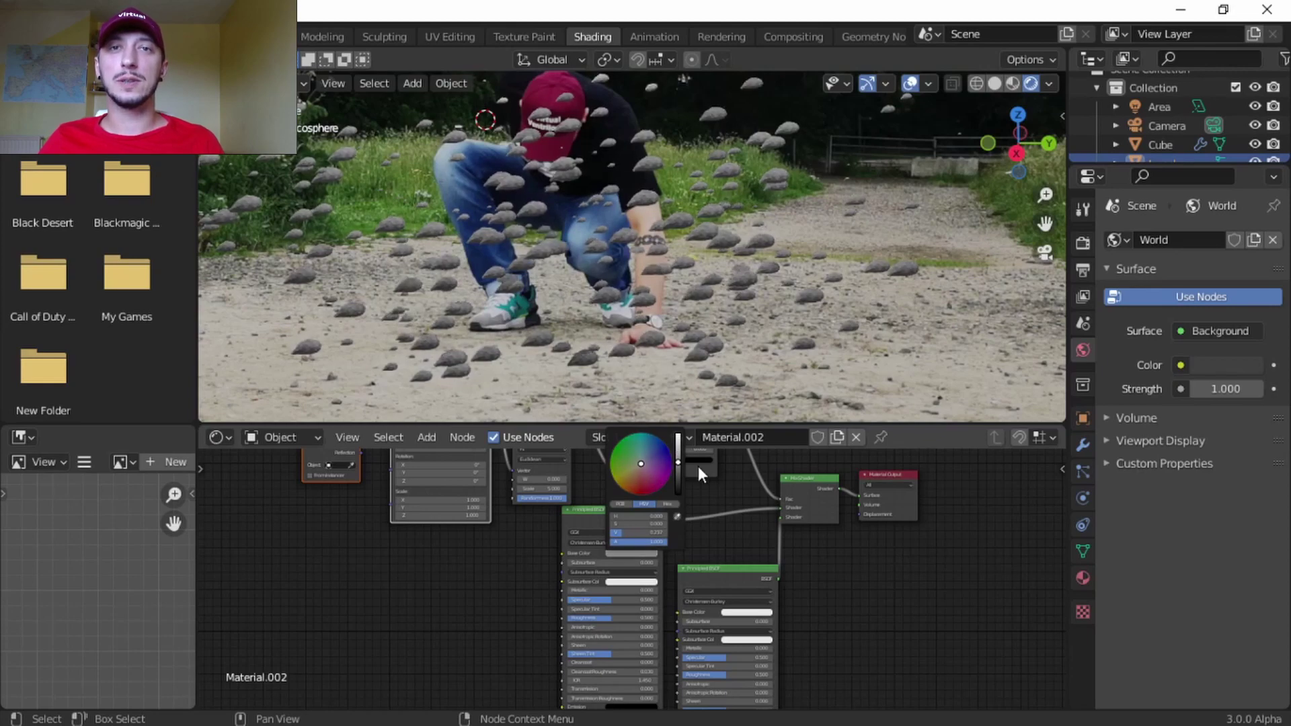
Move the ColorRamp's black stop to 0.232 and pull the white stop toward it
{"action": "middle_click_drag", "start_coordinate": [711, 494], "coordinate": [683, 573]}
{"action": "scroll", "coordinate": [630, 530], "scroll_direction": "up", "scroll_amount": 3}
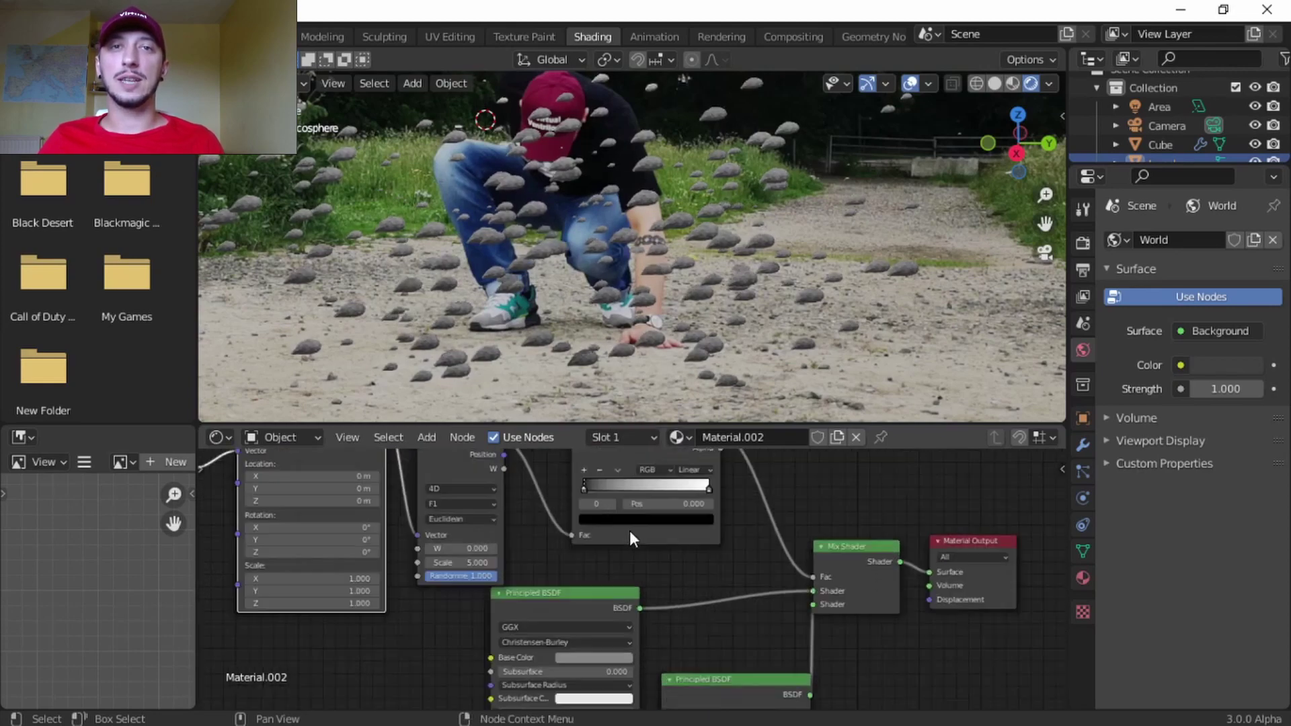
{"action": "left_click_drag", "start_coordinate": [576, 510], "coordinate": [609, 512]}
{"action": "scroll", "coordinate": [547, 305], "scroll_direction": "up", "scroll_amount": 5}
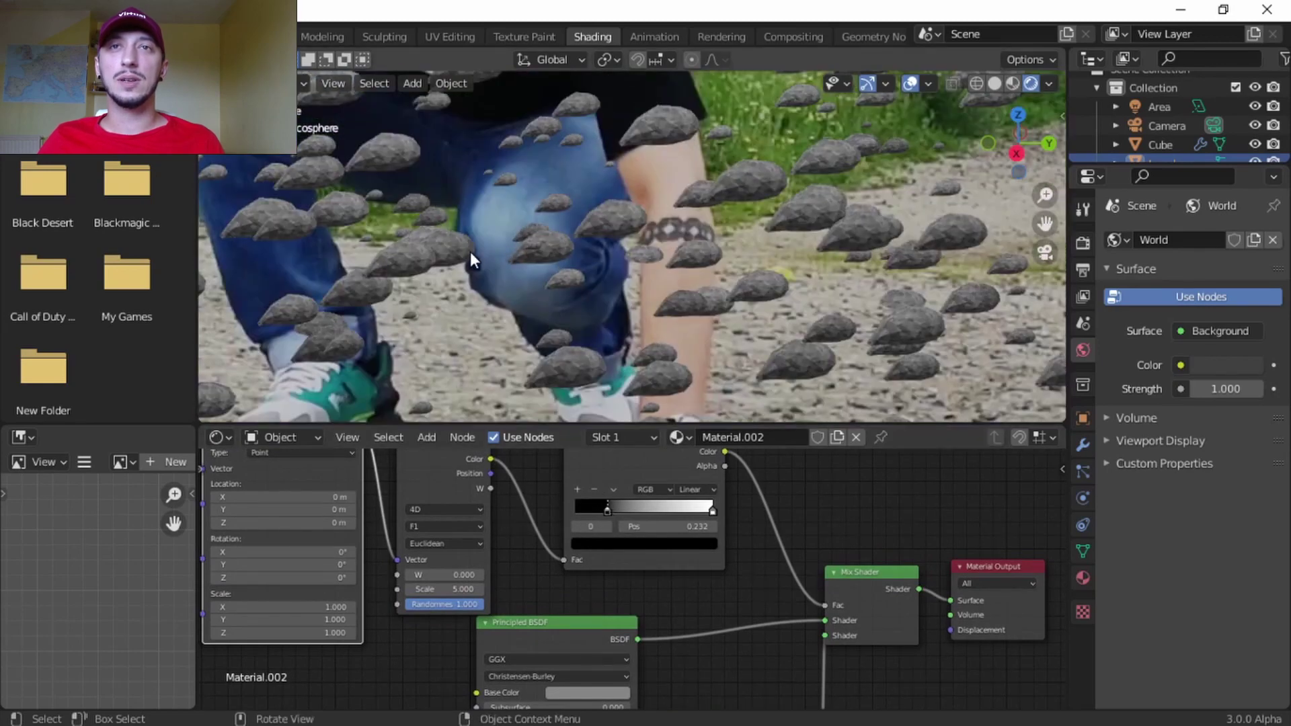
{"action": "left_click_drag", "start_coordinate": [712, 509], "coordinate": [627, 519]}
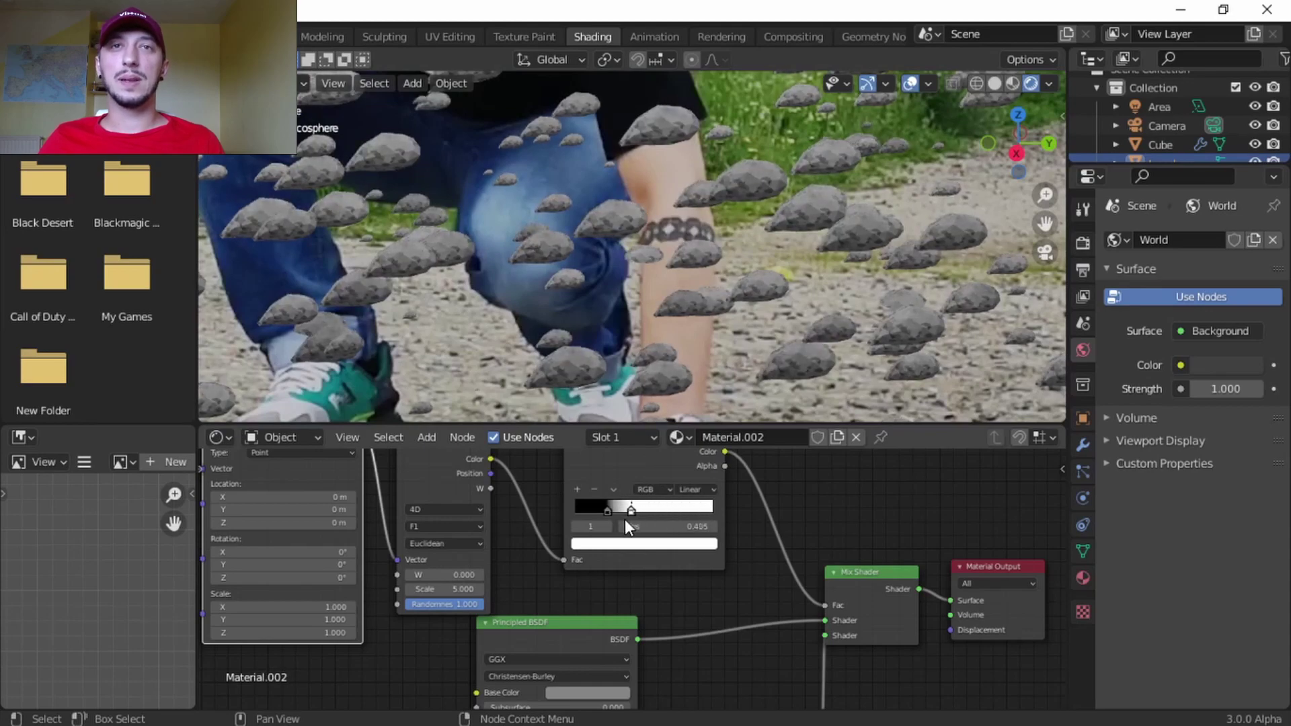
Set Voronoi distance to Chebychev with scale 0.400, and shift the black stop to 0.518
{"action": "left_click", "coordinate": [476, 542]}
{"action": "left_click", "coordinate": [450, 589]}
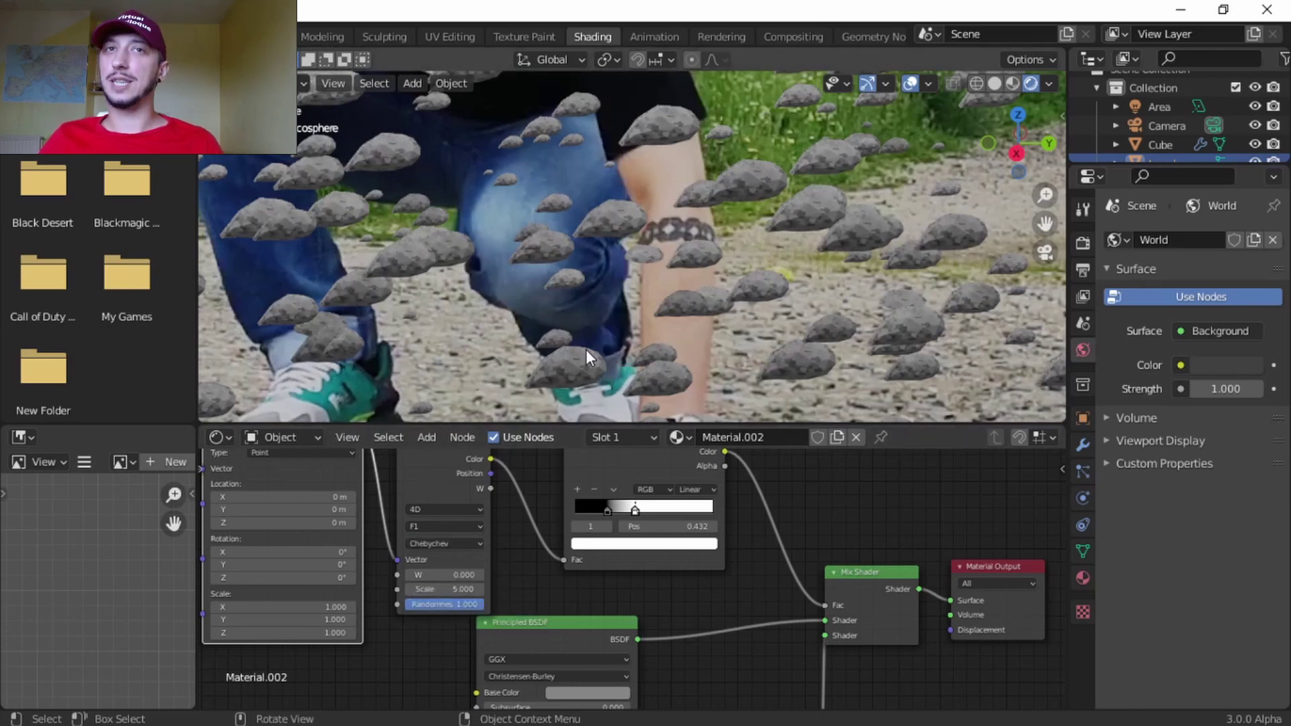
{"action": "left_click_drag", "start_coordinate": [610, 508], "coordinate": [657, 509]}
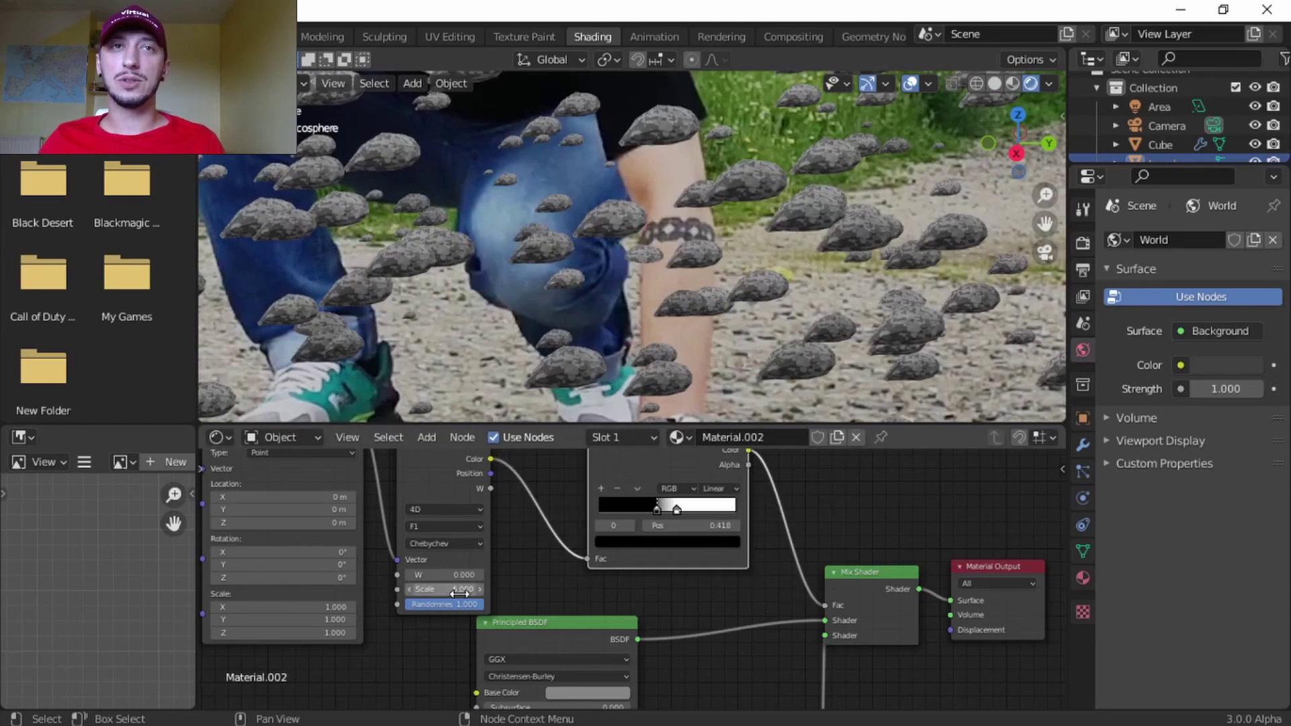
{"action": "mouse_move", "coordinate": [459, 593]}
{"action": "left_mouse_down"}
{"action": "mouse_move", "coordinate": [405, 594]}
{"action": "mouse_move", "coordinate": [446, 591]}
{"action": "mouse_move", "coordinate": [458, 607]}
{"action": "mouse_move", "coordinate": [450, 577]}
{"action": "mouse_move", "coordinate": [571, 577]}
{"action": "mouse_move", "coordinate": [438, 577]}
{"action": "left_mouse_up"}
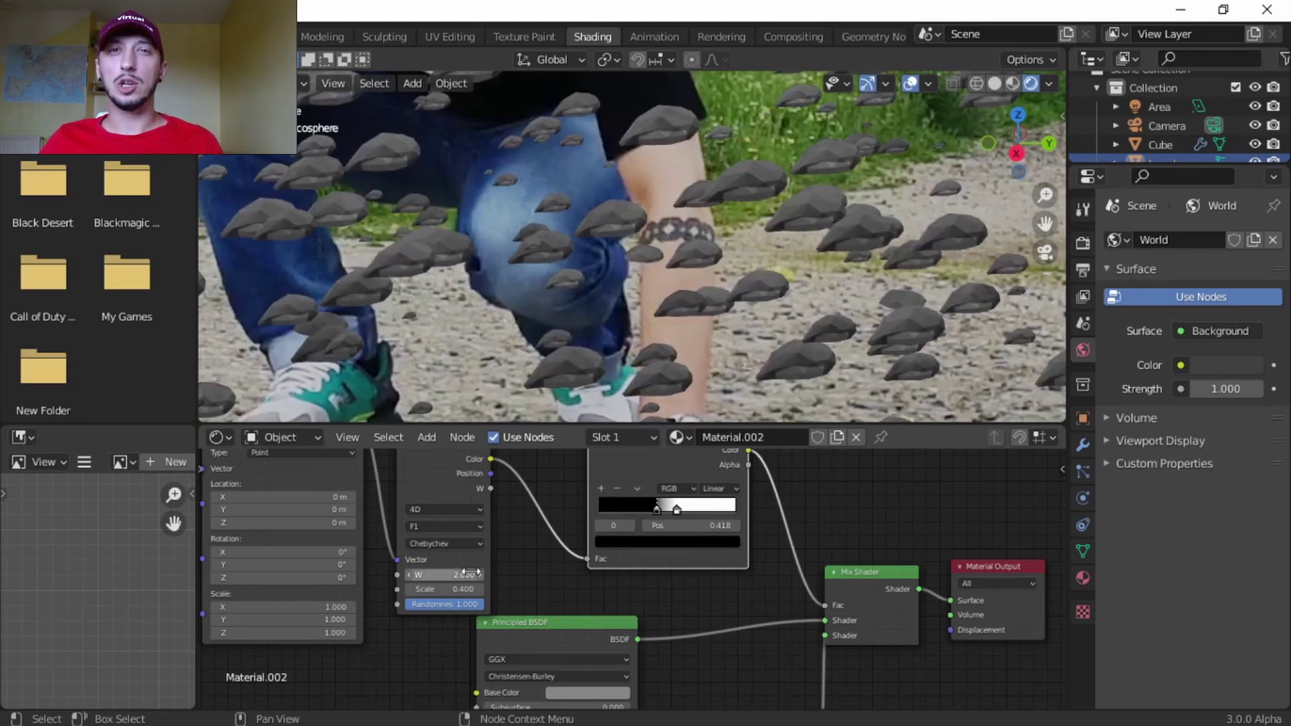
{"action": "key", "text": "ctrl+z"}
{"action": "left_click_drag", "start_coordinate": [659, 510], "coordinate": [673, 510]}
Move the Texture Coordinate, Mapping and Voronoi nodes to the lower left
{"action": "scroll", "coordinate": [572, 549], "scroll_direction": "down", "scroll_amount": 5}
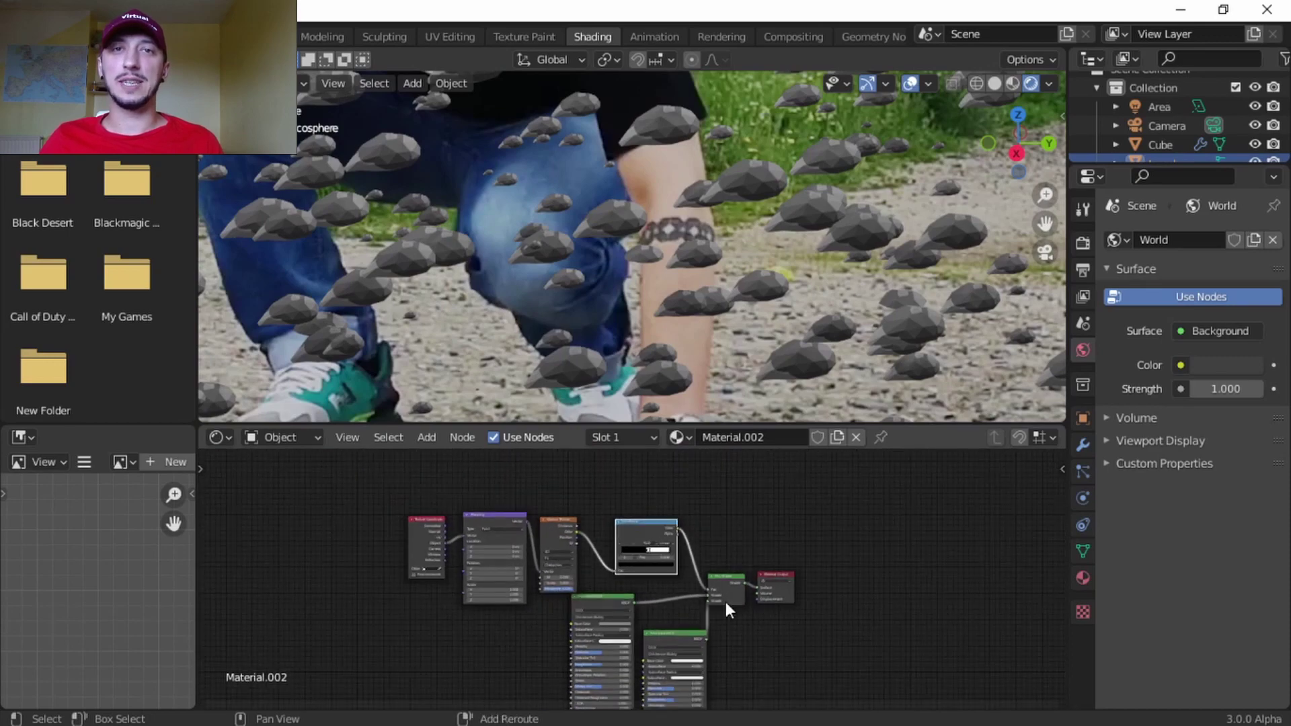
{"action": "middle_click_drag", "start_coordinate": [725, 603], "coordinate": [821, 547]}
{"action": "left_click_drag", "start_coordinate": [659, 475], "coordinate": [478, 550]}
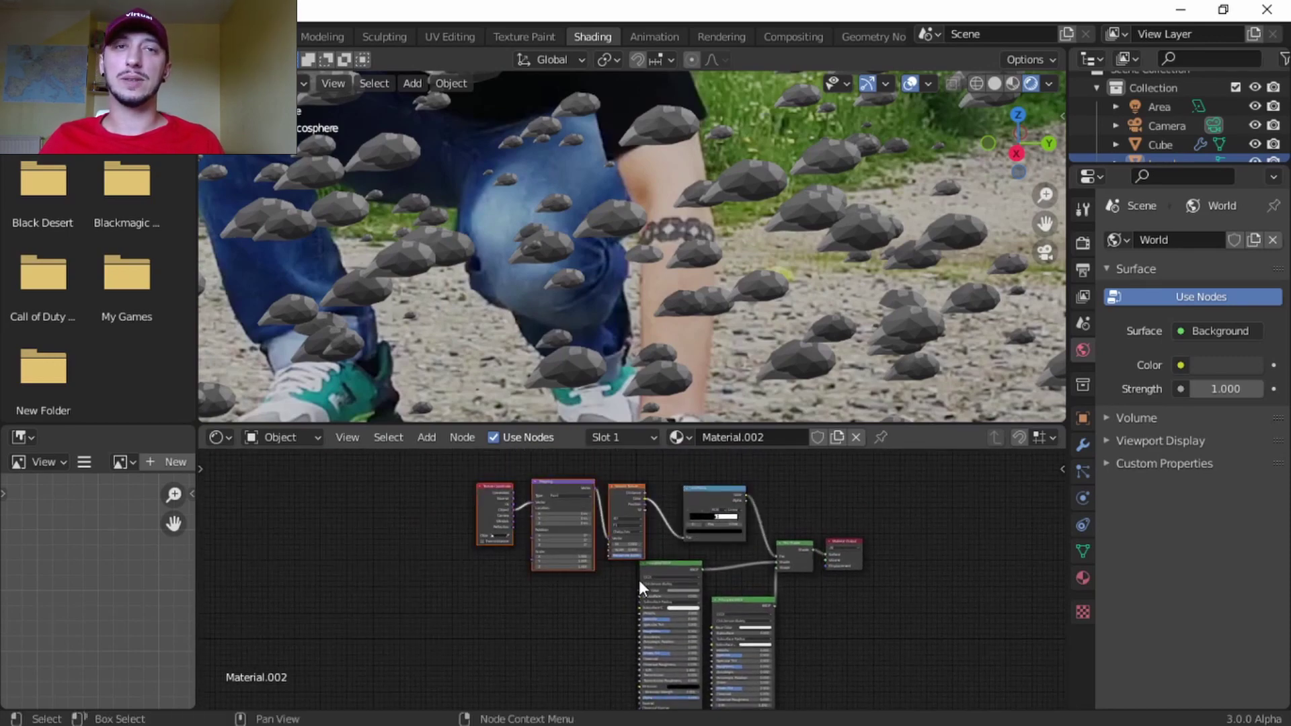
{"action": "key", "text": "g"}
{"action": "left_click", "coordinate": [514, 665]}
{"action": "middle_click_drag", "start_coordinate": [679, 632], "coordinate": [713, 509]}
Add a Normal Map node below the texture nodes
{"action": "key", "text": "shift+a"}
{"action": "left_click", "coordinate": [584, 511]}
{"action": "type", "text": "no"}
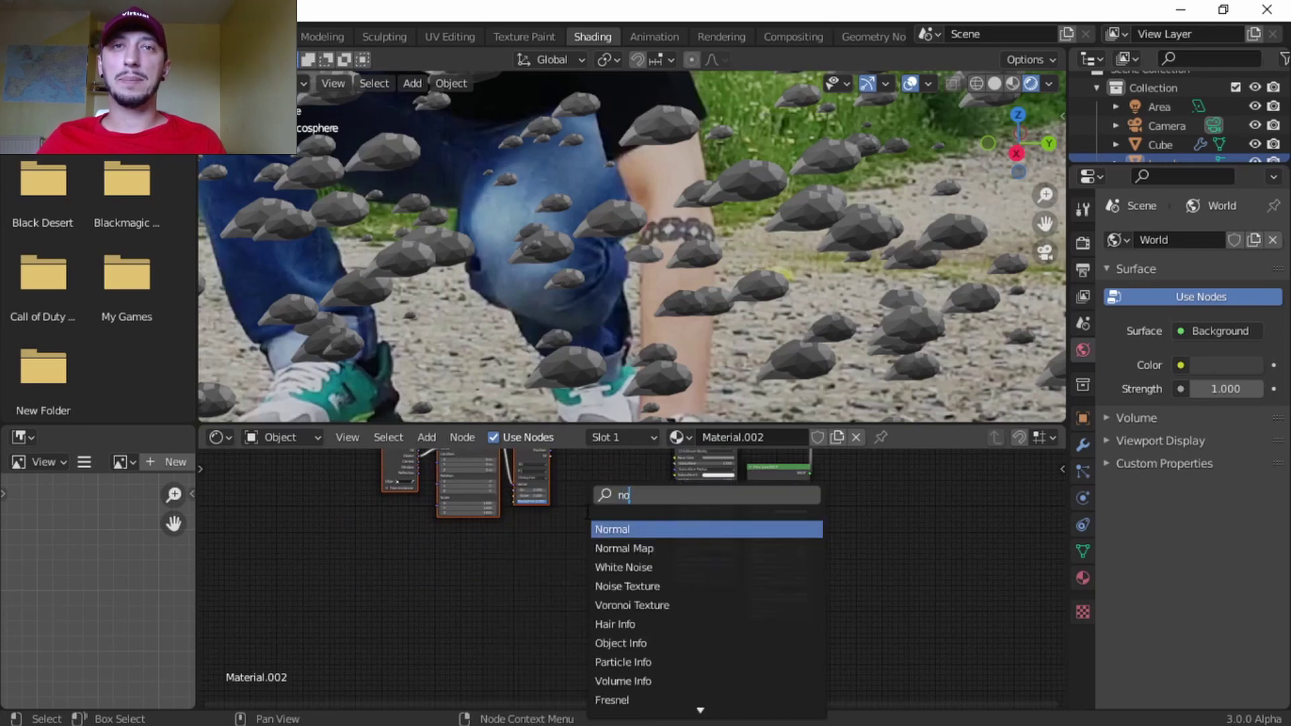
{"action": "type", "text": "r"}
{"action": "key", "text": "Down"}
{"action": "key", "text": "Return"}
{"action": "left_click", "coordinate": [657, 619]}
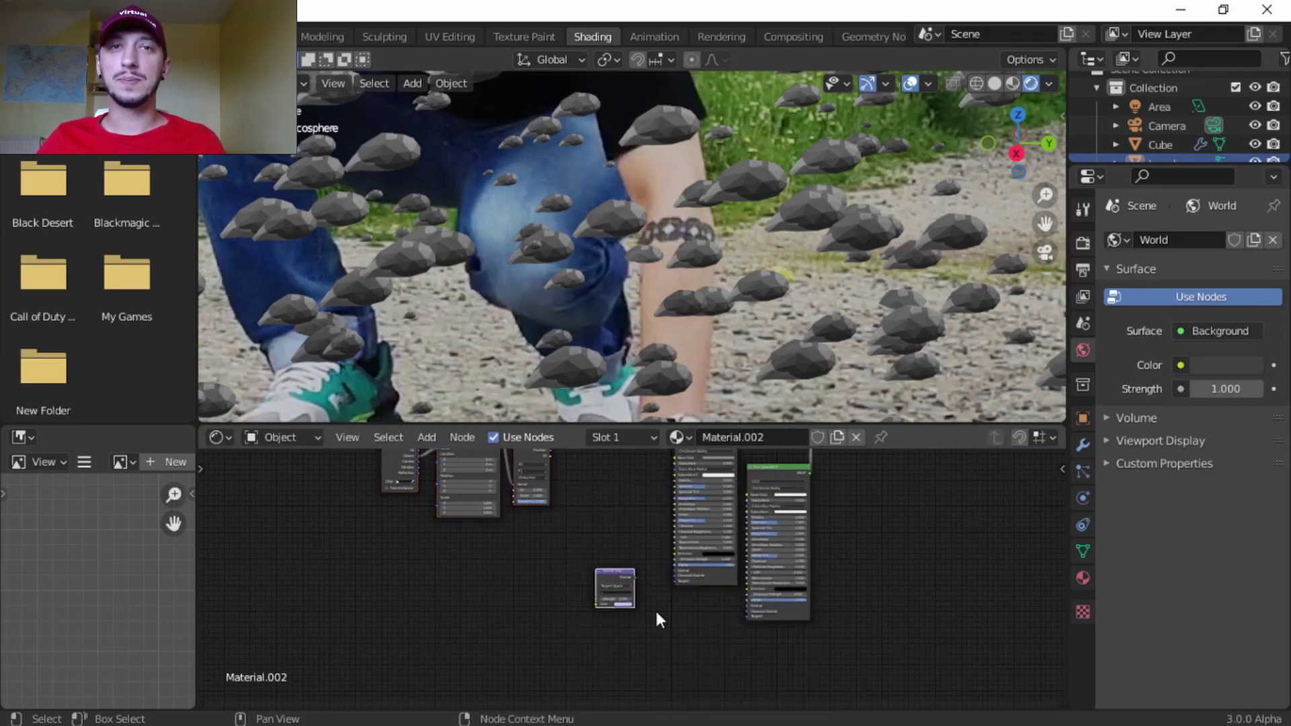
Connect the Voronoi output to the Normal Map's Color input
{"action": "scroll", "coordinate": [643, 584], "scroll_direction": "up", "scroll_amount": 3}
{"action": "middle_click_drag", "start_coordinate": [558, 453], "coordinate": [589, 535], "text": "shift"}
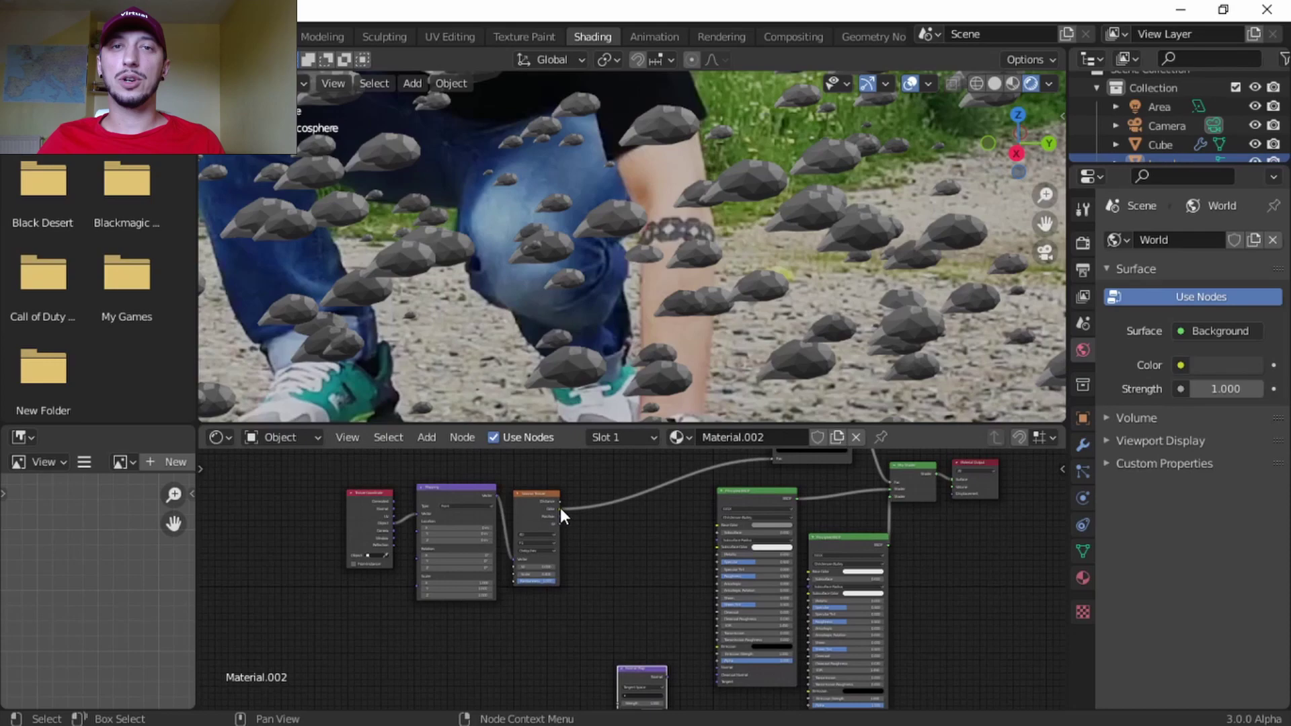
{"action": "left_click_drag", "start_coordinate": [561, 510], "coordinate": [616, 704]}
{"action": "scroll", "coordinate": [682, 619], "scroll_direction": "up", "scroll_amount": 4}
{"action": "middle_click_drag", "start_coordinate": [680, 613], "coordinate": [647, 397]}
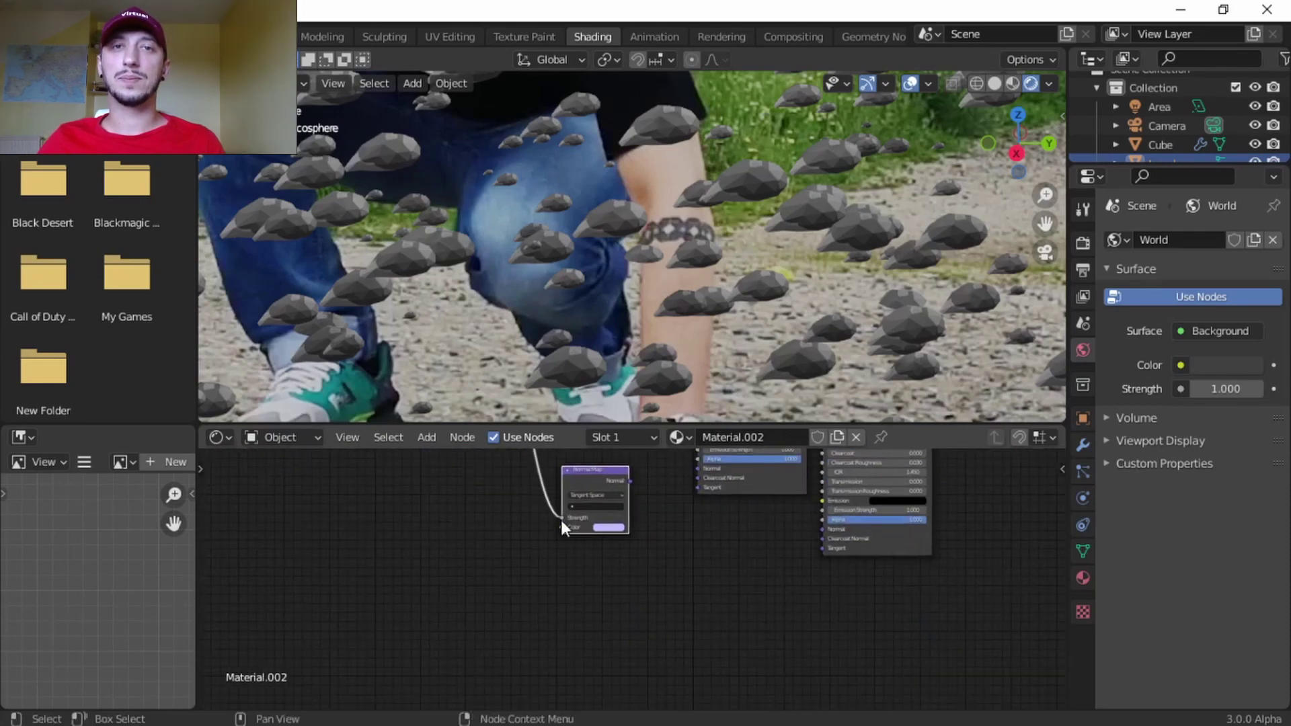
{"action": "mouse_move", "coordinate": [560, 519]}
{"action": "left_mouse_down"}
{"action": "mouse_move", "coordinate": [550, 520]}
{"action": "mouse_move", "coordinate": [563, 528]}
{"action": "left_mouse_up"}
Plug the Normal Map output into both Principled BSDFs' Normal inputs
{"action": "scroll", "coordinate": [694, 539], "scroll_direction": "up", "scroll_amount": 1}
{"action": "middle_click_drag", "start_coordinate": [694, 539], "coordinate": [712, 642]}
{"action": "mouse_move", "coordinate": [613, 559]}
{"action": "left_mouse_down"}
{"action": "mouse_move", "coordinate": [684, 546]}
{"action": "mouse_move", "coordinate": [819, 635]}
{"action": "left_mouse_up"}
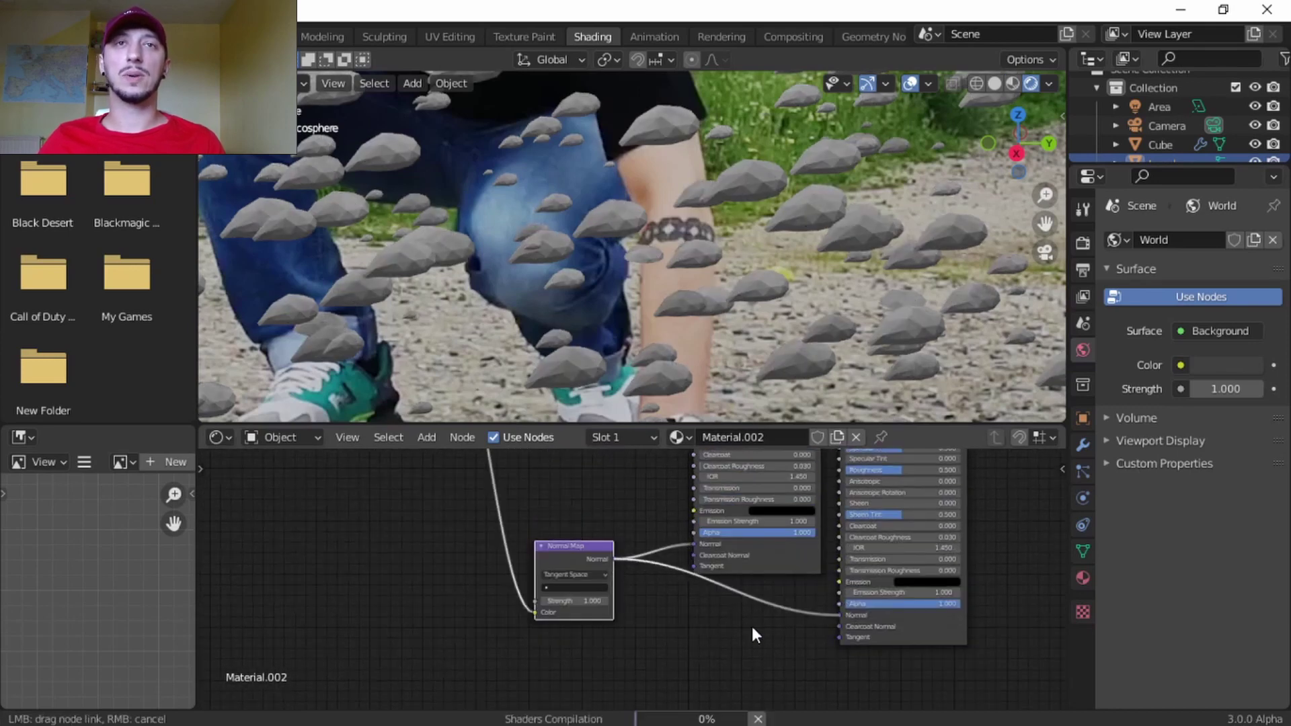
{"action": "left_click_drag", "start_coordinate": [730, 623], "coordinate": [724, 618]}
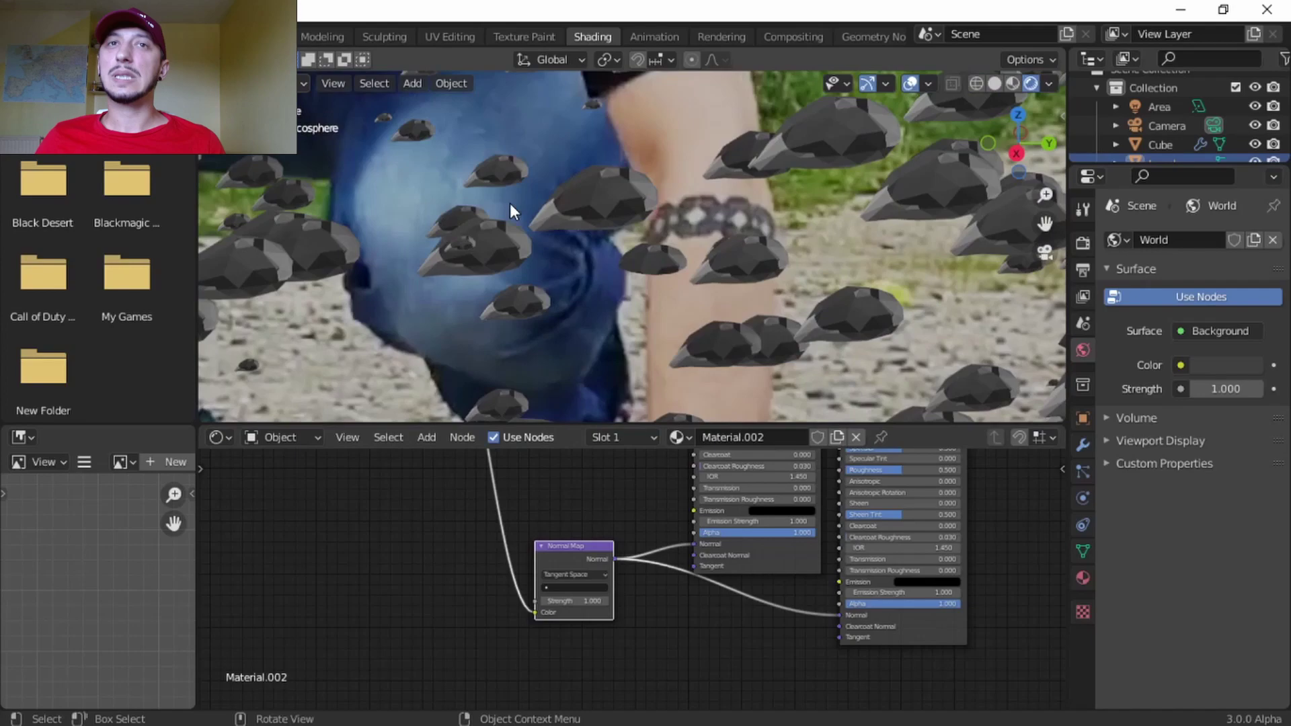
{"action": "scroll", "coordinate": [586, 362], "scroll_direction": "down", "scroll_amount": 5}
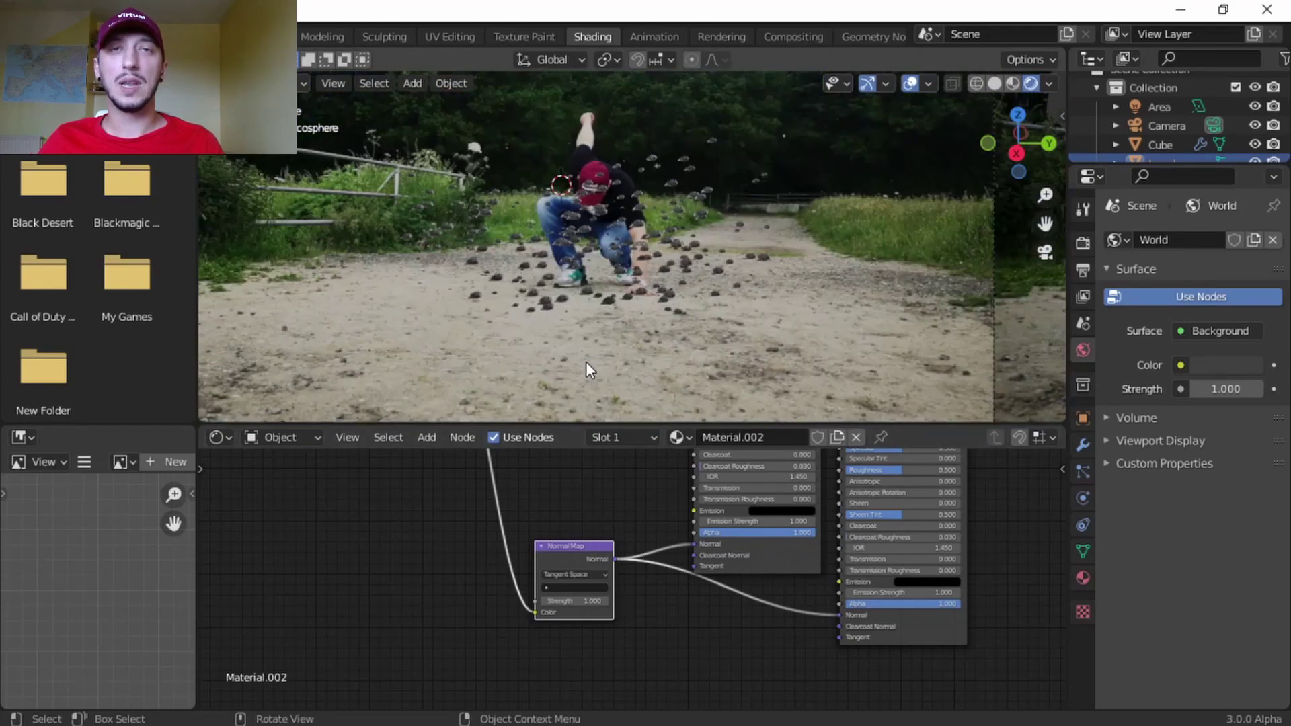
{"action": "right_click", "coordinate": [597, 397]}
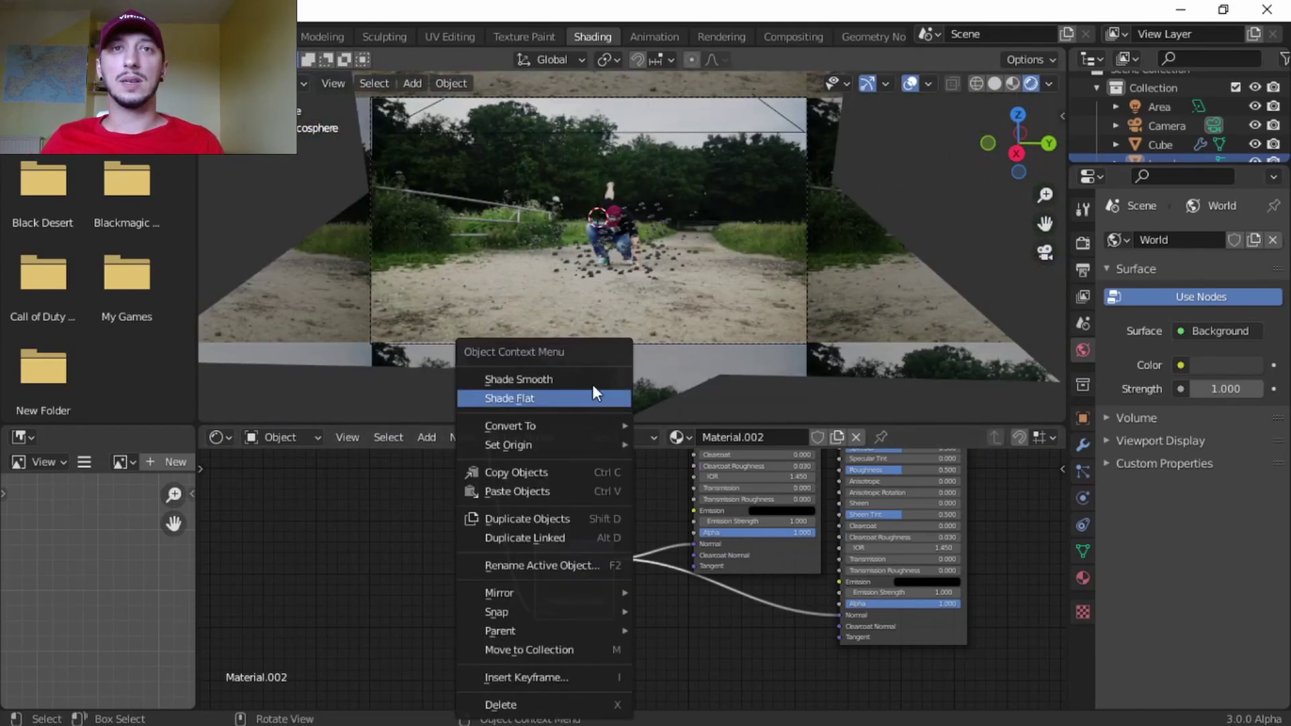
{"action": "scroll", "coordinate": [675, 288], "scroll_direction": "up", "scroll_amount": 5}
{"action": "scroll", "coordinate": [676, 288], "scroll_direction": "up", "scroll_amount": 5}
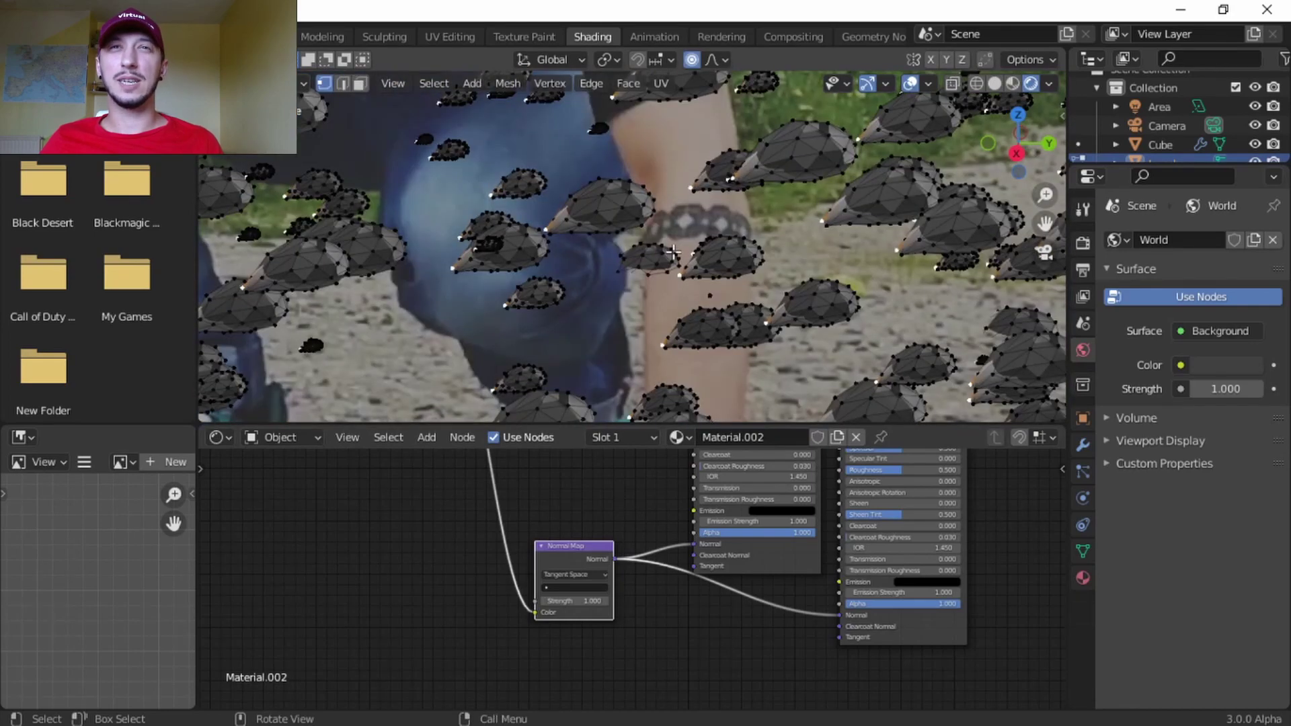
{"action": "key", "text": "Tab"}
{"action": "scroll", "coordinate": [673, 269], "scroll_direction": "down", "scroll_amount": 10}
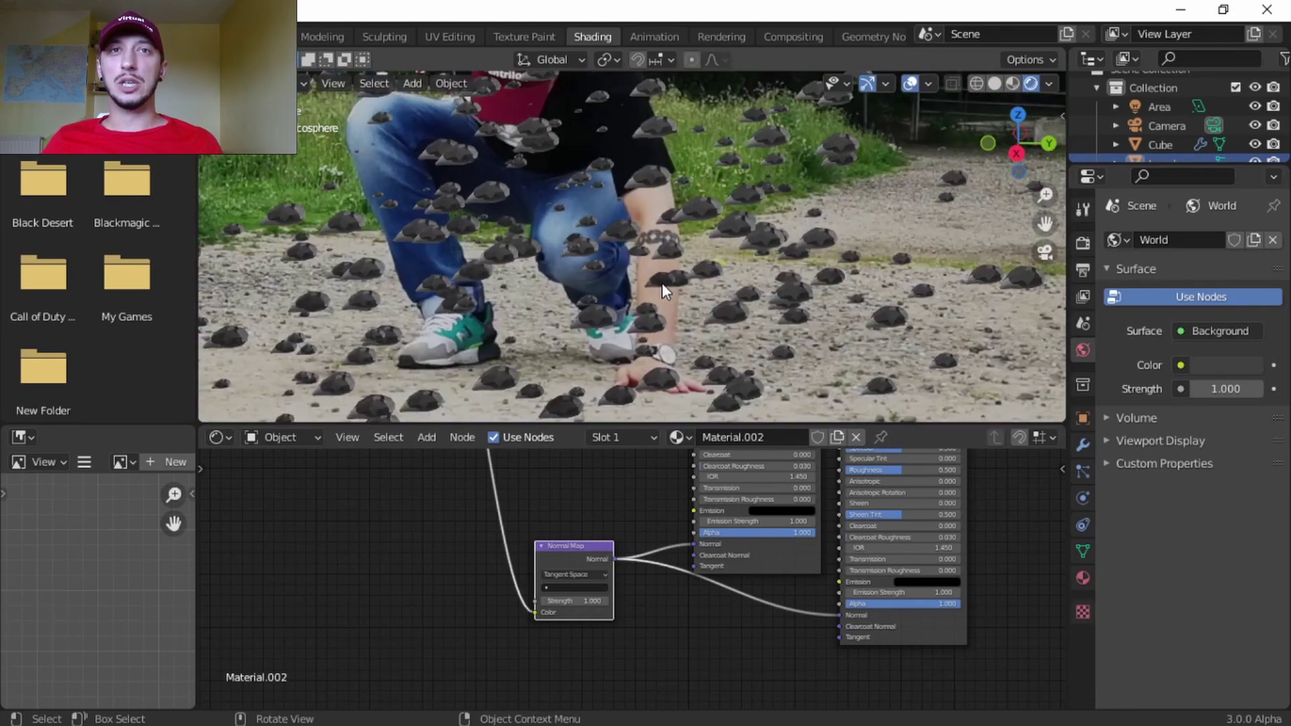
{"action": "scroll", "coordinate": [656, 293], "scroll_direction": "down", "scroll_amount": 2}
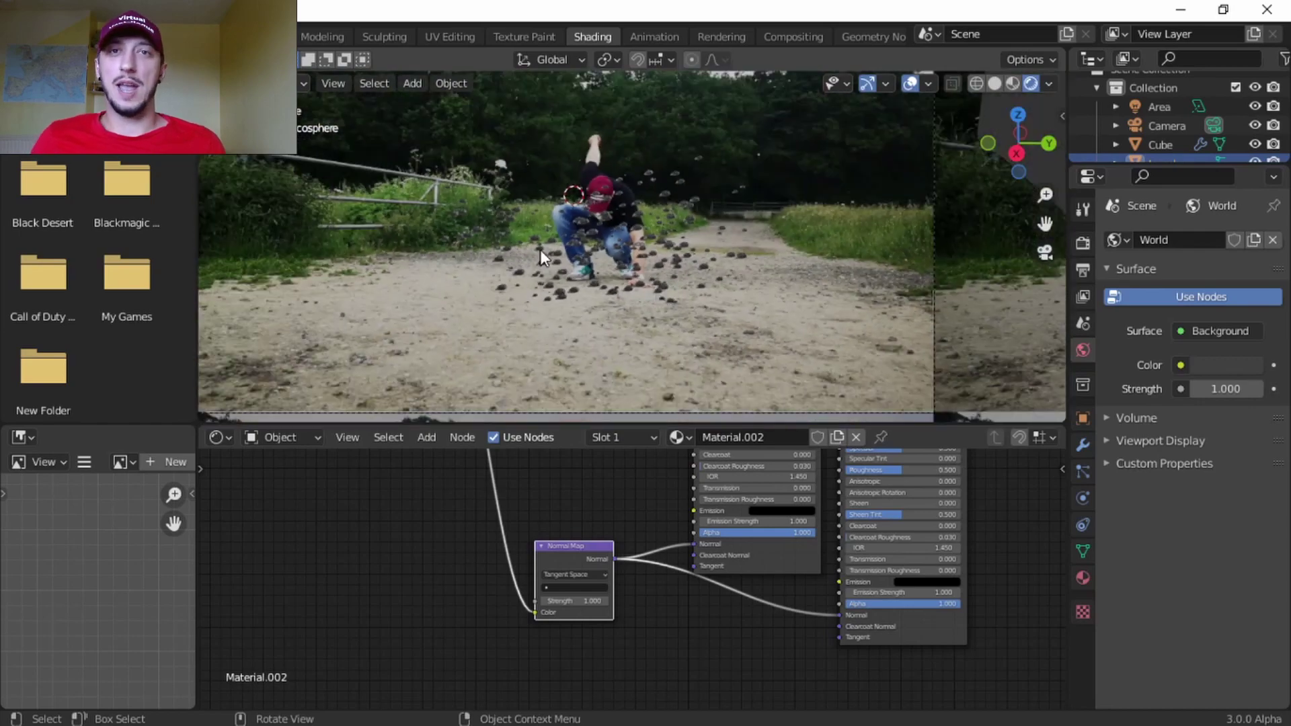
{"action": "scroll", "coordinate": [760, 559], "scroll_direction": "down", "scroll_amount": 5}
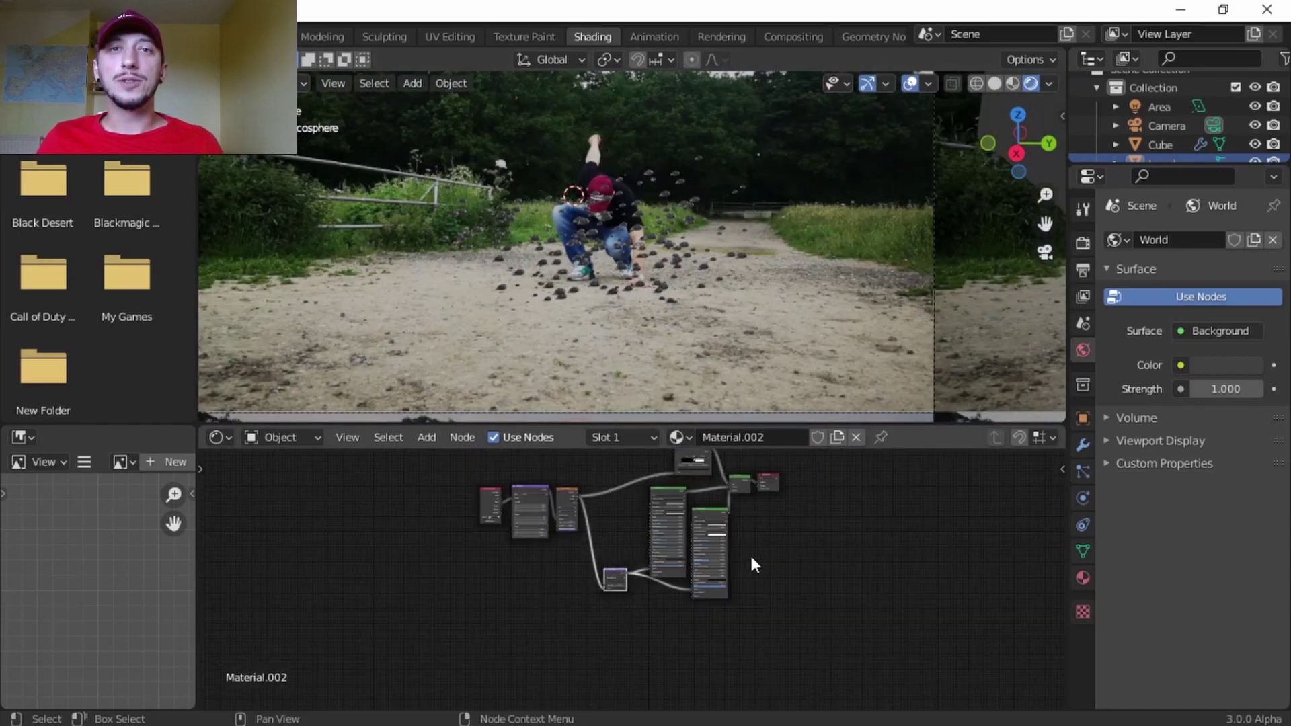
Tint the second Principled BSDF's base colour a pale yellowish shade
{"action": "scroll", "coordinate": [753, 565], "scroll_direction": "up", "scroll_amount": 7}
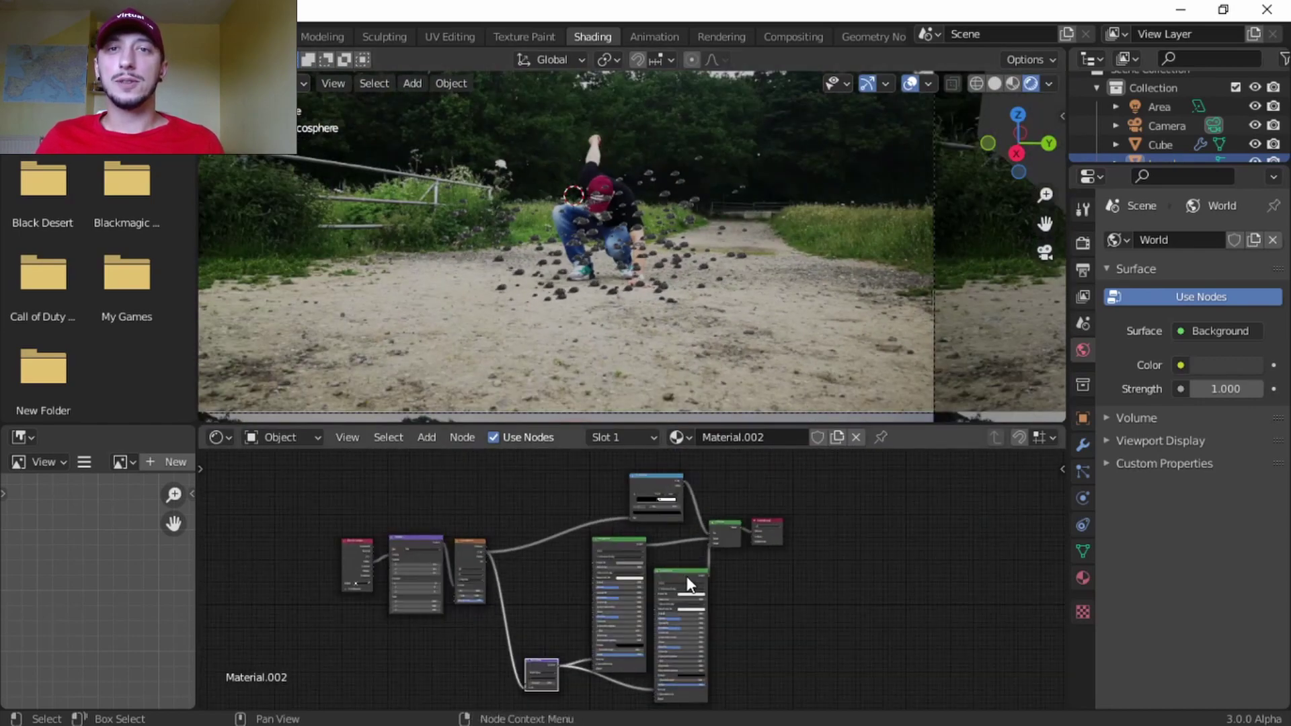
{"action": "left_click", "coordinate": [786, 616]}
{"action": "scroll", "coordinate": [648, 260], "scroll_direction": "up", "scroll_amount": 5}
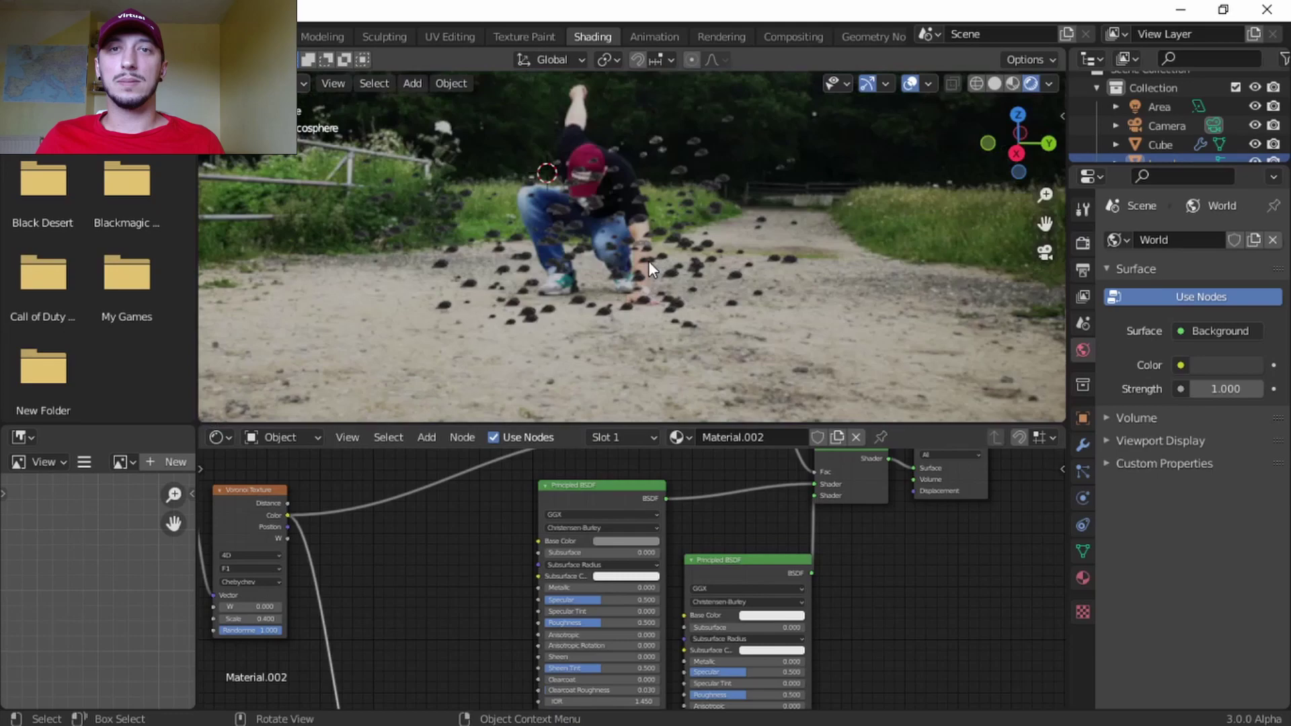
{"action": "left_click", "coordinate": [744, 588]}
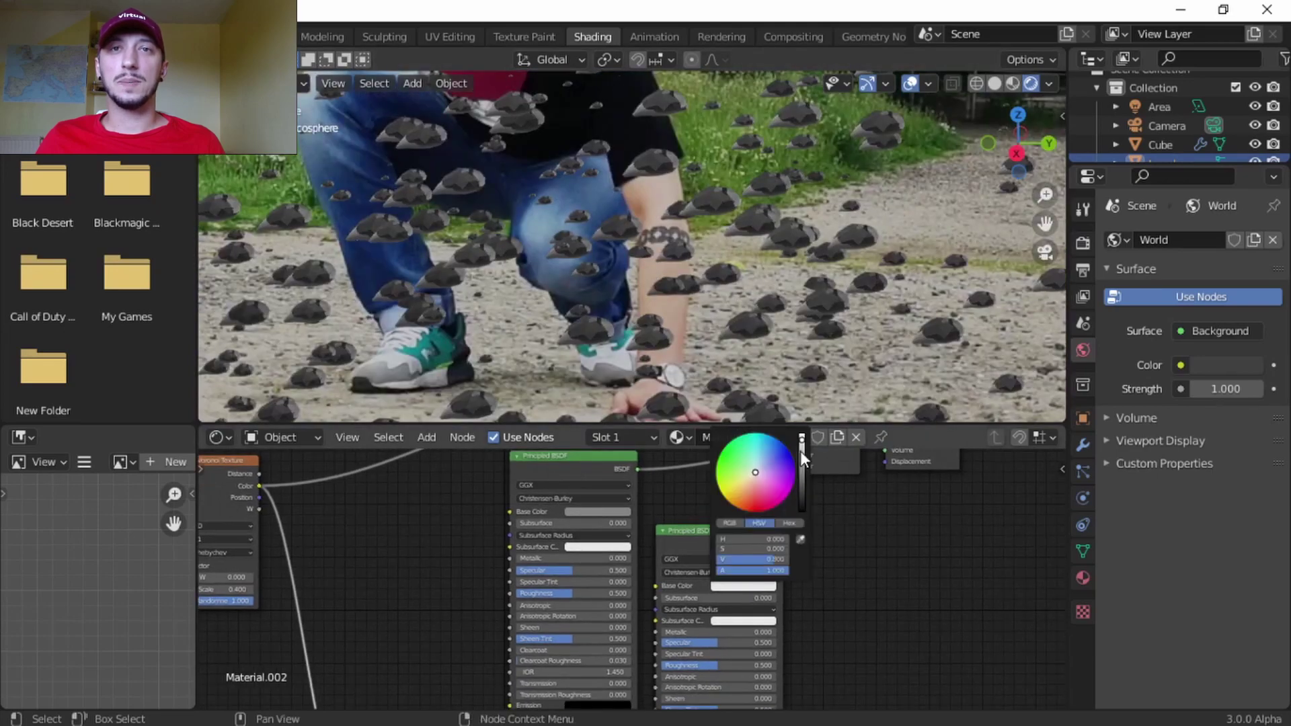
{"action": "mouse_move", "coordinate": [755, 471]}
{"action": "left_mouse_down"}
{"action": "mouse_move", "coordinate": [741, 478]}
{"action": "mouse_move", "coordinate": [764, 486]}
{"action": "mouse_move", "coordinate": [756, 473]}
{"action": "left_mouse_up"}
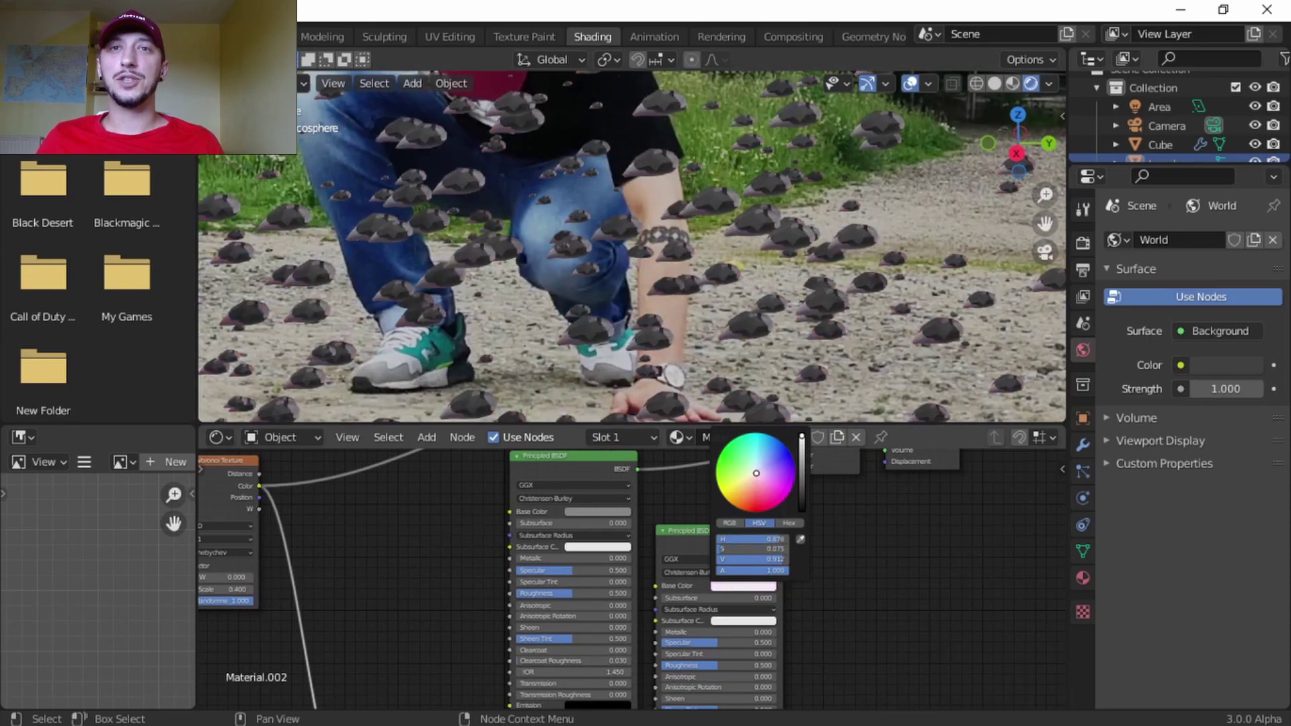
Darken the first Principled BSDF's base colour to near-black
{"action": "scroll", "coordinate": [733, 481], "scroll_direction": "down", "scroll_amount": 3}
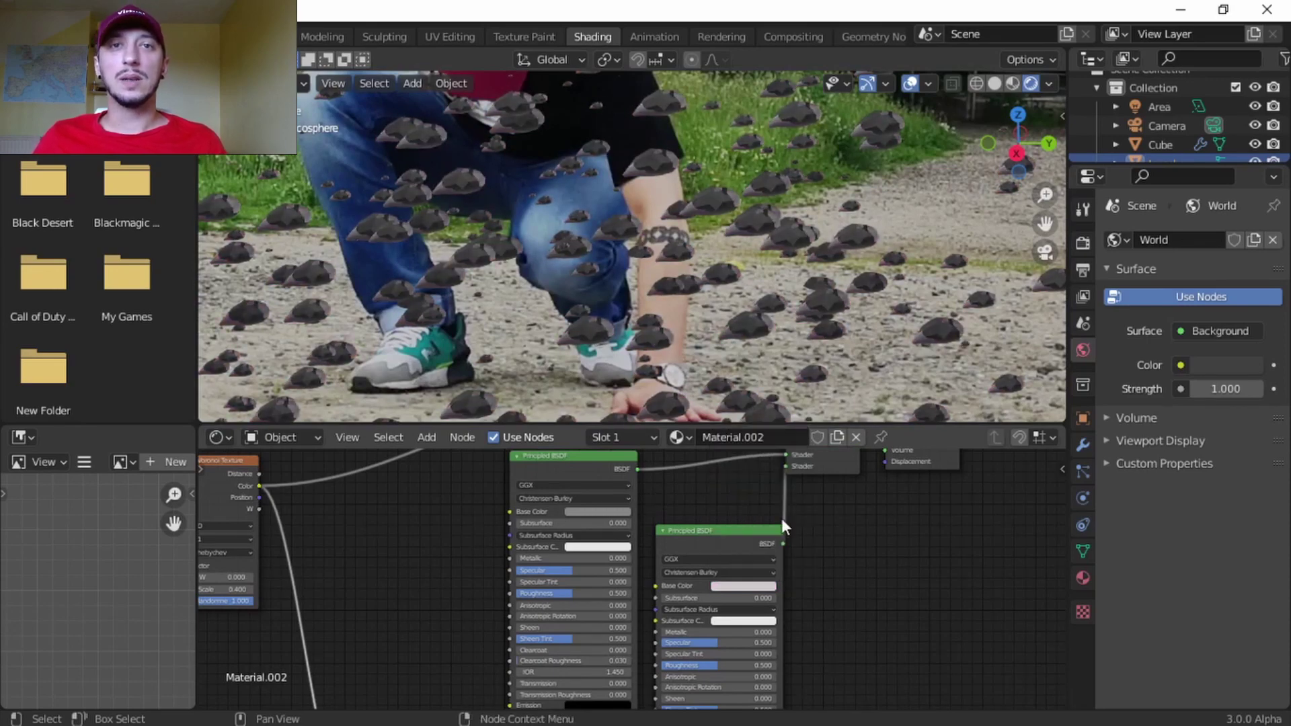
{"action": "middle_click_drag", "start_coordinate": [614, 516], "coordinate": [641, 571]}
{"action": "left_click", "coordinate": [631, 567]}
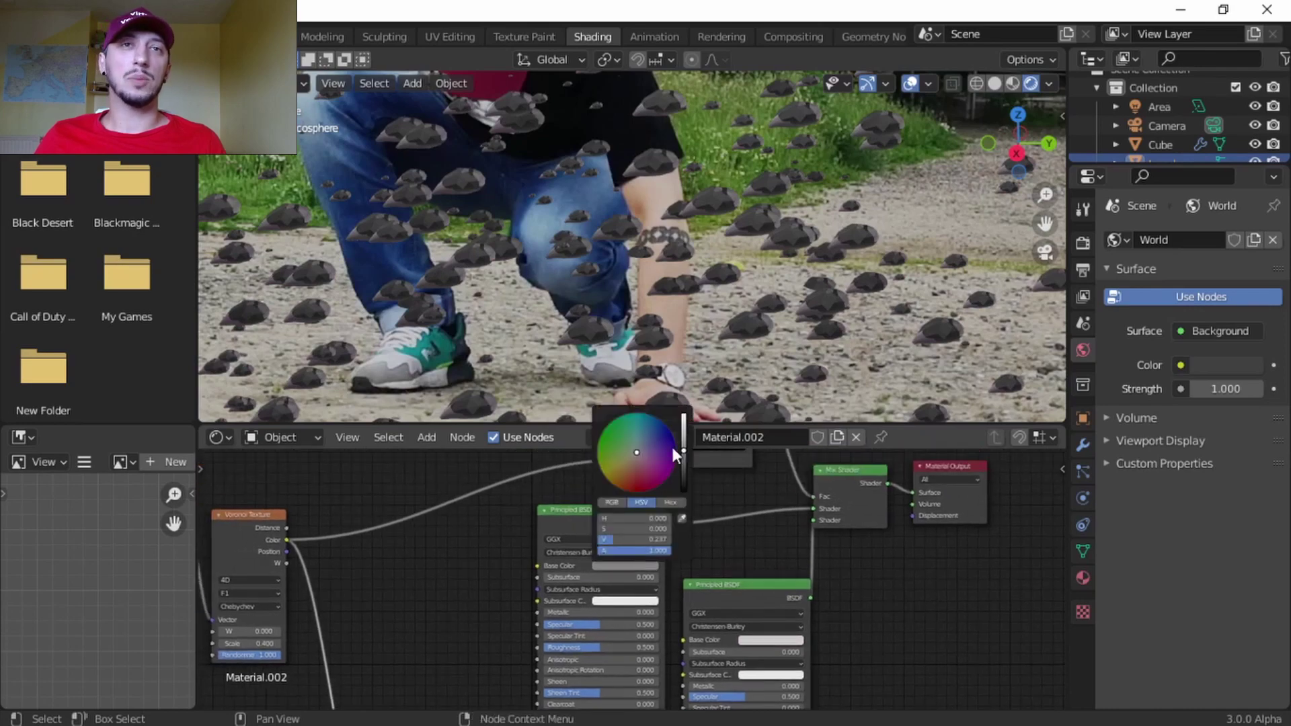
{"action": "mouse_move", "coordinate": [683, 451]}
{"action": "left_mouse_down"}
{"action": "mouse_move", "coordinate": [683, 471]}
{"action": "mouse_move", "coordinate": [675, 416]}
{"action": "mouse_move", "coordinate": [686, 431]}
{"action": "left_mouse_up"}
Switch to the Layout workspace, select the Area light, and preview the animation
{"action": "scroll", "coordinate": [700, 235], "scroll_direction": "down", "scroll_amount": 6}
{"action": "left_click", "coordinate": [275, 37]}
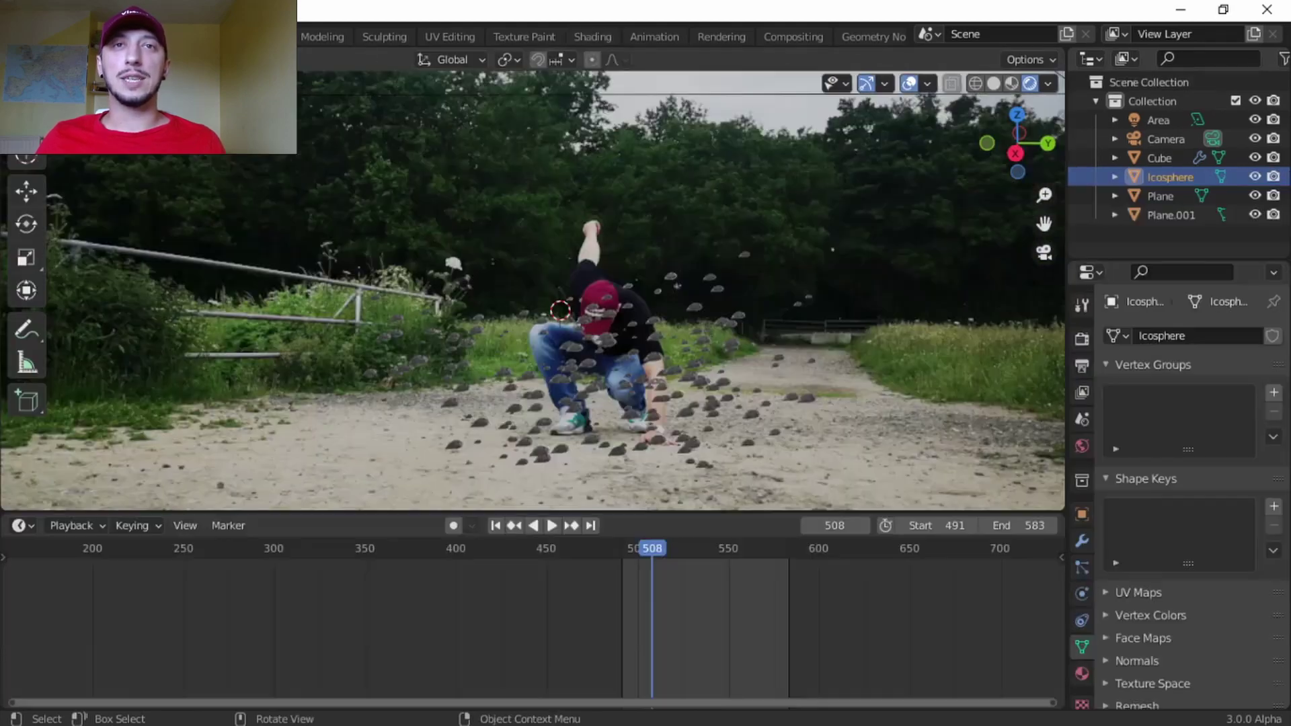
{"action": "scroll", "coordinate": [636, 336], "scroll_direction": "down", "scroll_amount": 5}
{"action": "middle_click_drag", "start_coordinate": [636, 352], "coordinate": [699, 341], "text": "shift"}
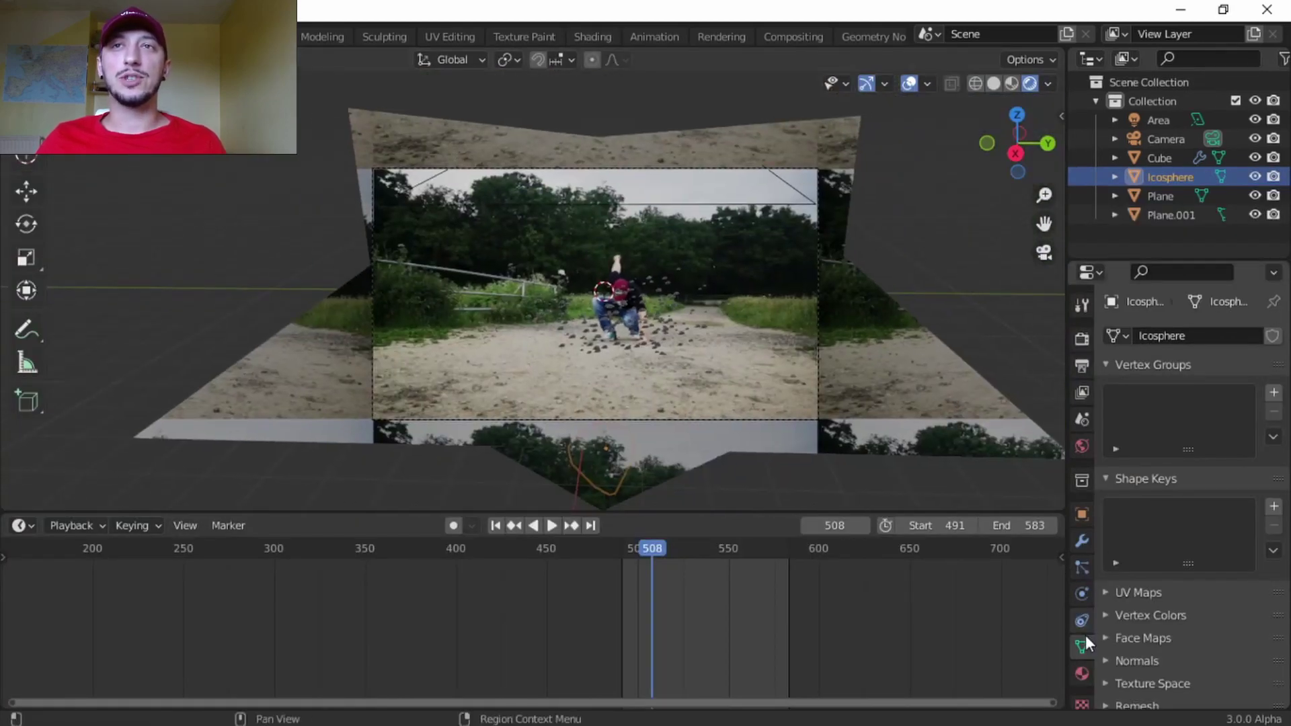
{"action": "left_click", "coordinate": [1156, 121]}
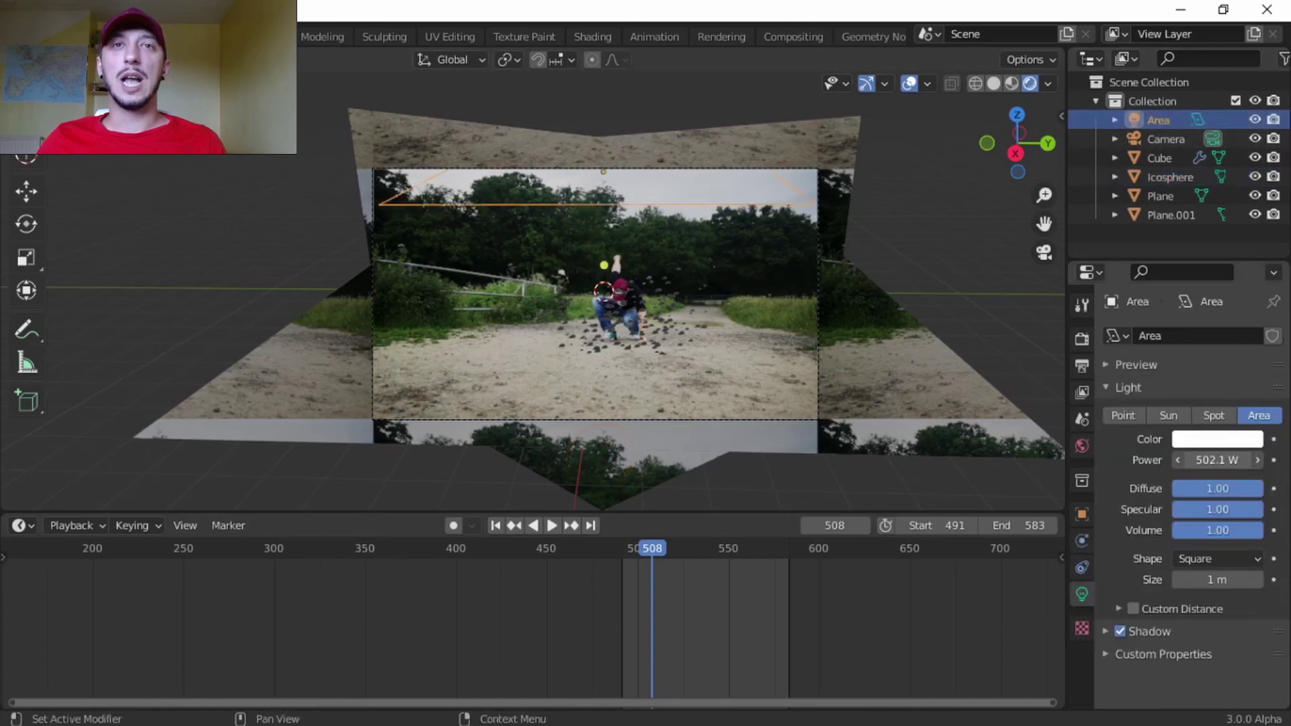
{"action": "scroll", "coordinate": [567, 339], "scroll_direction": "up", "scroll_amount": 5}
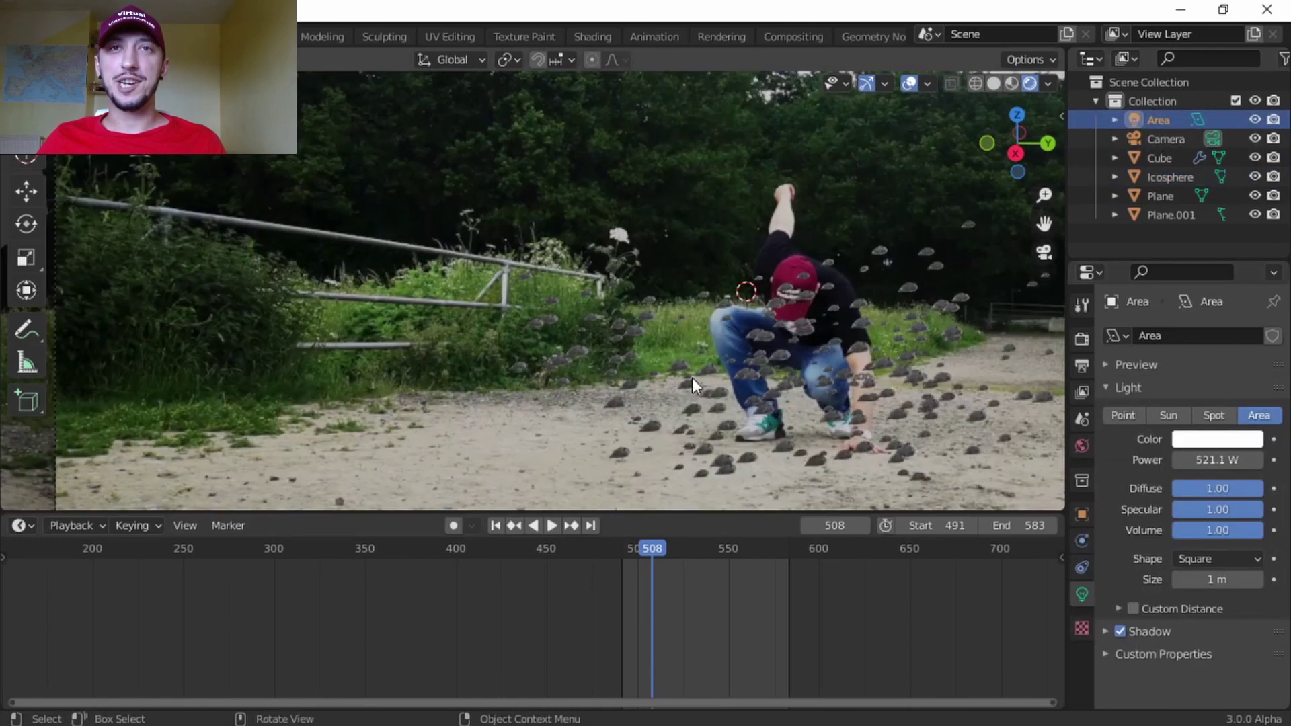
{"action": "key", "text": "space"}
{"action": "key", "text": "space"}
In top view, move the Area light to a new spot over the crouching subject
{"action": "middle_click_drag", "start_coordinate": [797, 364], "coordinate": [1015, 245]}
{"action": "left_click", "coordinate": [1015, 122]}
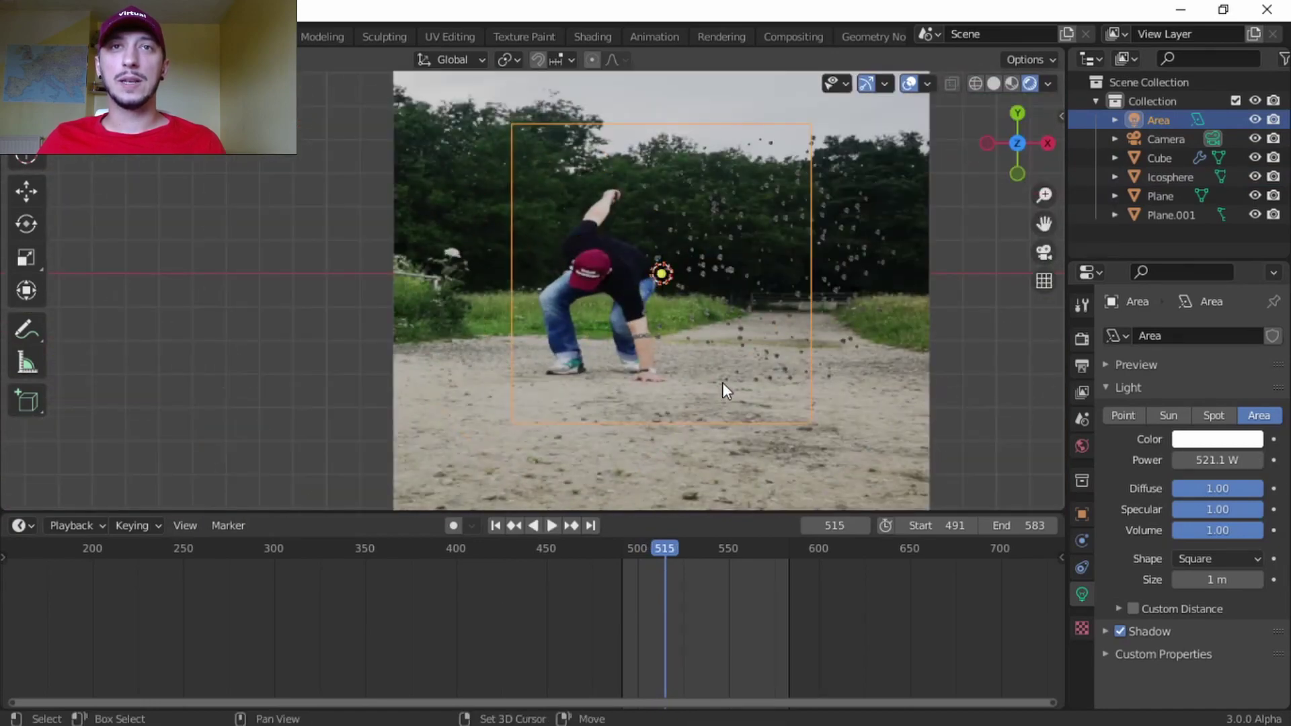
{"action": "middle_click_drag", "start_coordinate": [723, 382], "coordinate": [635, 308], "text": "shift"}
{"action": "scroll", "coordinate": [635, 308], "scroll_direction": "down", "scroll_amount": 5}
{"action": "middle_click_drag", "start_coordinate": [708, 328], "coordinate": [715, 343], "text": "shift"}
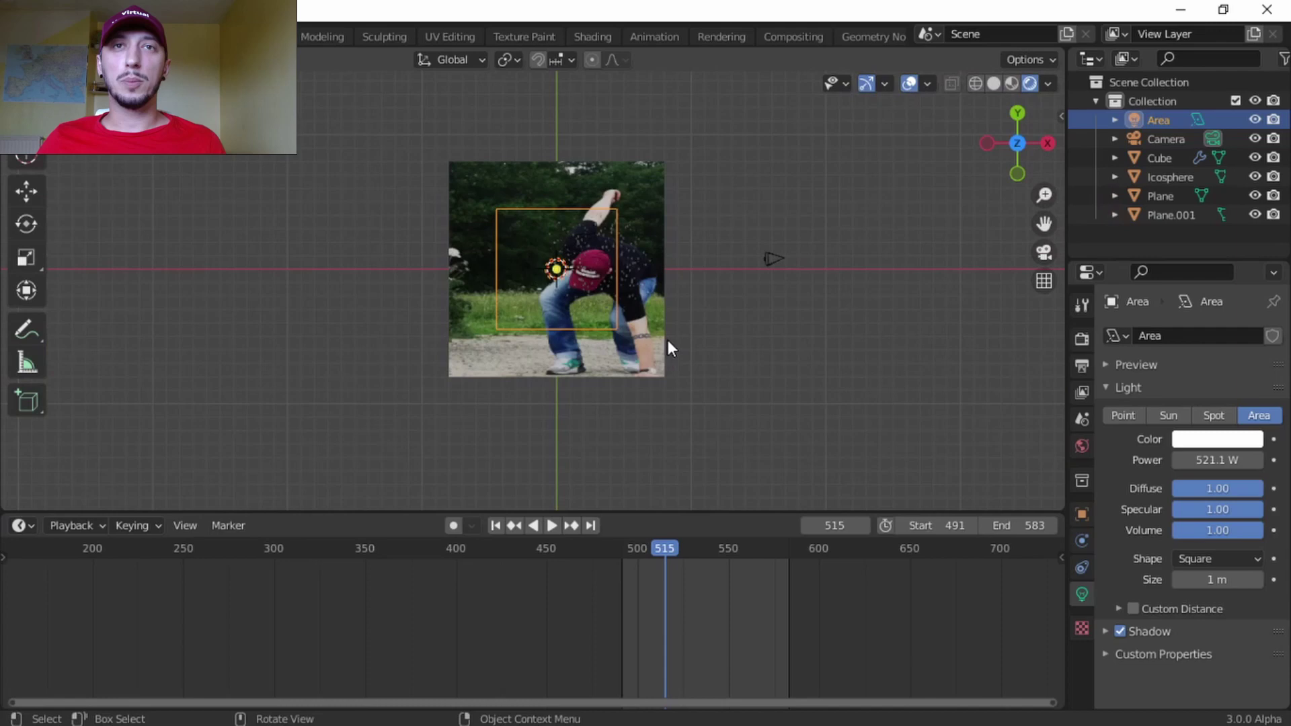
{"action": "key", "text": "g"}
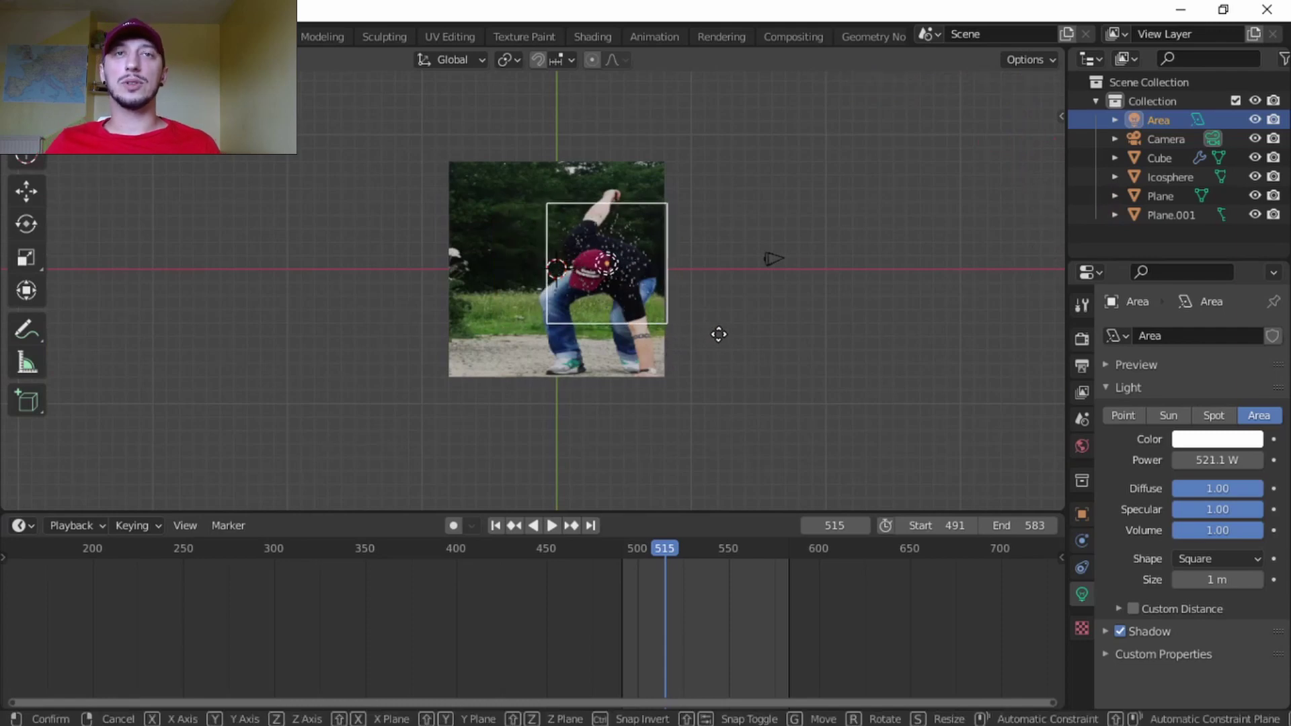
{"action": "left_click", "coordinate": [729, 335]}
Preview the shot through the camera from around frame 502, then test-render frame 515
{"action": "mouse_move", "coordinate": [722, 322]}
{"action": "middle_mouse_down"}
{"action": "mouse_move", "coordinate": [661, 213]}
{"action": "mouse_move", "coordinate": [706, 321]}
{"action": "mouse_move", "coordinate": [802, 422]}
{"action": "mouse_move", "coordinate": [744, 351]}
{"action": "mouse_move", "coordinate": [738, 315]}
{"action": "middle_mouse_up"}
{"action": "key", "text": "KP_0"}
{"action": "scroll", "coordinate": [723, 386], "scroll_direction": "up", "scroll_amount": 2}
{"action": "key", "text": "space"}
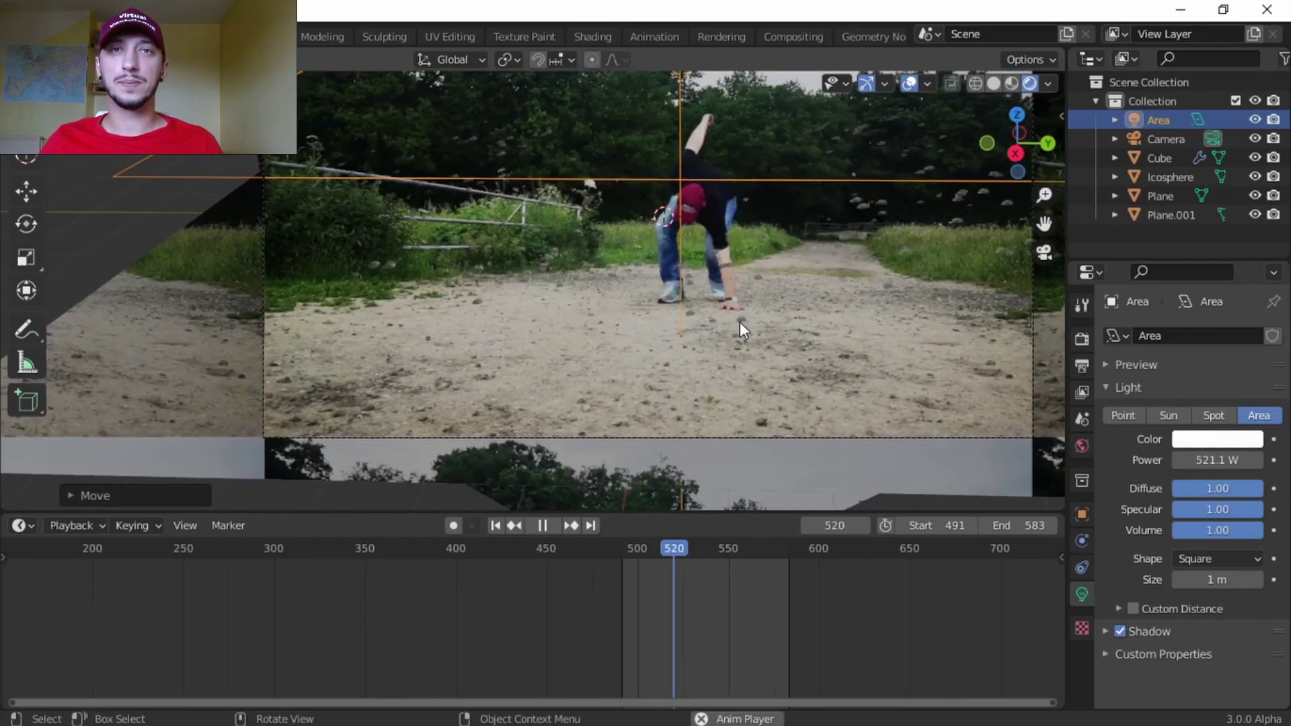
{"action": "key", "text": "space"}
{"action": "key", "text": "KP_0"}
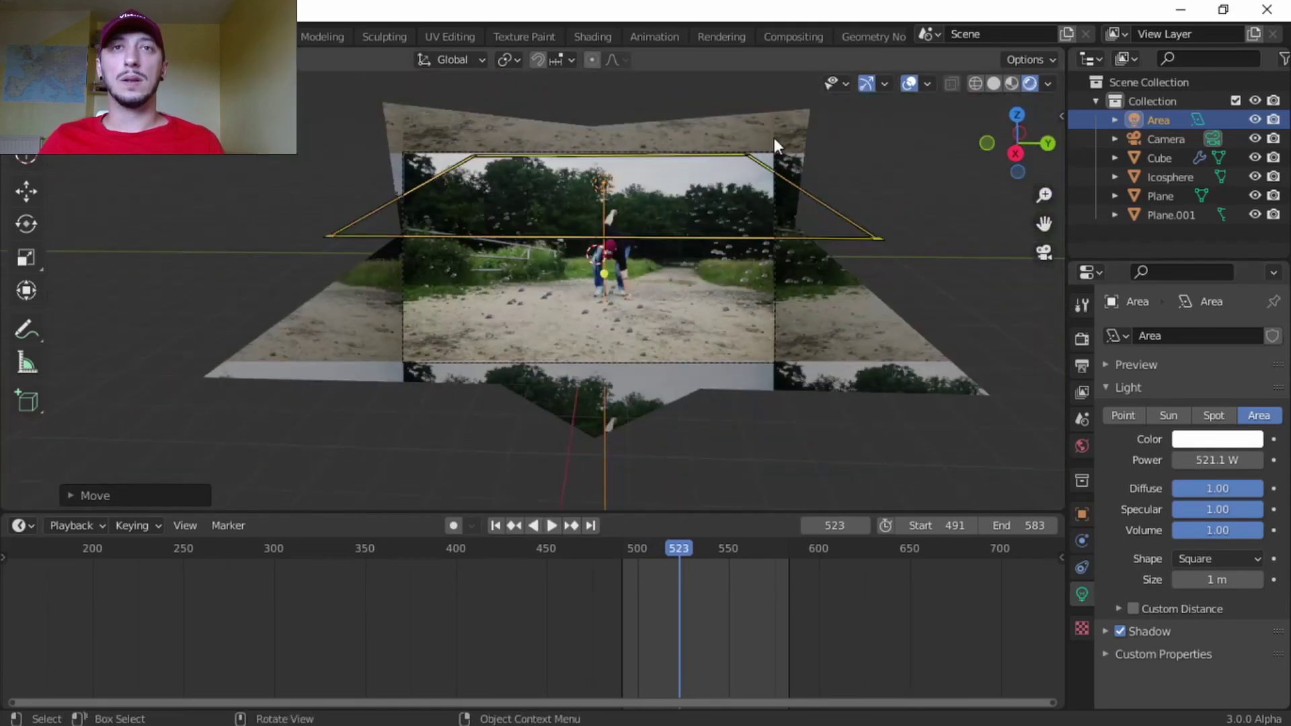
{"action": "left_click", "coordinate": [642, 554]}
{"action": "key", "text": "space"}
{"action": "key", "text": "space"}
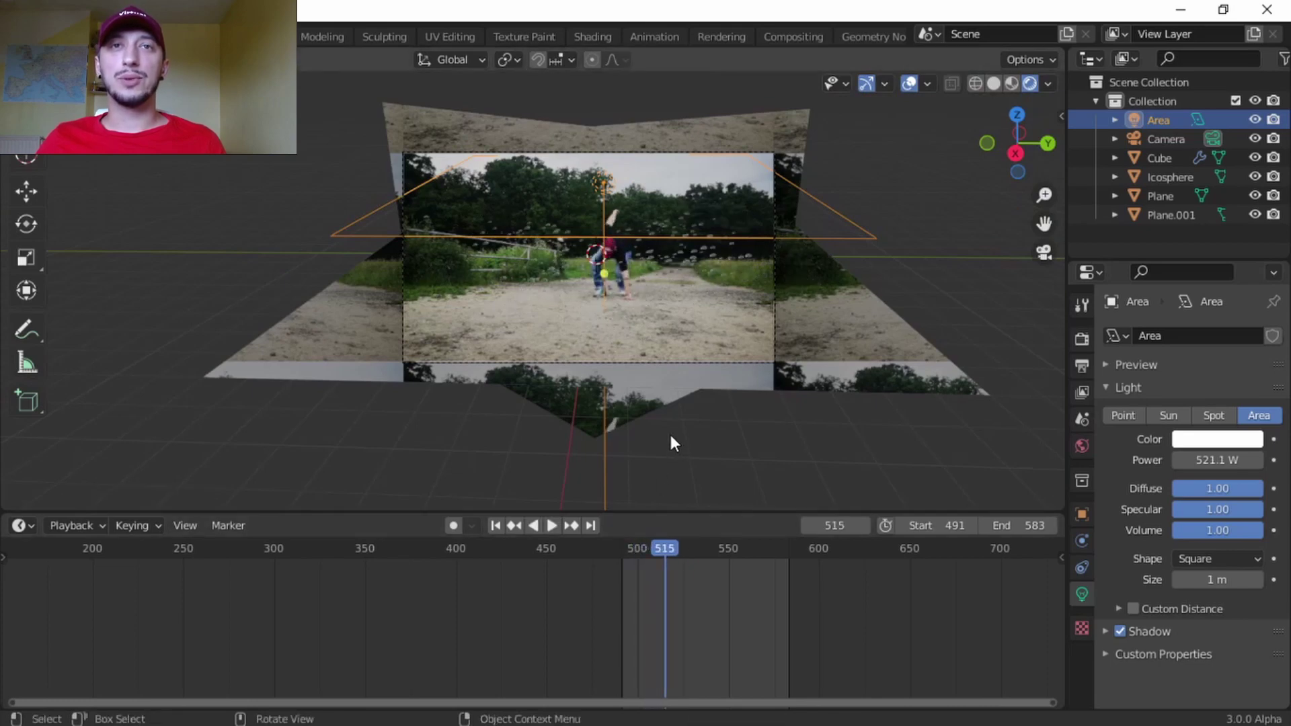
{"action": "key", "text": "F12"}
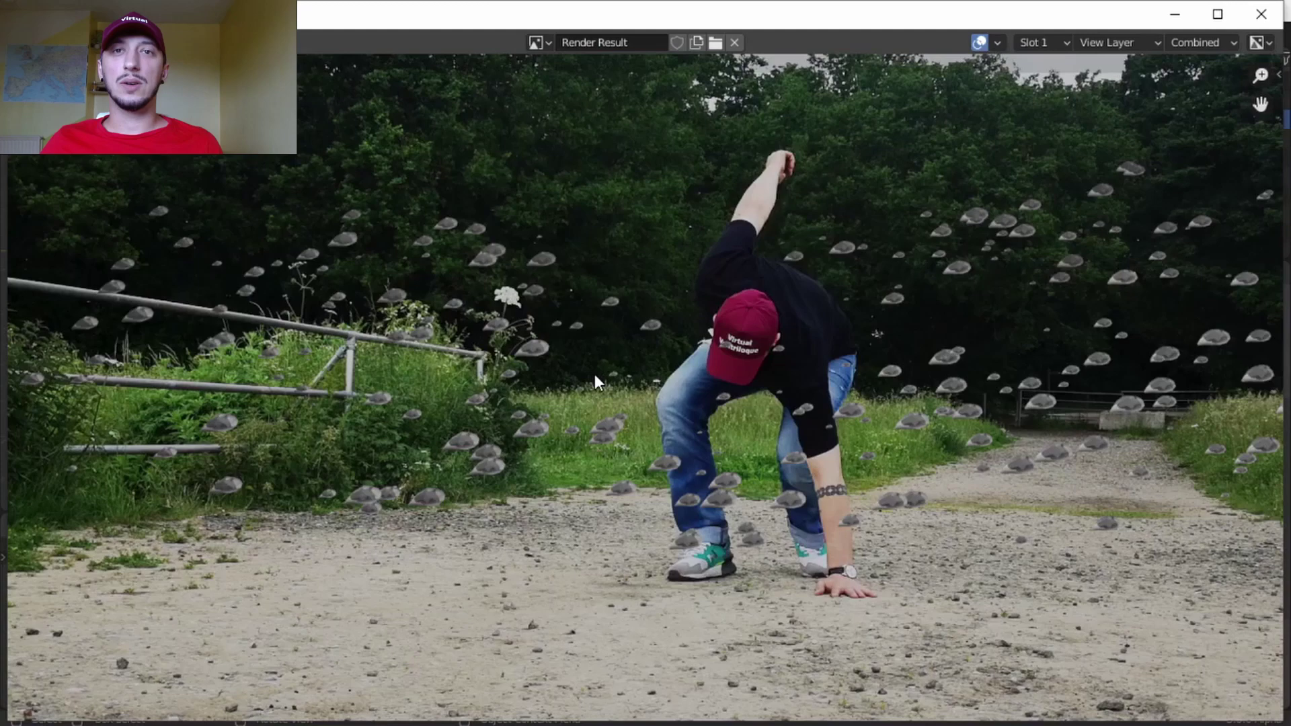
{"action": "key", "text": "Escape"}
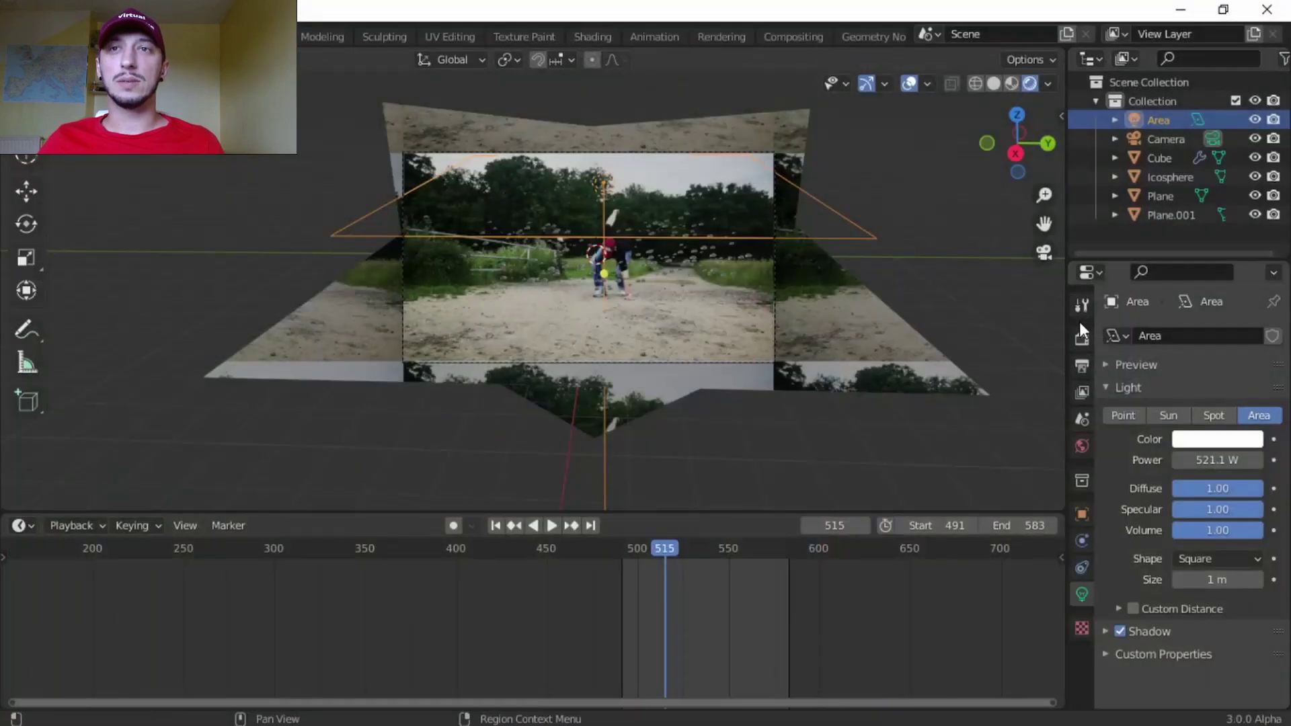
Enable screen space reflections and motion blur, and set the view transform to Standard
{"action": "left_click", "coordinate": [1082, 339]}
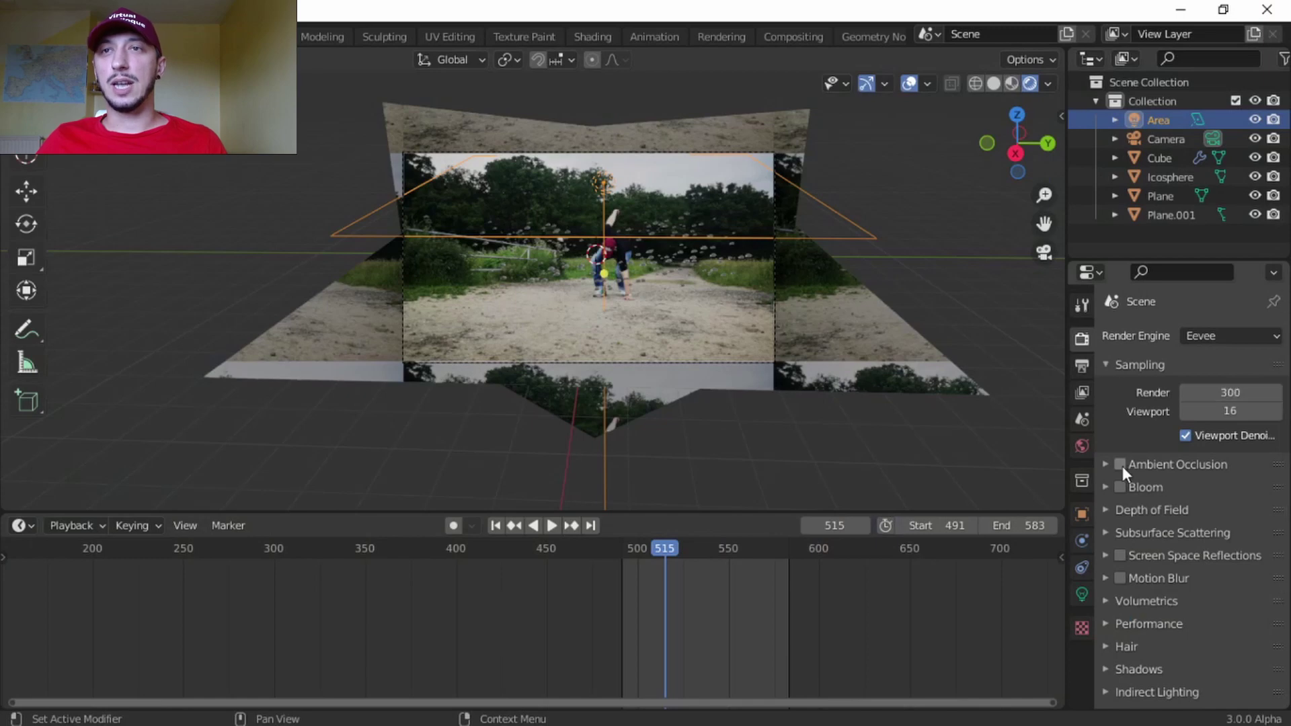
{"action": "left_click", "coordinate": [1121, 556]}
{"action": "left_click", "coordinate": [1147, 577]}
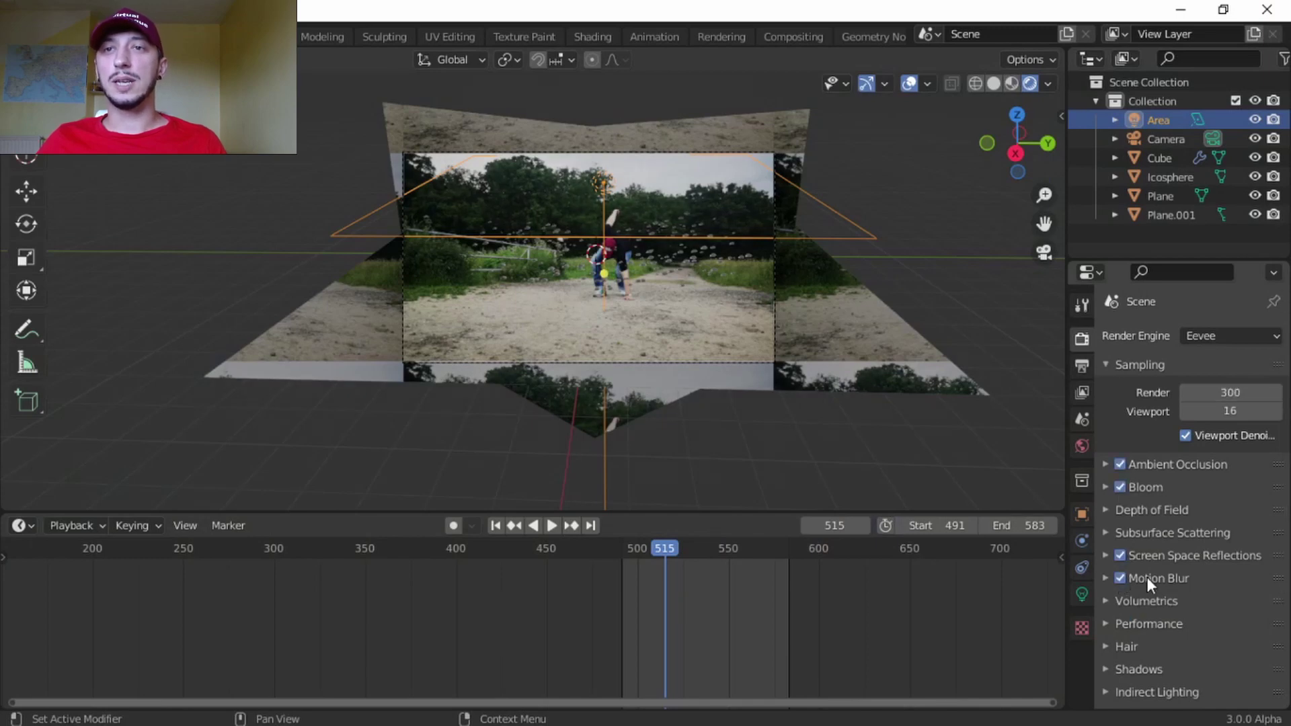
{"action": "scroll", "coordinate": [1177, 583], "scroll_direction": "down", "scroll_amount": 3}
{"action": "left_click", "coordinate": [1109, 700]}
{"action": "scroll", "coordinate": [1203, 625], "scroll_direction": "down", "scroll_amount": 5}
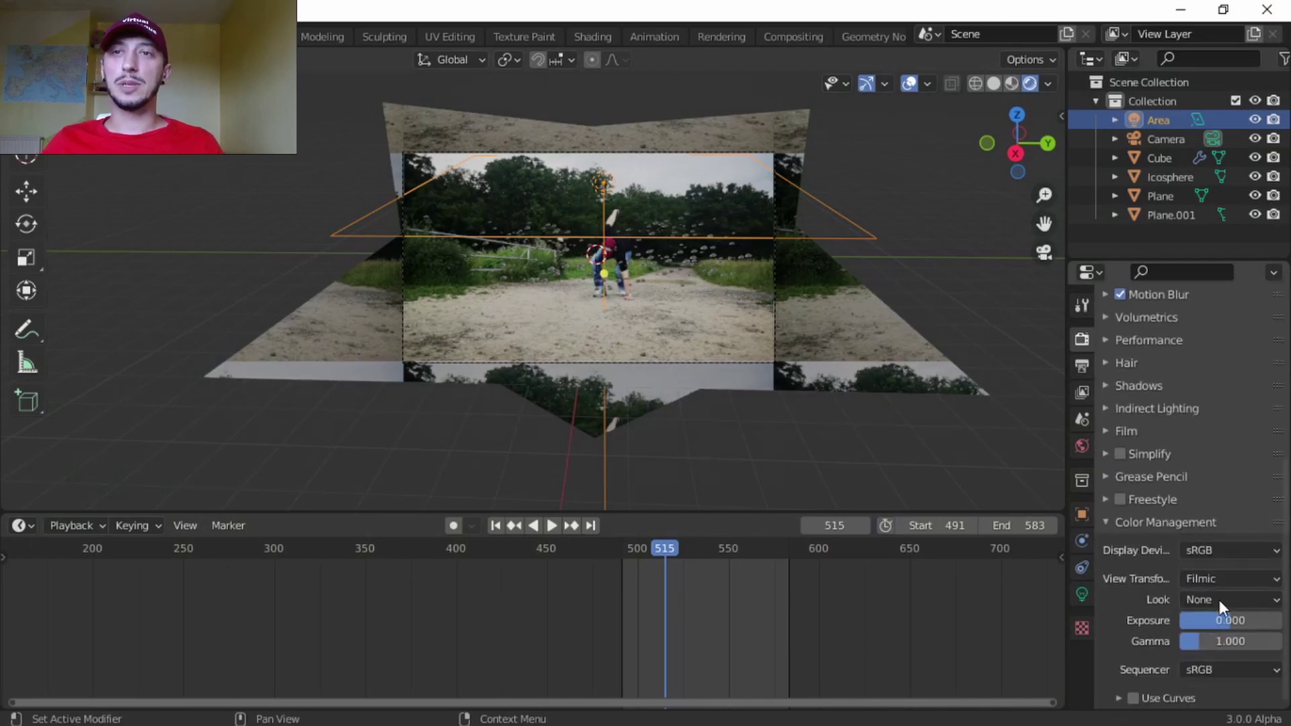
{"action": "left_click", "coordinate": [1224, 580]}
{"action": "left_click", "coordinate": [1184, 601]}
{"action": "scroll", "coordinate": [672, 343], "scroll_direction": "up", "scroll_amount": 6}
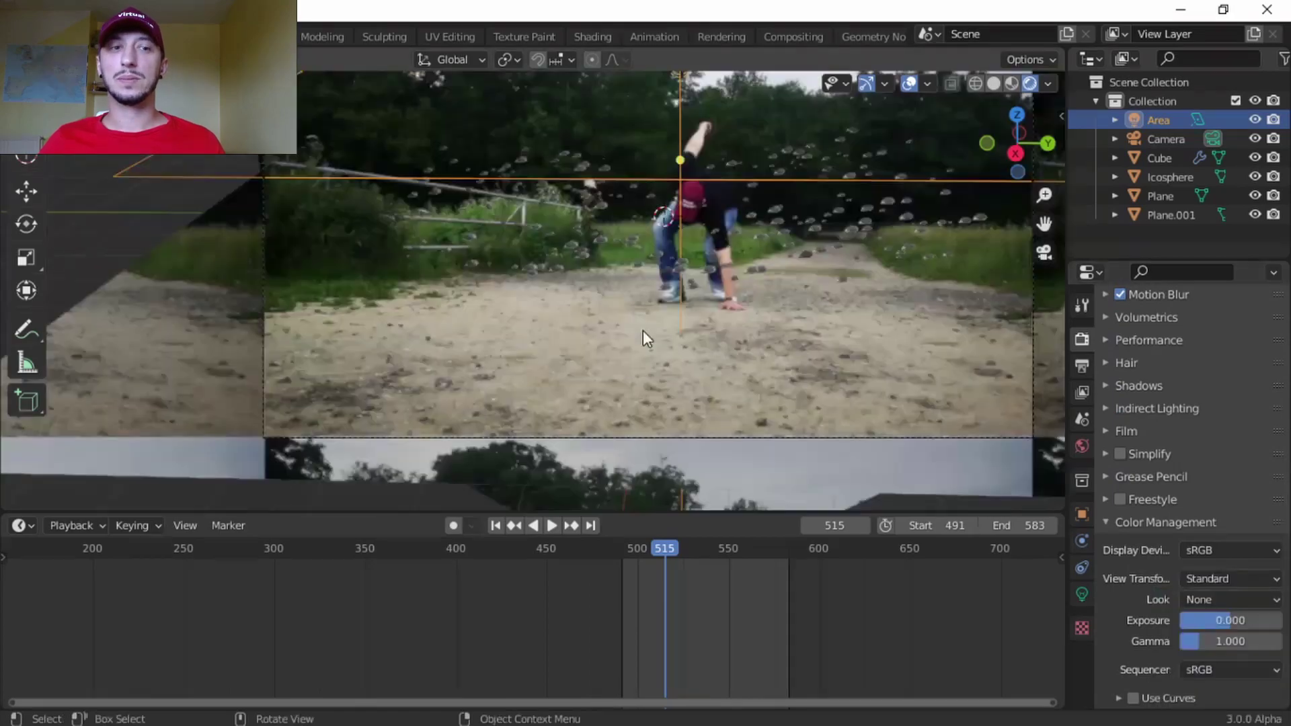
{"action": "scroll", "coordinate": [672, 364], "scroll_direction": "down", "scroll_amount": 4}
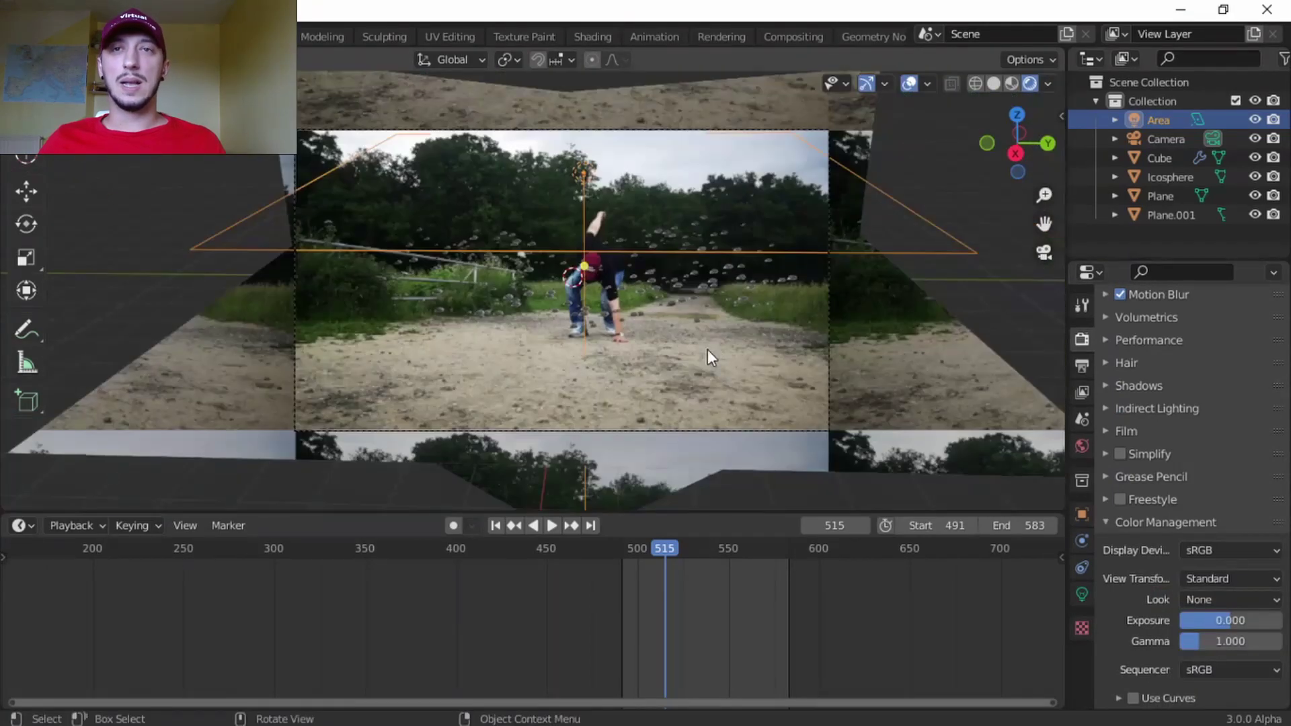
Set the output file format to FFmpeg Video with Perceptually Lossless quality
{"action": "left_click", "coordinate": [1077, 369]}
{"action": "left_click", "coordinate": [1272, 473]}
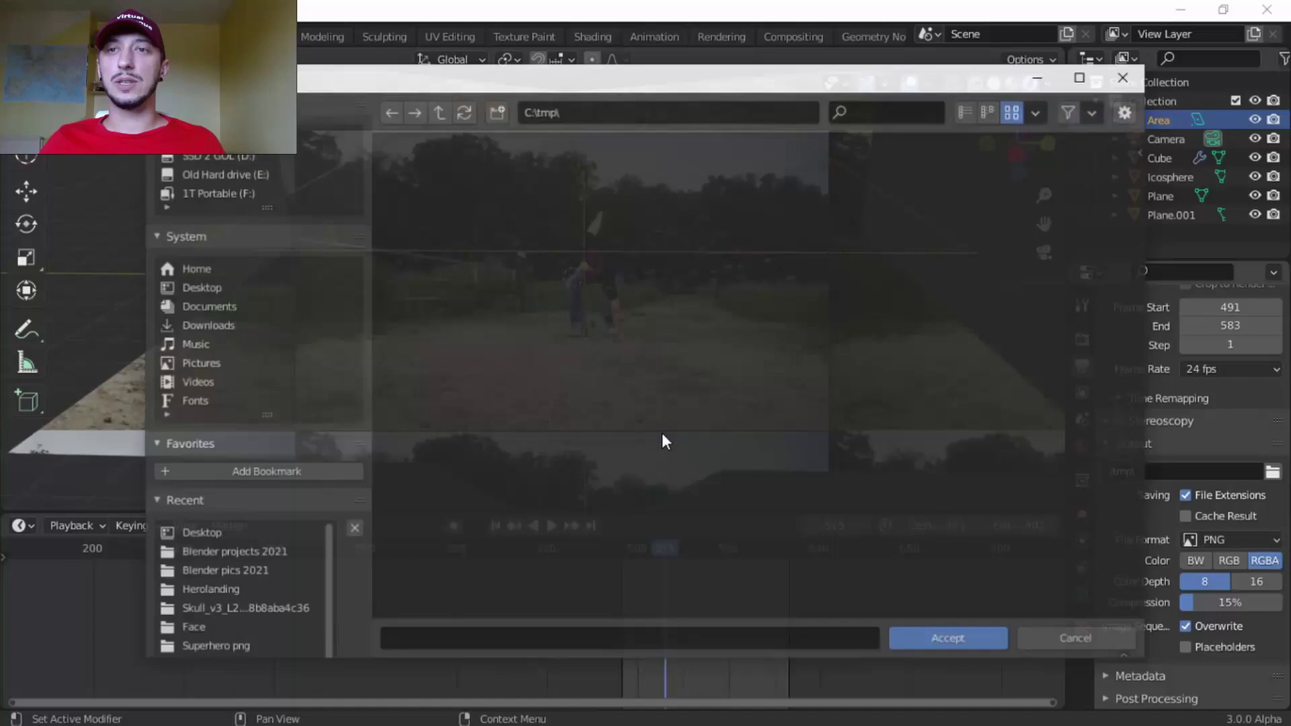
{"action": "left_click", "coordinate": [1132, 76]}
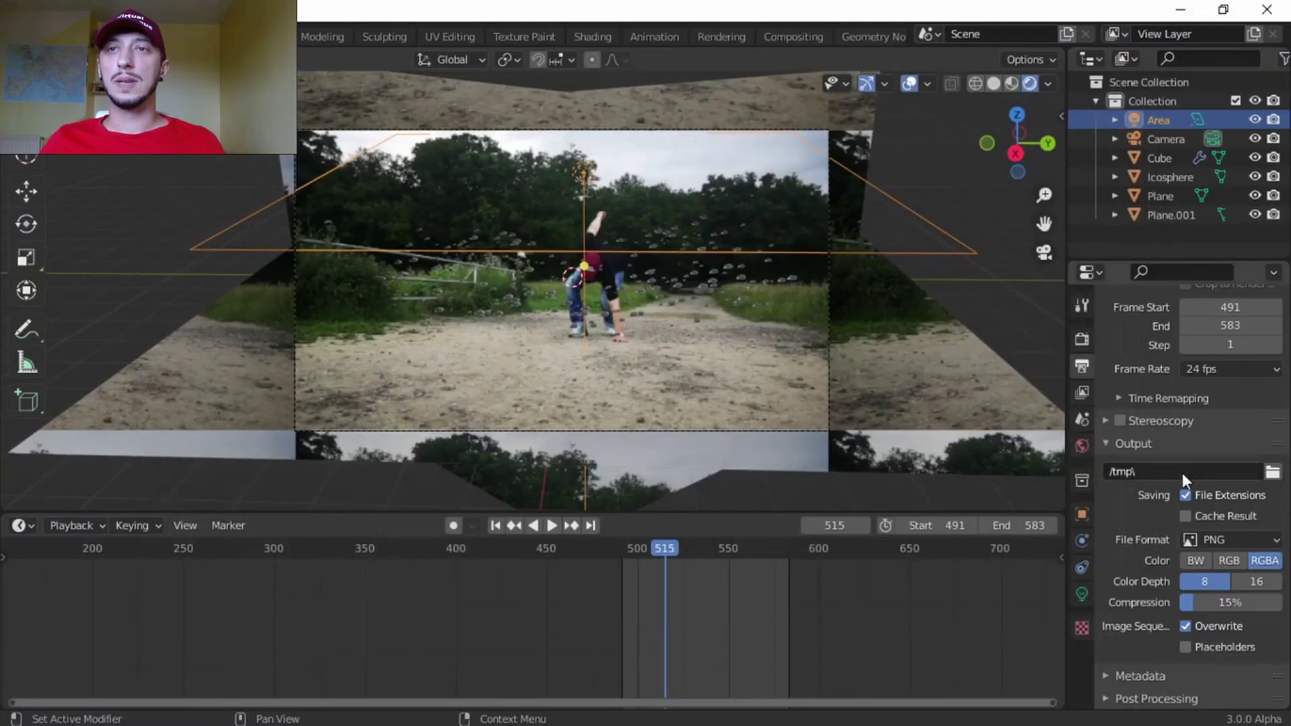
{"action": "left_click", "coordinate": [1258, 540]}
{"action": "left_click", "coordinate": [1222, 434]}
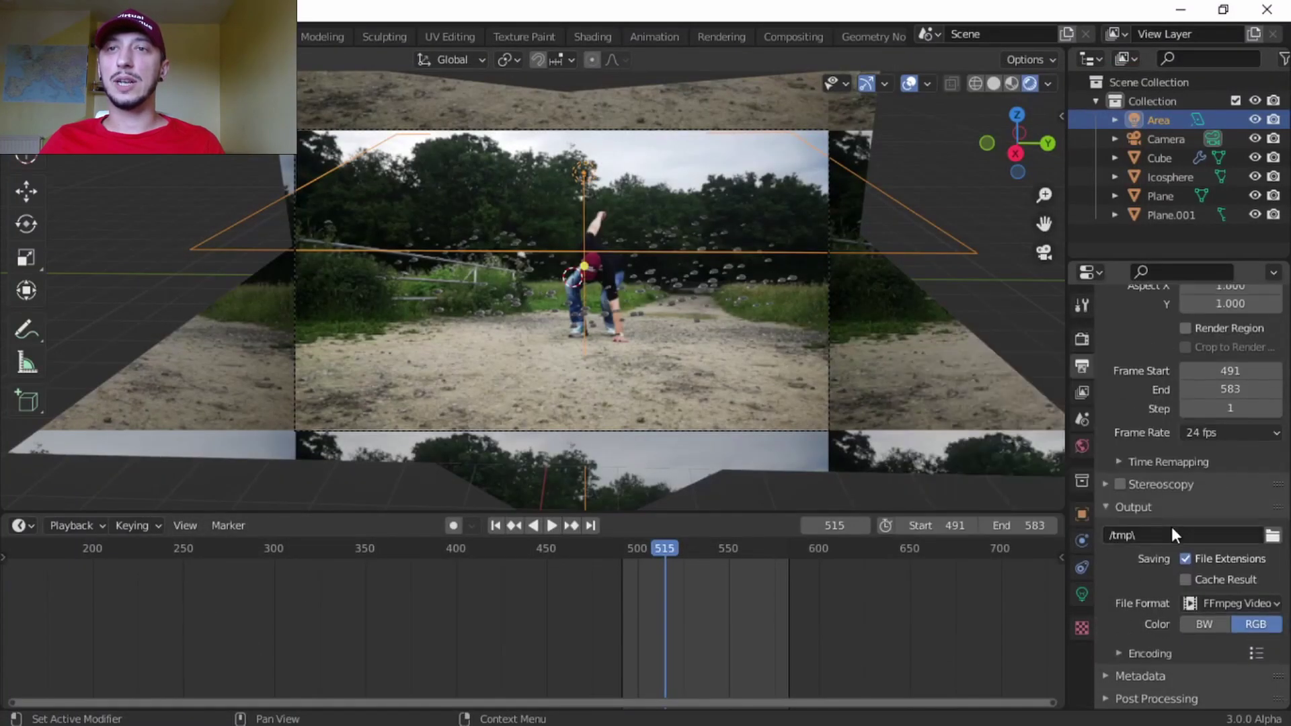
{"action": "left_click", "coordinate": [1148, 653]}
{"action": "scroll", "coordinate": [1197, 551], "scroll_direction": "down", "scroll_amount": 6}
{"action": "left_click", "coordinate": [1264, 597]}
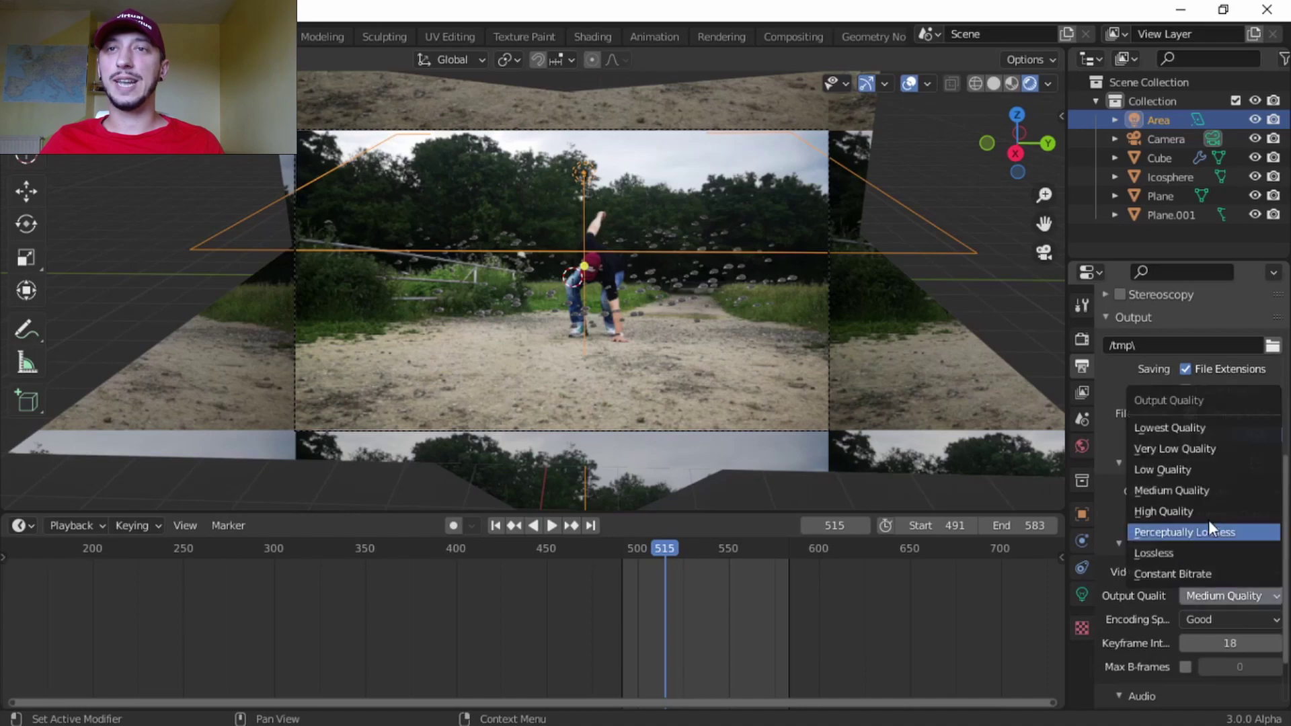
{"action": "left_click", "coordinate": [1209, 528]}
{"action": "scroll", "coordinate": [1136, 525], "scroll_direction": "down", "scroll_amount": 3}
{"action": "scroll", "coordinate": [1143, 523], "scroll_direction": "up", "scroll_amount": 12}
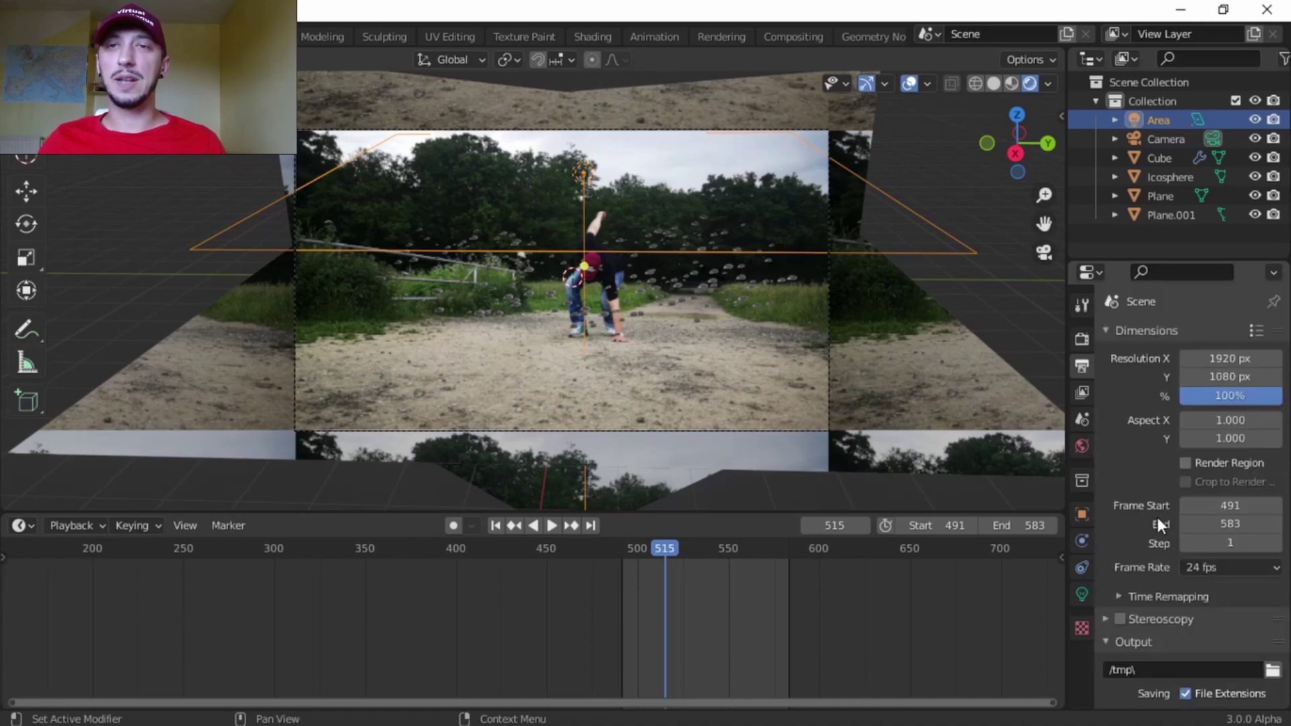
Play the animation briefly and test-render frame 519
{"action": "key", "text": "space"}
{"action": "key", "text": "space"}
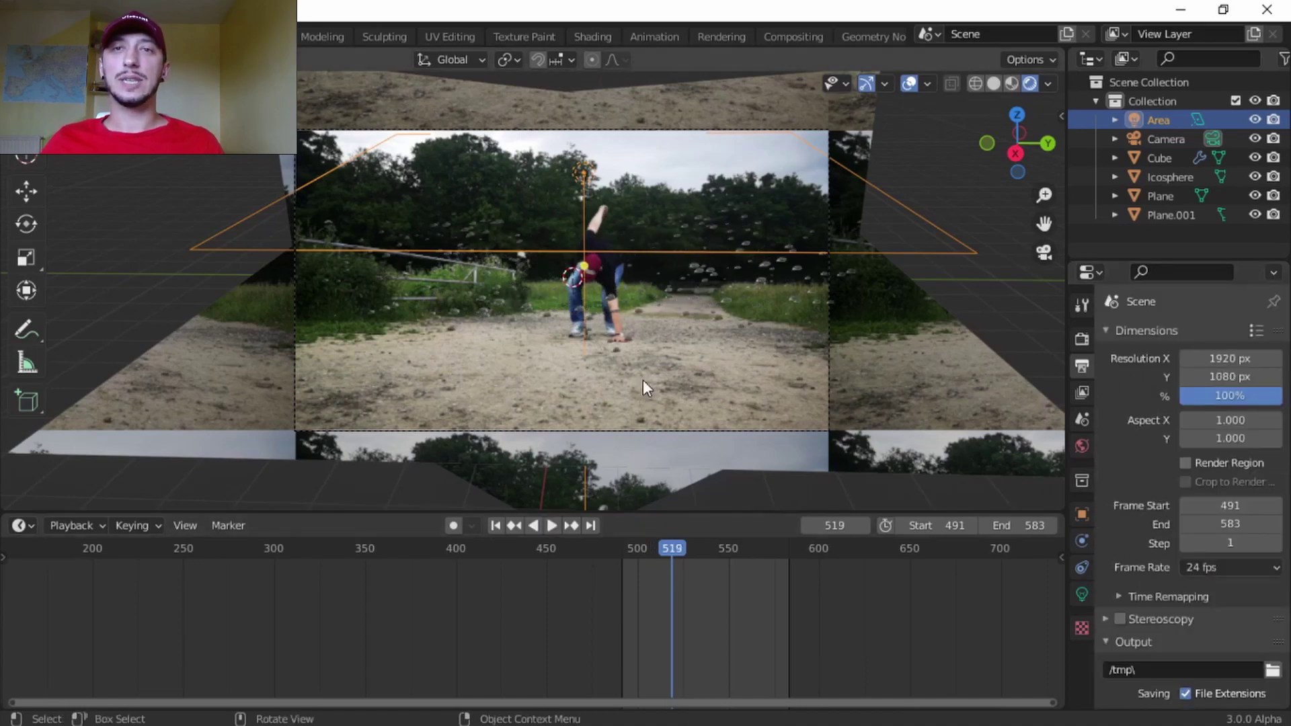
{"action": "scroll", "coordinate": [685, 276], "scroll_direction": "up", "scroll_amount": 4}
{"action": "key", "text": "F12"}
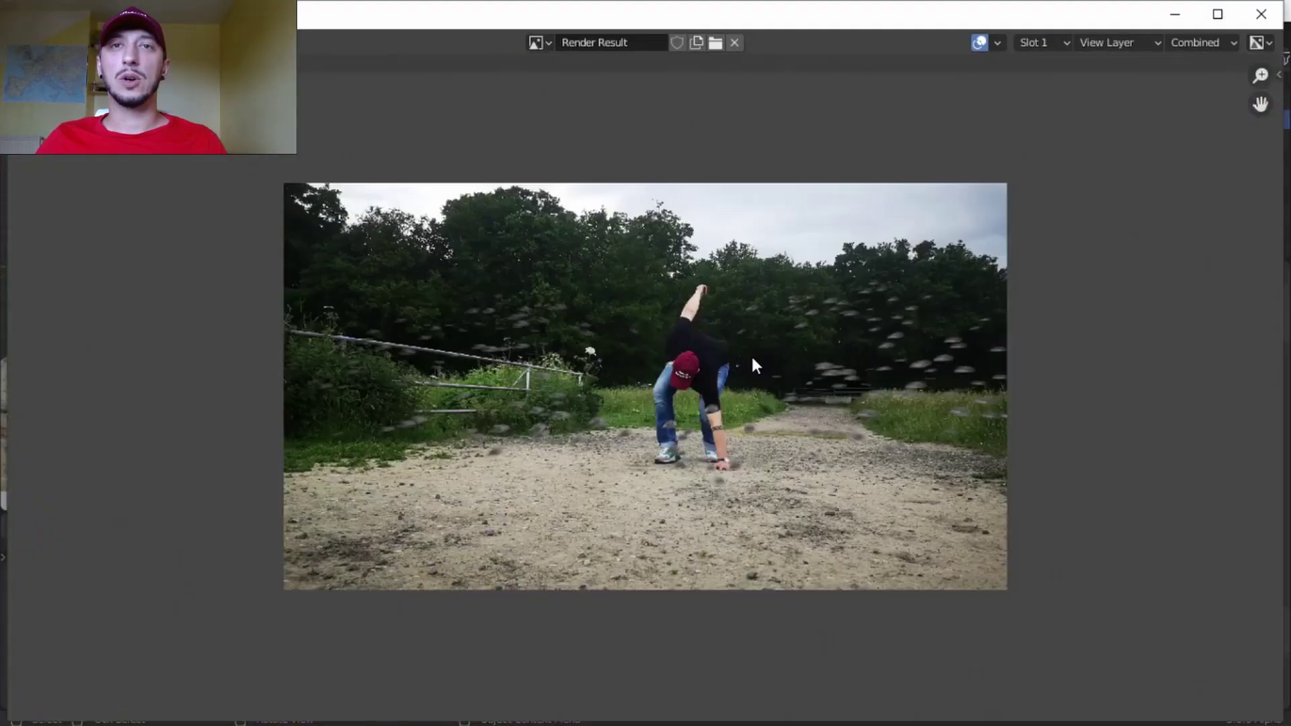
{"action": "scroll", "coordinate": [955, 354], "scroll_direction": "up", "scroll_amount": 4}
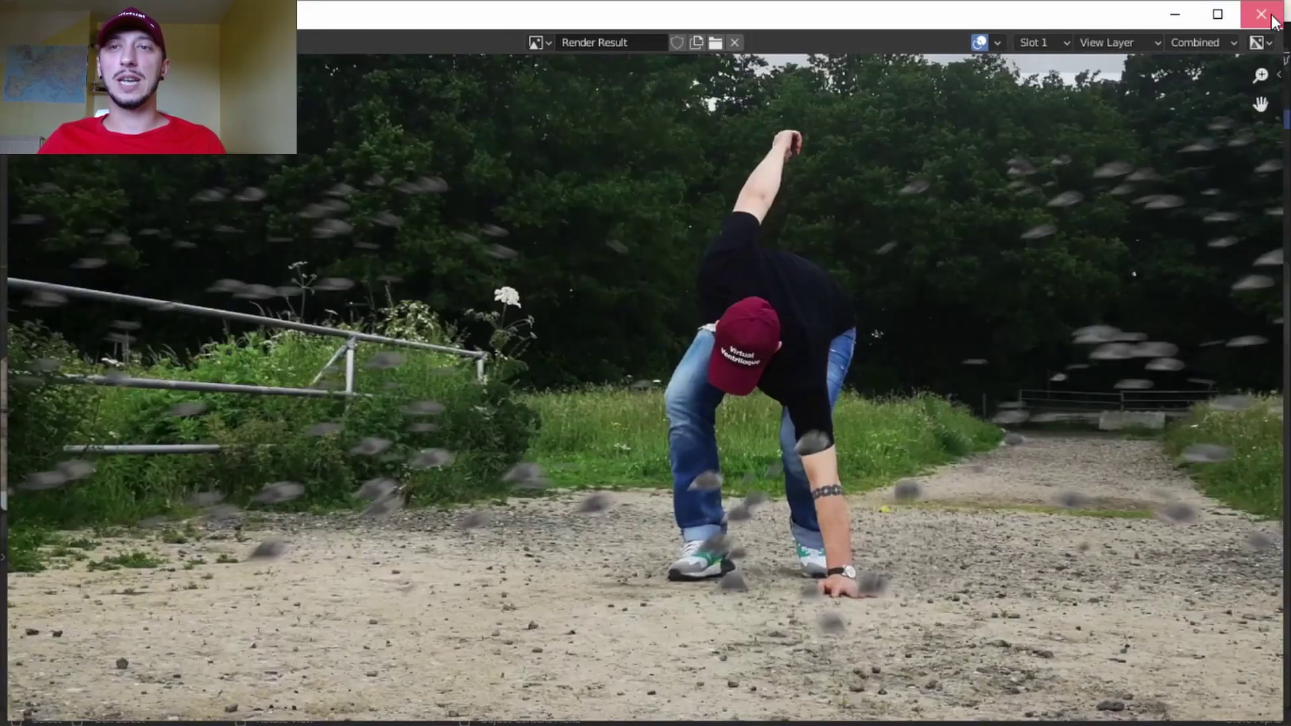
{"action": "key", "text": "Escape"}
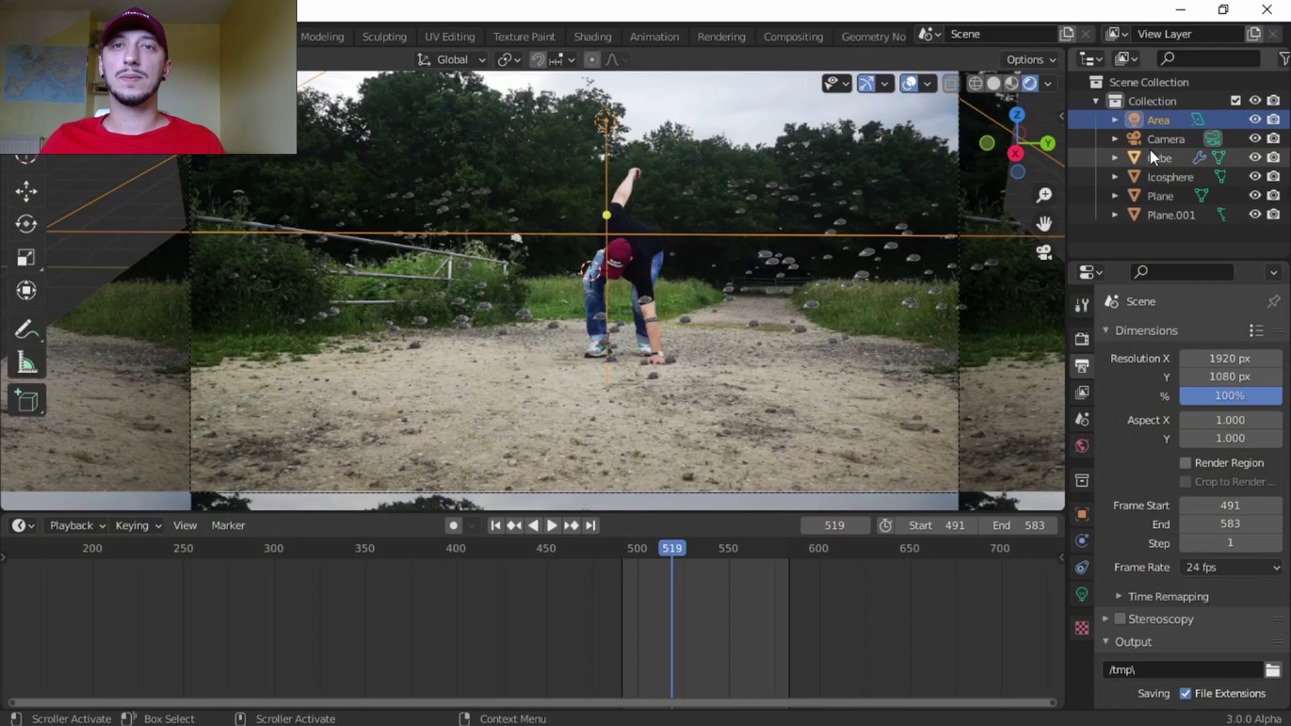
Set the Area light's power to 1000 W
{"action": "left_click", "coordinate": [1082, 591]}
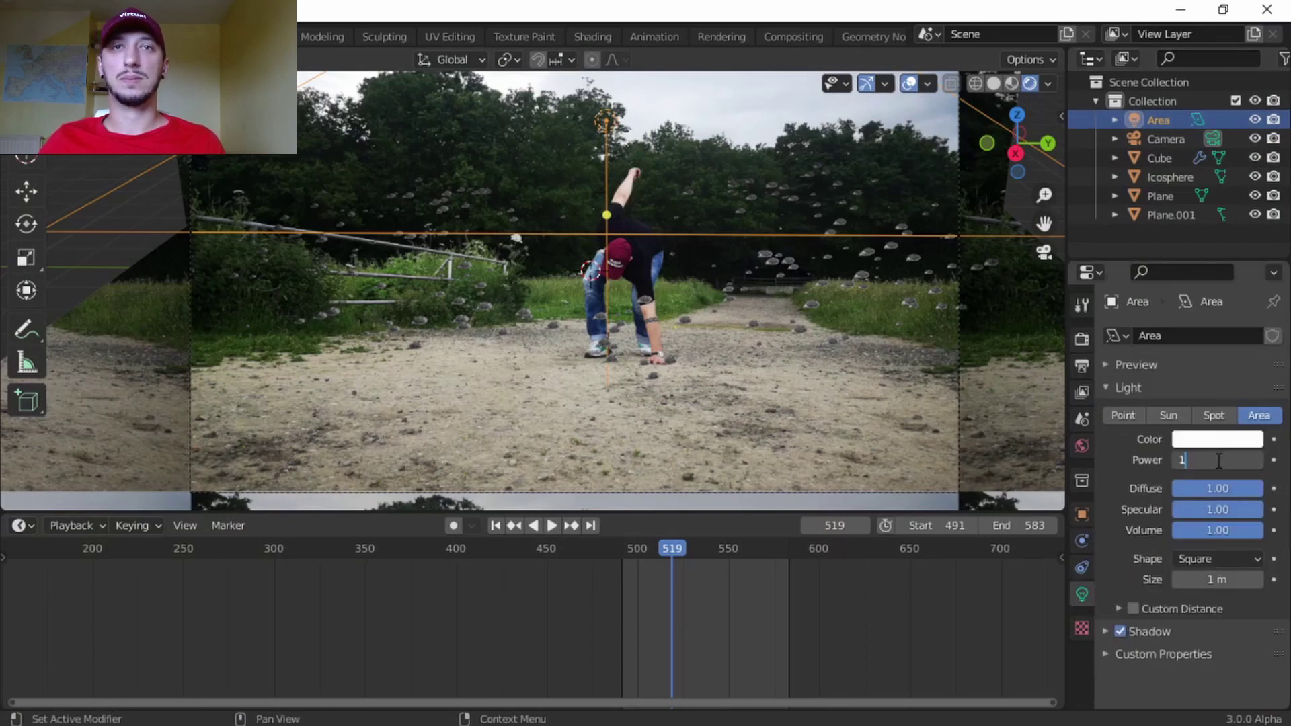
{"action": "key", "text": "Return"}
{"action": "scroll", "coordinate": [807, 319], "scroll_direction": "down", "scroll_amount": 2}
{"action": "scroll", "coordinate": [770, 329], "scroll_direction": "up", "scroll_amount": 2}
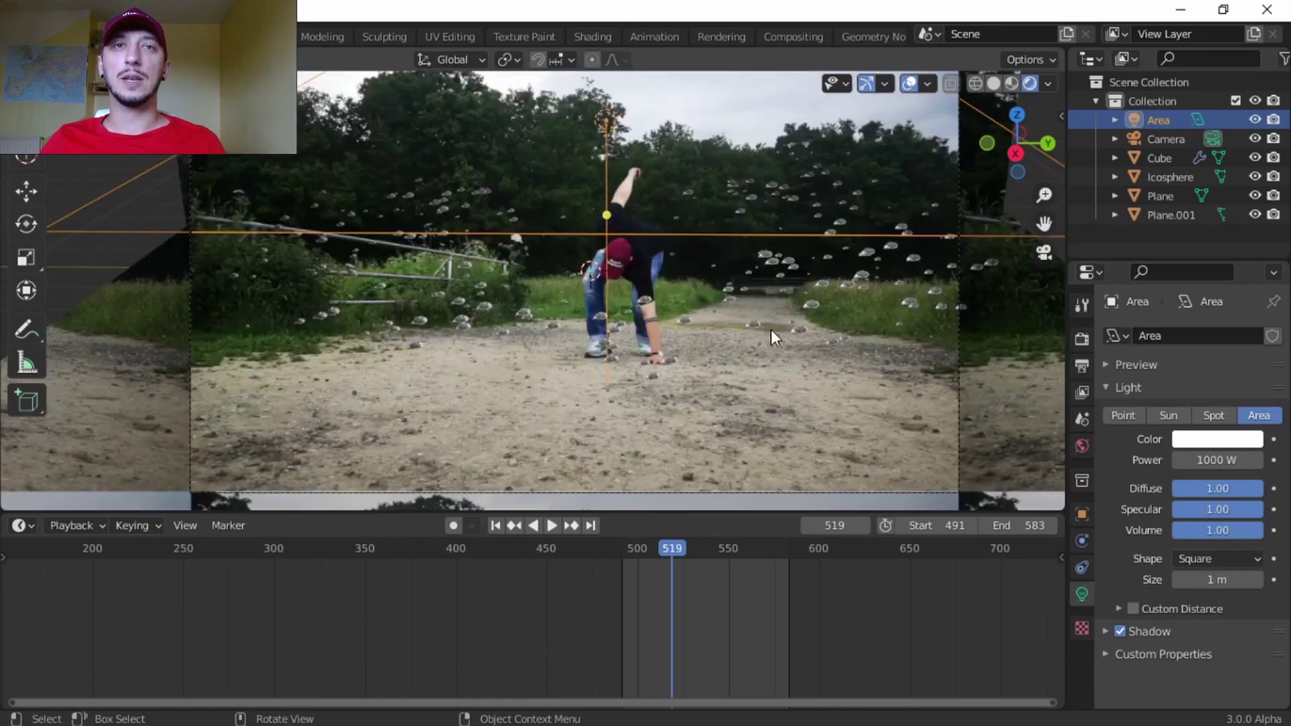
Play the animation from frame 491 and test-render frame 511
{"action": "key", "text": "space"}
{"action": "key", "text": "space"}
{"action": "left_click", "coordinate": [495, 526]}
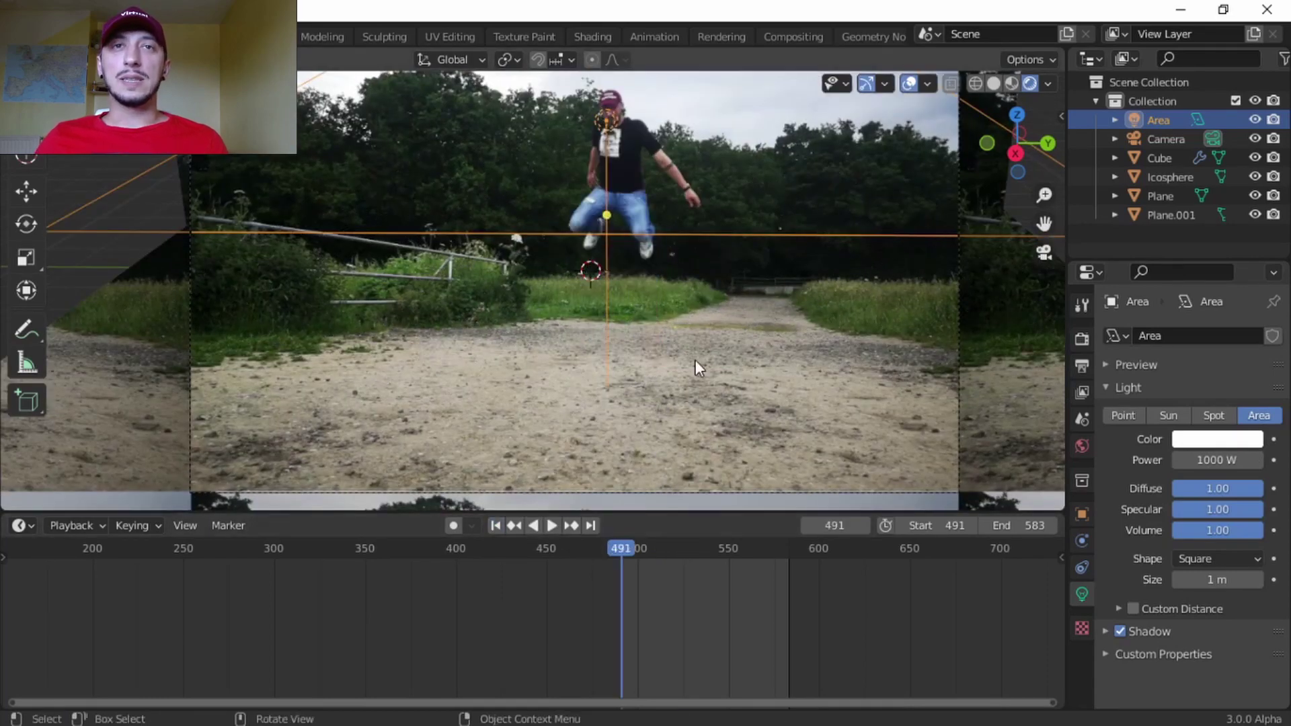
{"action": "key", "text": "space"}
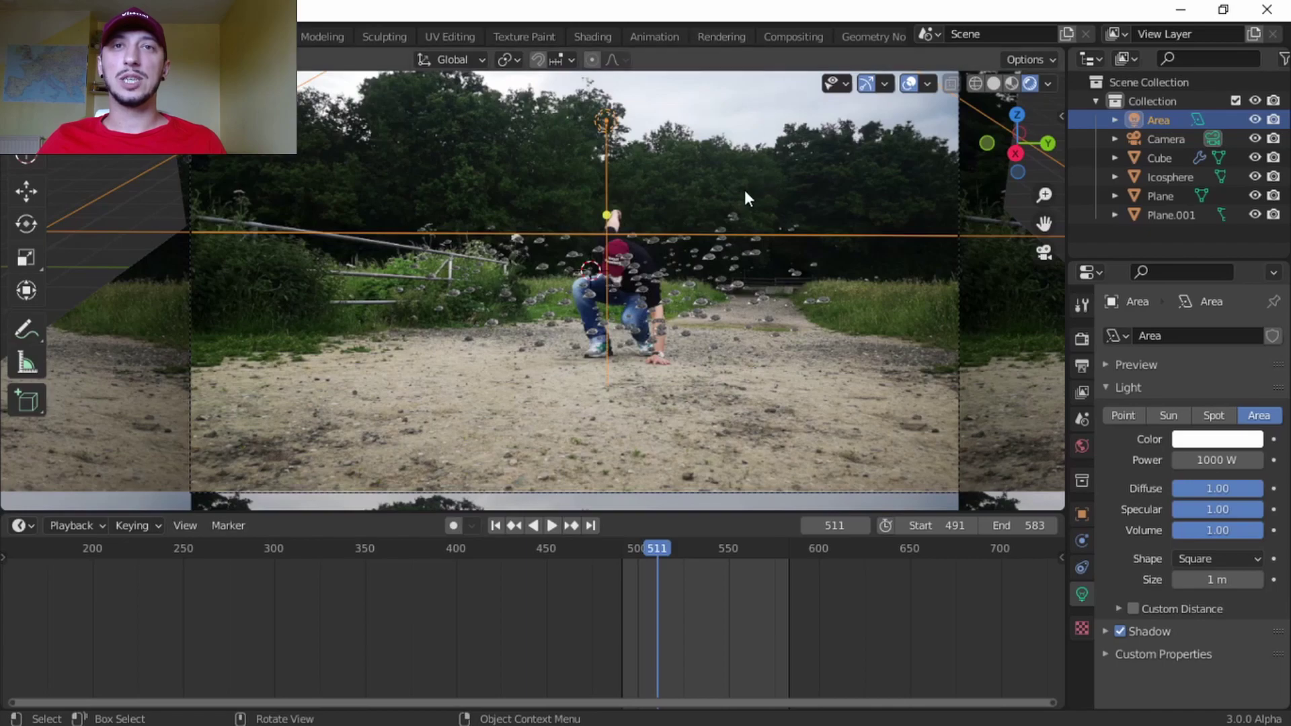
{"action": "key", "text": "F12"}
{"action": "scroll", "coordinate": [825, 381], "scroll_direction": "up", "scroll_amount": 4}
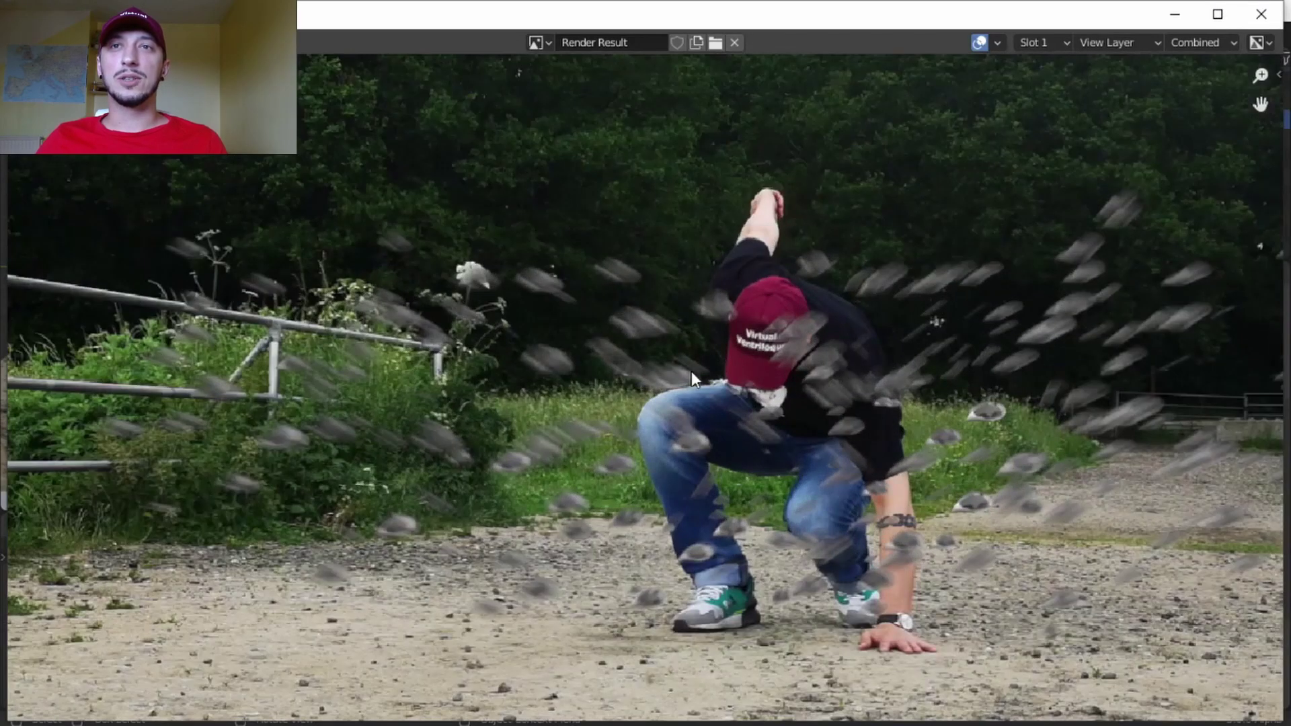
{"action": "key", "text": "Escape"}
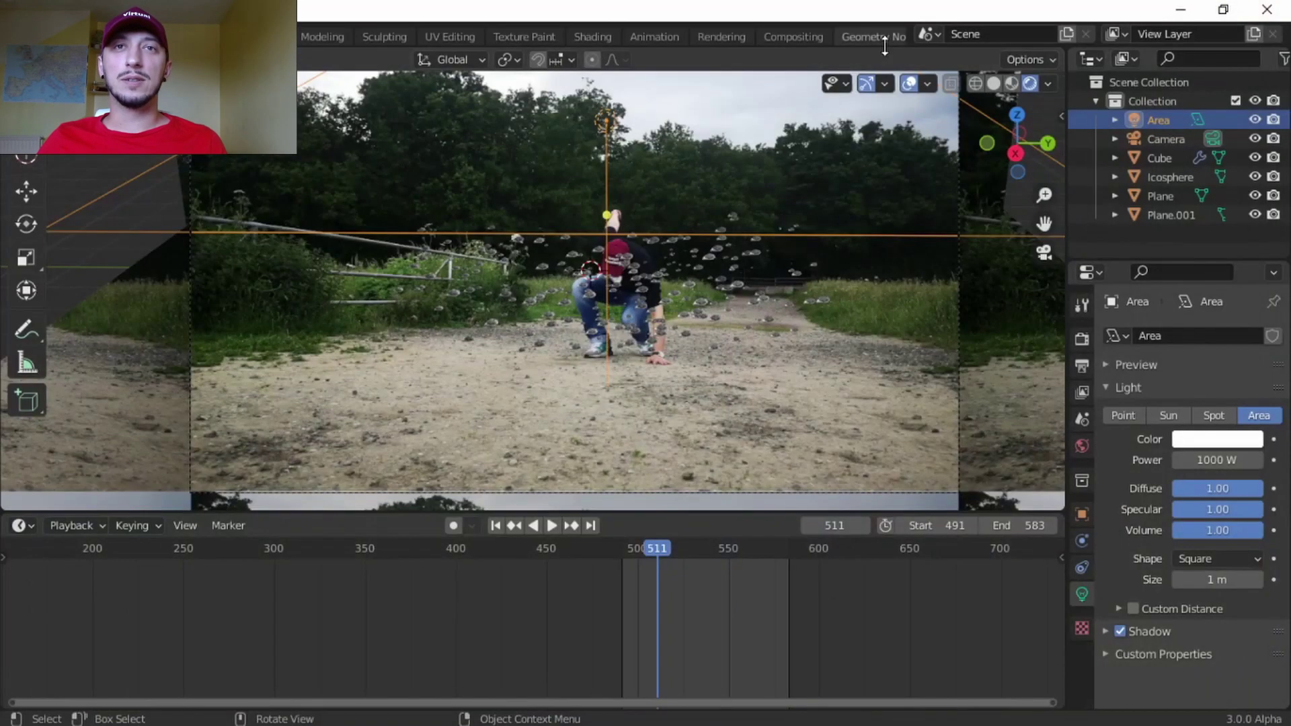
In the Compositing workspace, turn on Use Nodes and add a Viewer node
{"action": "left_click", "coordinate": [781, 37]}
{"action": "key", "text": "n"}
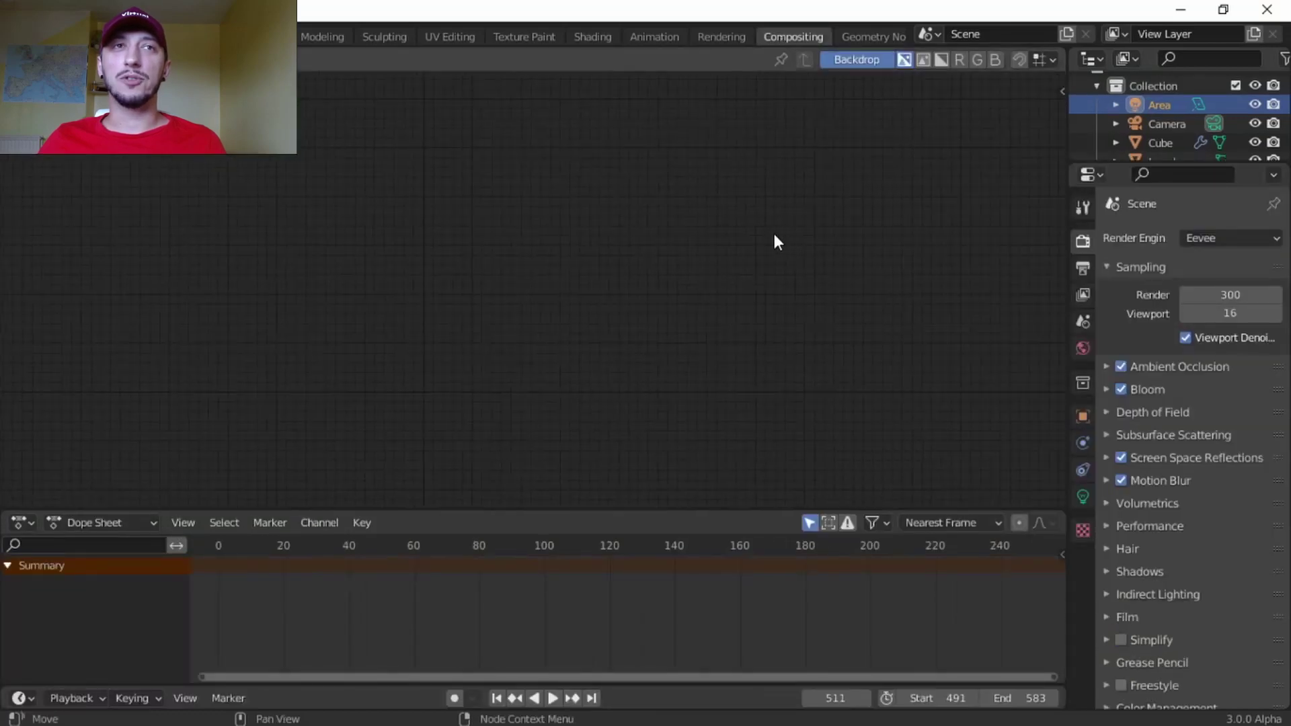
{"action": "left_click", "coordinate": [201, 60]}
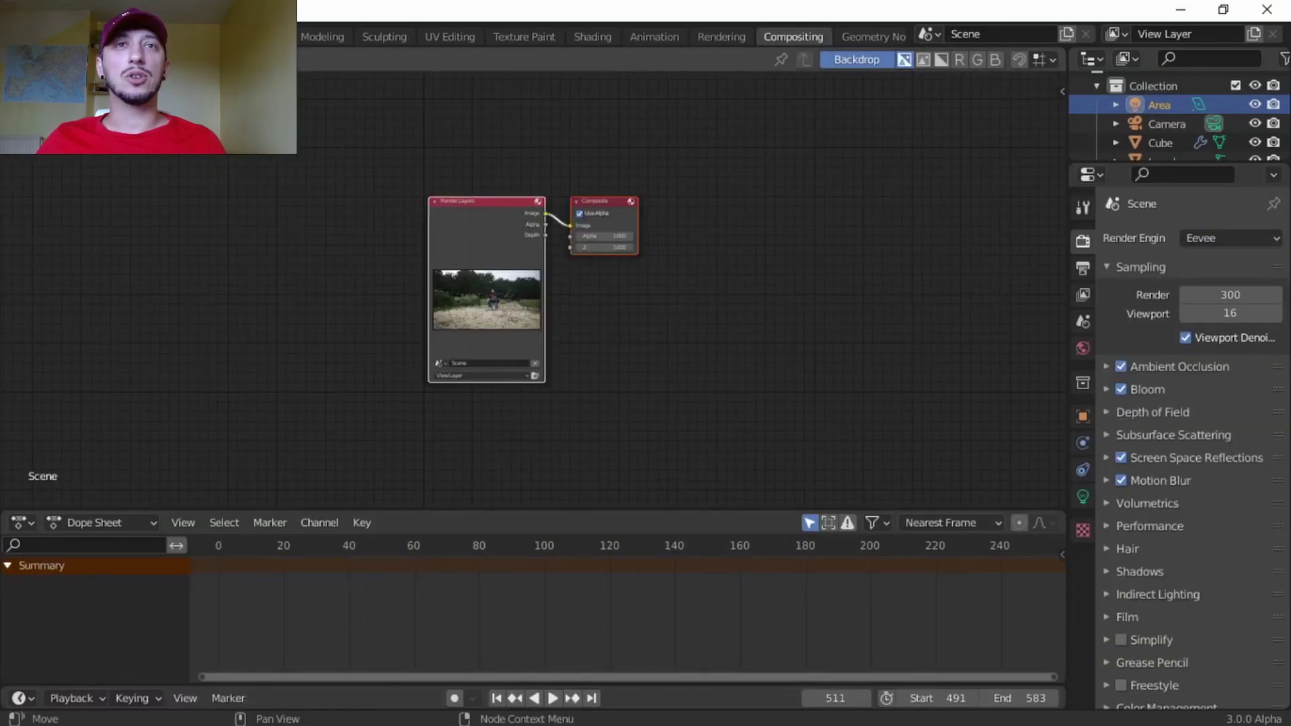
{"action": "key", "text": "shift+a"}
{"action": "left_click", "coordinate": [657, 333]}
{"action": "type", "text": "vi"}
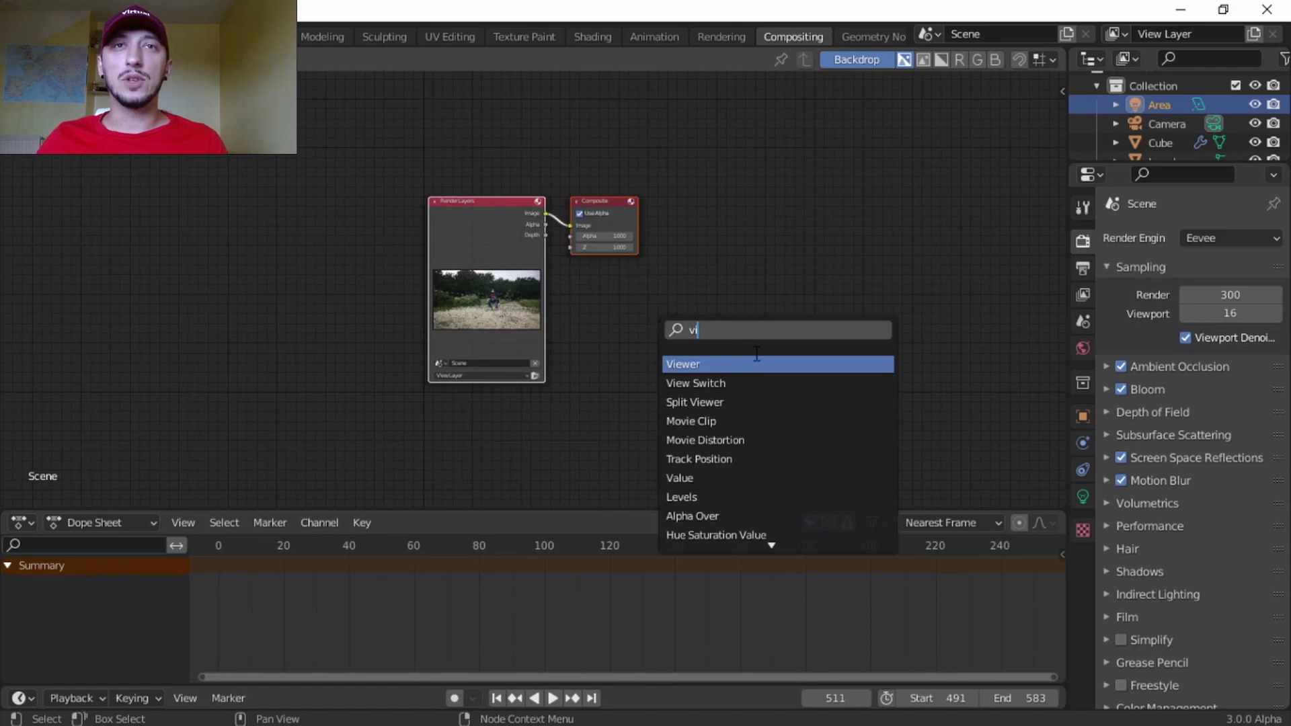
{"action": "left_click", "coordinate": [780, 365]}
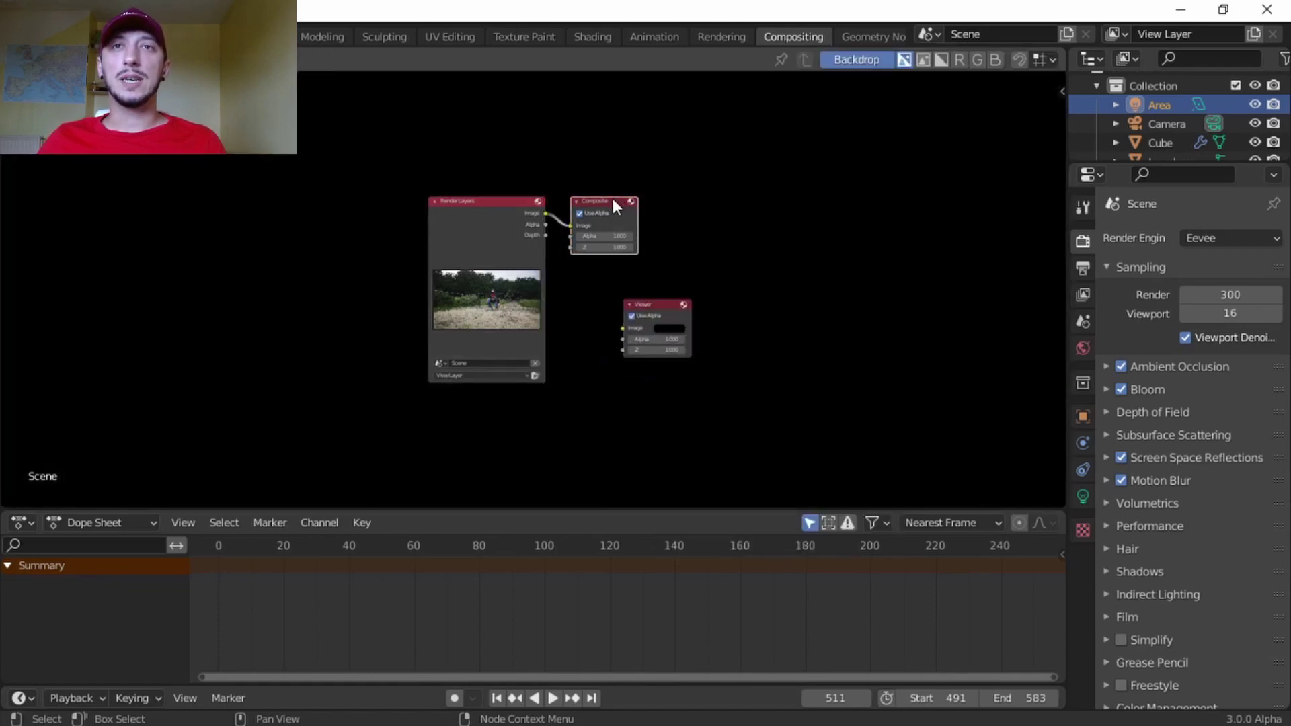
Place the Viewer node below the Composite node and connect the render image to it
{"action": "left_click_drag", "start_coordinate": [614, 202], "coordinate": [827, 181]}
{"action": "left_click_drag", "start_coordinate": [659, 306], "coordinate": [821, 276]}
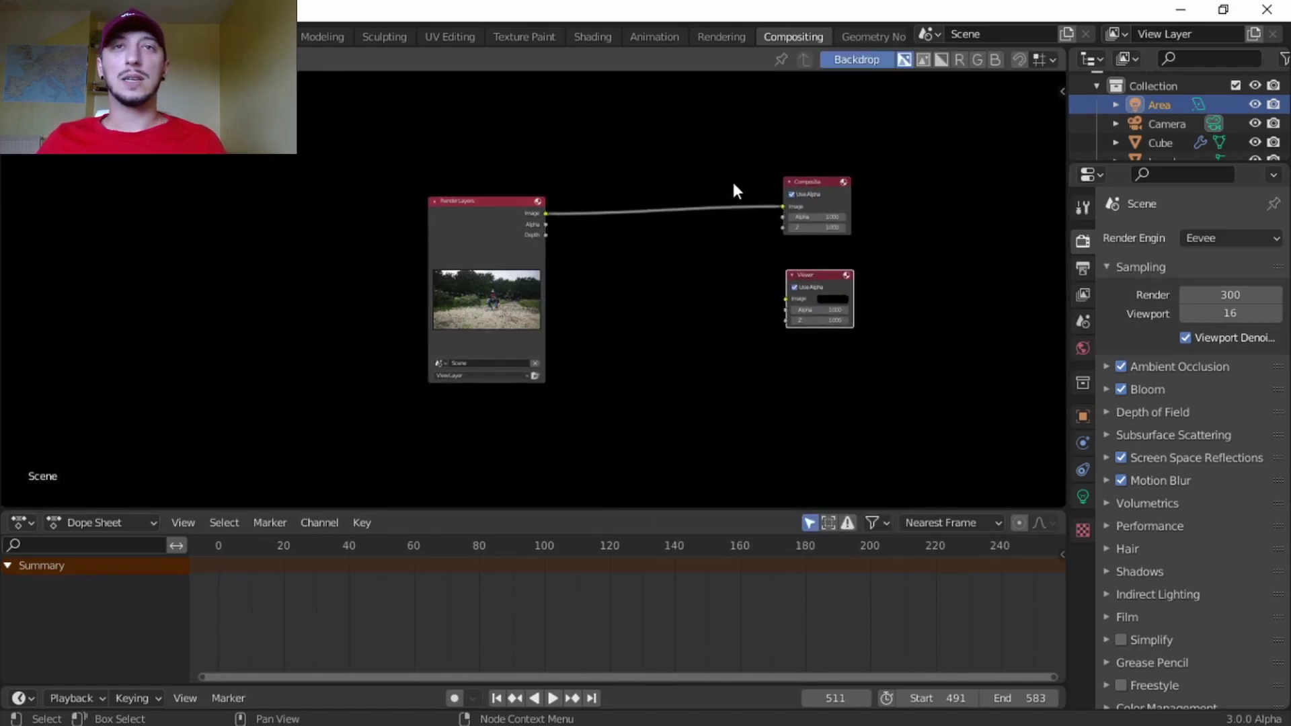
{"action": "right_click_drag", "start_coordinate": [738, 176], "coordinate": [741, 264], "text": "shift"}
{"action": "left_click_drag", "start_coordinate": [743, 206], "coordinate": [788, 299]}
{"action": "scroll", "coordinate": [651, 278], "scroll_direction": "down", "scroll_amount": 4}
{"action": "middle_click_drag", "start_coordinate": [641, 323], "coordinate": [612, 388], "text": "shift"}
{"action": "key", "text": "v"}
{"action": "key", "text": "v"}
{"action": "key", "text": "v"}
{"action": "key", "text": "v"}
{"action": "scroll", "coordinate": [628, 348], "scroll_direction": "up", "scroll_amount": 2}
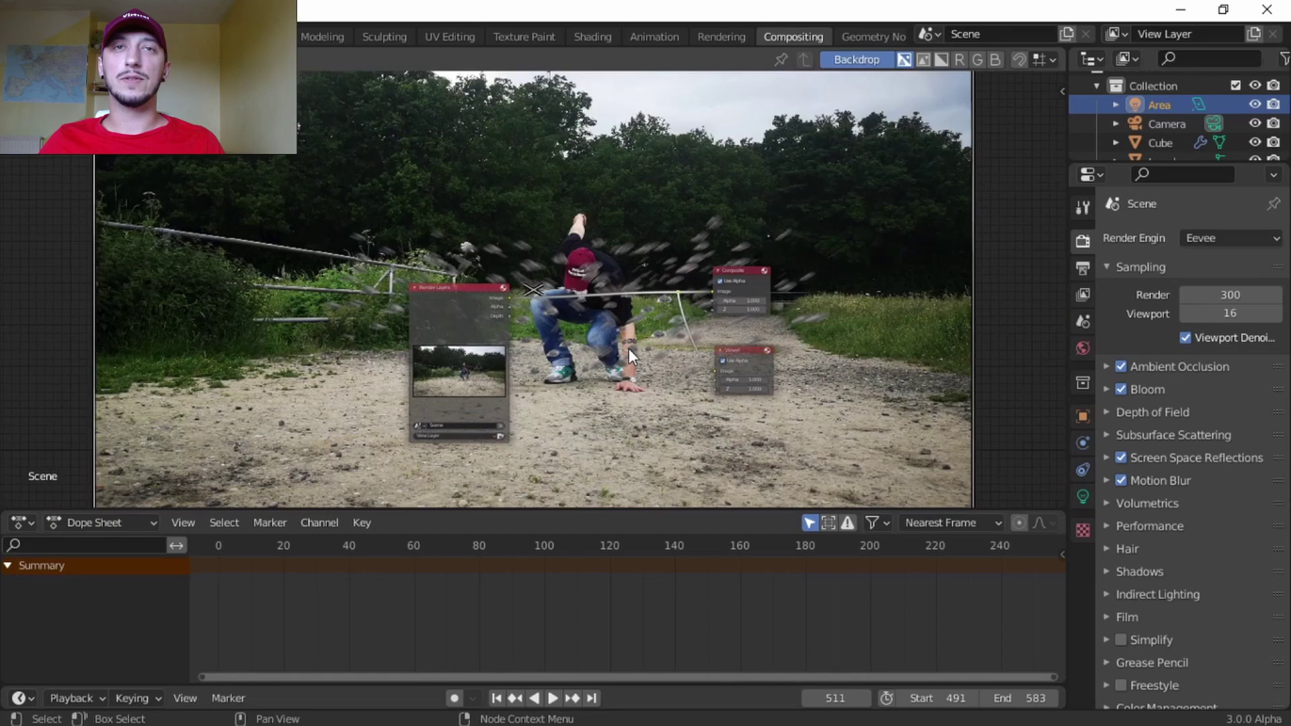
{"action": "key", "text": "v"}
{"action": "key", "text": "v"}
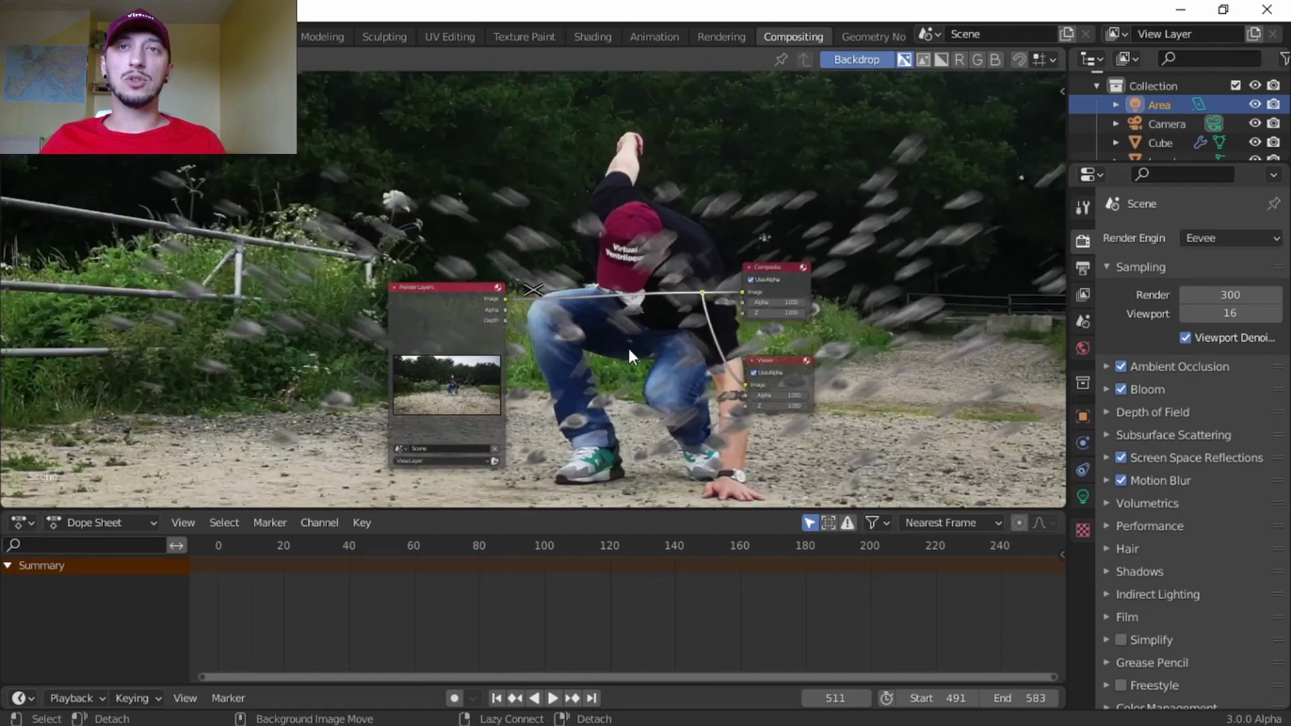
Add a Color Balance node and insert it into the render link
{"action": "key", "text": "shift+a"}
{"action": "mouse_move", "coordinate": [603, 418]}
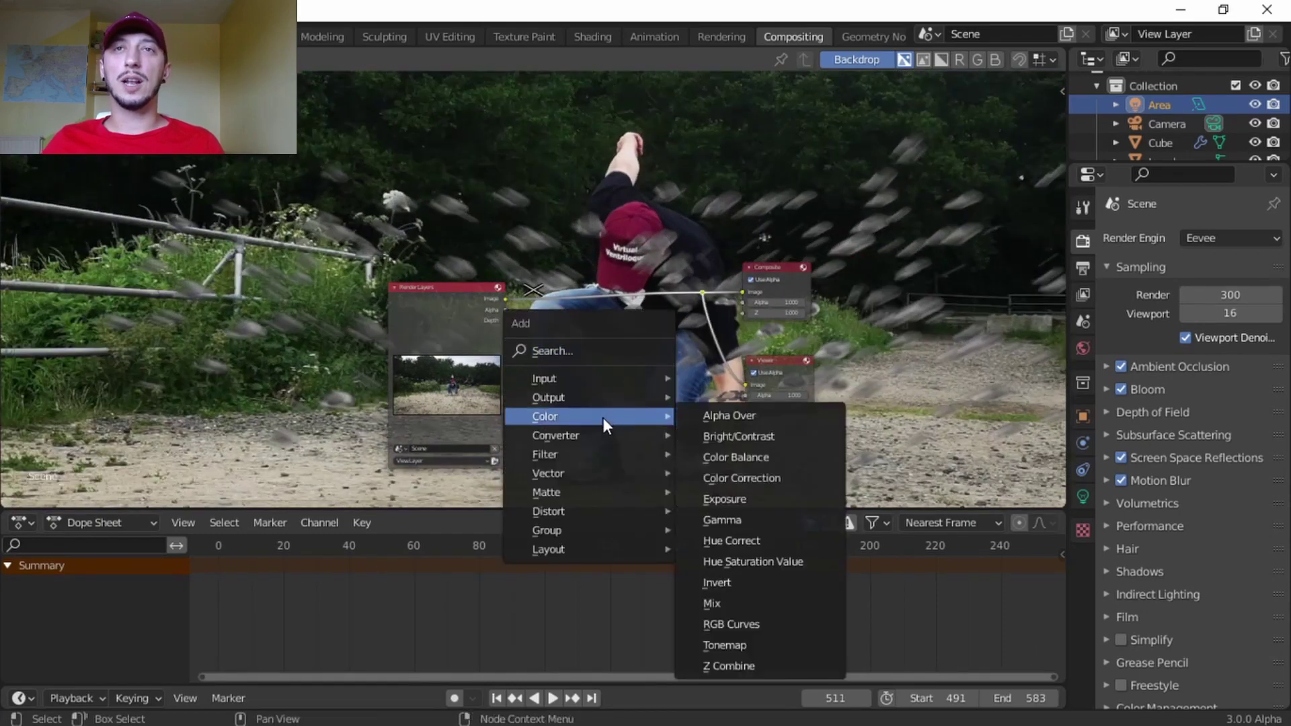
{"action": "left_click", "coordinate": [733, 453]}
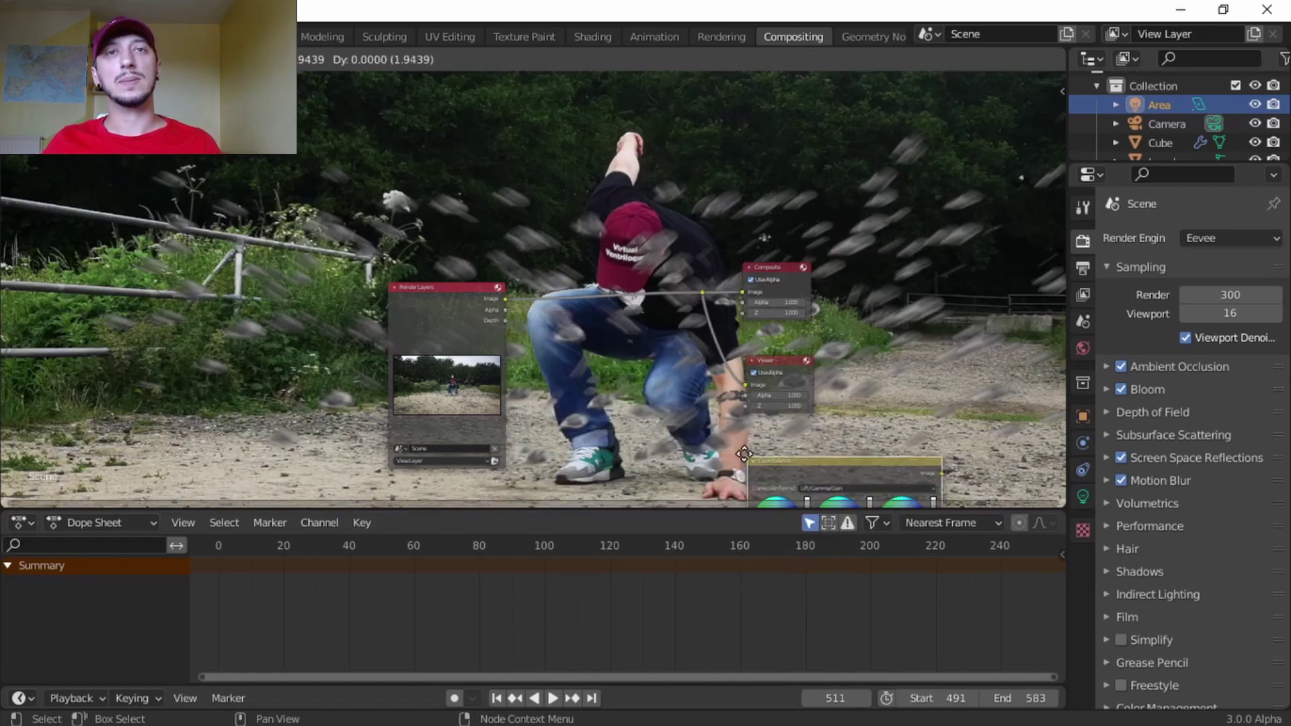
{"action": "left_click", "coordinate": [509, 261]}
{"action": "scroll", "coordinate": [669, 252], "scroll_direction": "down", "scroll_amount": 2}
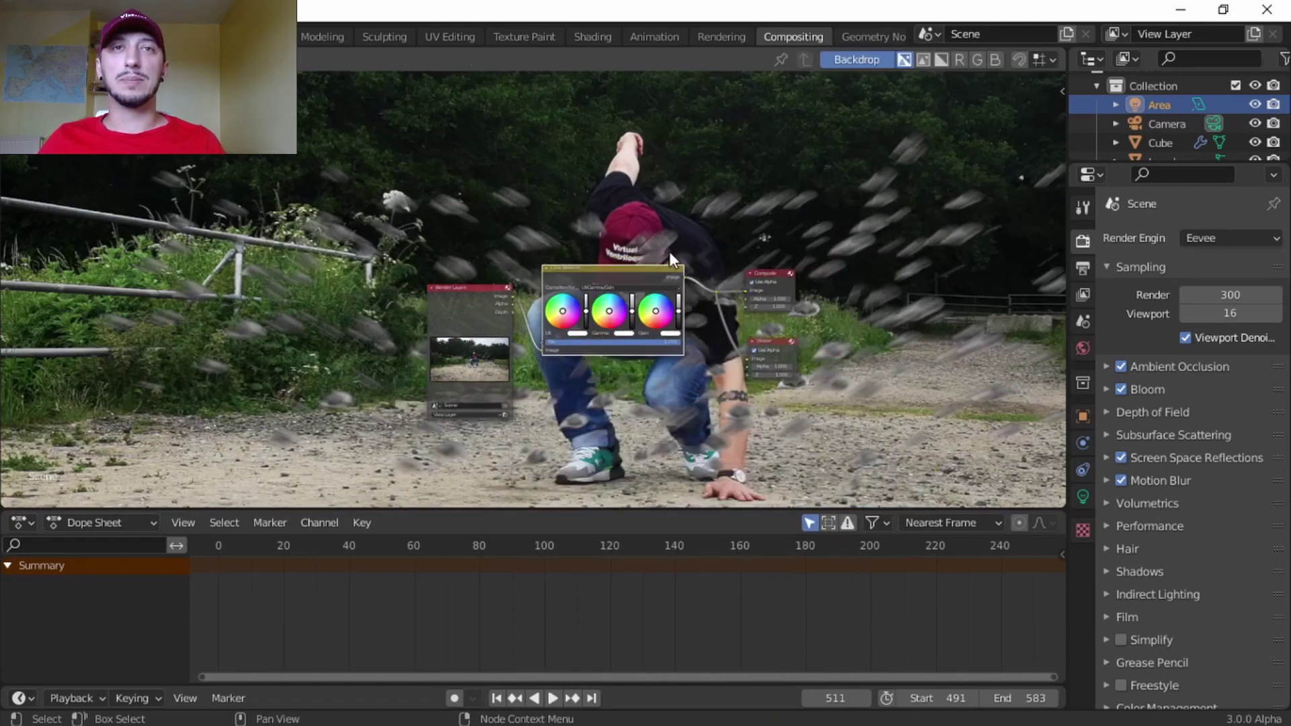
{"action": "key", "text": "v"}
{"action": "key", "text": "v"}
{"action": "key", "text": "v"}
{"action": "scroll", "coordinate": [653, 330], "scroll_direction": "up", "scroll_amount": 5}
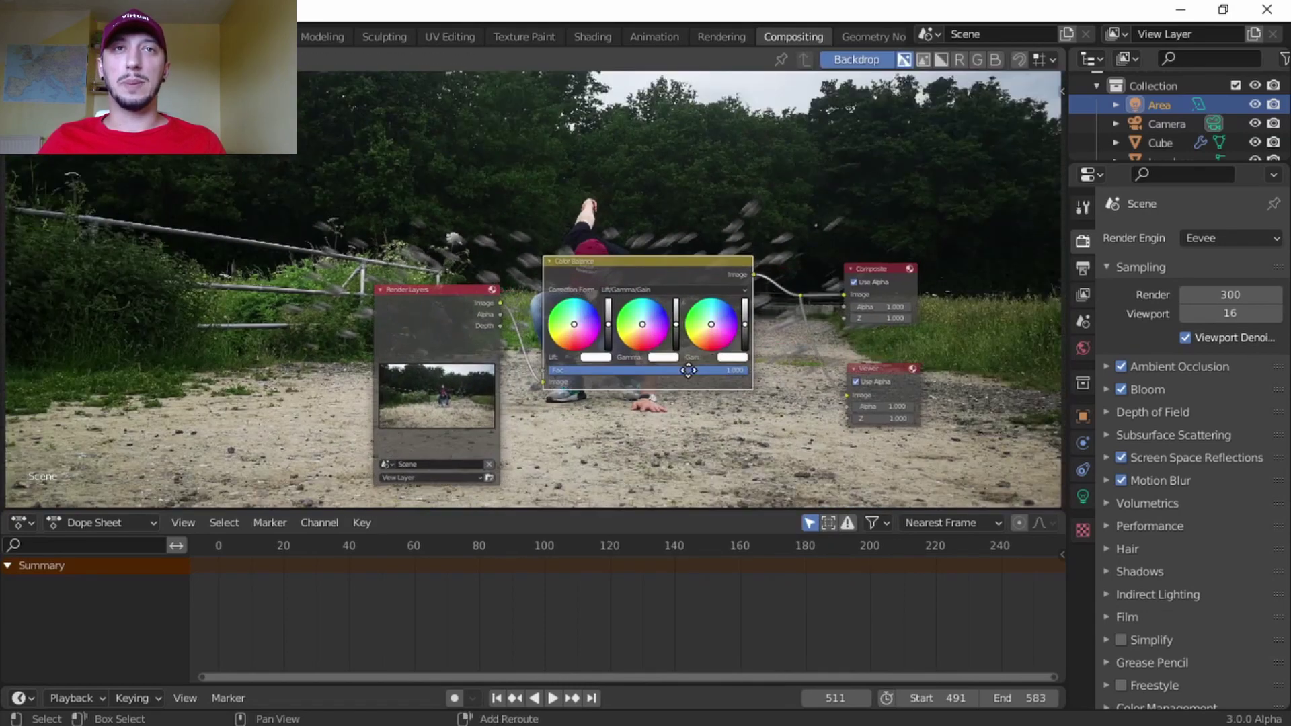
{"action": "middle_click_drag", "start_coordinate": [637, 324], "coordinate": [573, 357]}
Grade with a greenish lift, lavender gamma and pinkish gain, then resume playback in Layout
{"action": "left_click_drag", "start_coordinate": [512, 357], "coordinate": [497, 352]}
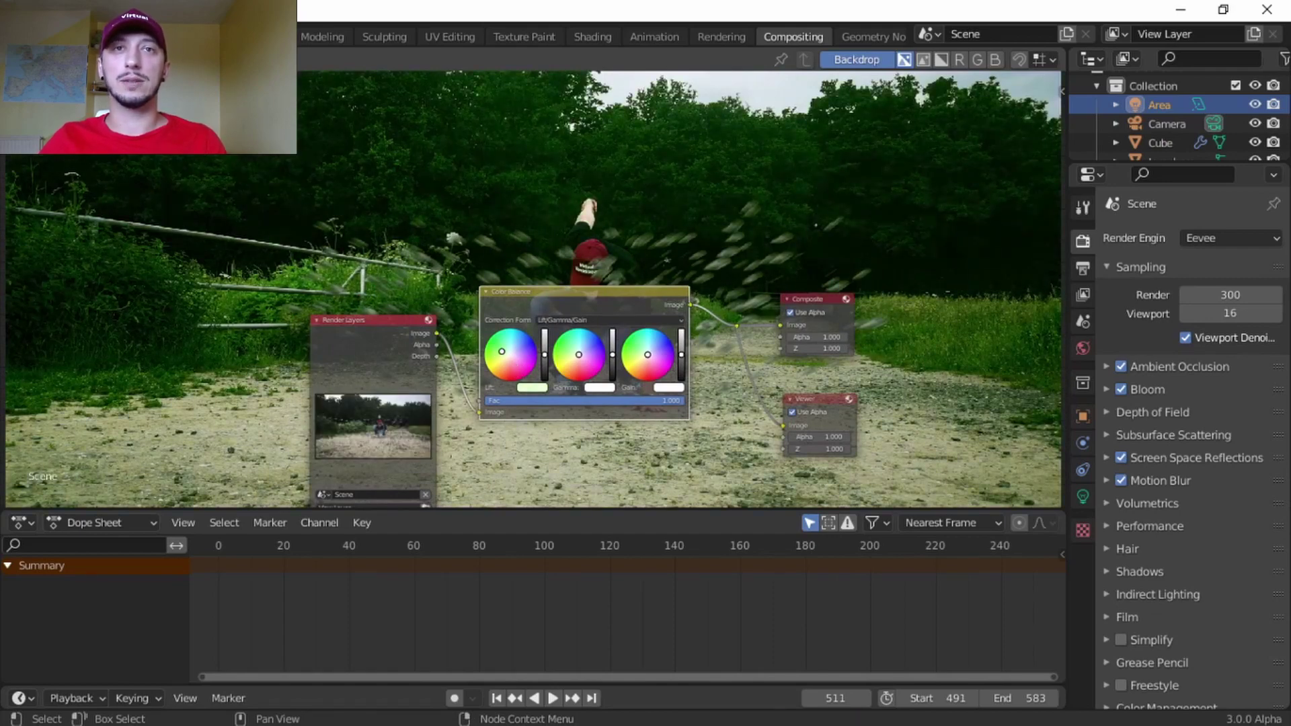
{"action": "scroll", "coordinate": [569, 402], "scroll_direction": "up", "scroll_amount": 2}
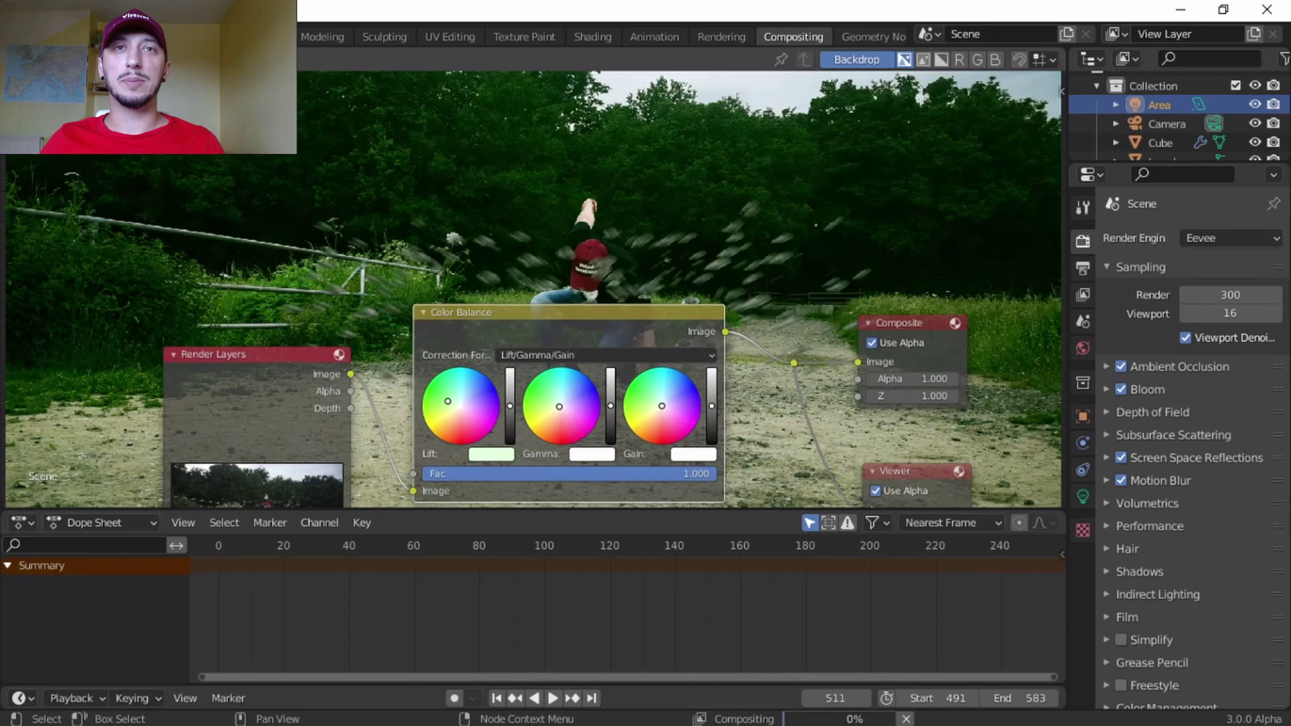
{"action": "left_click_drag", "start_coordinate": [559, 407], "coordinate": [575, 394]}
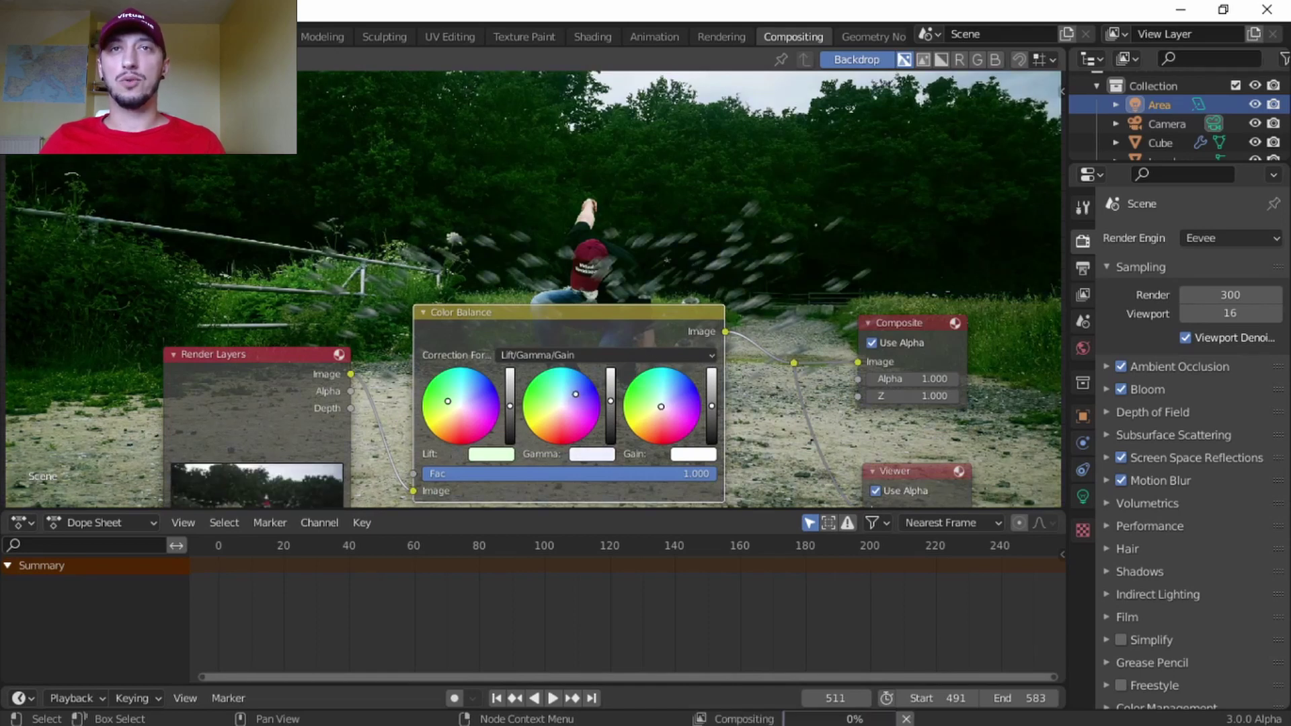
{"action": "mouse_move", "coordinate": [662, 406]}
{"action": "left_mouse_down"}
{"action": "mouse_move", "coordinate": [673, 413]}
{"action": "mouse_move", "coordinate": [635, 403]}
{"action": "mouse_move", "coordinate": [656, 415]}
{"action": "mouse_move", "coordinate": [672, 395]}
{"action": "left_mouse_up"}
{"action": "scroll", "coordinate": [648, 201], "scroll_direction": "down", "scroll_amount": 3}
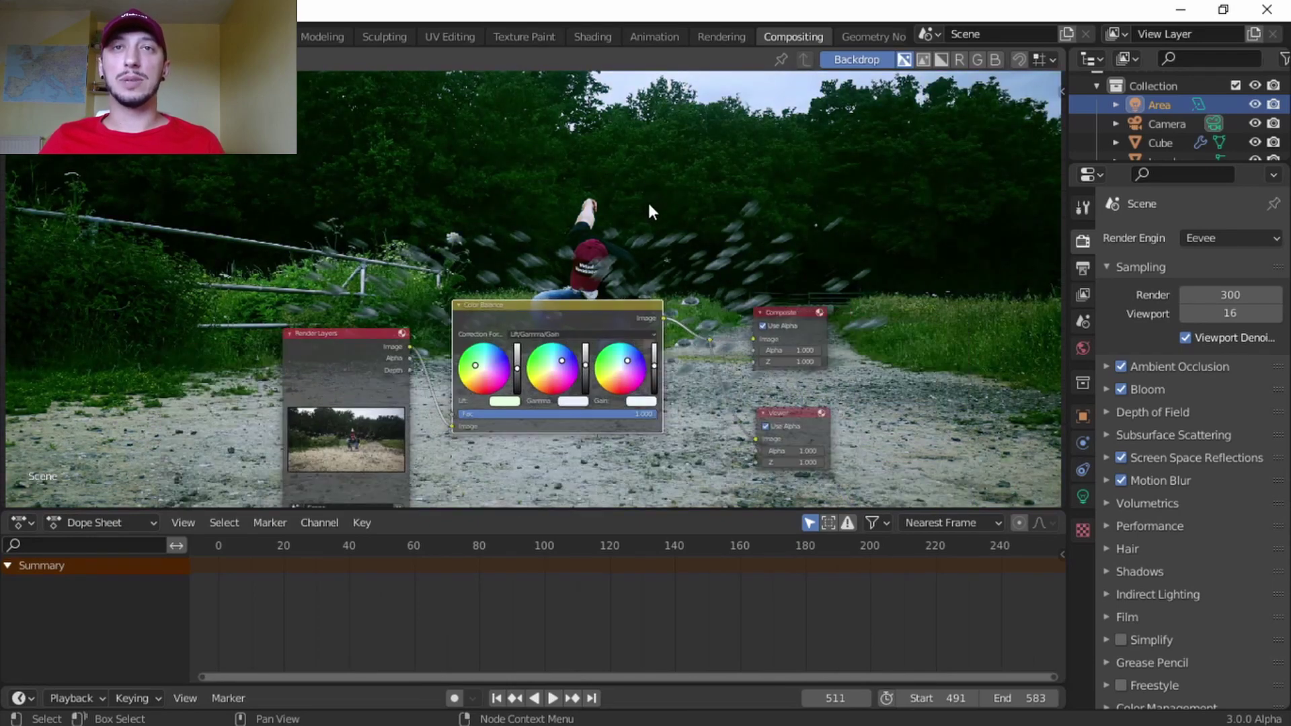
{"action": "key", "text": "v"}
{"action": "scroll", "coordinate": [652, 278], "scroll_direction": "up", "scroll_amount": 3}
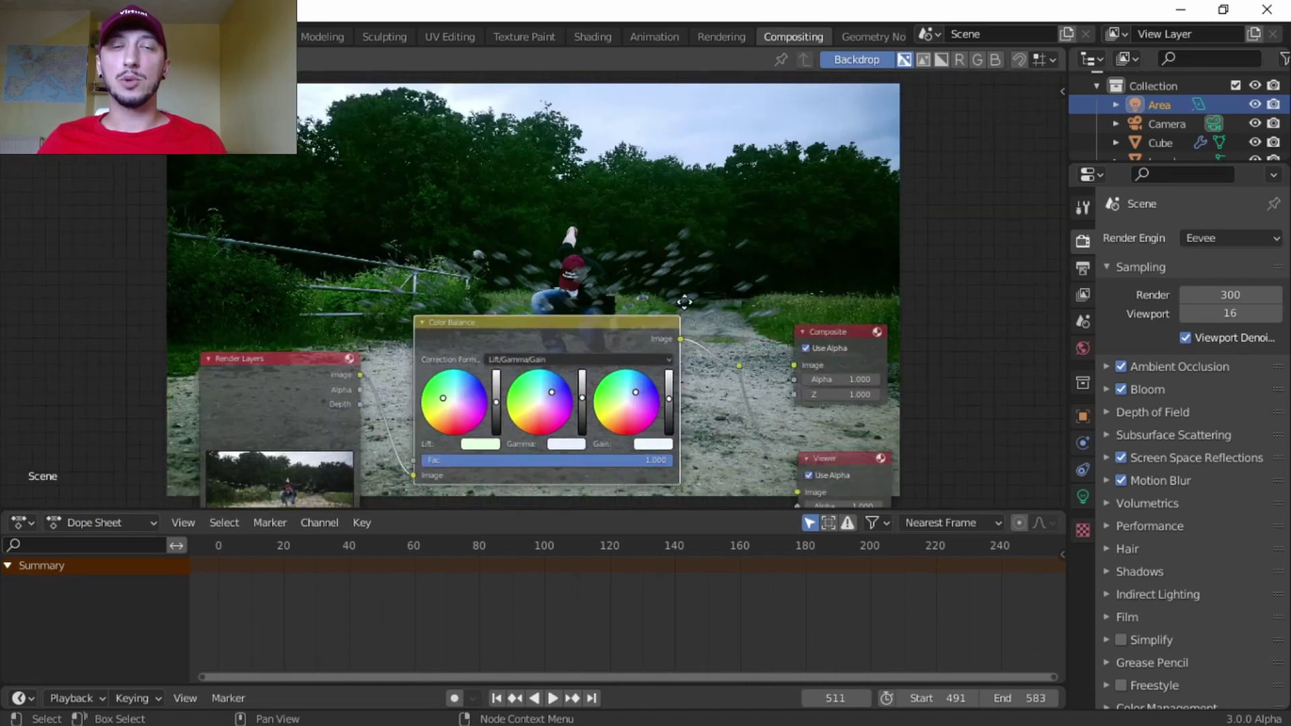
{"action": "left_click_drag", "start_coordinate": [628, 412], "coordinate": [632, 421]}
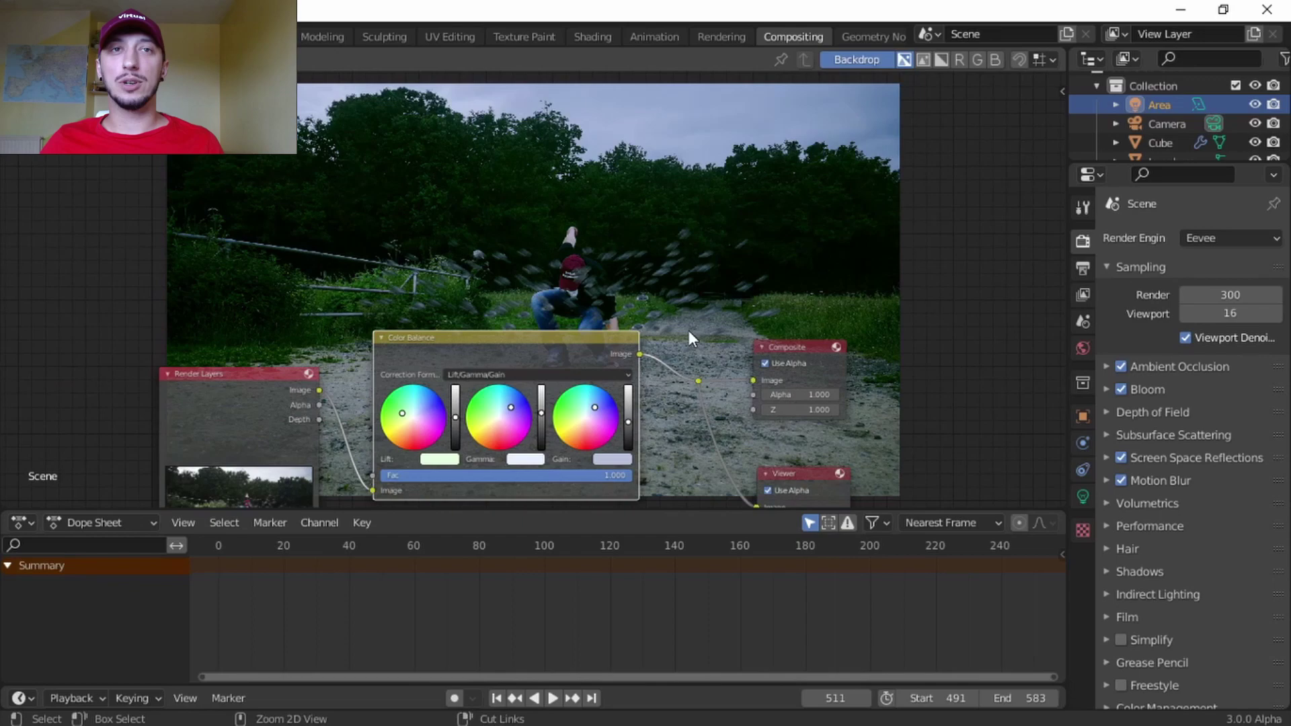
{"action": "key", "text": "ctrl+z"}
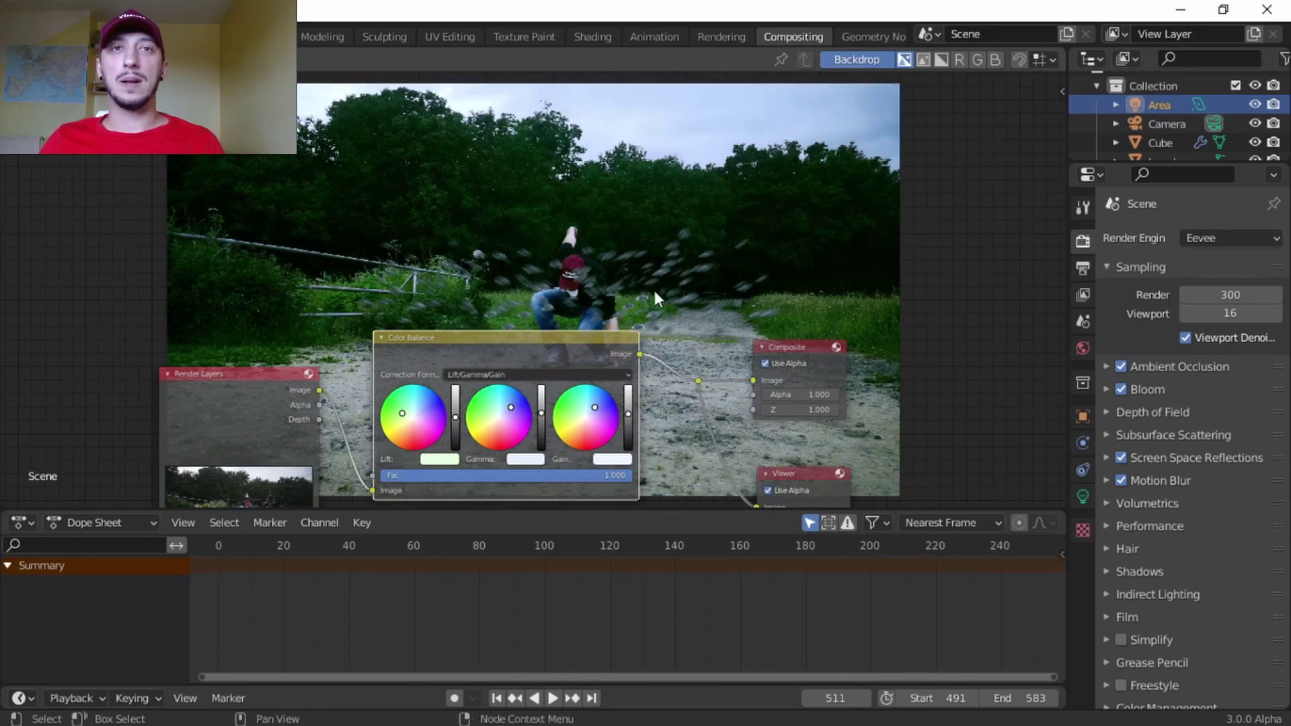
{"action": "left_click", "coordinate": [272, 36]}
{"action": "key", "text": "space"}
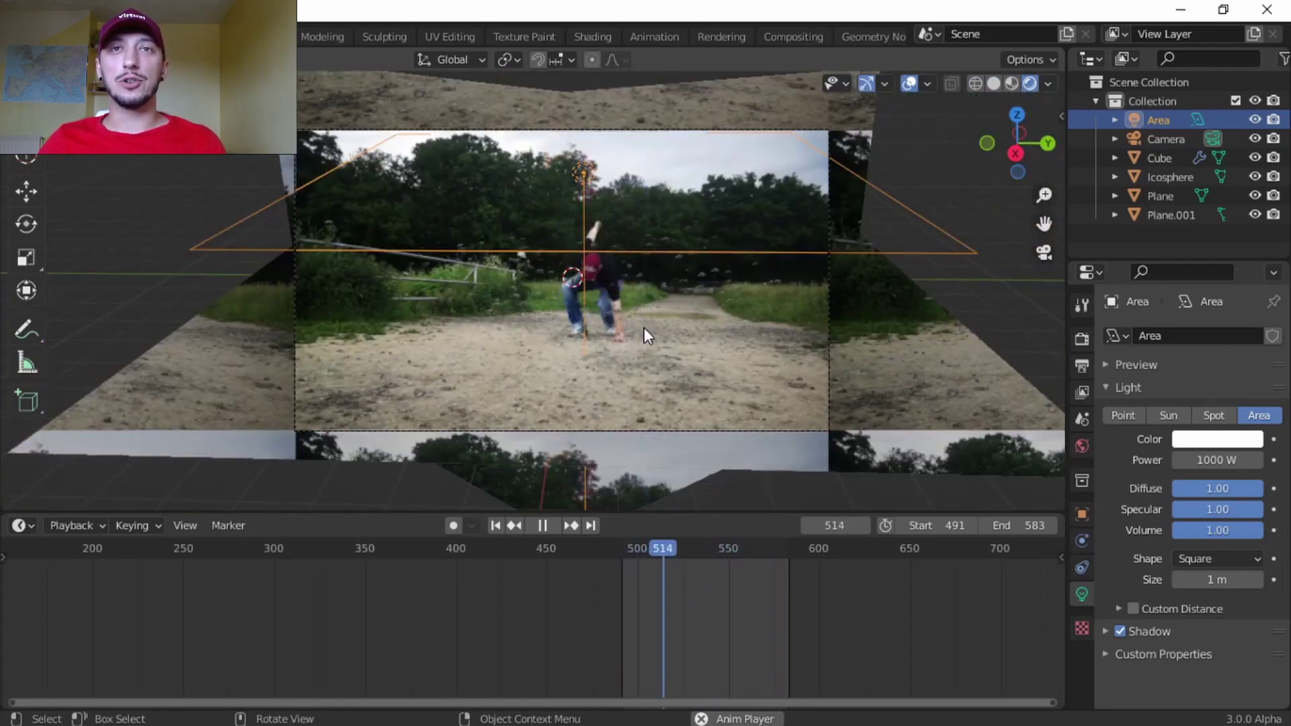
Stop playback and give the rock object smooth shading
{"action": "key", "text": "space"}
{"action": "scroll", "coordinate": [625, 328], "scroll_direction": "up", "scroll_amount": 5}
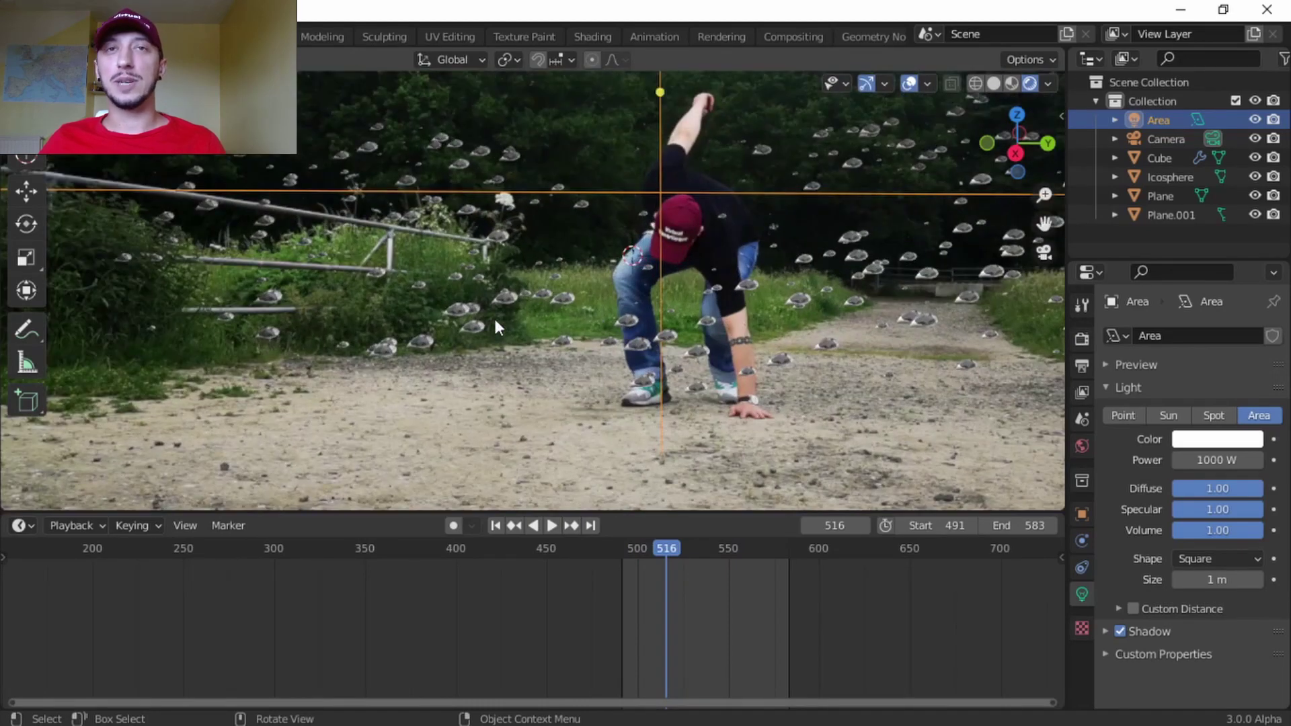
{"action": "scroll", "coordinate": [708, 331], "scroll_direction": "up", "scroll_amount": 4}
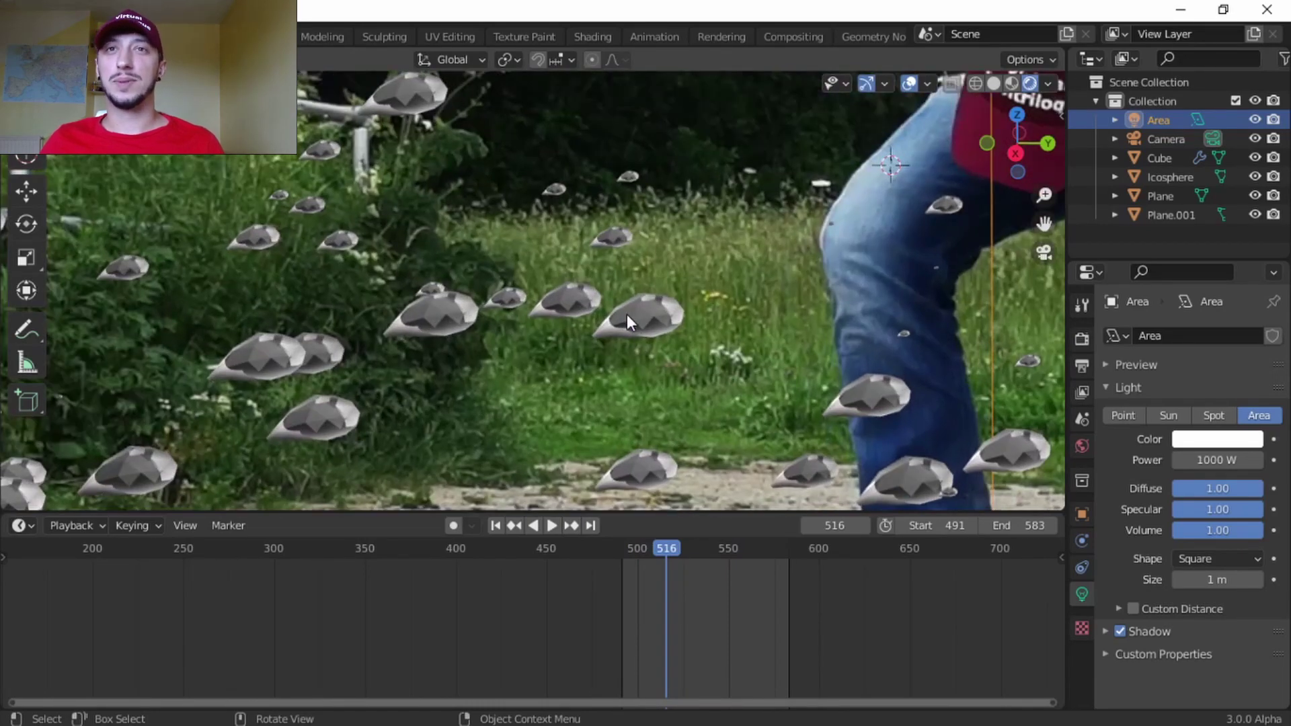
{"action": "scroll", "coordinate": [648, 348], "scroll_direction": "down", "scroll_amount": 2}
{"action": "middle_click_drag", "start_coordinate": [648, 348], "coordinate": [639, 386]}
{"action": "scroll", "coordinate": [639, 386], "scroll_direction": "down", "scroll_amount": 8}
{"action": "middle_click_drag", "start_coordinate": [602, 427], "coordinate": [795, 329], "text": "shift"}
{"action": "scroll", "coordinate": [655, 395], "scroll_direction": "up", "scroll_amount": 7}
{"action": "left_click", "coordinate": [548, 464]}
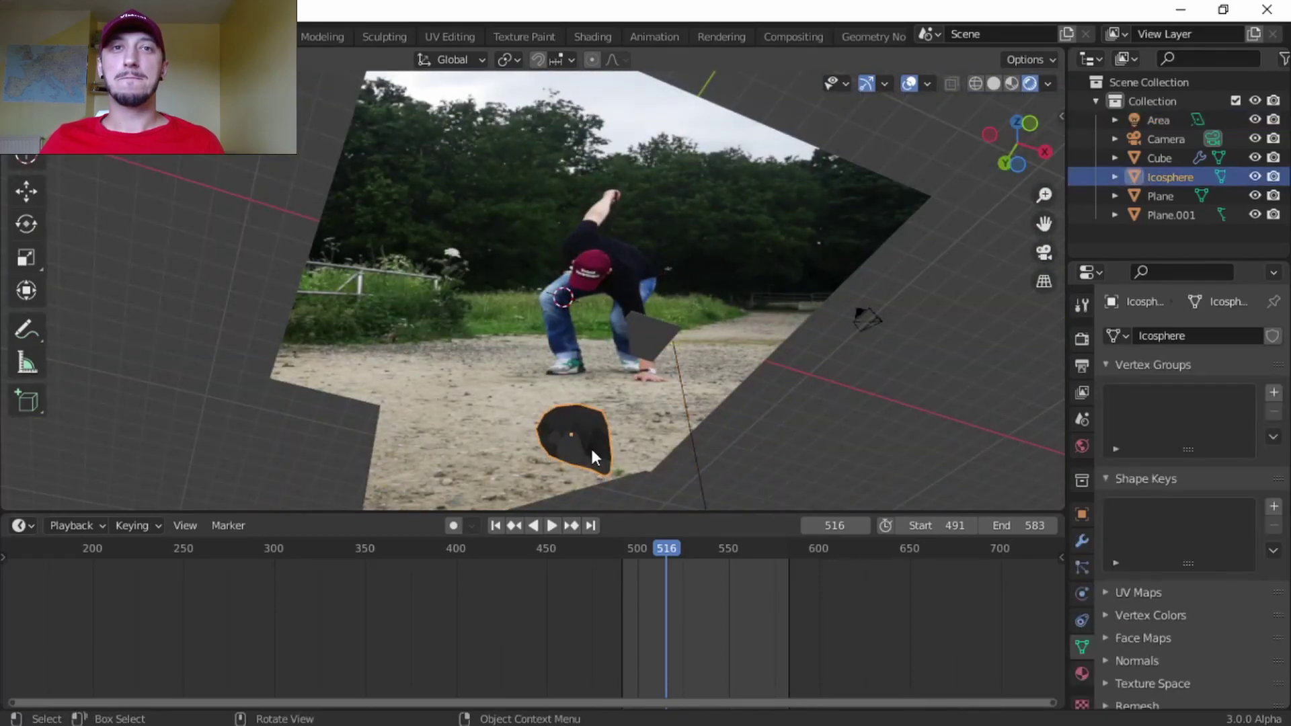
{"action": "right_click", "coordinate": [588, 444]}
{"action": "left_click", "coordinate": [550, 378]}
Pull back to frame the crouching man, rocks and backdrop footage, then select the camera
{"action": "middle_click_drag", "start_coordinate": [733, 397], "coordinate": [759, 363]}
{"action": "scroll", "coordinate": [758, 355], "scroll_direction": "up", "scroll_amount": 12}
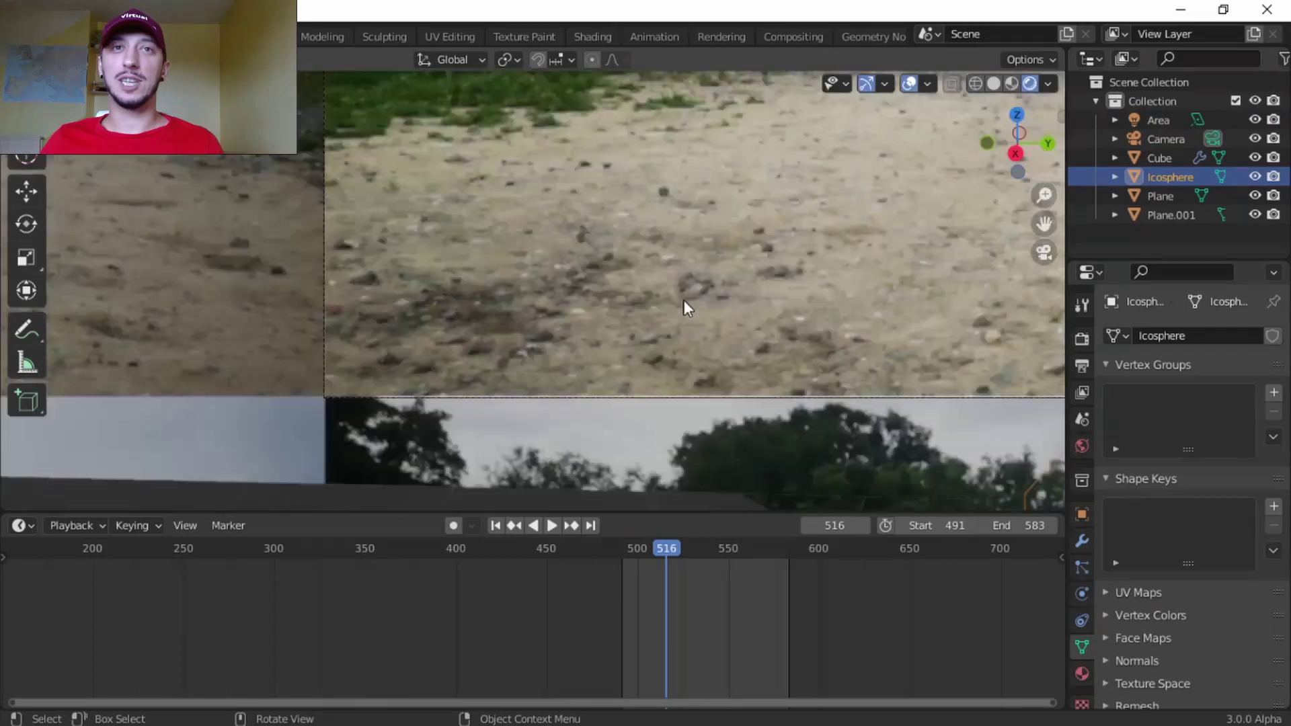
{"action": "middle_click_drag", "start_coordinate": [686, 303], "coordinate": [629, 404], "text": "shift"}
{"action": "scroll", "coordinate": [575, 300], "scroll_direction": "down", "scroll_amount": 2}
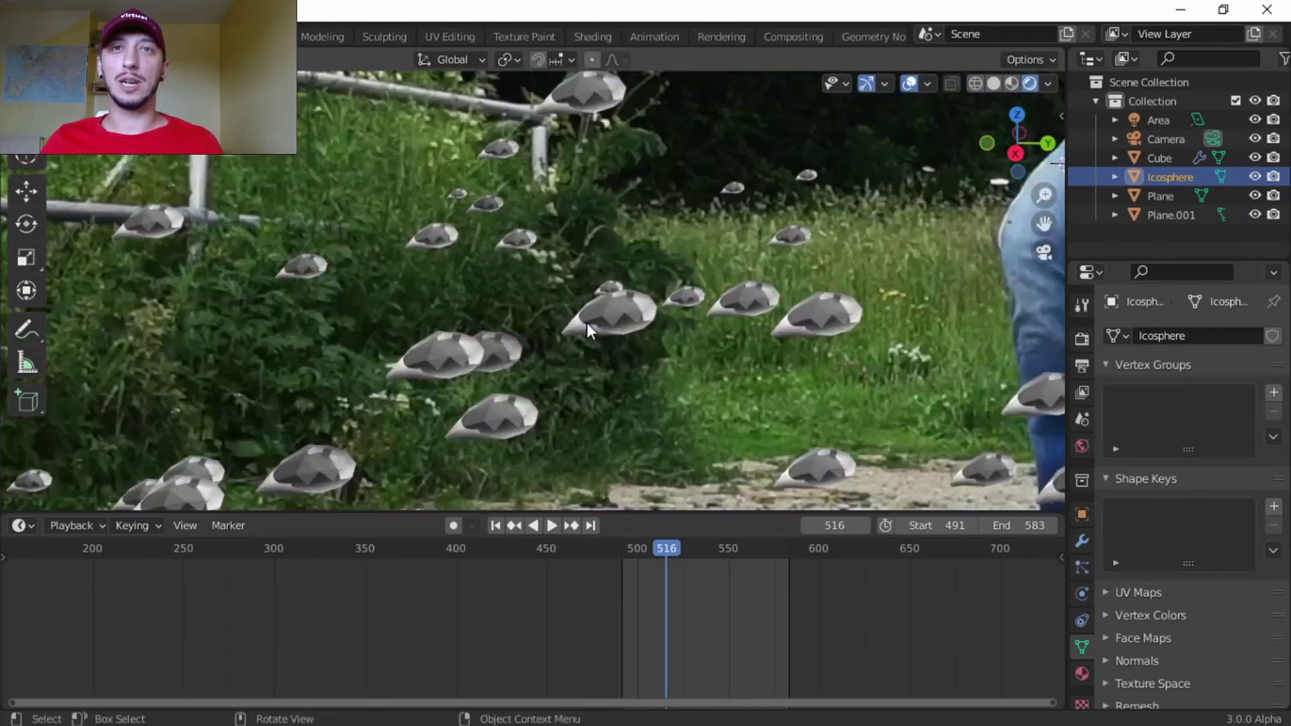
{"action": "scroll", "coordinate": [630, 321], "scroll_direction": "up", "scroll_amount": 10}
{"action": "middle_click_drag", "start_coordinate": [687, 337], "coordinate": [707, 345], "text": "shift"}
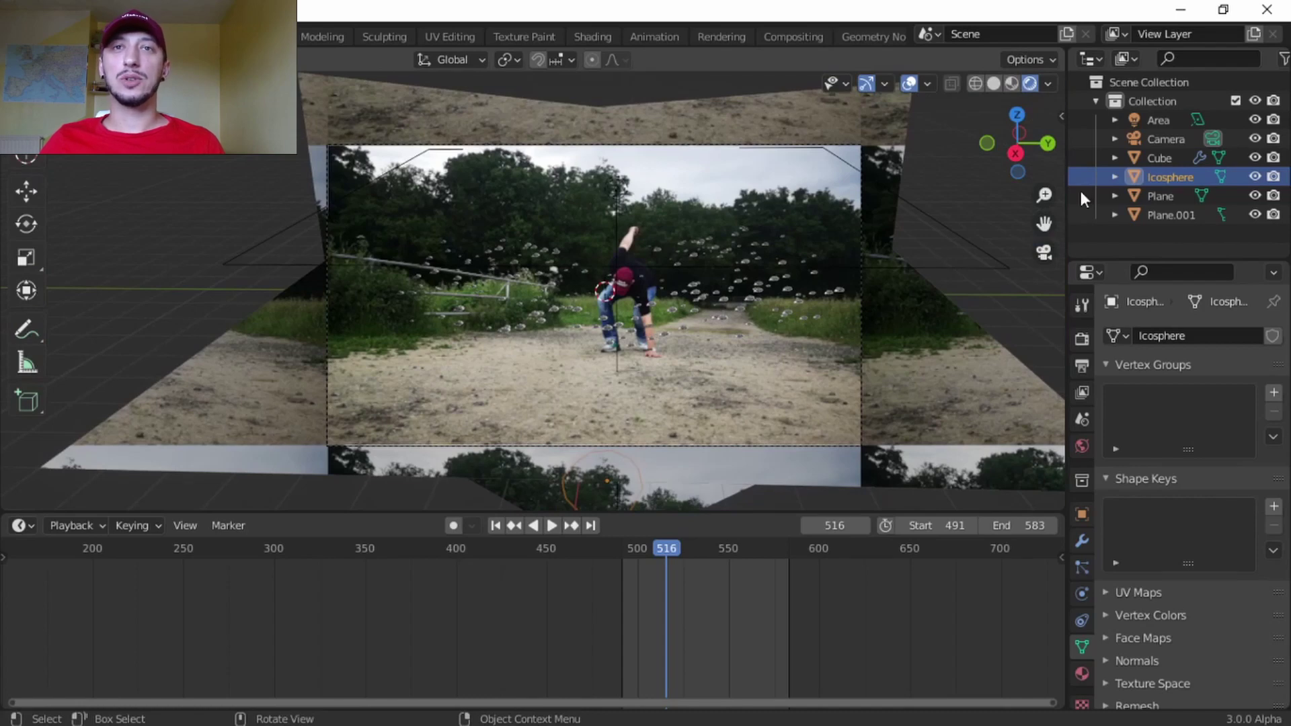
{"action": "left_click", "coordinate": [1164, 139]}
Remove the camera's Location Z keyframe at frame 516 and re-key Location Z at frame 503
{"action": "left_click", "coordinate": [1082, 515]}
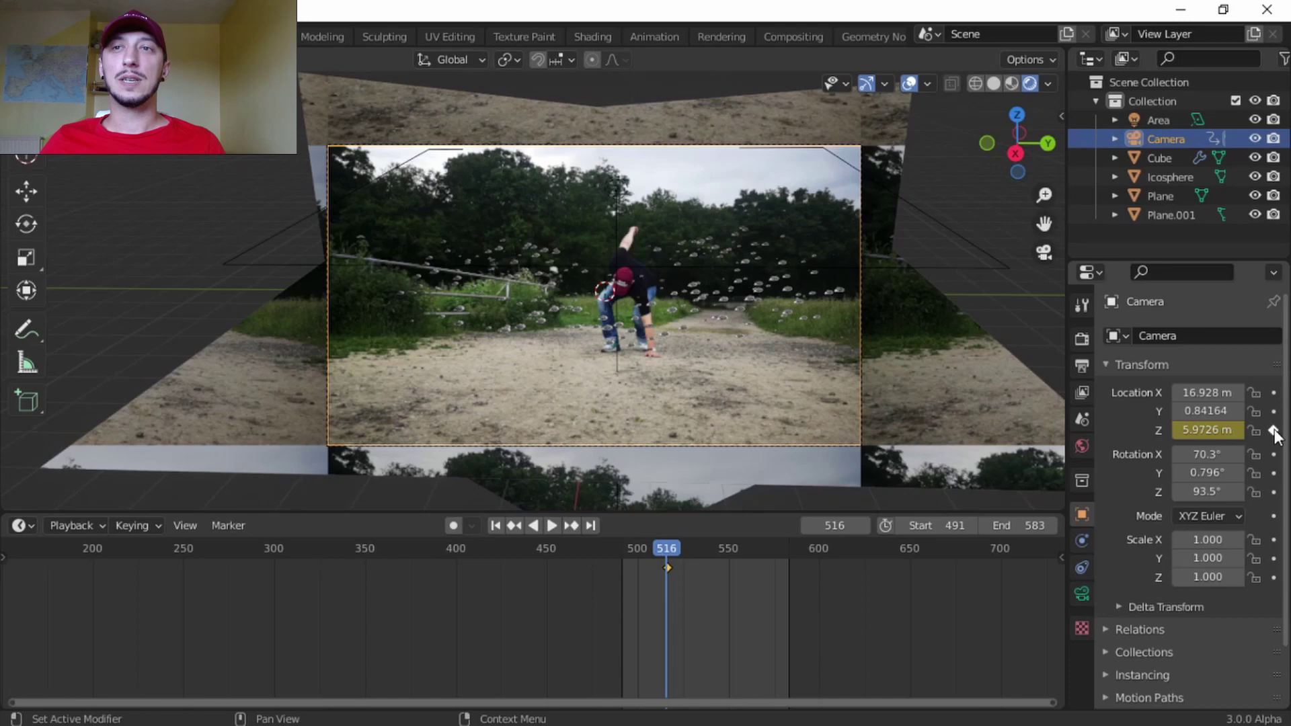
{"action": "key", "text": "ctrl+z"}
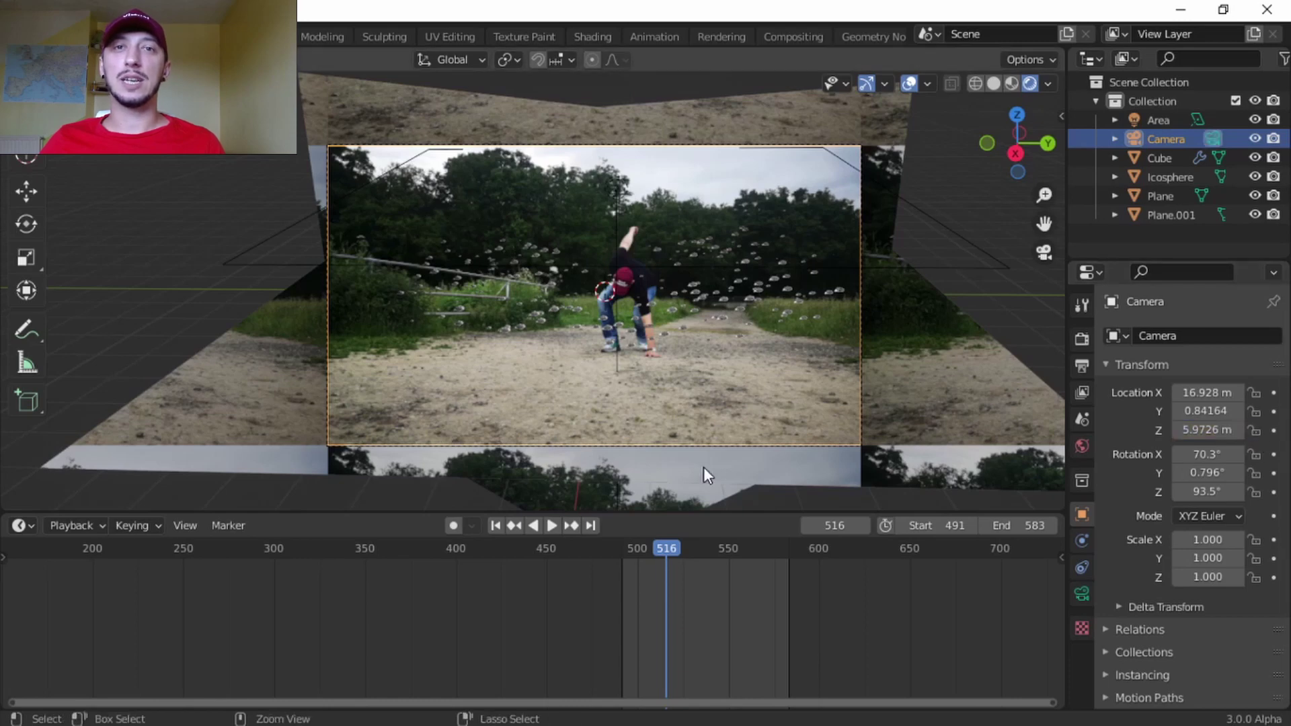
{"action": "left_click_drag", "start_coordinate": [671, 553], "coordinate": [641, 557]}
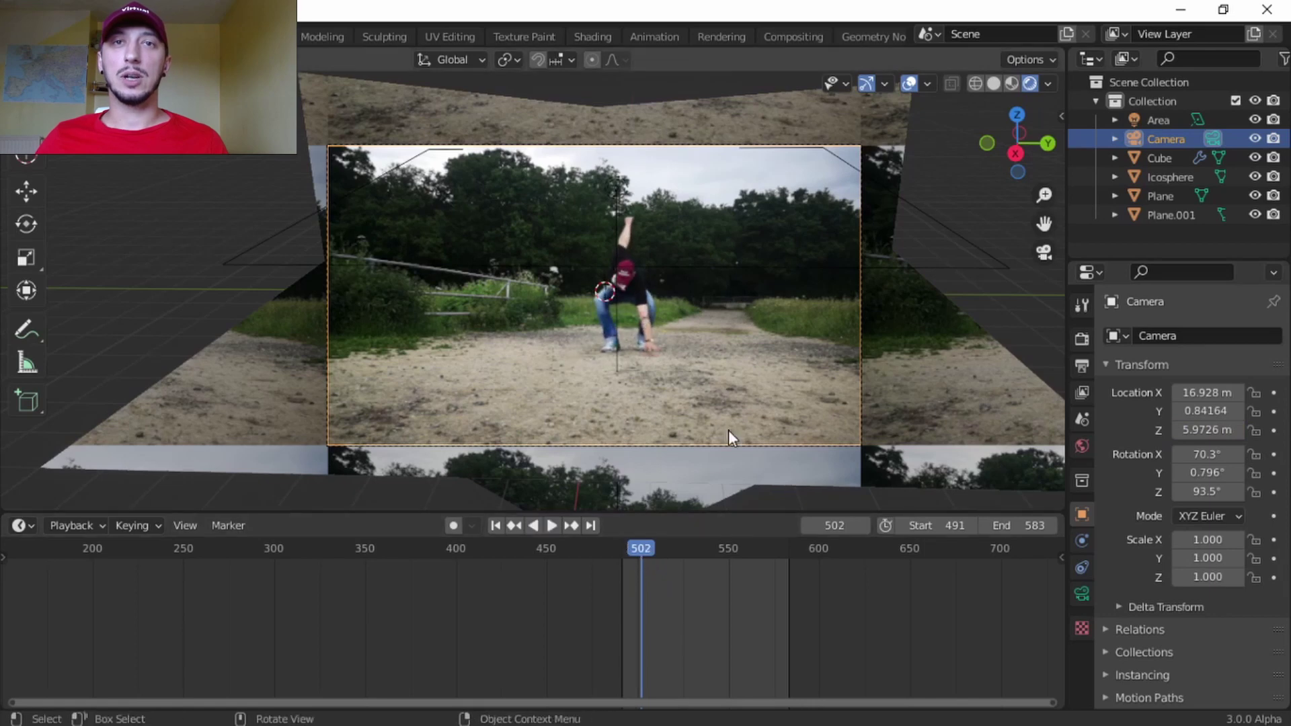
{"action": "key", "text": "Right"}
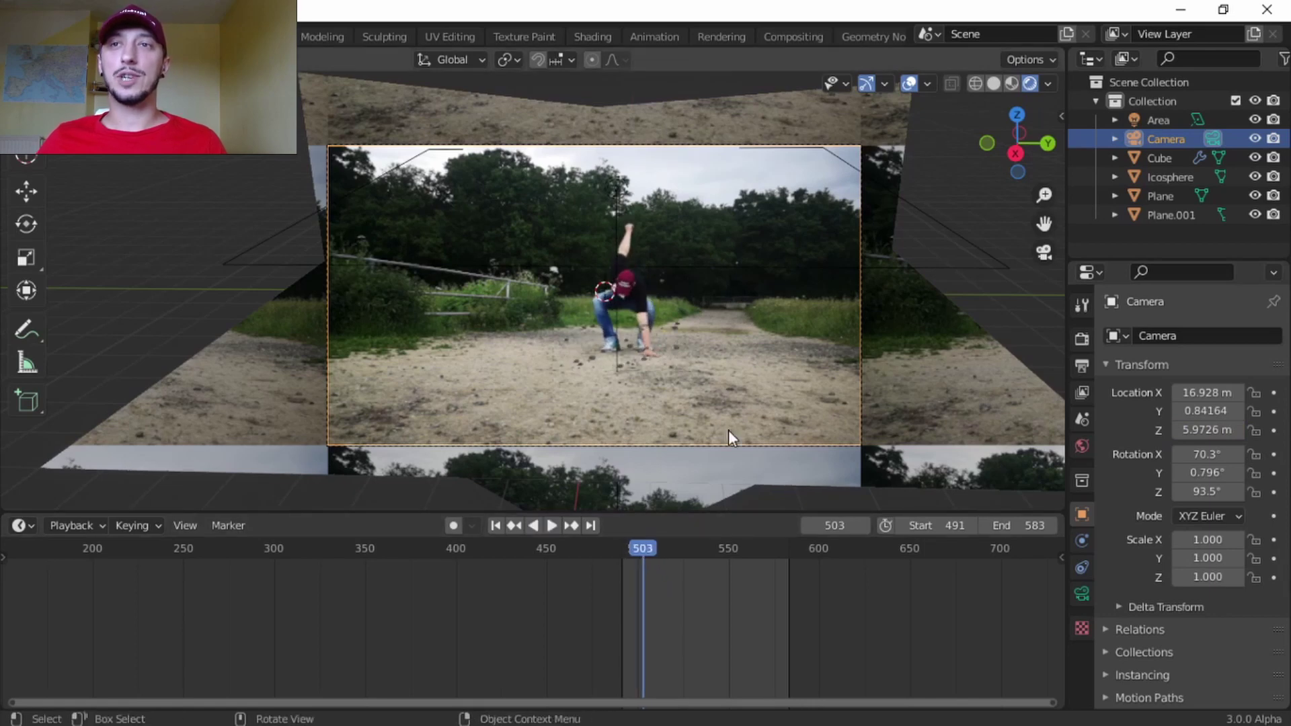
{"action": "left_click", "coordinate": [1274, 431]}
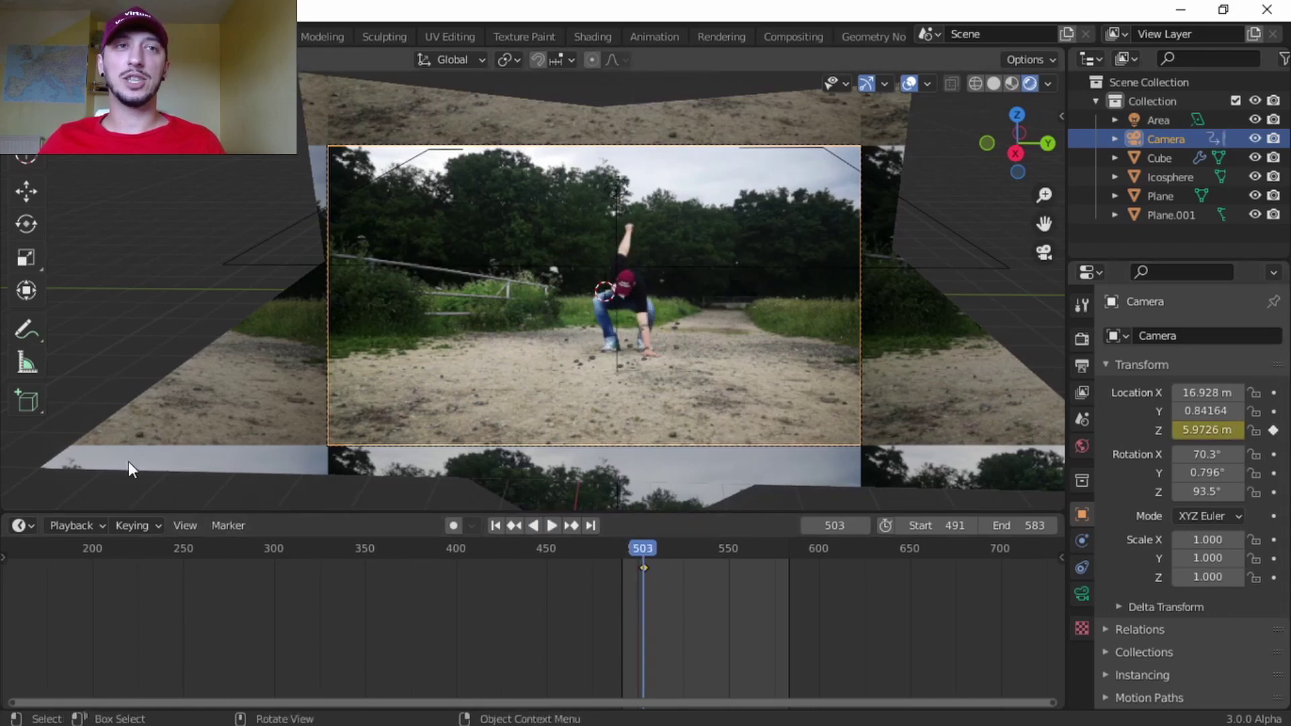
{"action": "left_click", "coordinate": [26, 528]}
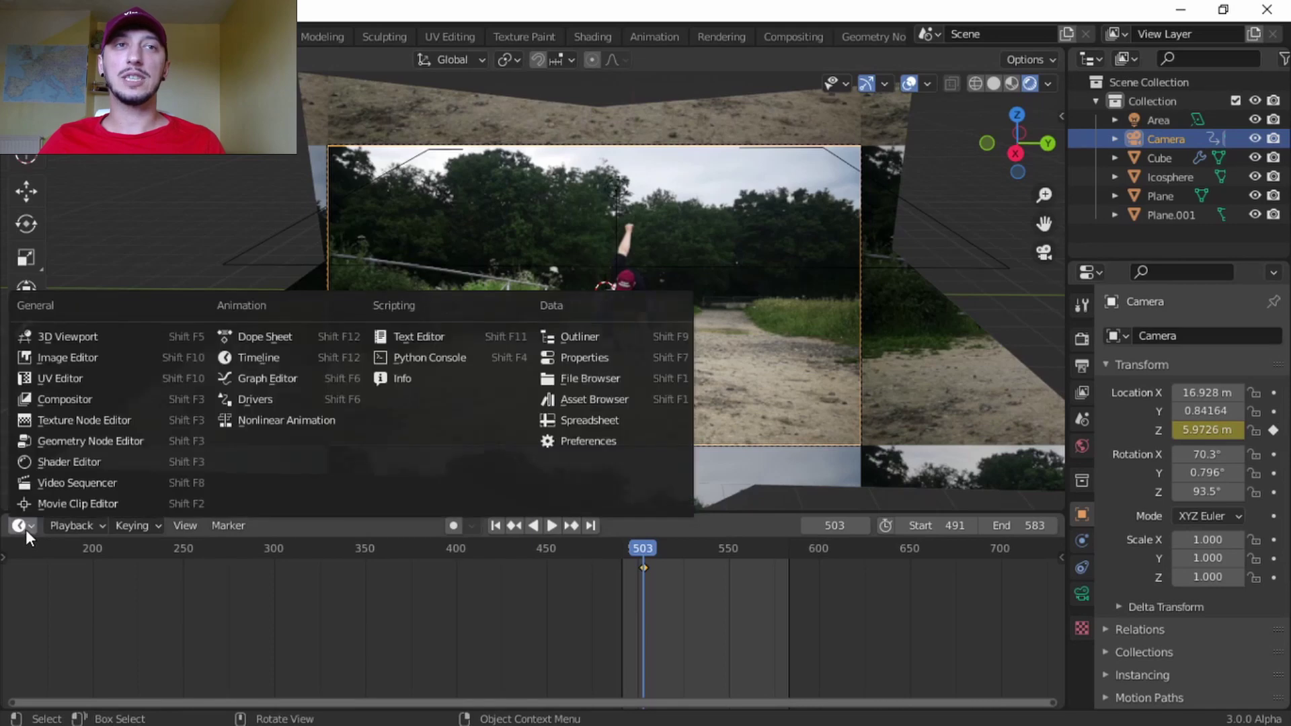
In the Graph Editor, add a Noise modifier to the camera's Z Location curve and restrict its frame range
{"action": "left_click", "coordinate": [259, 378]}
{"action": "key", "text": "Home"}
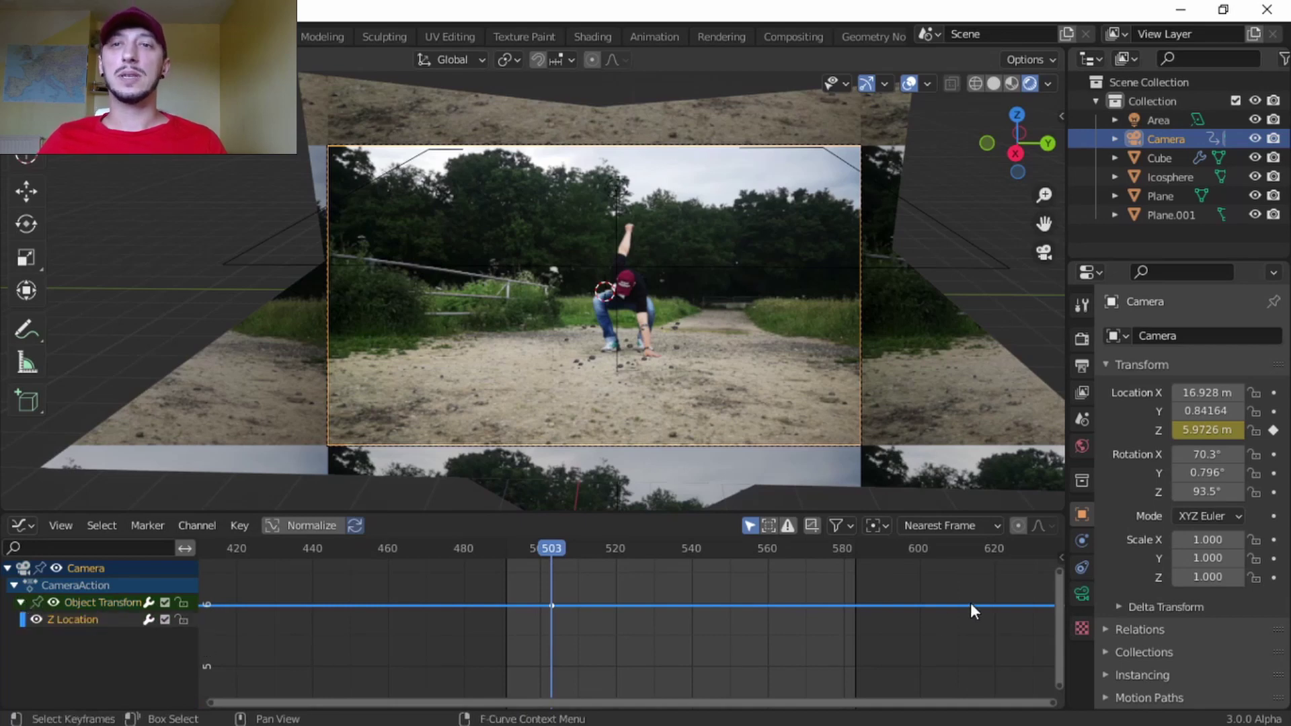
{"action": "key", "text": "n"}
{"action": "left_click", "coordinate": [1053, 623]}
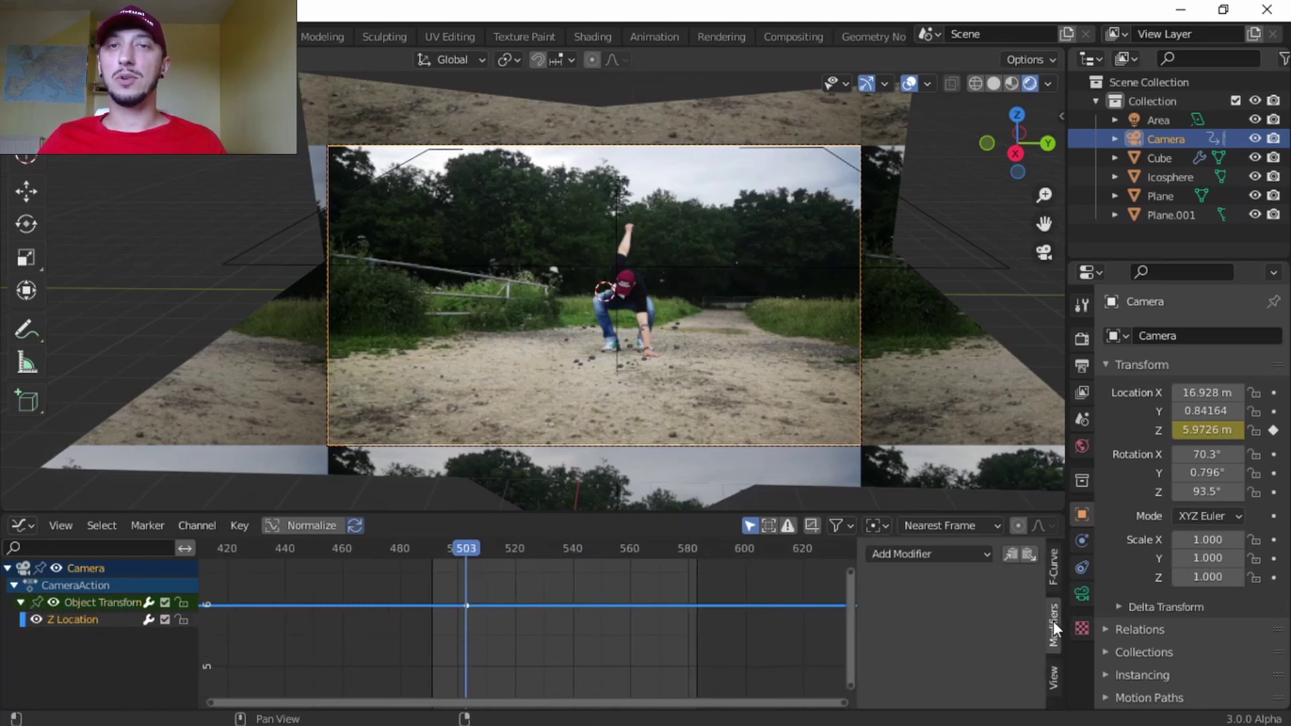
{"action": "left_click", "coordinate": [979, 555]}
{"action": "left_click", "coordinate": [920, 659]}
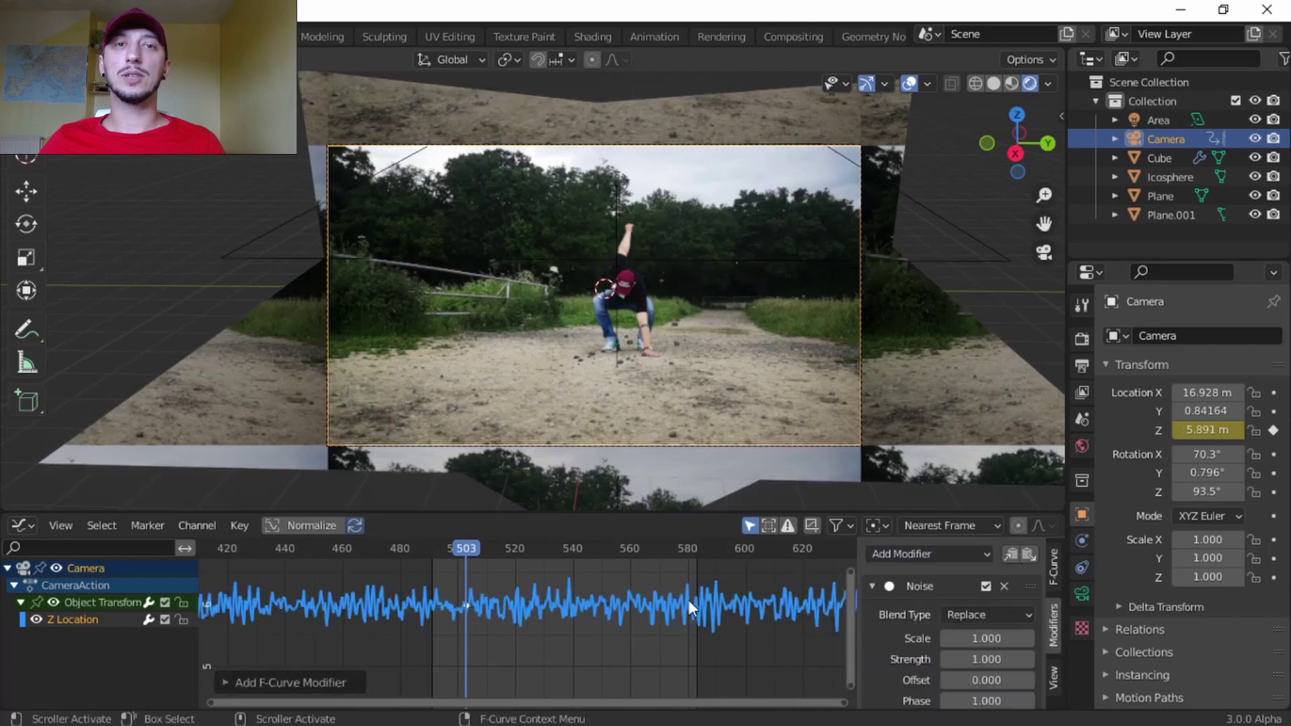
{"action": "scroll", "coordinate": [875, 673], "scroll_direction": "down", "scroll_amount": 3}
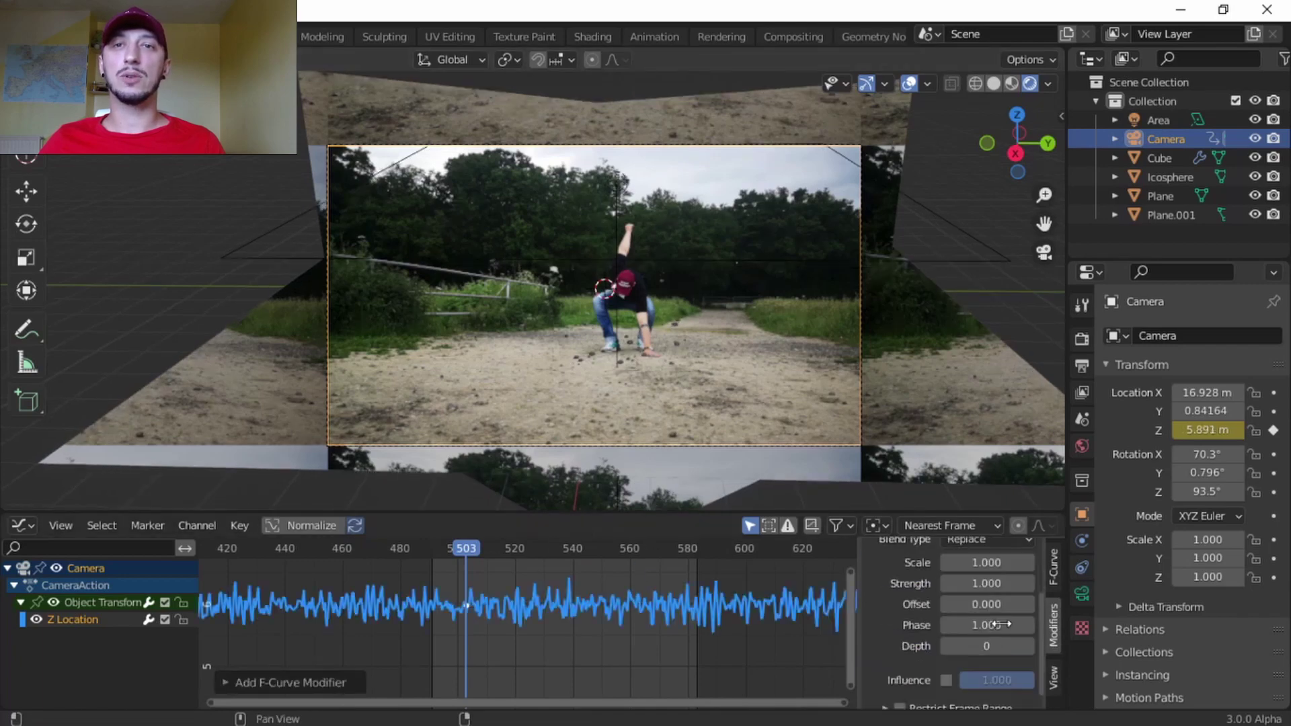
{"action": "left_click", "coordinate": [900, 699]}
{"action": "left_click", "coordinate": [885, 698]}
{"action": "scroll", "coordinate": [939, 648], "scroll_direction": "down", "scroll_amount": 3}
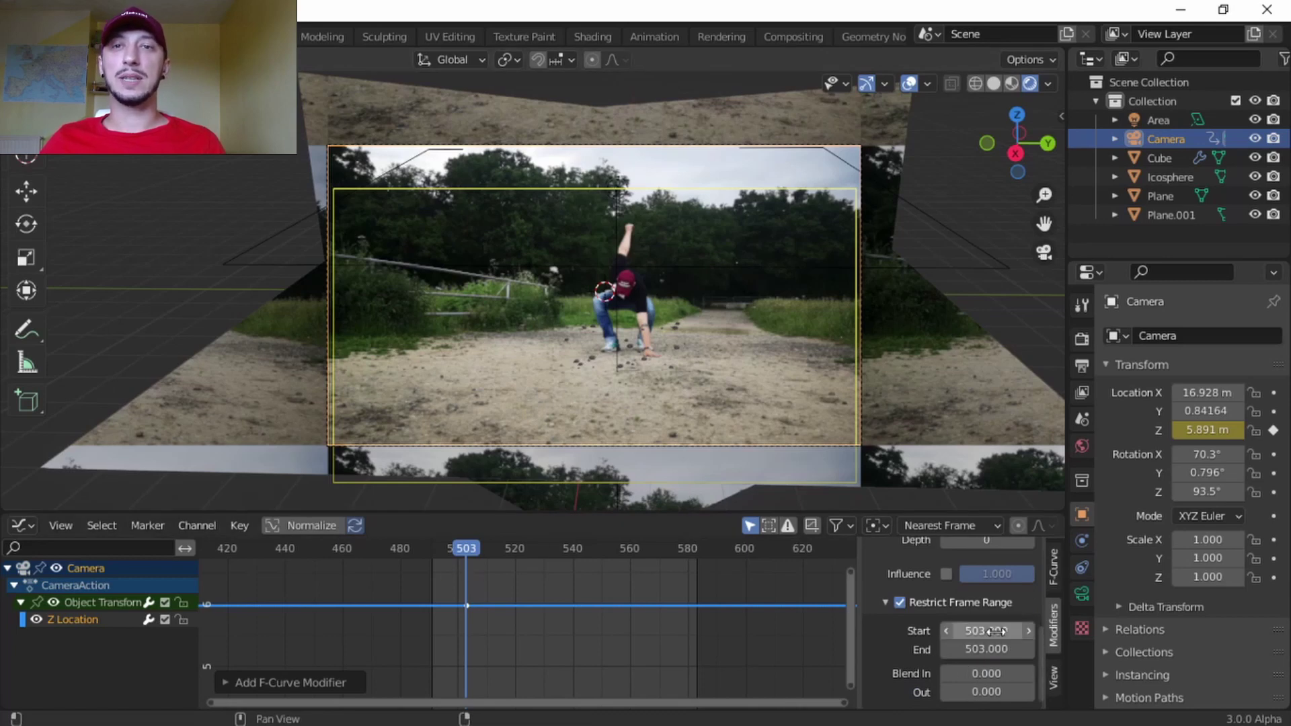
Set the camera noise's restrict-range end frame to 510, leaving the noise scale at 1.0
{"action": "left_click", "coordinate": [998, 651]}
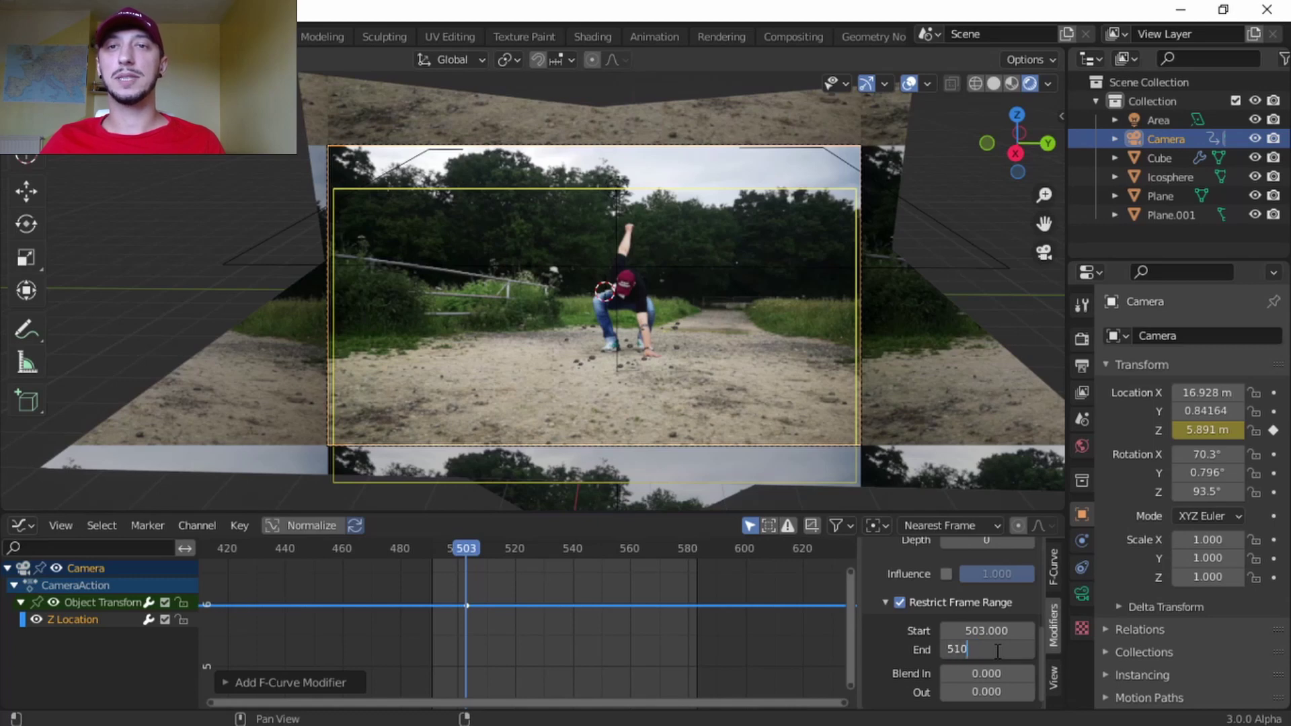
{"action": "type", "text": "510"}
{"action": "key", "text": "Return"}
{"action": "scroll", "coordinate": [617, 618], "scroll_direction": "down", "scroll_amount": 1}
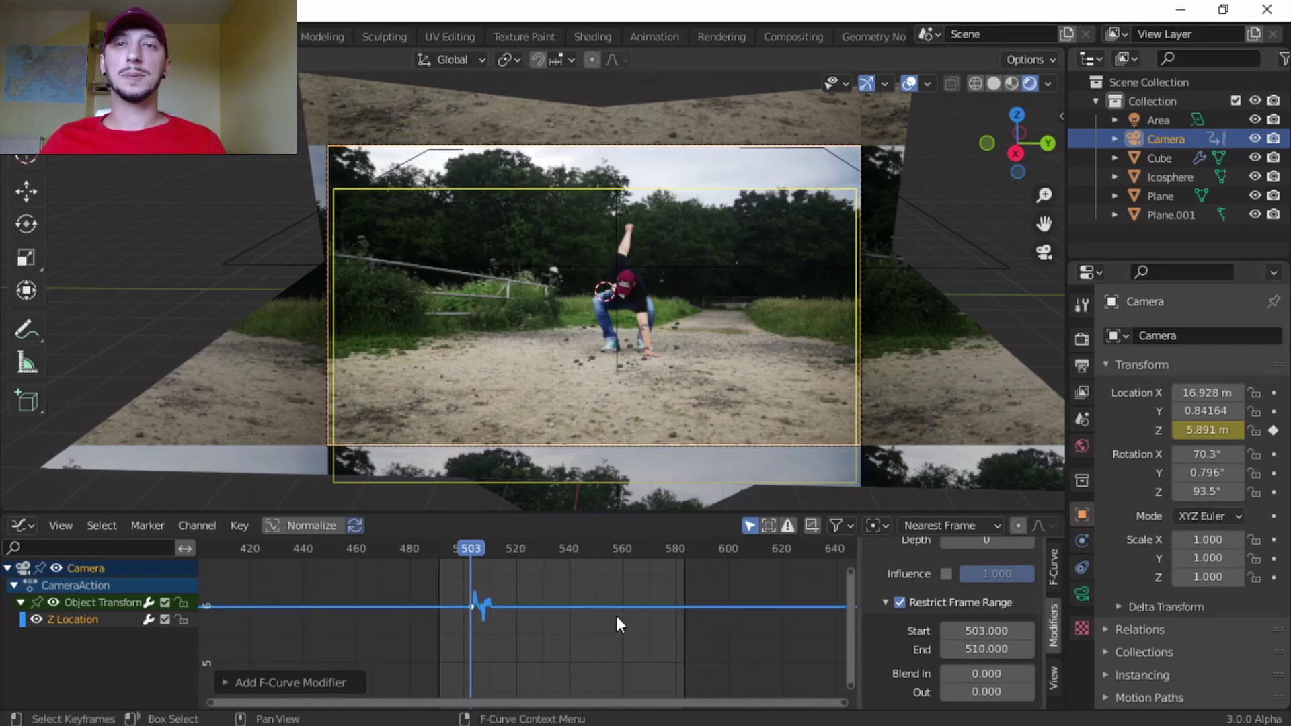
{"action": "scroll", "coordinate": [616, 616], "scroll_direction": "up", "scroll_amount": 1}
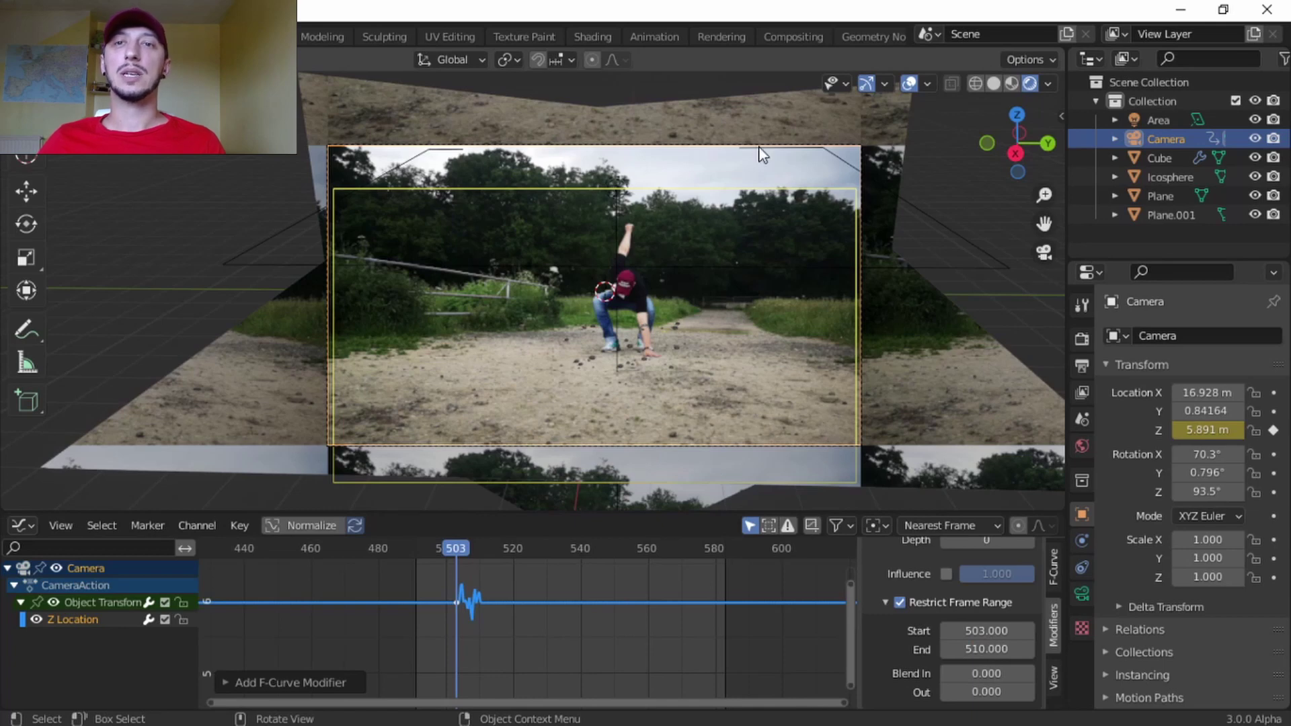
{"action": "scroll", "coordinate": [962, 602], "scroll_direction": "up", "scroll_amount": 5}
{"action": "scroll", "coordinate": [969, 608], "scroll_direction": "down", "scroll_amount": 2}
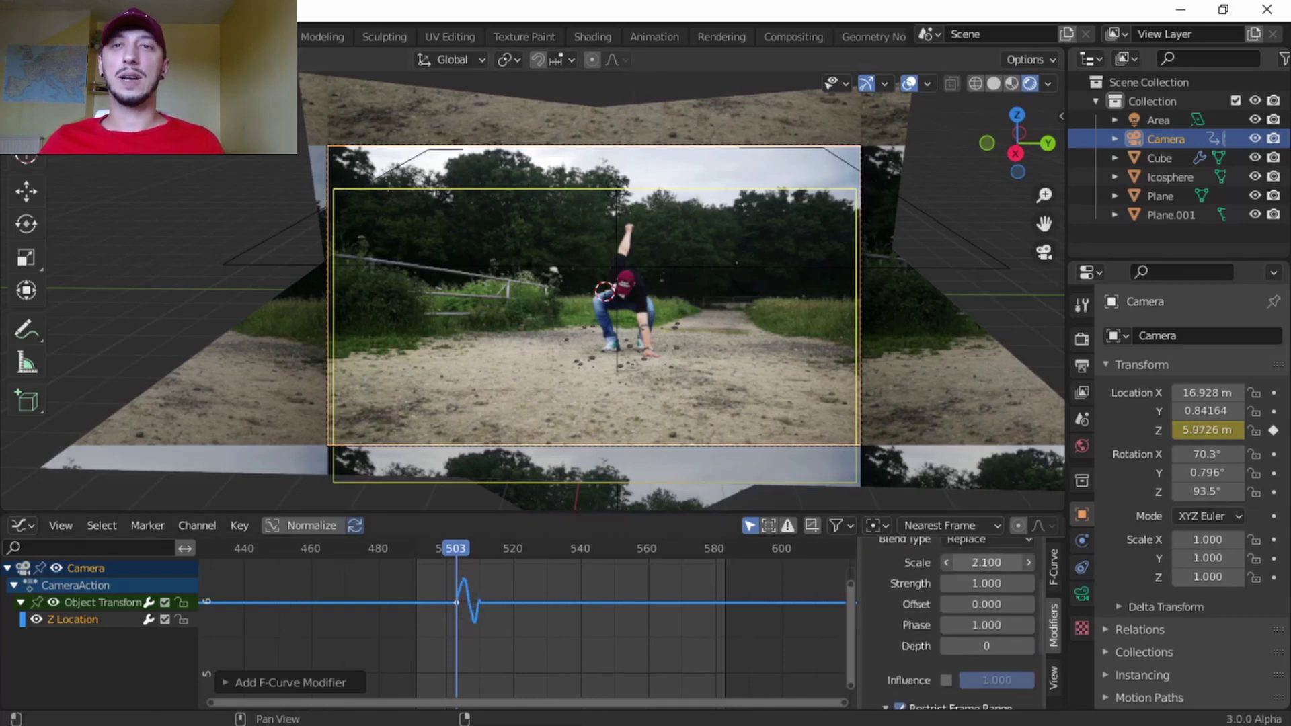
{"action": "left_click_drag", "start_coordinate": [987, 562], "coordinate": [980, 563]}
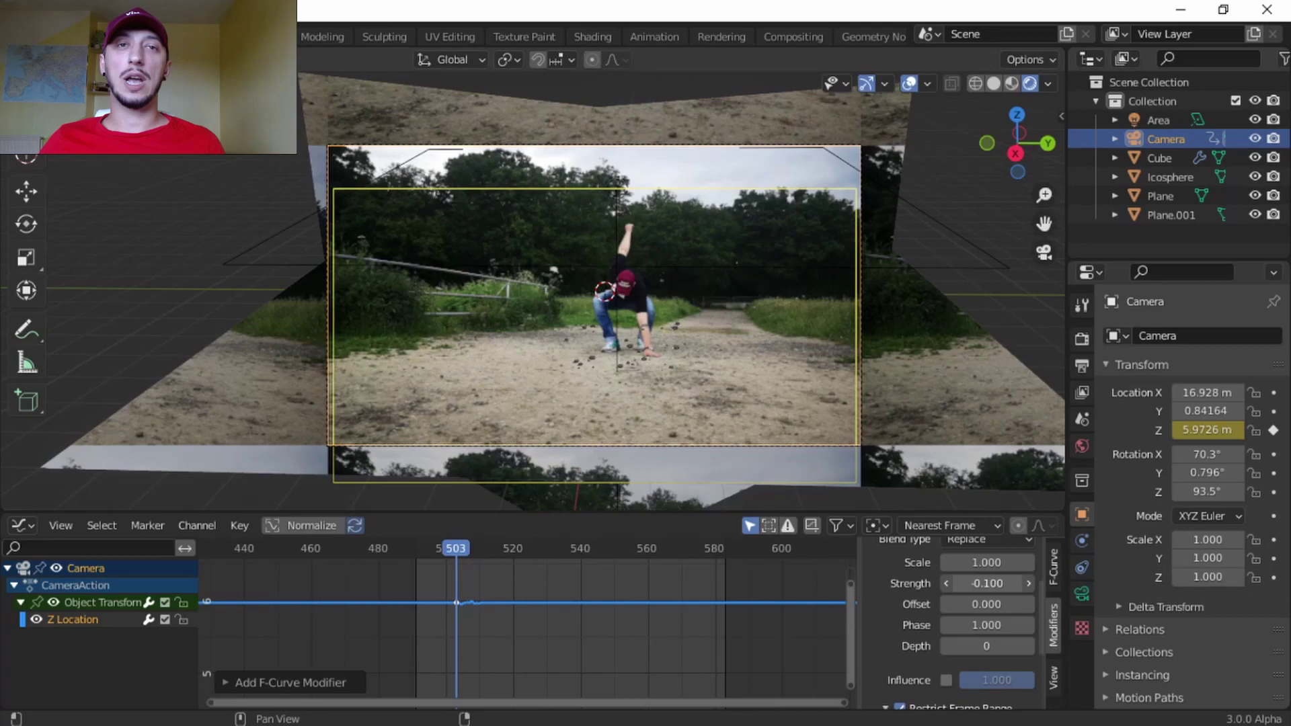
Play the shot from just before the impact to preview the tuned camera shake
{"action": "key", "text": "space"}
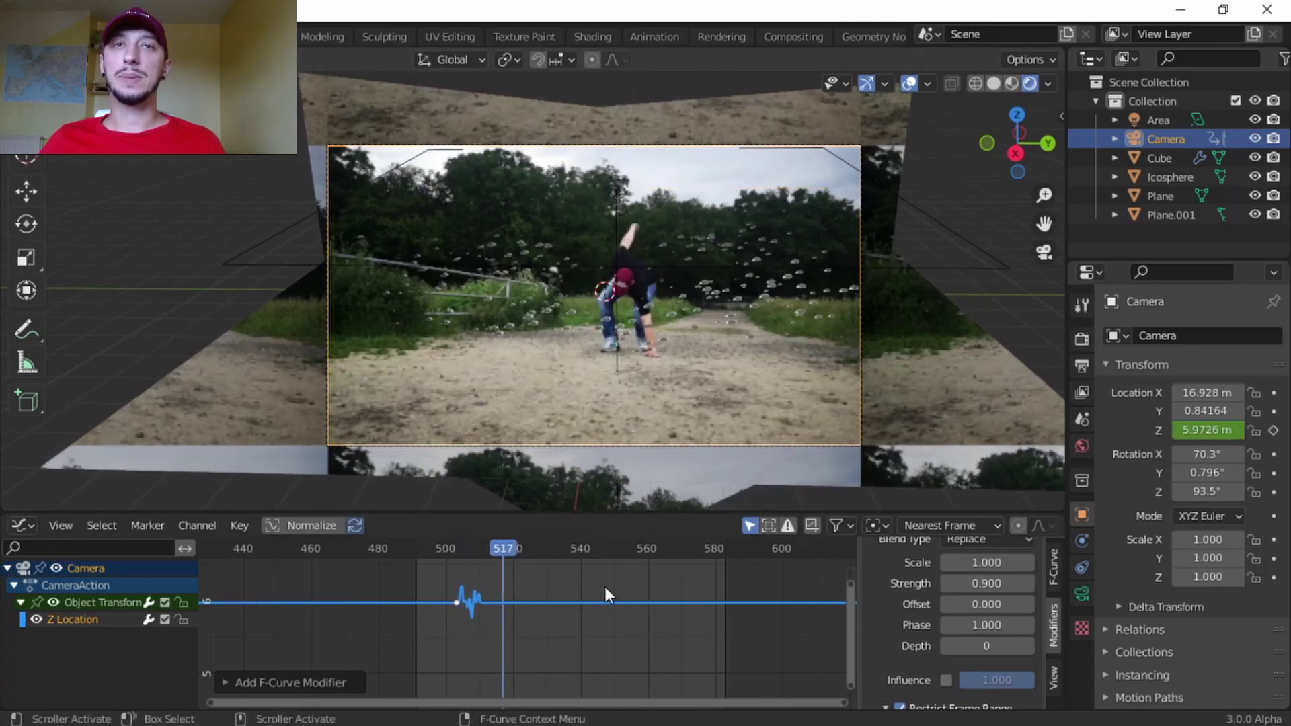
{"action": "left_click_drag", "start_coordinate": [501, 542], "coordinate": [430, 547]}
{"action": "key", "text": "space"}
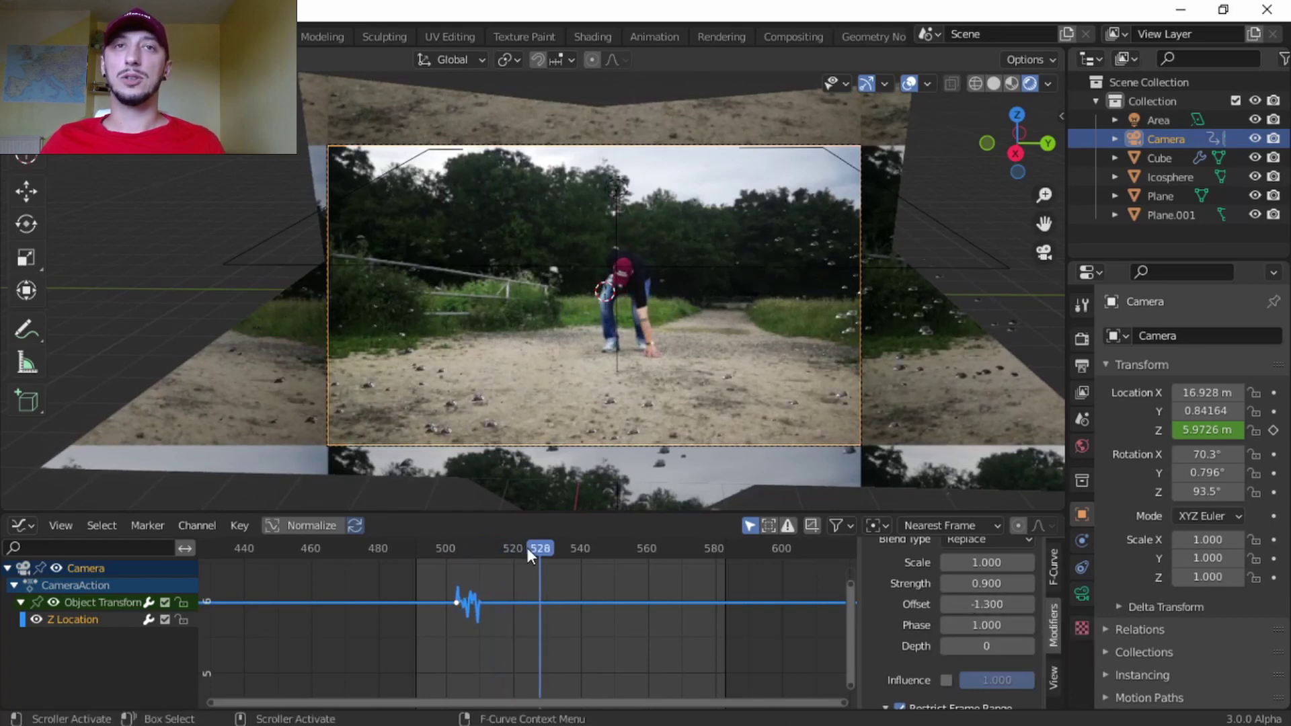
{"action": "left_click_drag", "start_coordinate": [527, 548], "coordinate": [465, 554]}
{"action": "key", "text": "space"}
{"action": "key", "text": "space"}
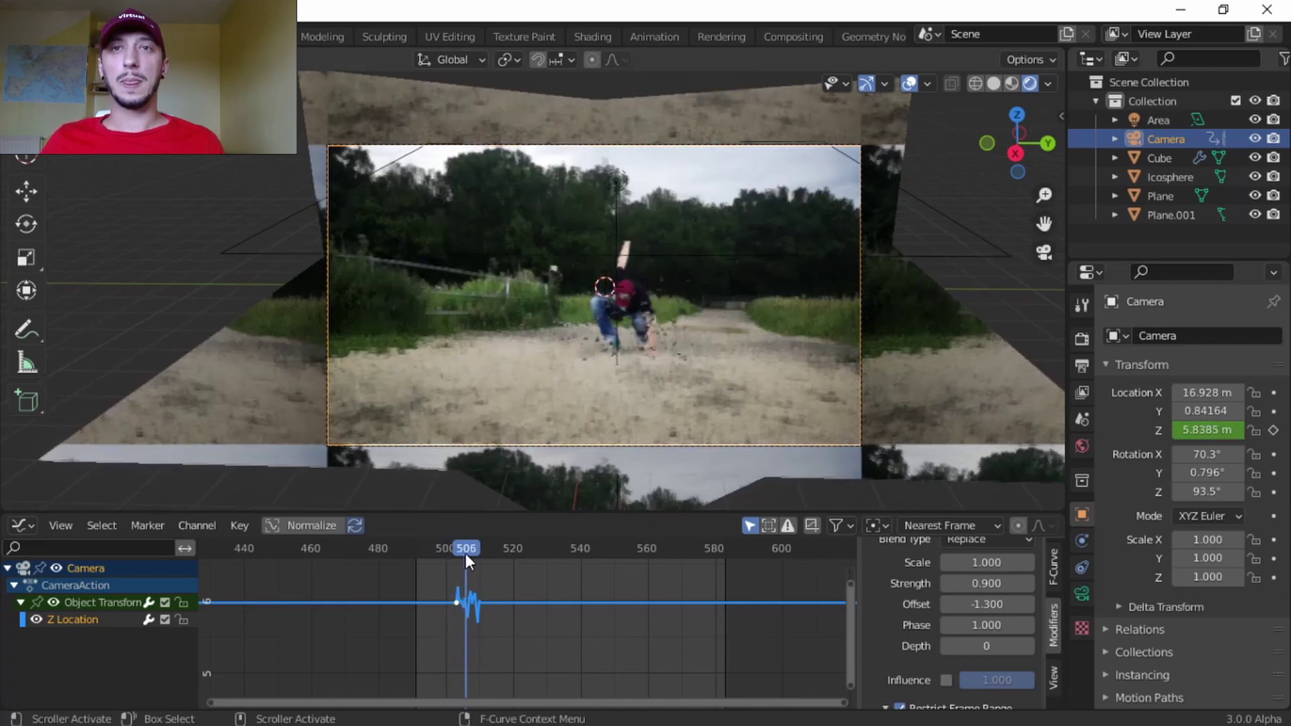
{"action": "scroll", "coordinate": [958, 630], "scroll_direction": "down", "scroll_amount": 4}
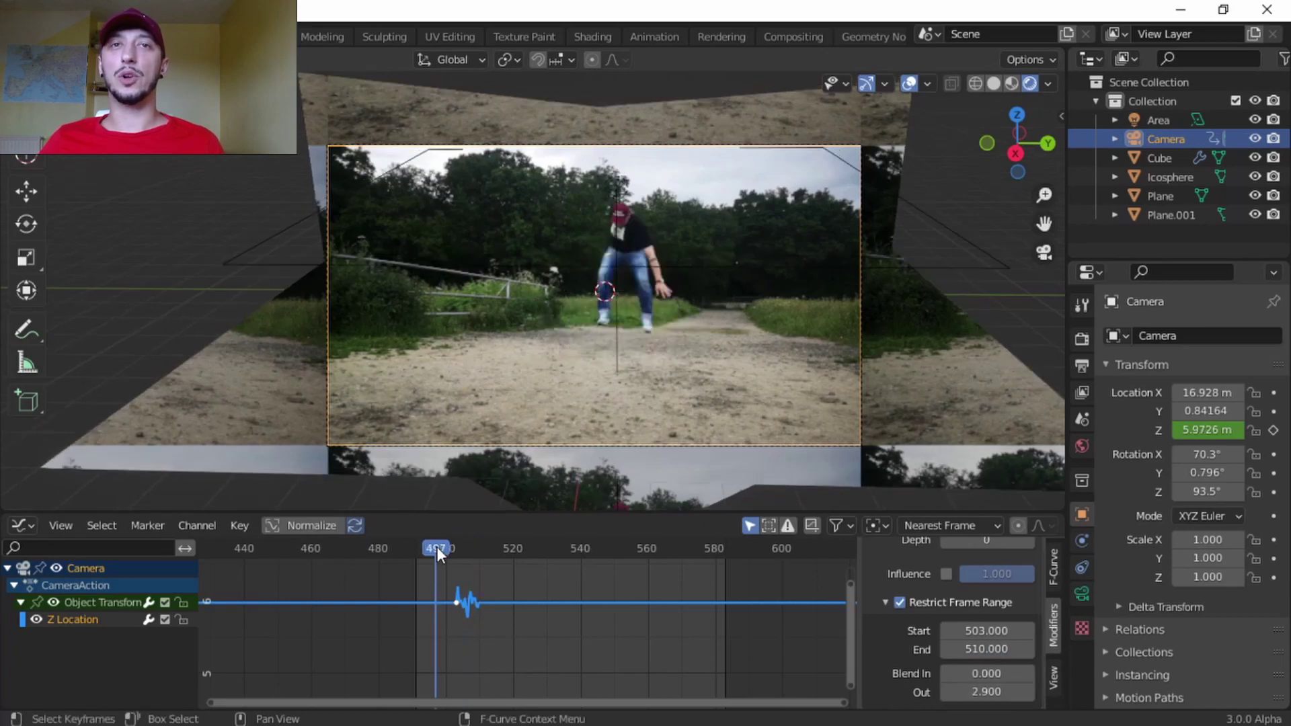
{"action": "key", "text": "space"}
{"action": "key", "text": "space"}
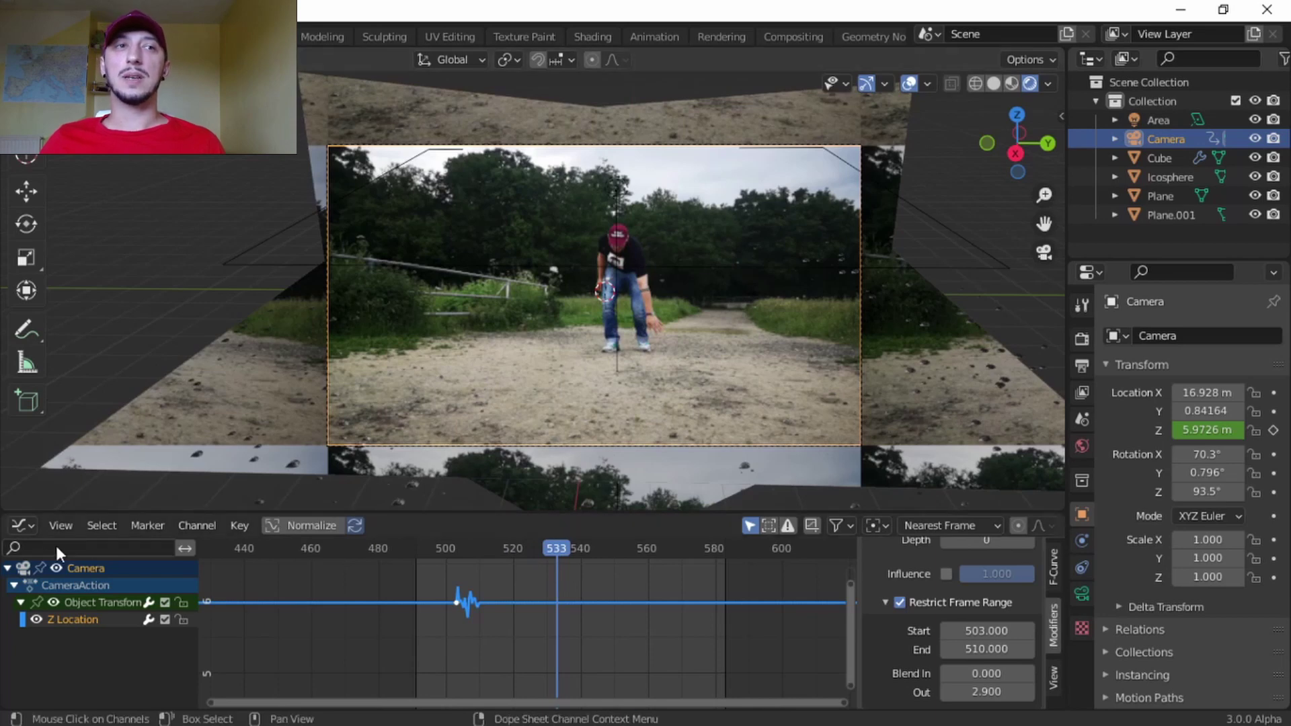
Switch the Graph Editor back to the Timeline and make the 3D view area taller
{"action": "left_click", "coordinate": [24, 525]}
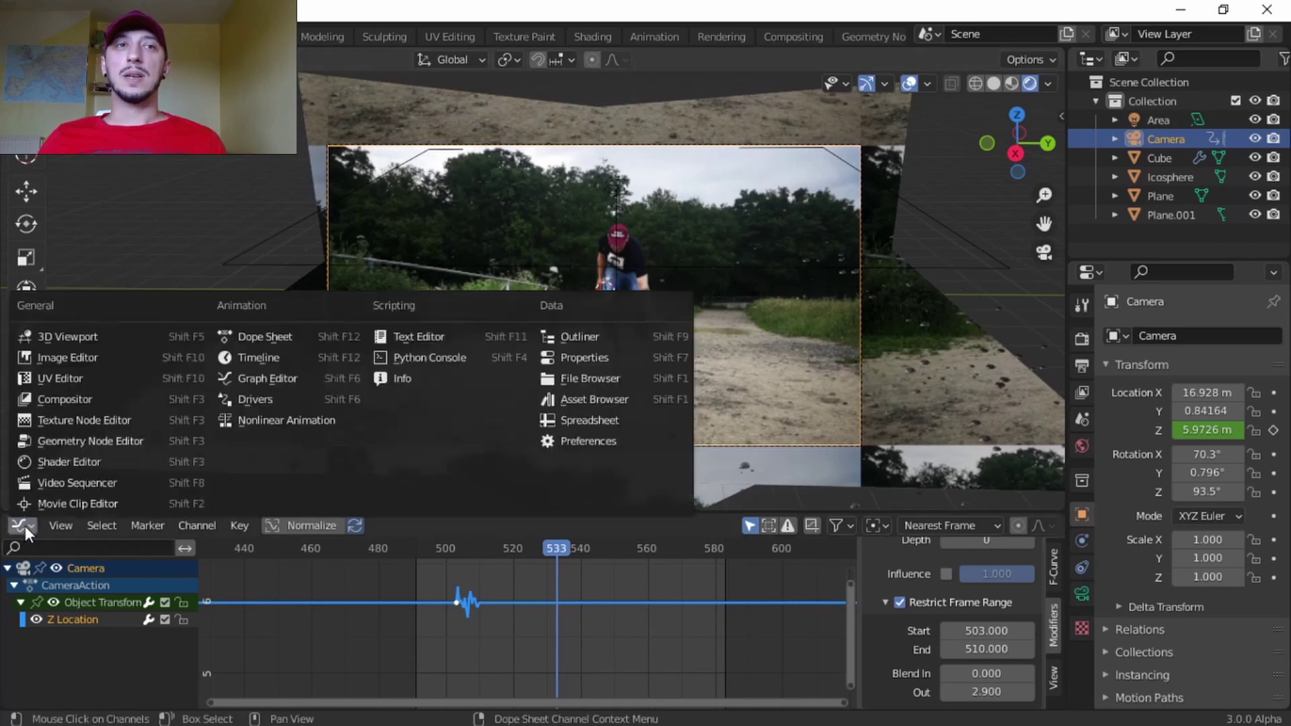
{"action": "left_click", "coordinate": [262, 358]}
{"action": "left_click_drag", "start_coordinate": [781, 509], "coordinate": [788, 591]}
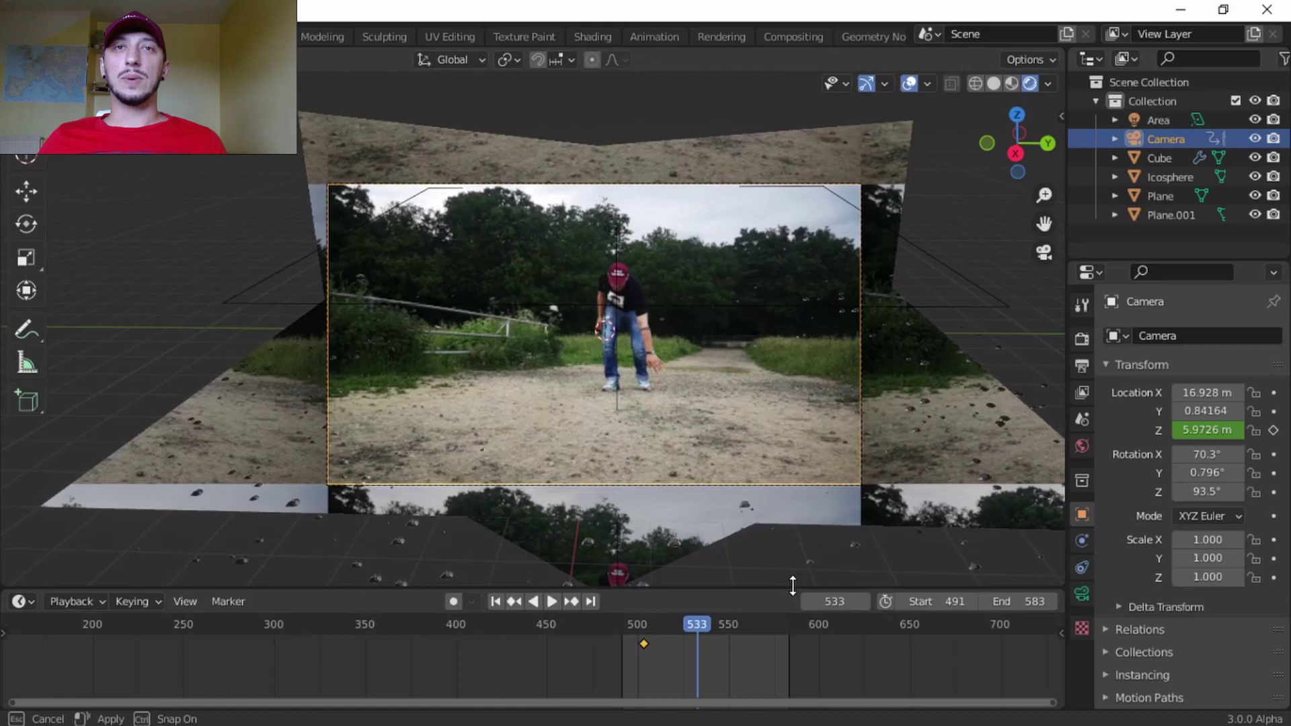
Play the shot back from start frame 491 to review the impact shake
{"action": "scroll", "coordinate": [696, 467], "scroll_direction": "up", "scroll_amount": 4}
{"action": "scroll", "coordinate": [668, 427], "scroll_direction": "down", "scroll_amount": 4}
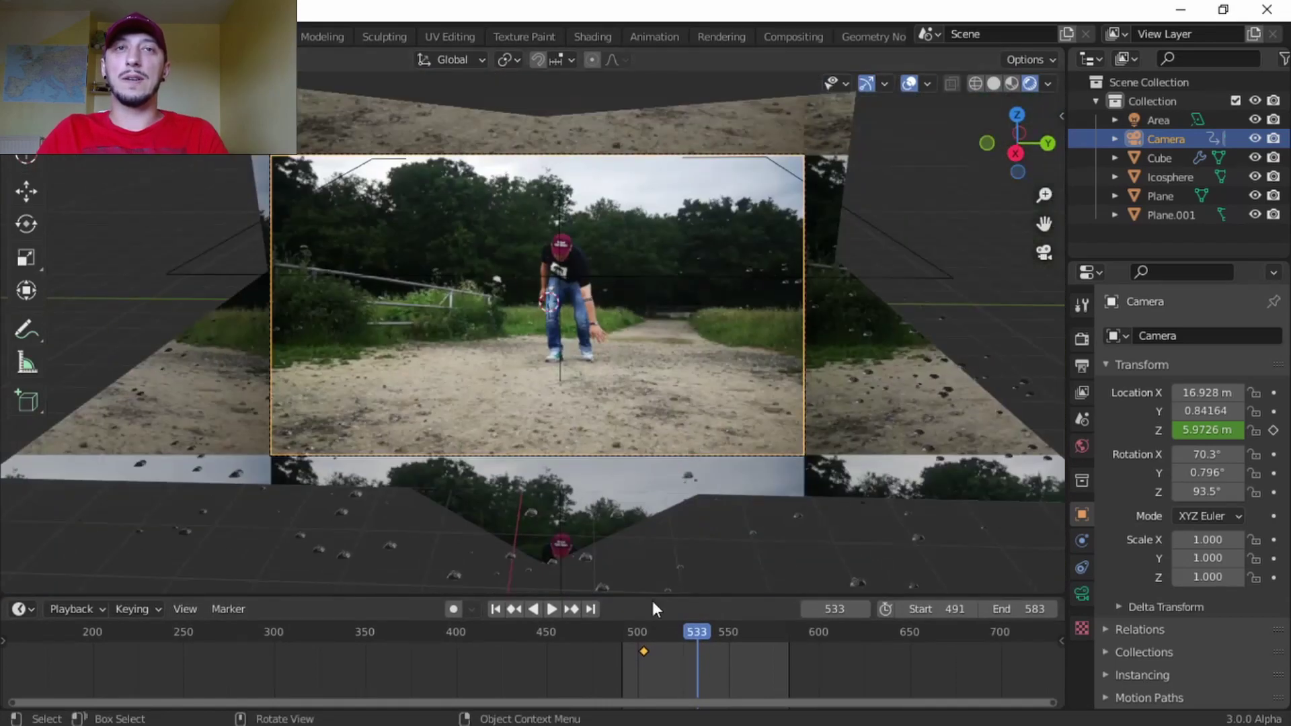
{"action": "key", "text": "shift+Left"}
{"action": "key", "text": "space"}
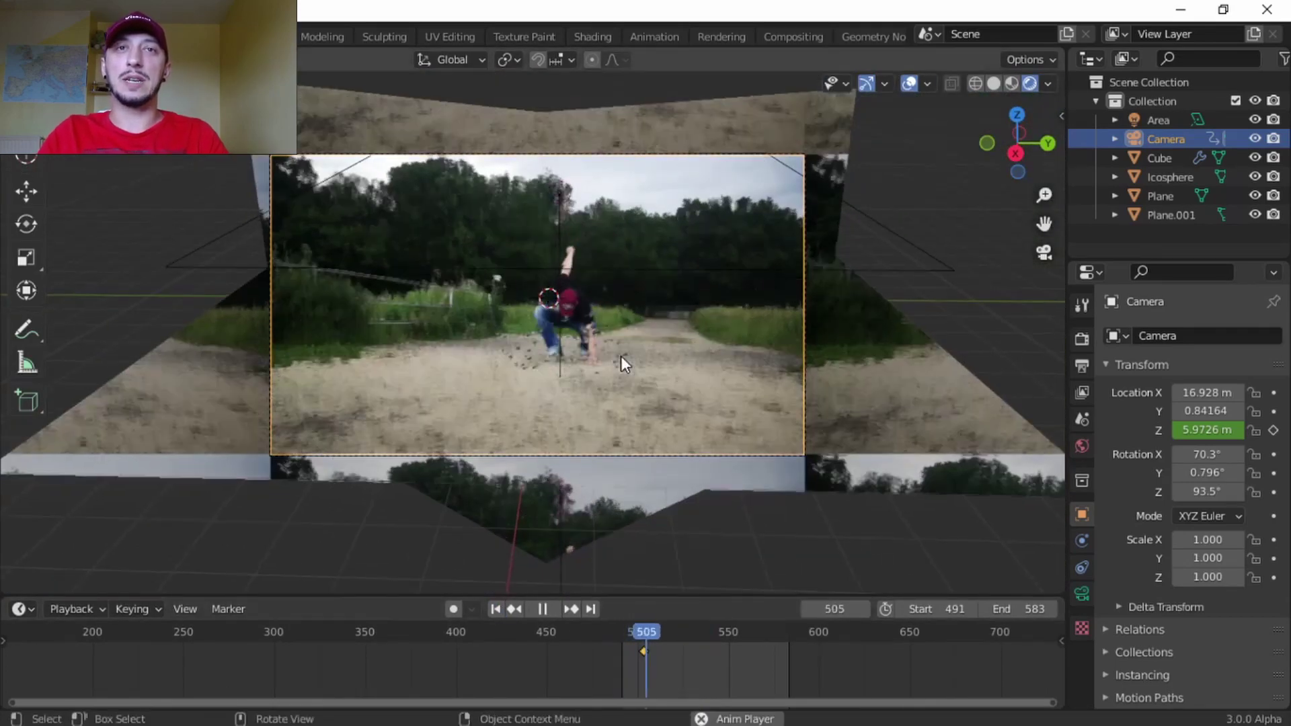